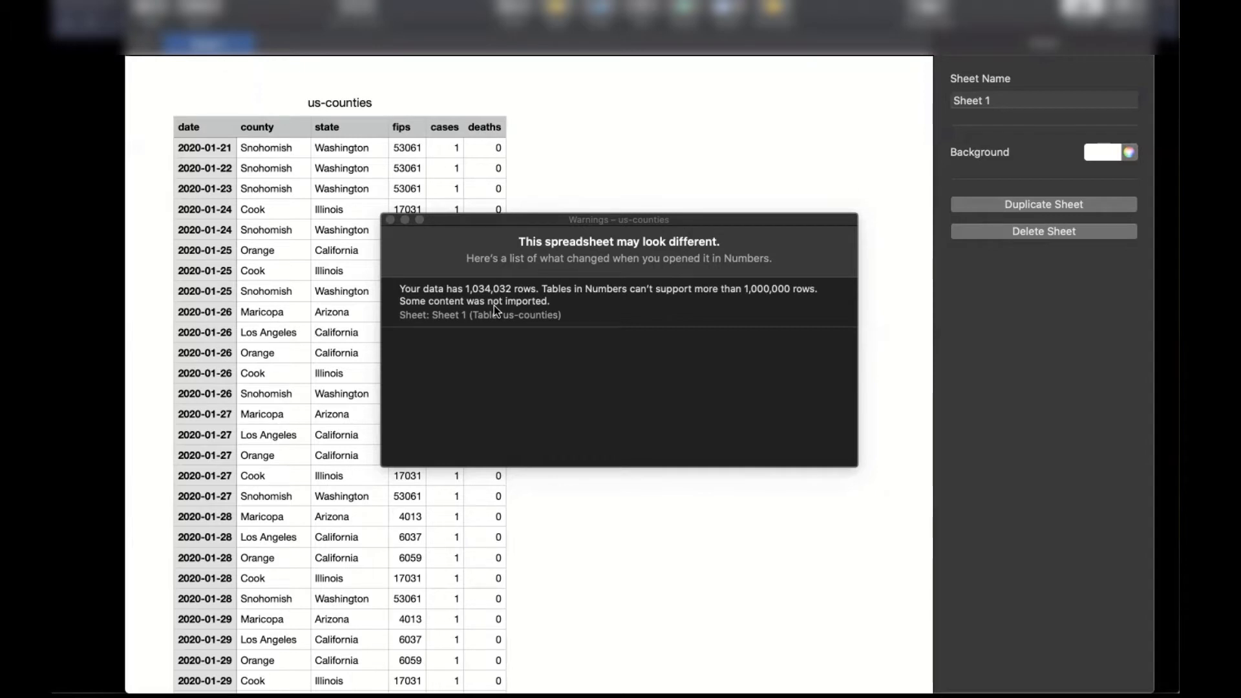
Dismiss the Numbers import warning, locate us-counties.csv on the Desktop and open the file in Microsoft Excel
click(388, 220)
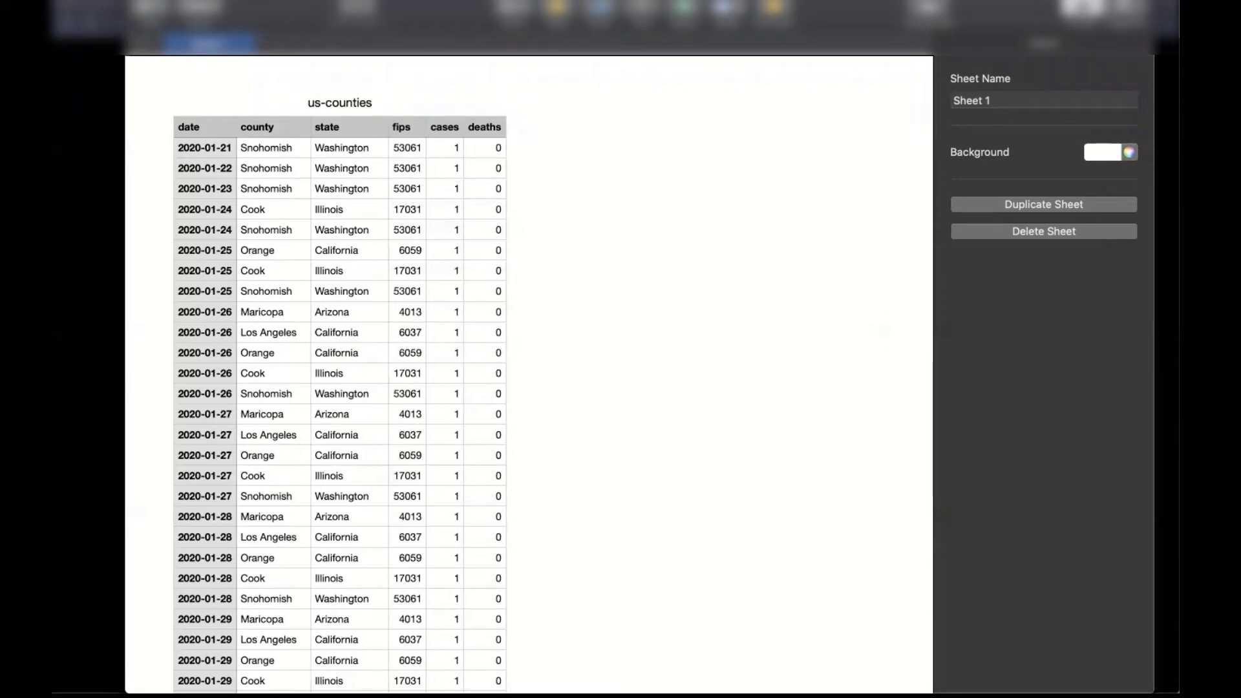
click(1166, 72)
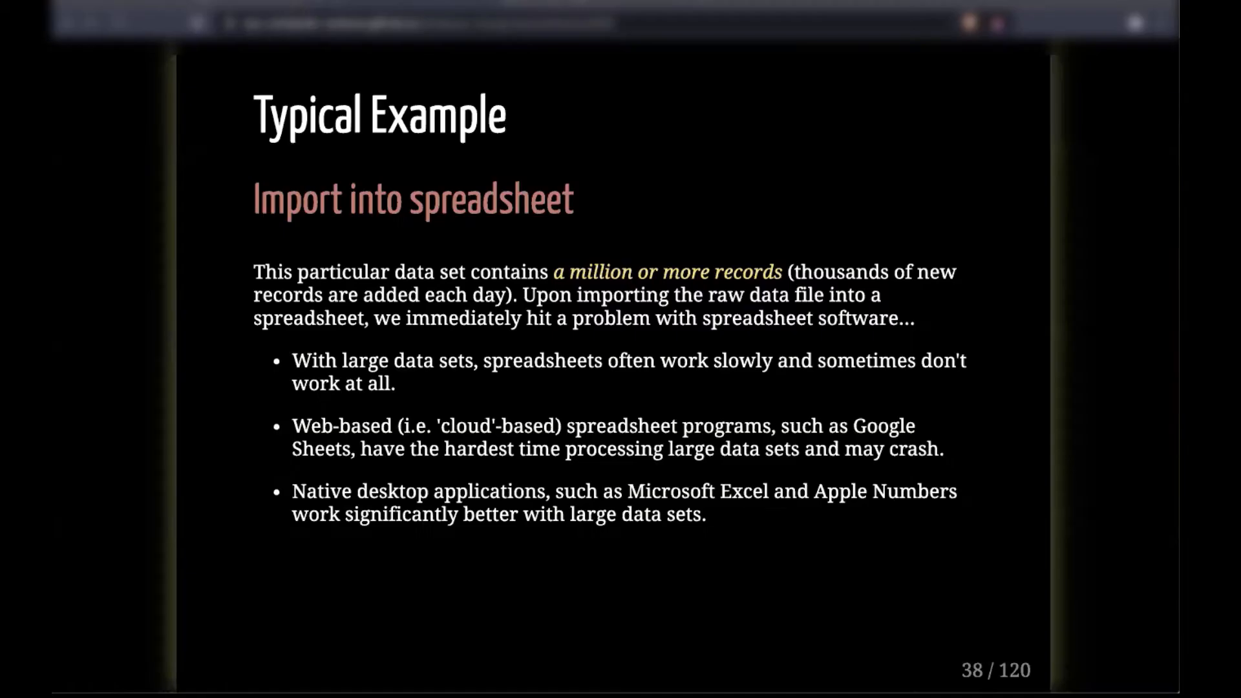
click(1195, 76)
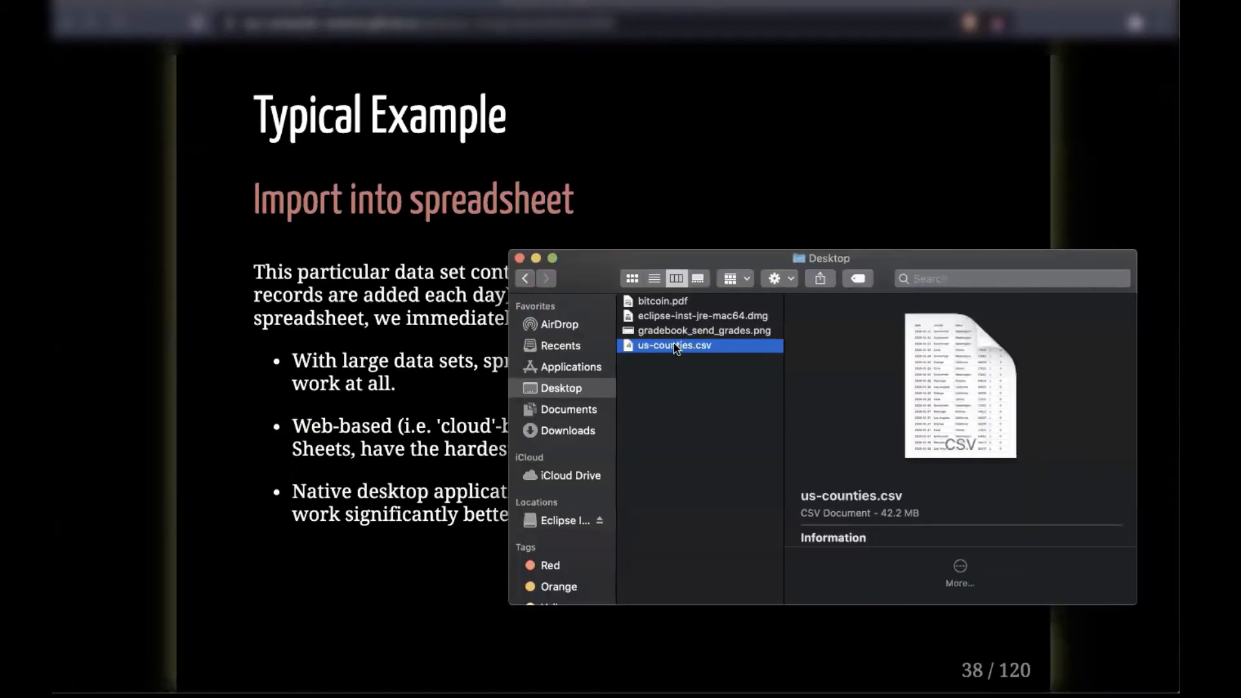
double_click(968, 420)
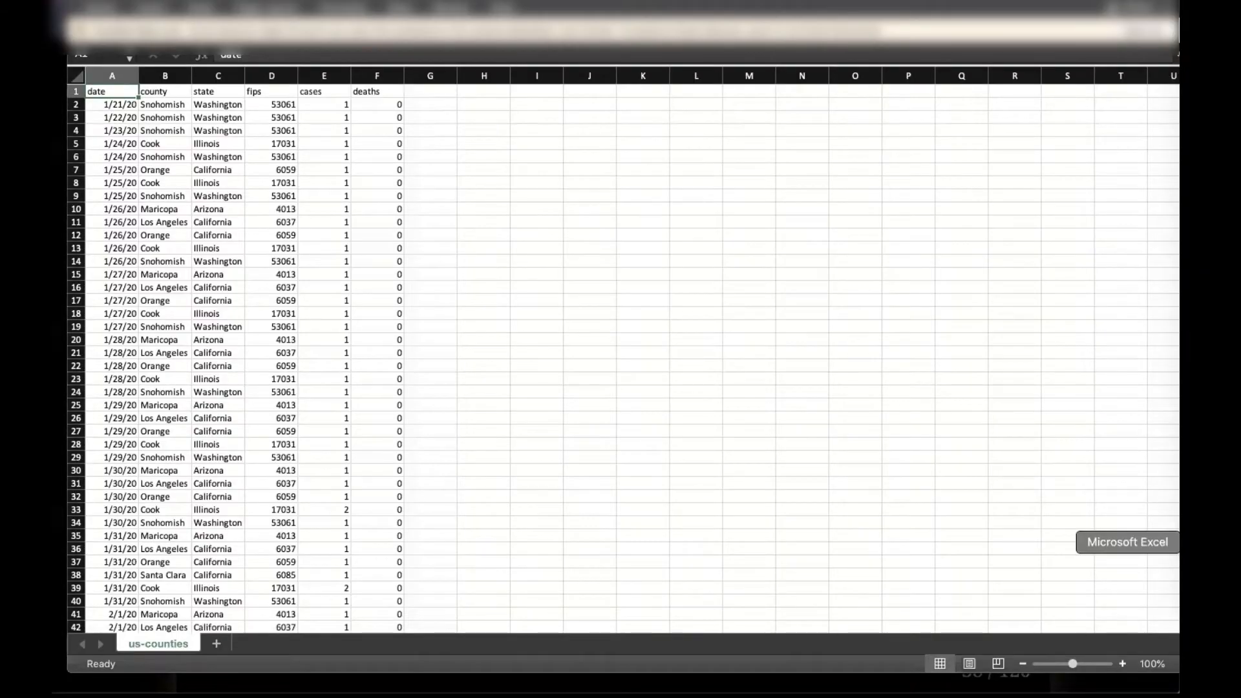
drag(537, 261, 421, 102)
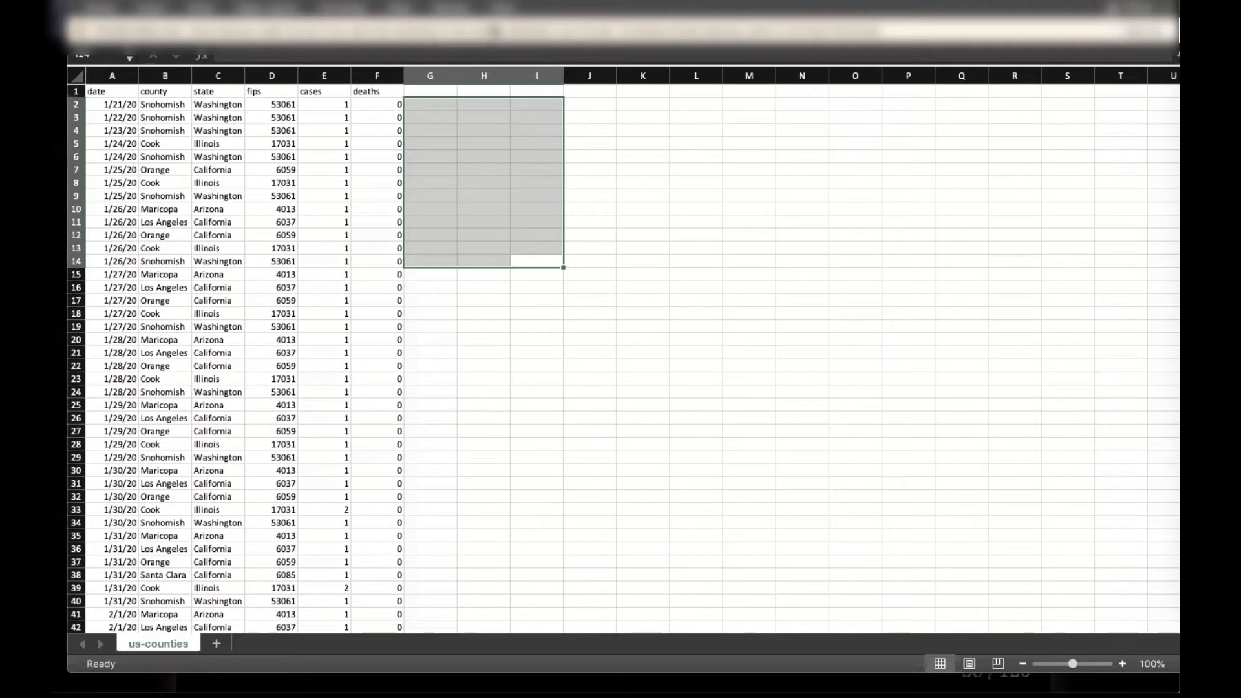
click(607, 115)
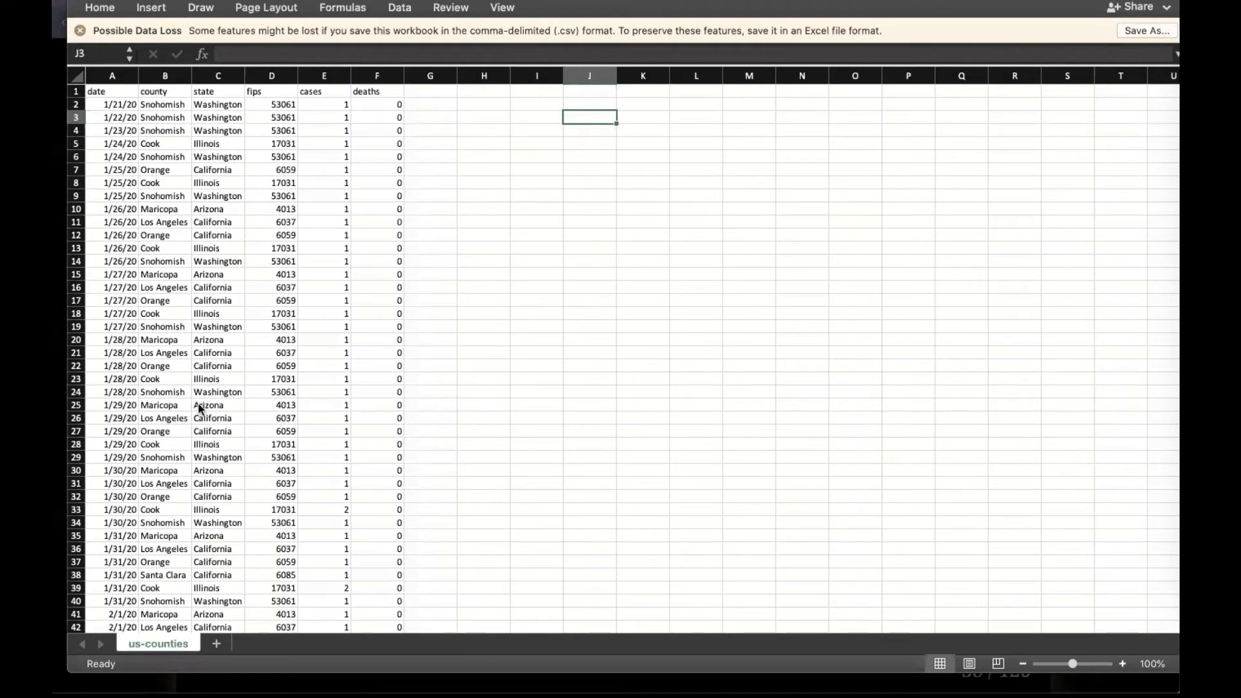
scroll(199, 408, down, 4)
scroll(199, 408, up, 4)
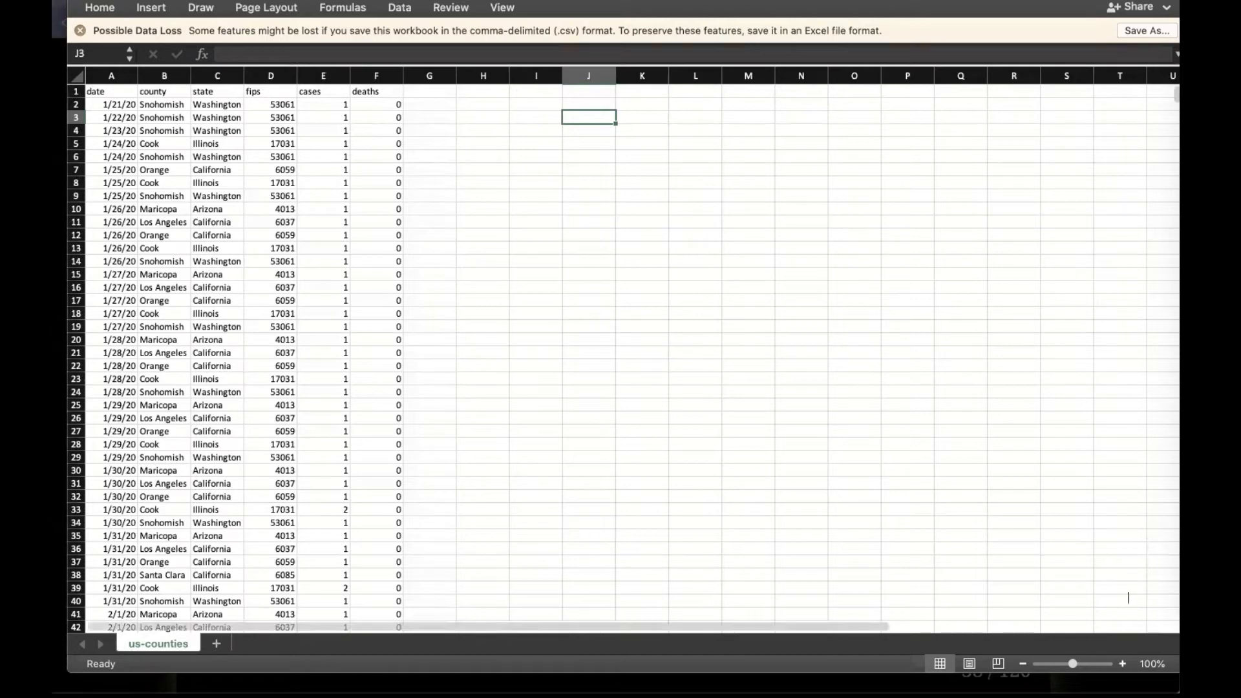
Switch to the browser presentation and advance through the "A sheet for an entity" slides to slide 42
click(1177, 470)
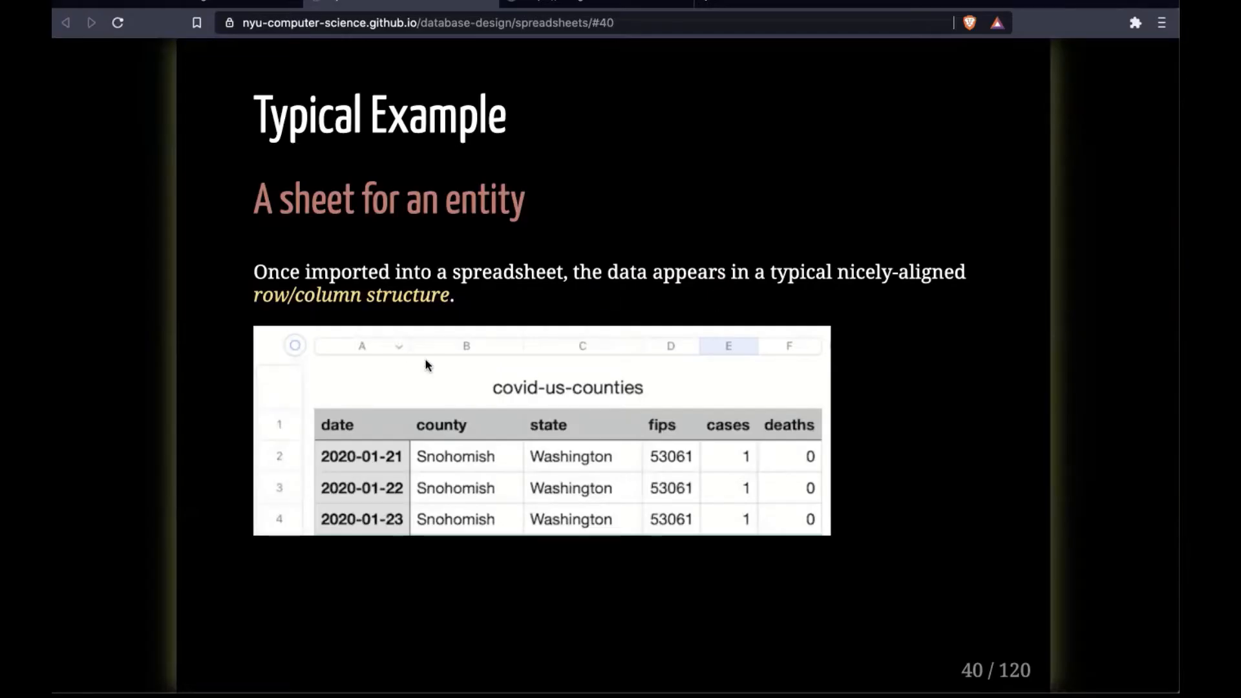
key(Right)
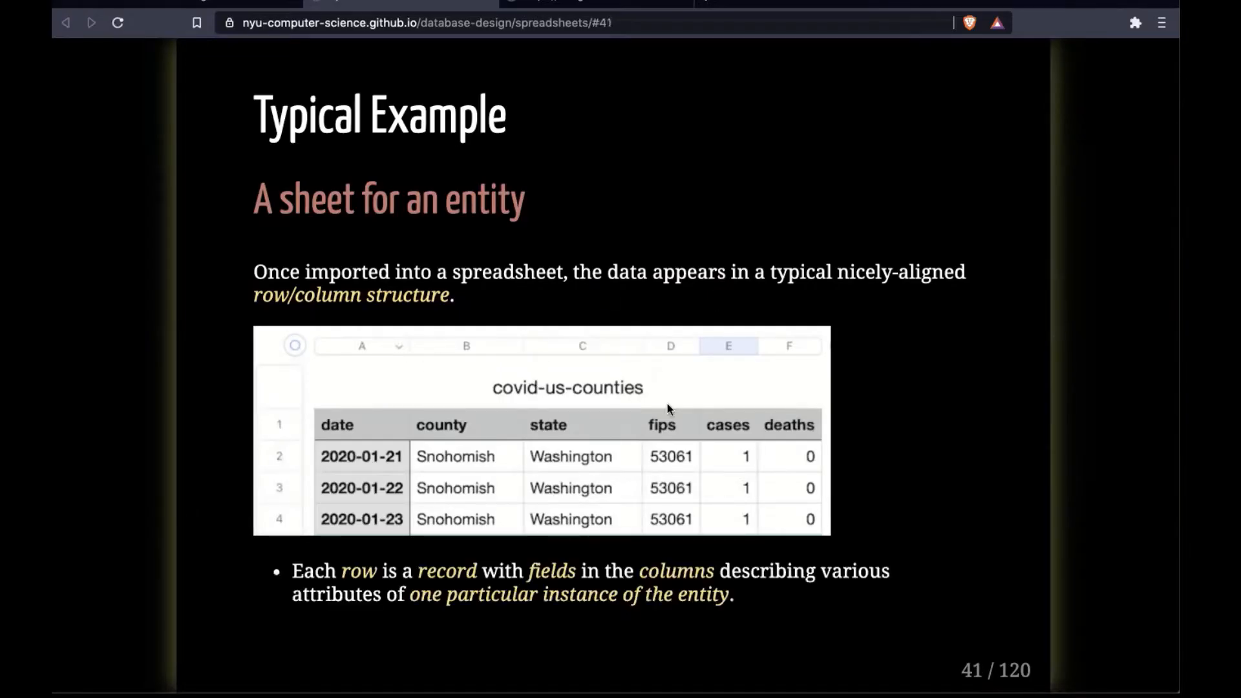
key(Right)
Switch to Excel and go through the header cells of the us-counties sheet one by one, from date to deaths
key(super+Tab)
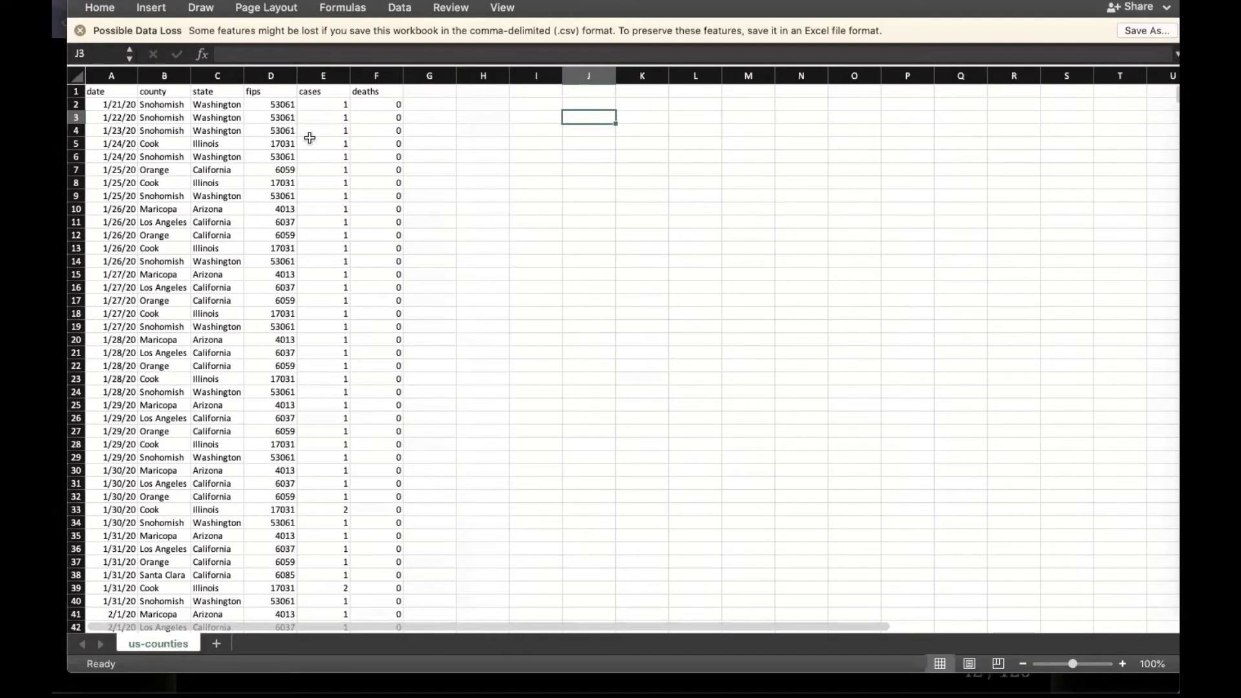
click(98, 91)
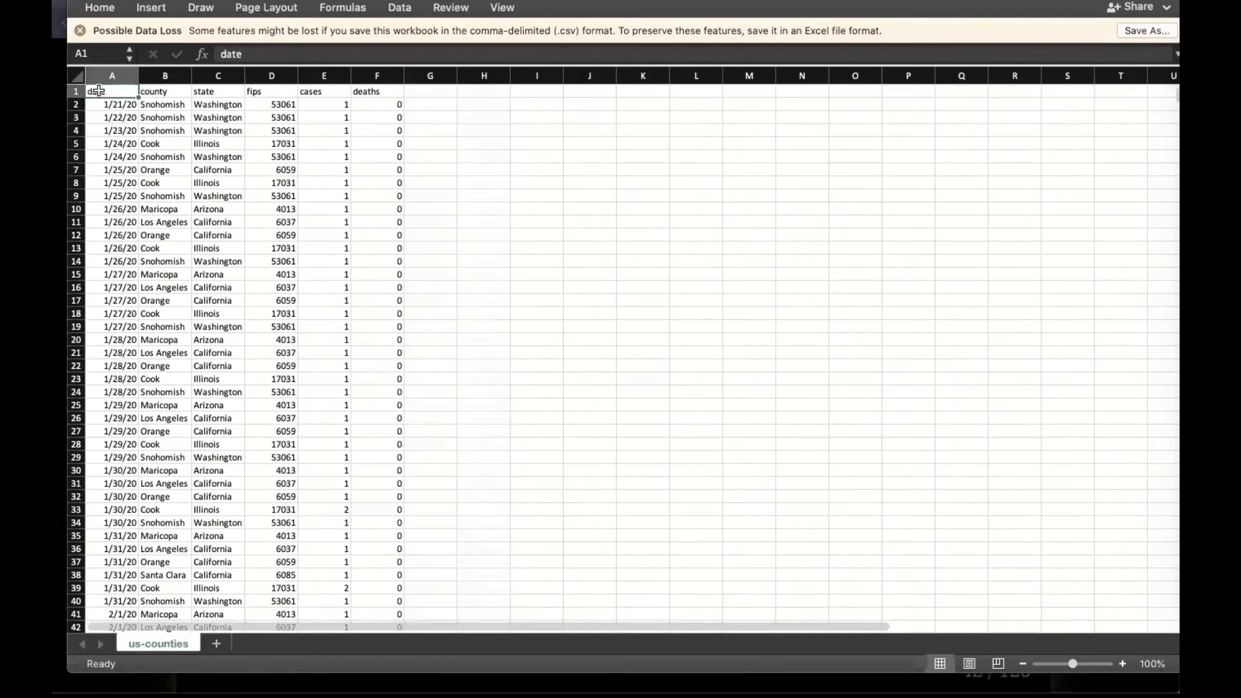
click(144, 91)
click(210, 92)
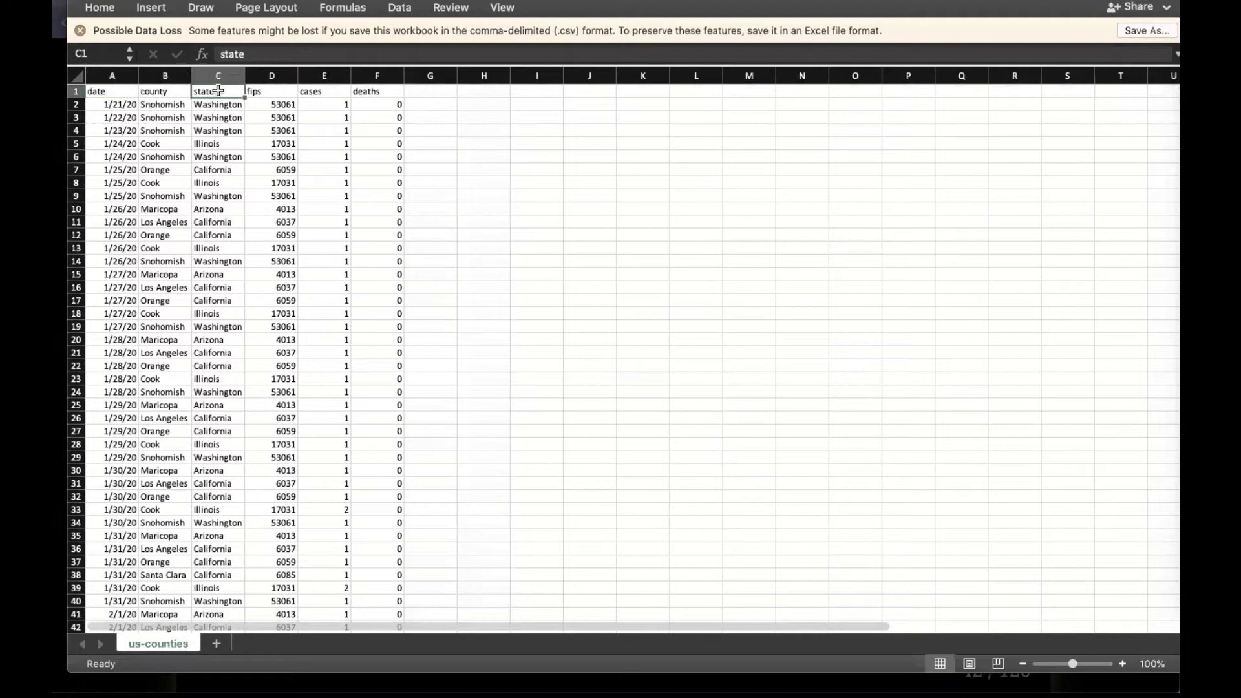
click(257, 91)
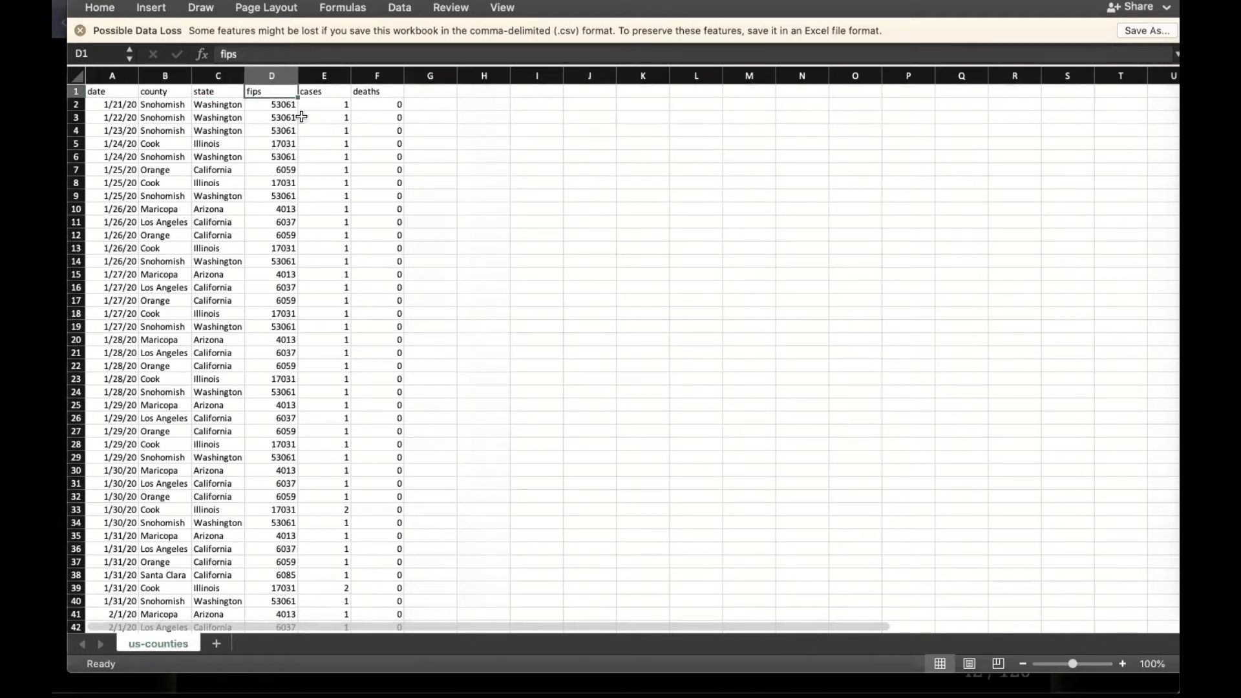
click(318, 95)
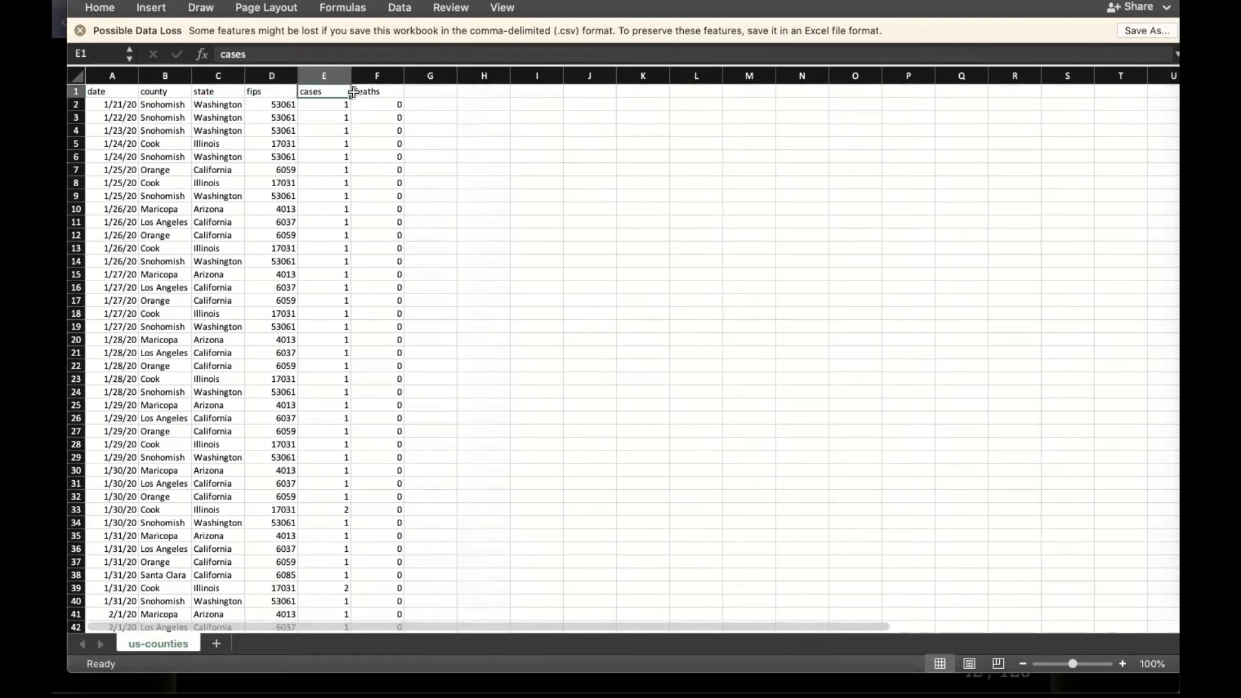
click(361, 91)
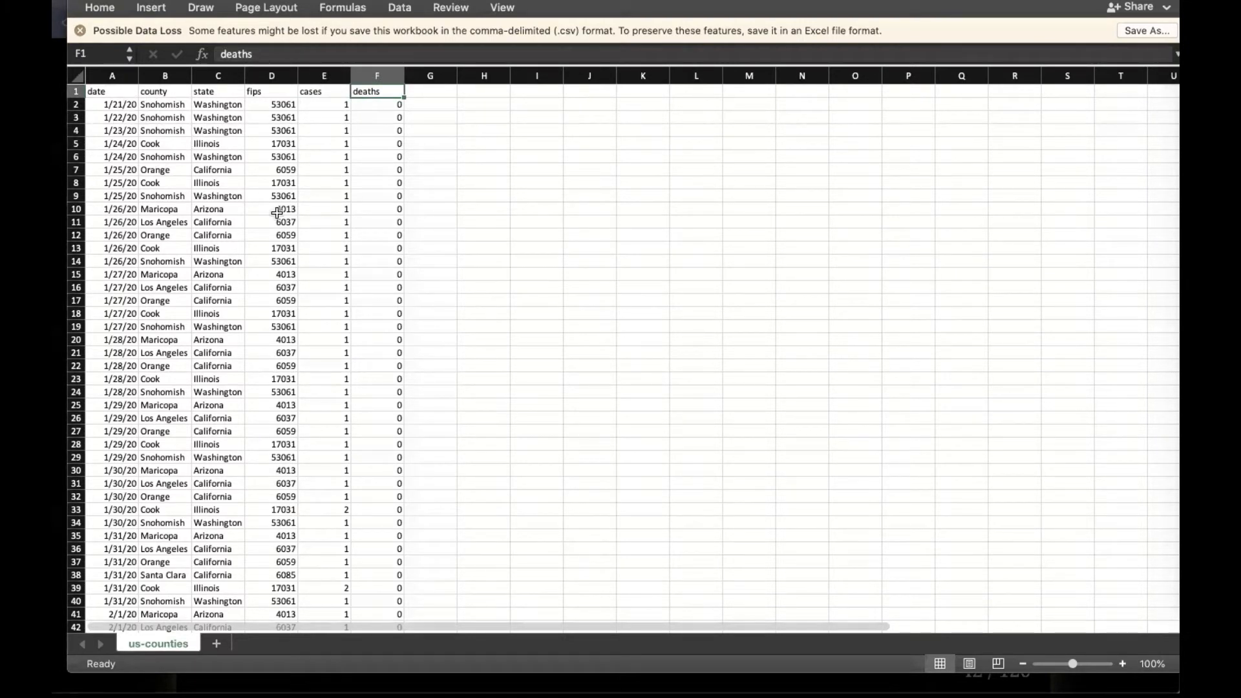
Add a blank second sheet to the workbook beside the us-counties sheet
double_click(168, 645)
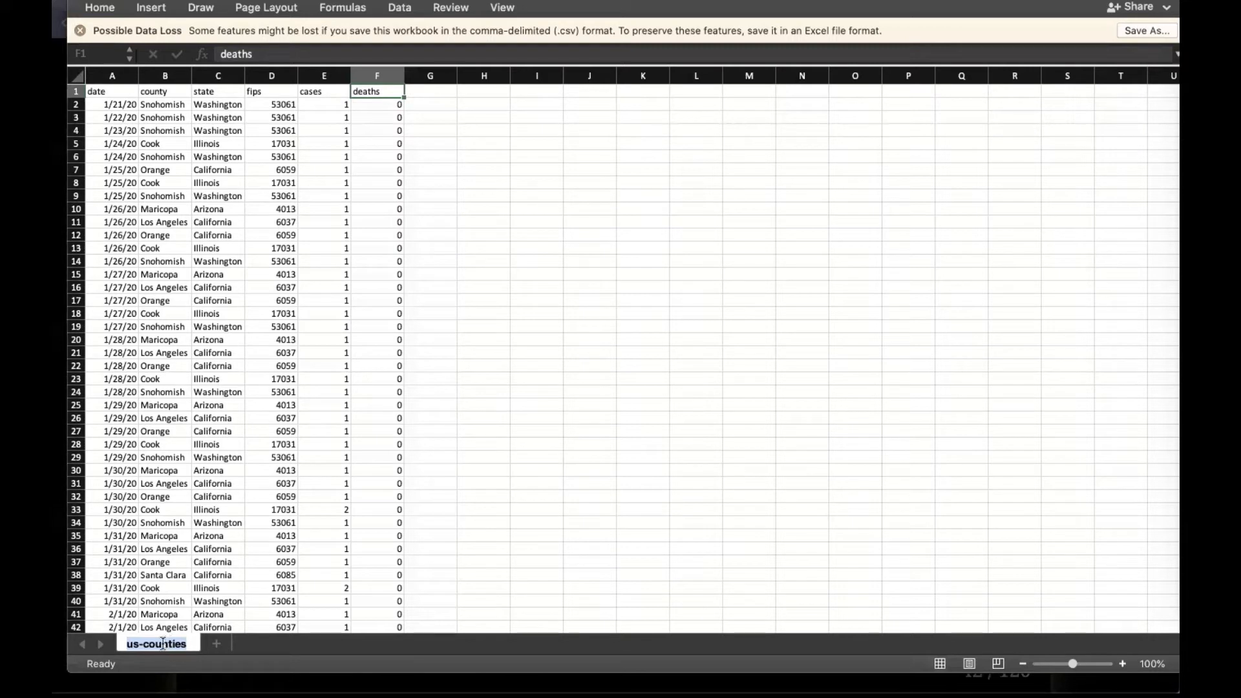
click(162, 645)
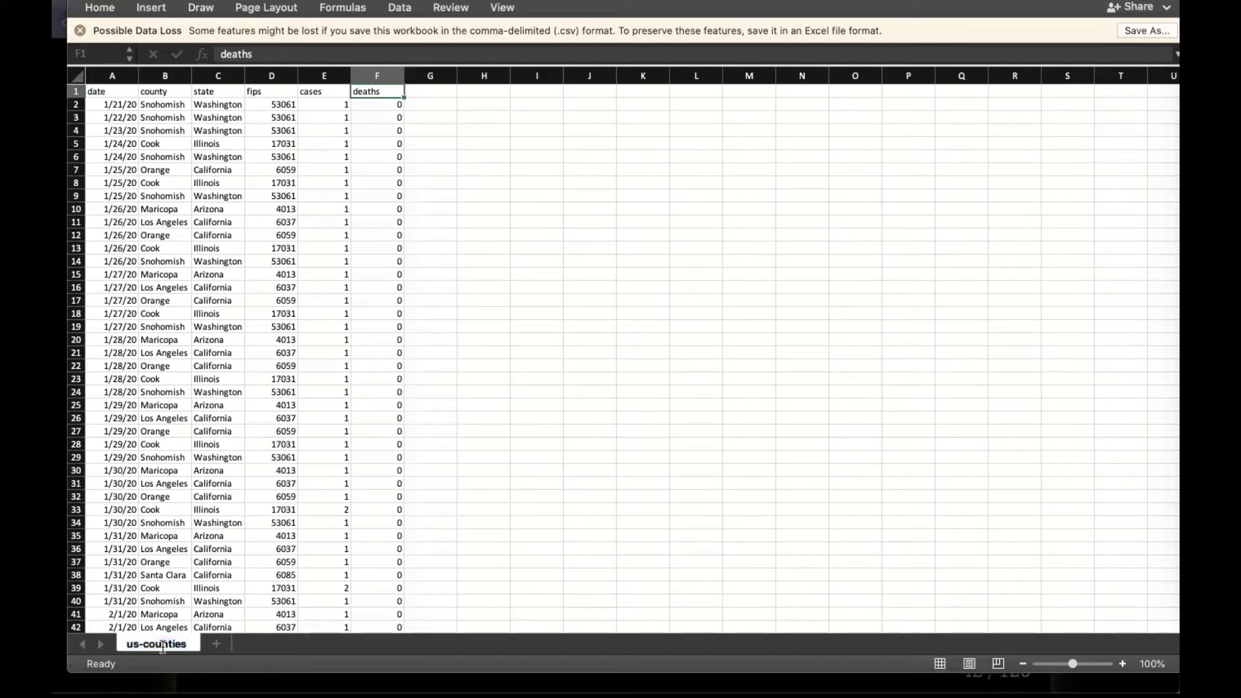
click(217, 644)
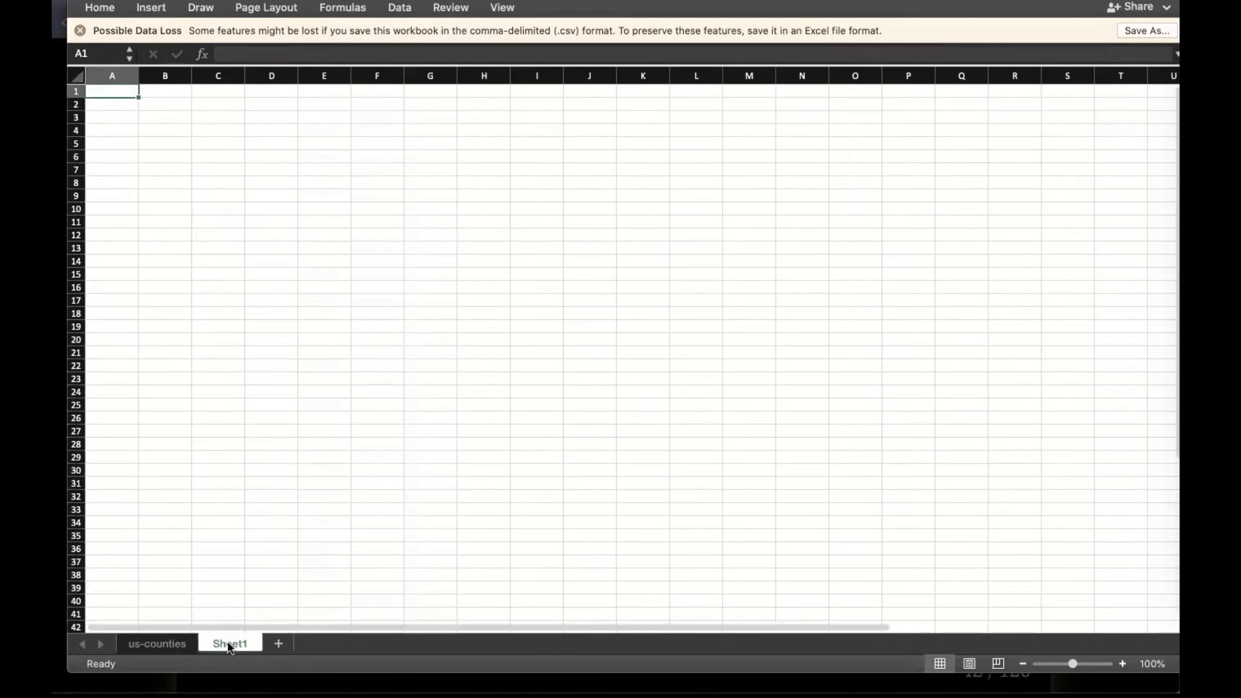
click(170, 644)
click(226, 649)
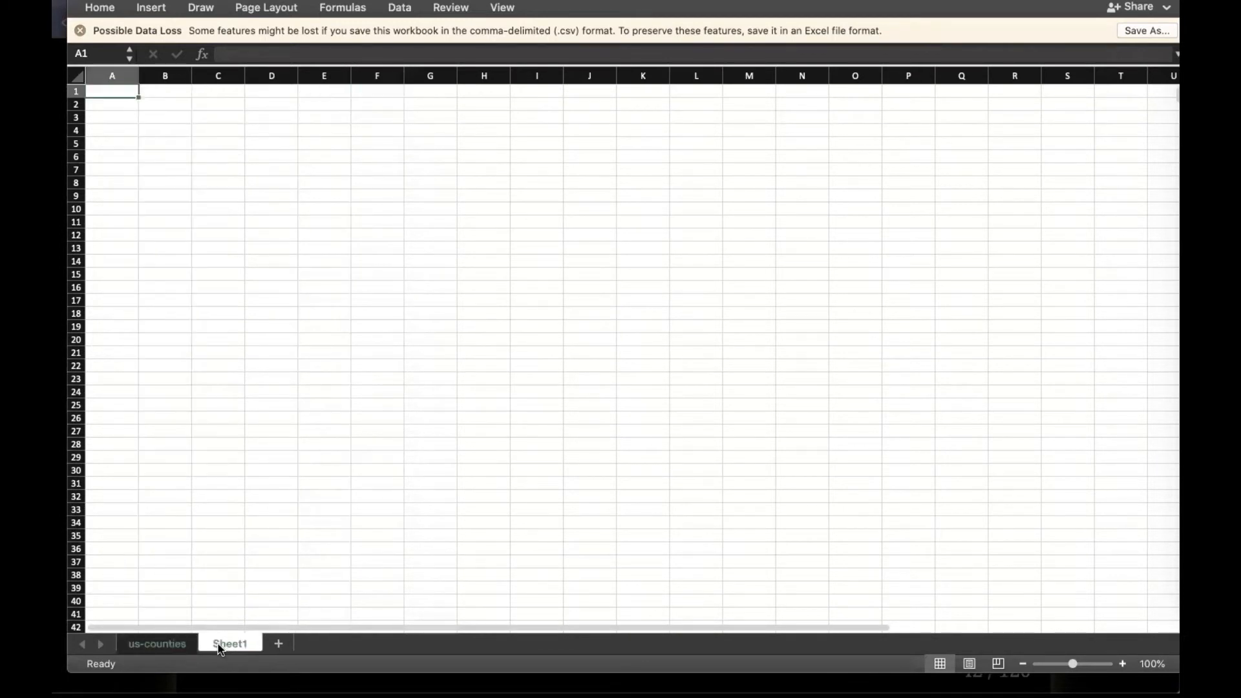
Return to the us-counties sheet and go to the last rows of its data
click(166, 645)
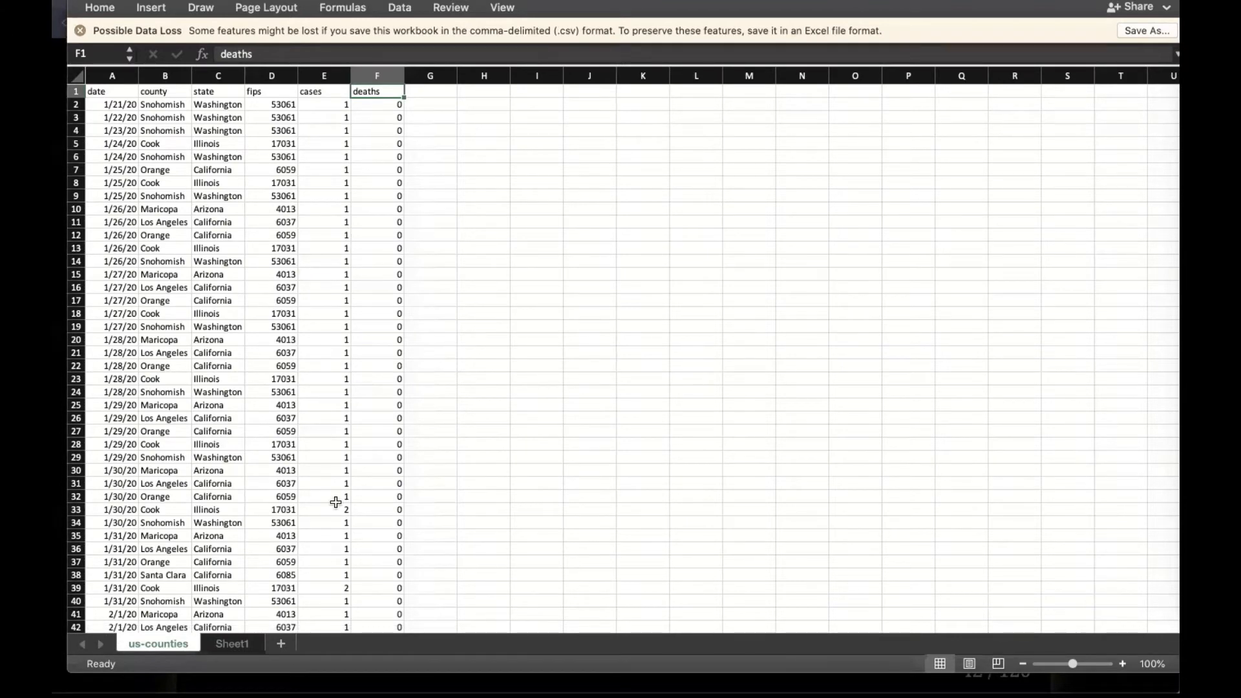
scroll(287, 367, down, 15)
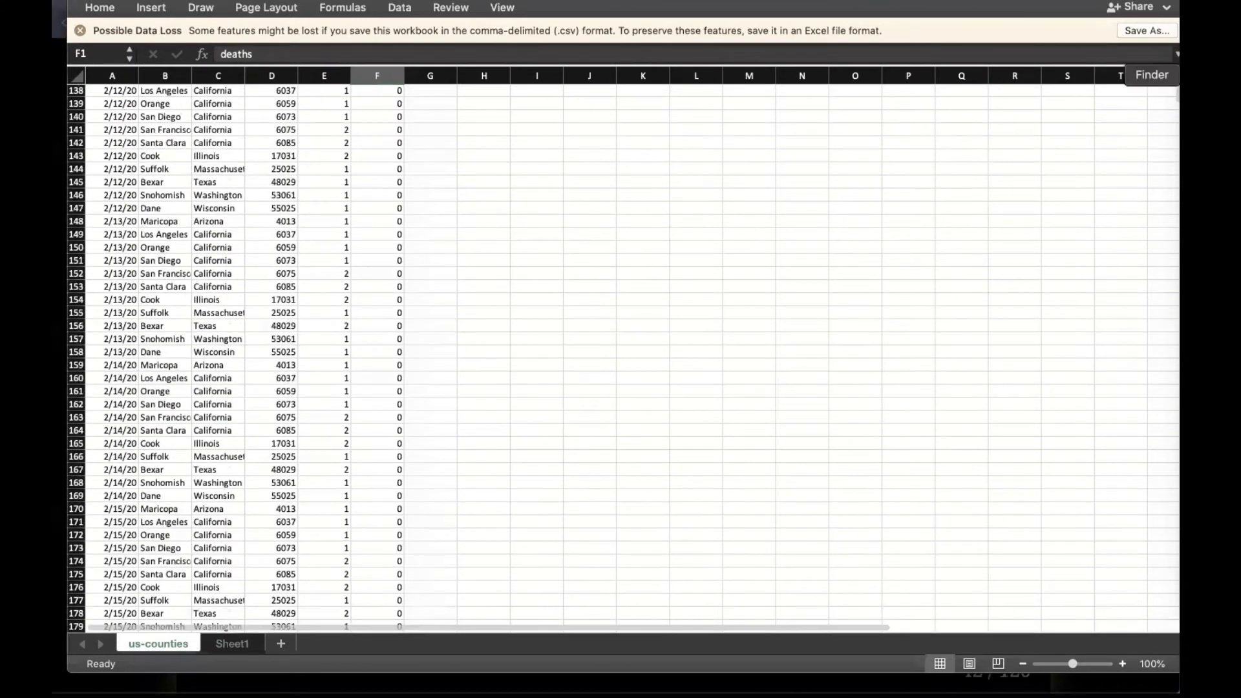
drag(1175, 95, 1175, 630)
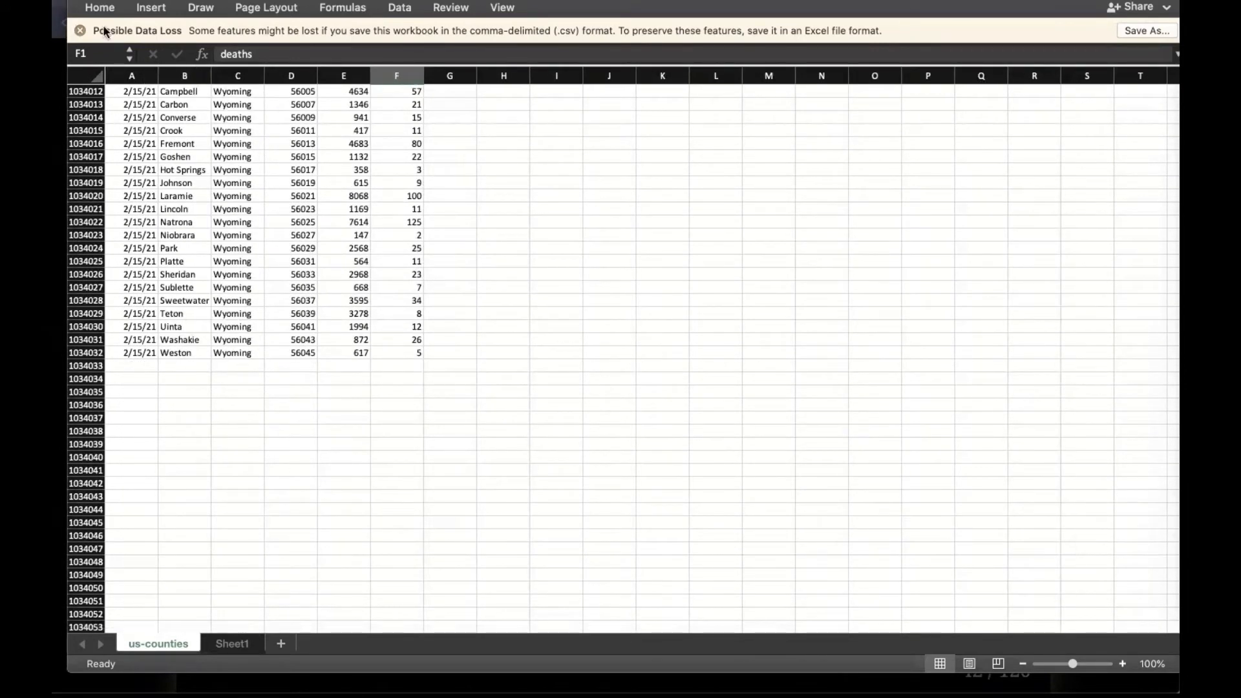
Switch to the browser presentation and advance to slide 44, "Sorting rows"
key(super+Tab)
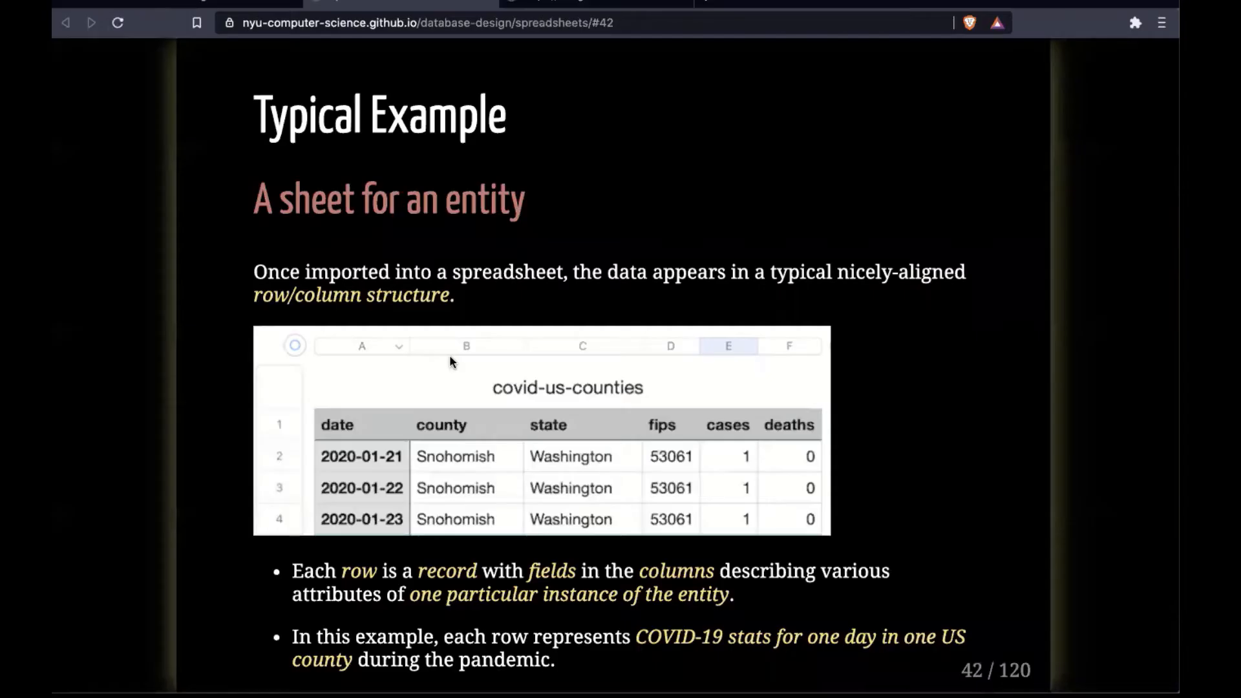
key(Right)
key(Right)
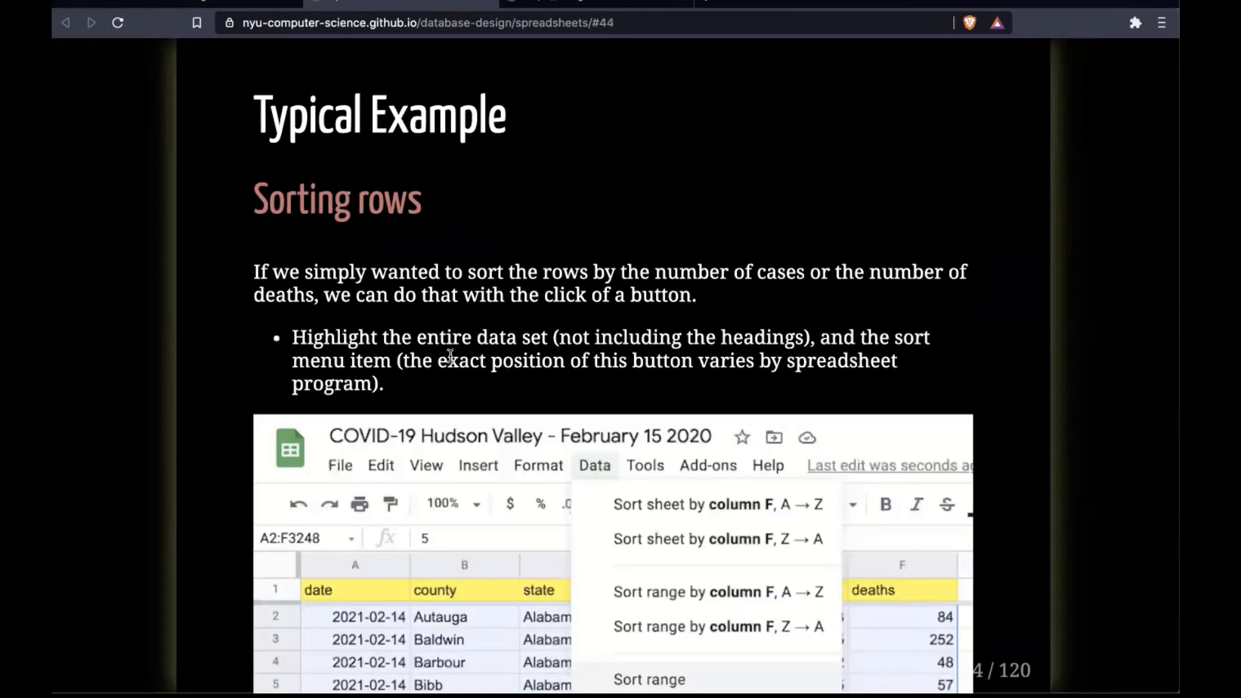
key(Left)
key(Right)
Switch to Excel, select the last deaths value and go back to the first rows of the us-counties sheet
key(super+Tab)
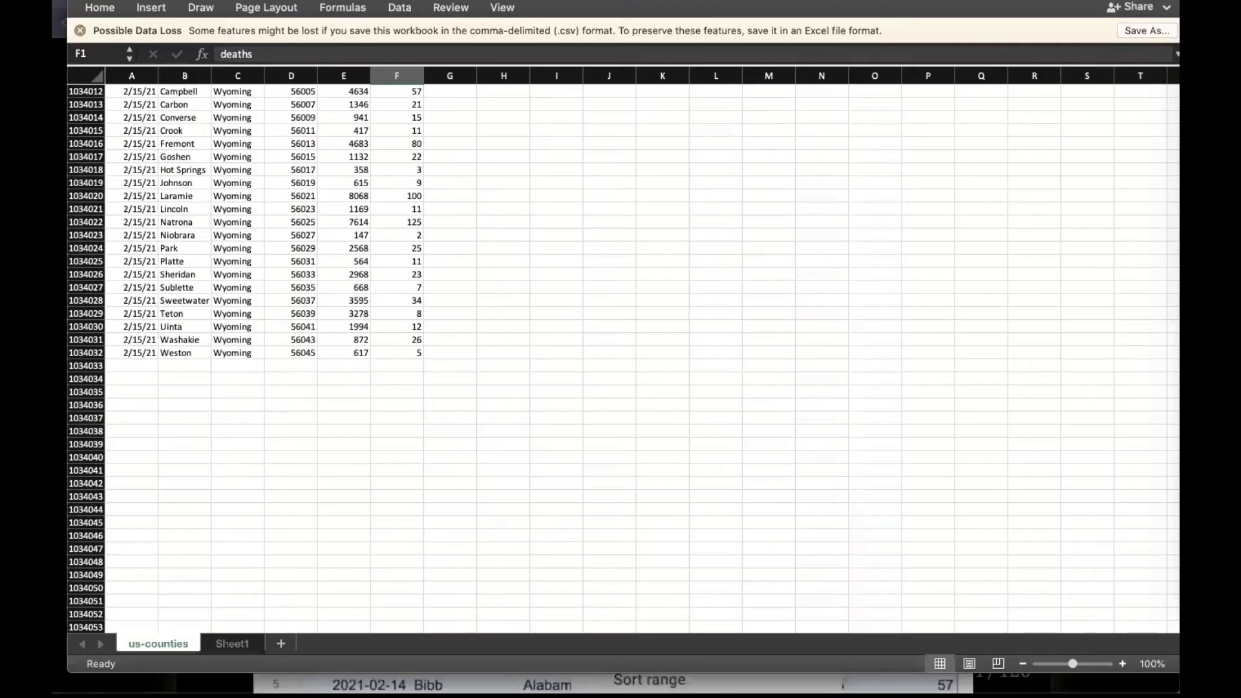
click(410, 352)
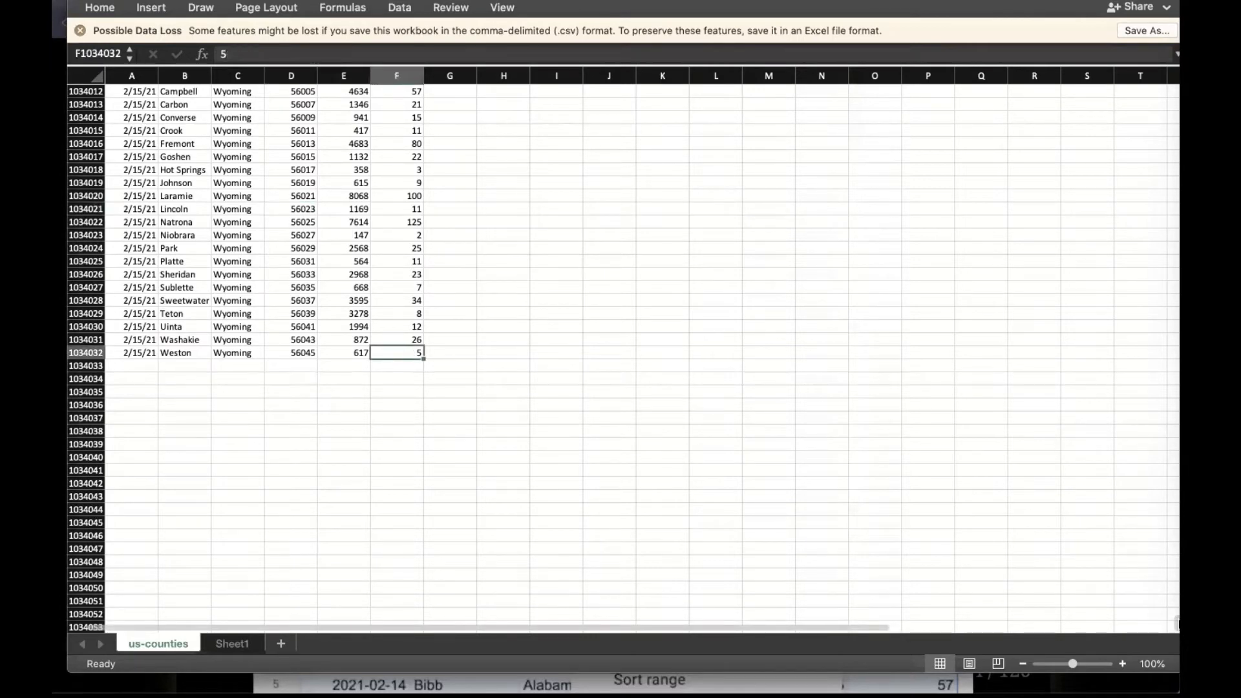
drag(1177, 623, 1177, 90)
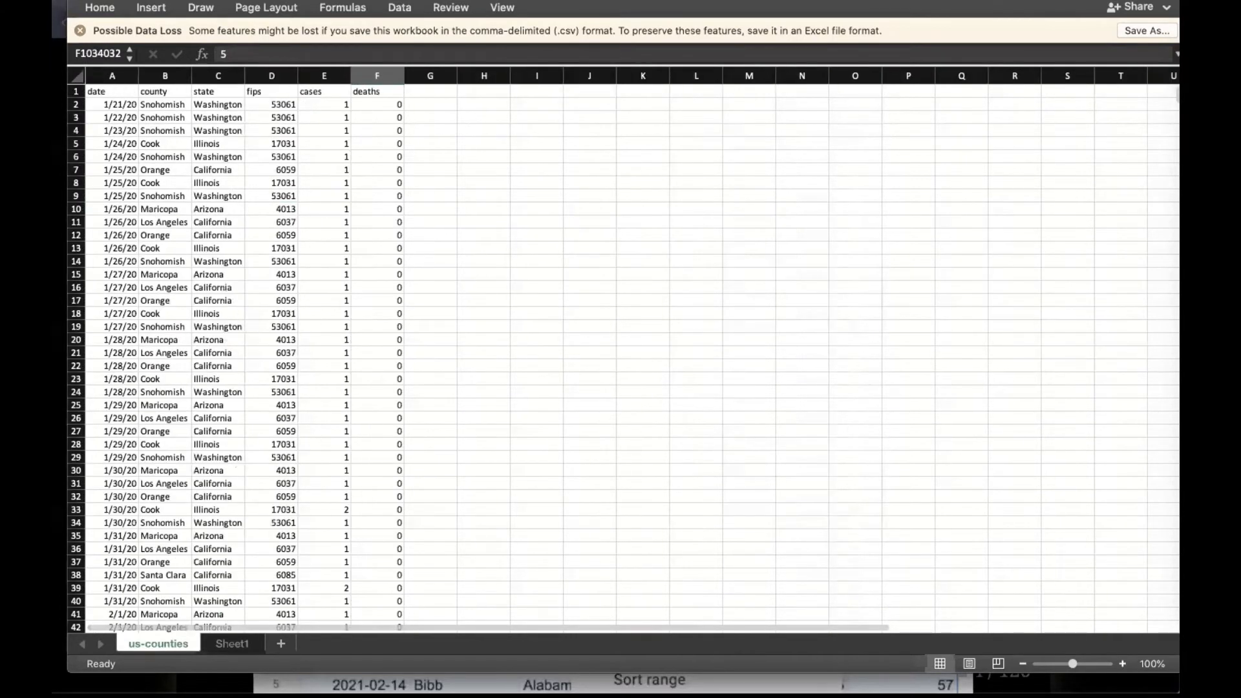
Sort columns A through F of the us-counties sheet by the values in the cases column, in descending order
click(114, 76)
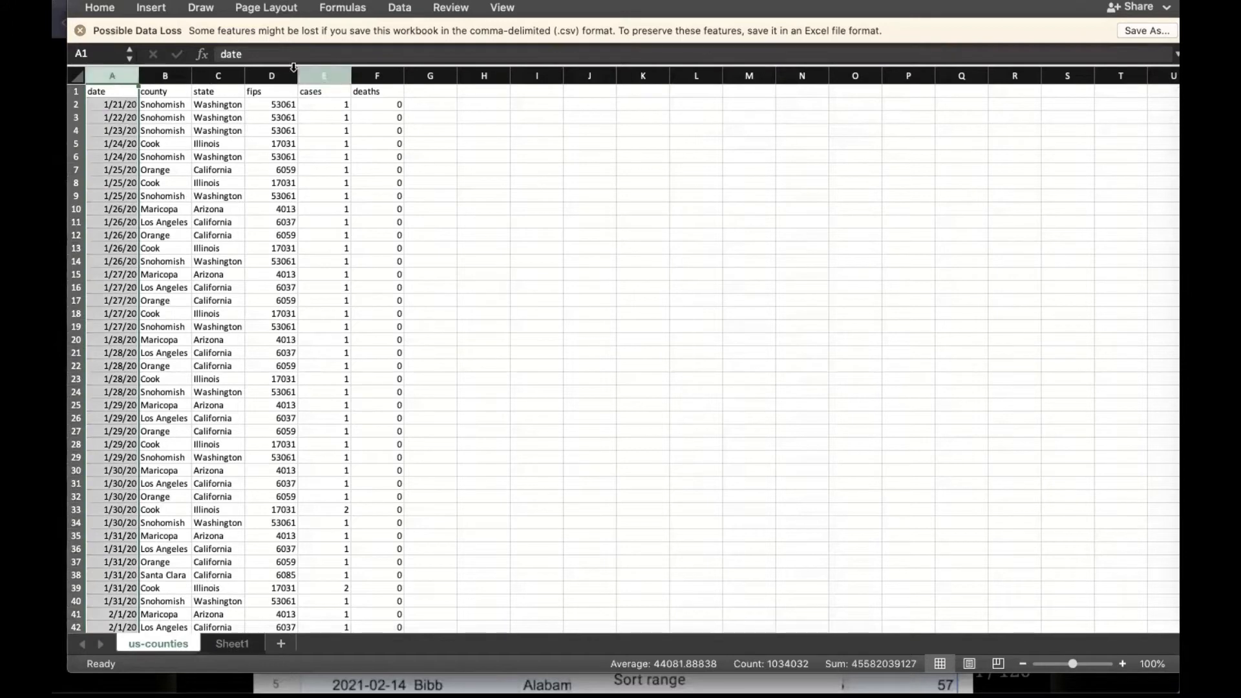
shift+click(387, 72)
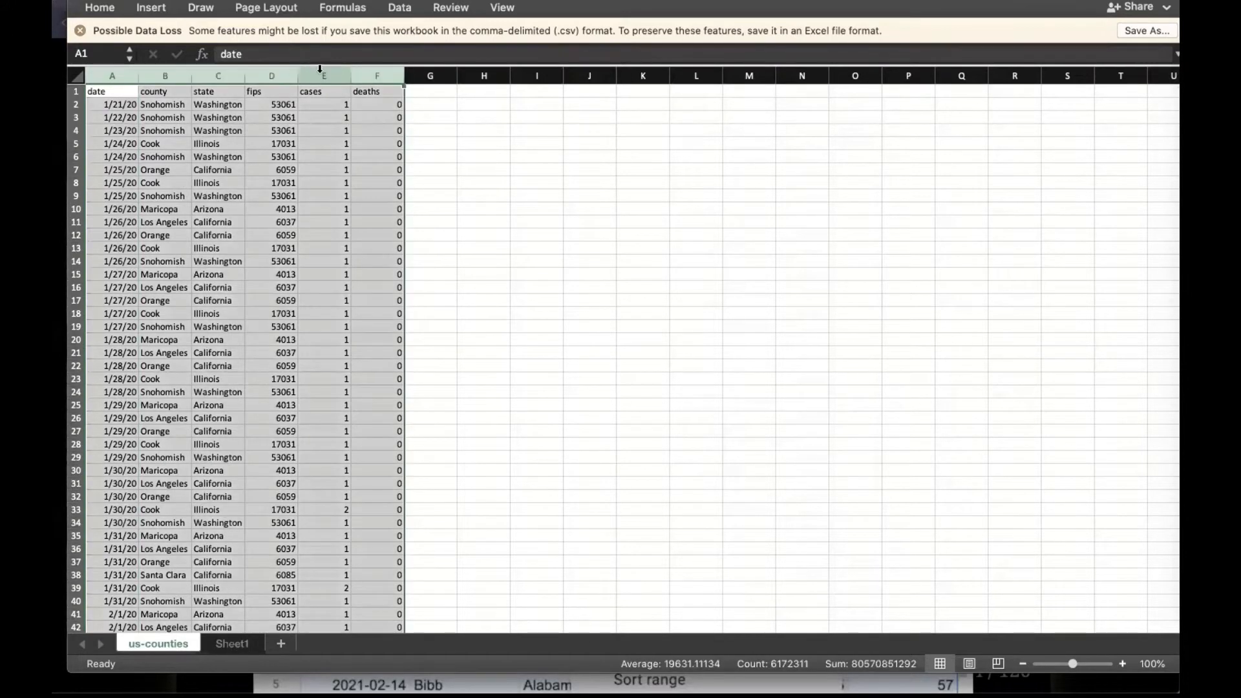
click(114, 76)
shift+click(387, 76)
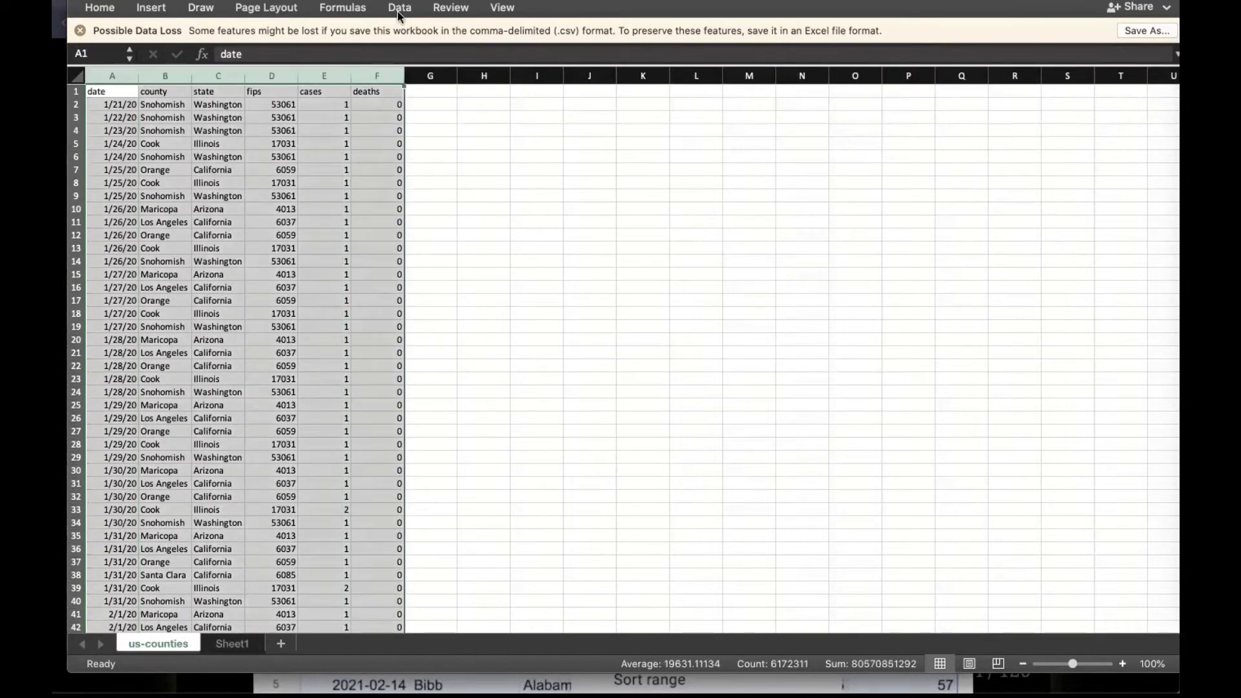
click(399, 8)
click(394, 46)
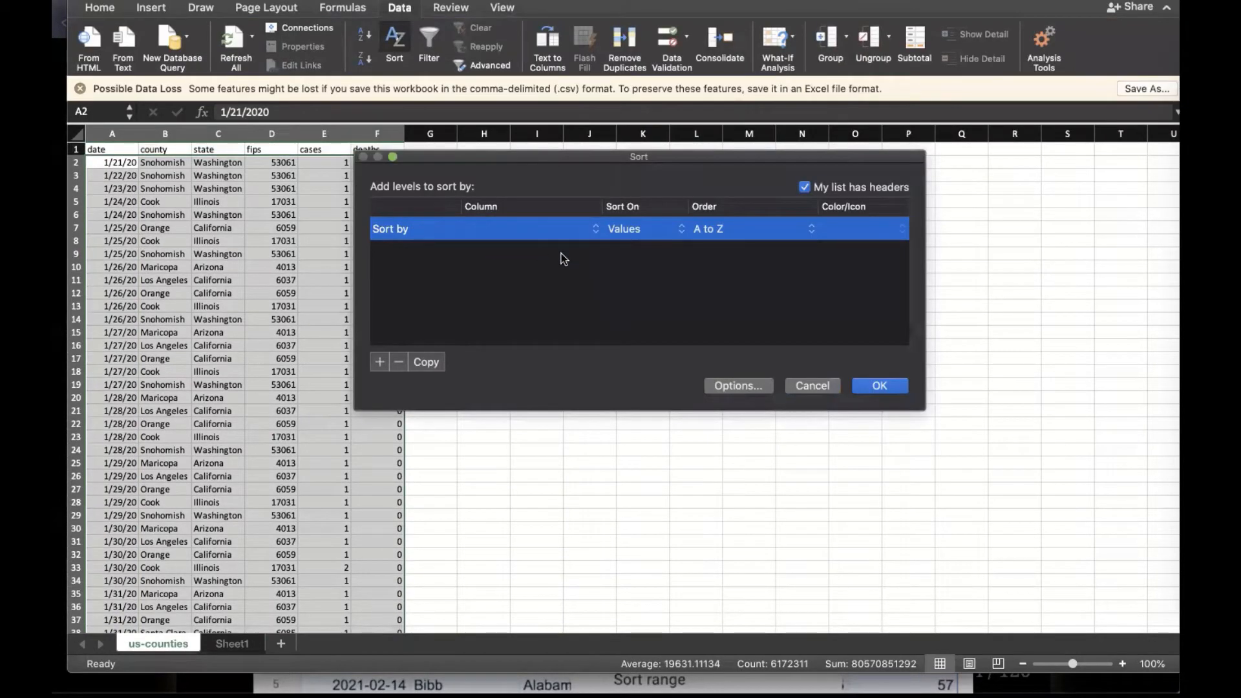
click(593, 233)
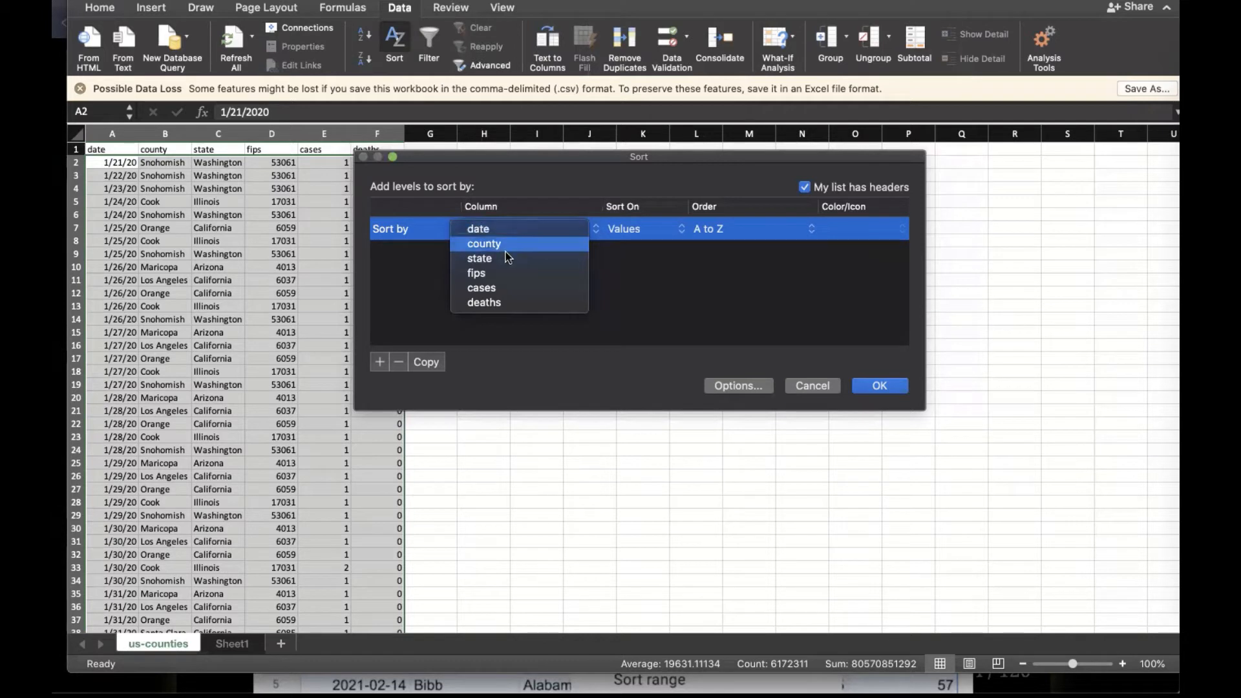
click(498, 288)
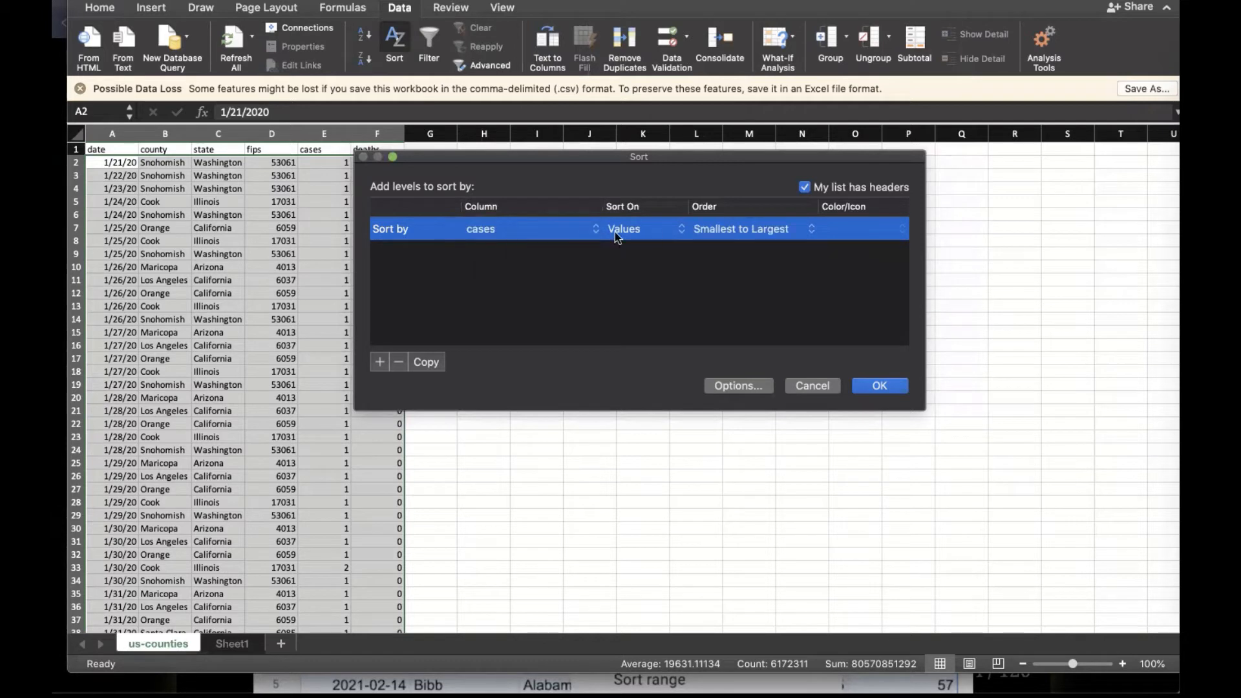
click(791, 231)
click(775, 246)
click(882, 387)
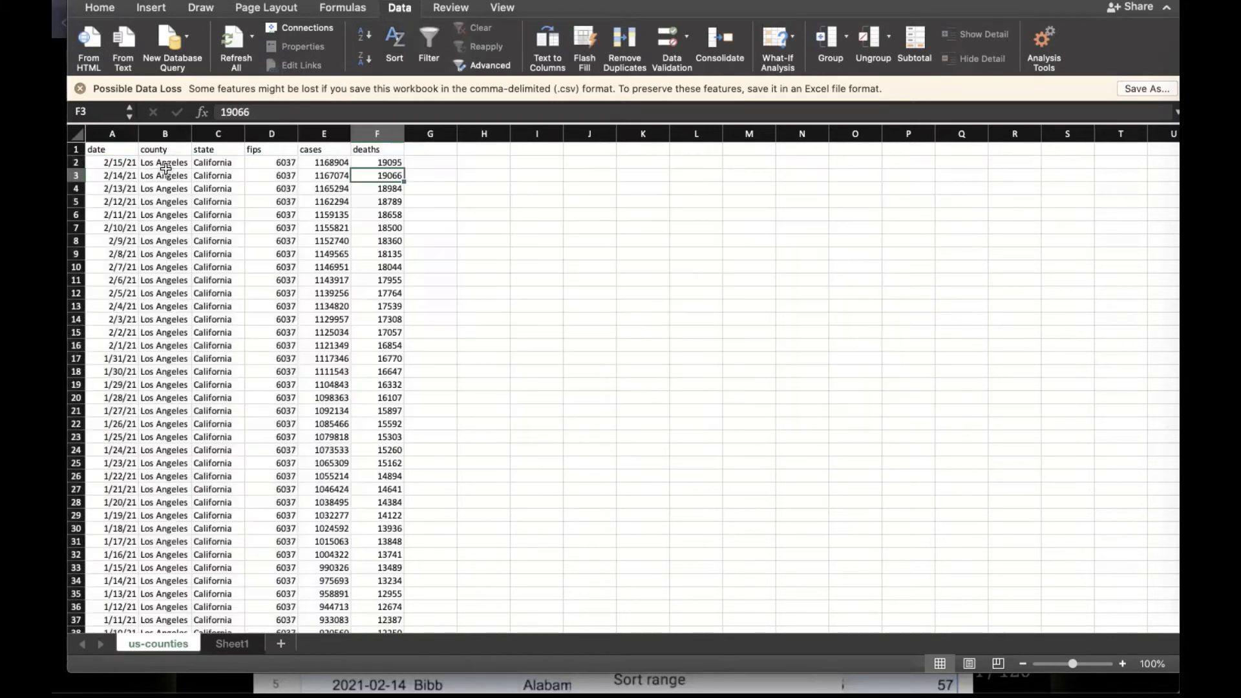
Select the county cells B2 through B34 and look through the sorted rows for which counties they list
drag(164, 165, 174, 580)
scroll(241, 485, down, 10)
scroll(241, 446, up, 10)
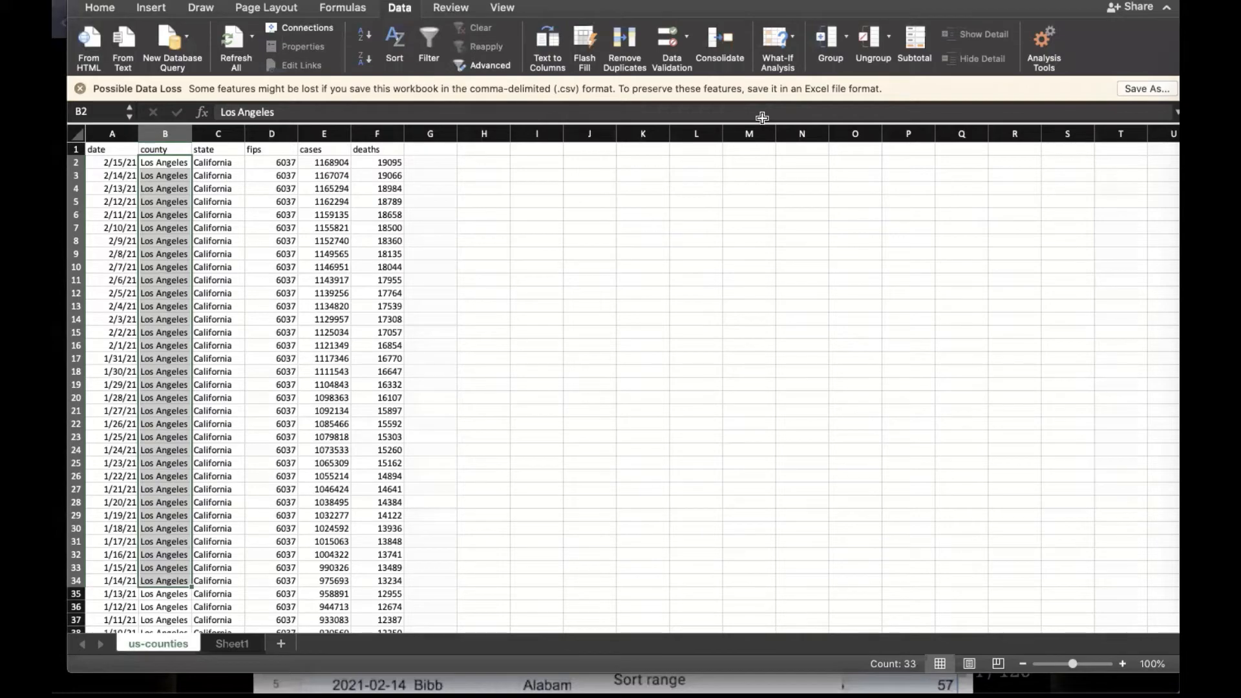
Switch to the browser presentation and advance to slide 45, "Simple statistics"
key(super+Tab)
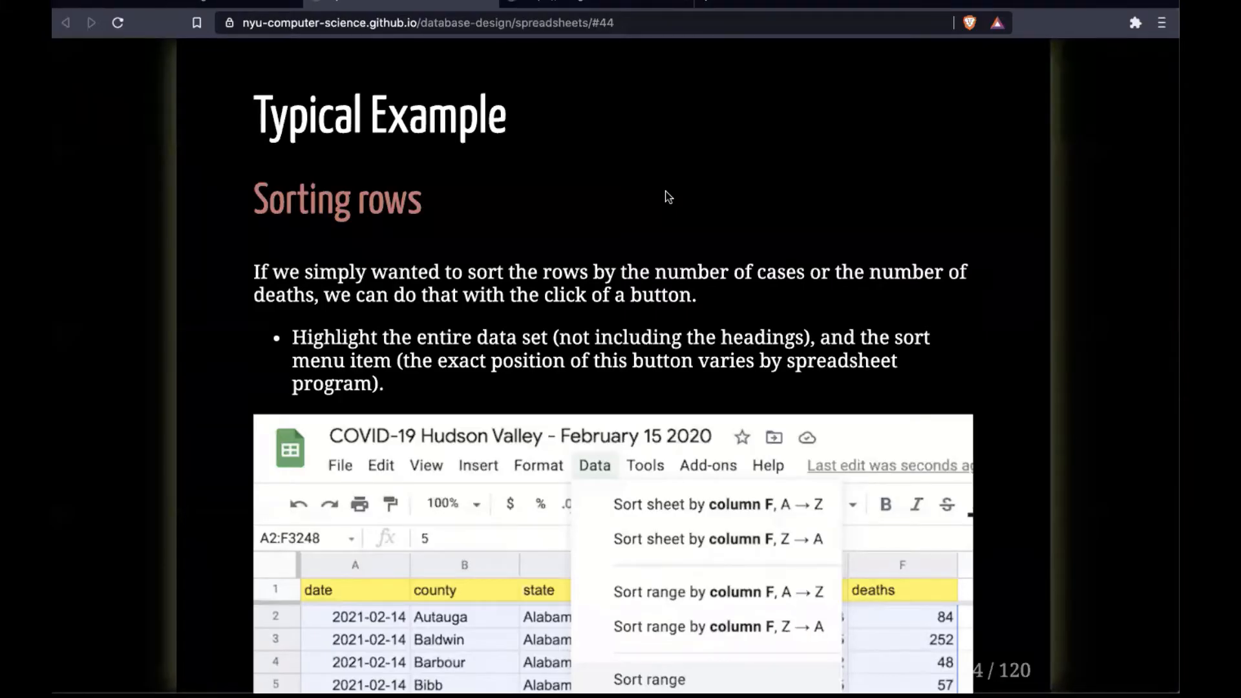
key(Right)
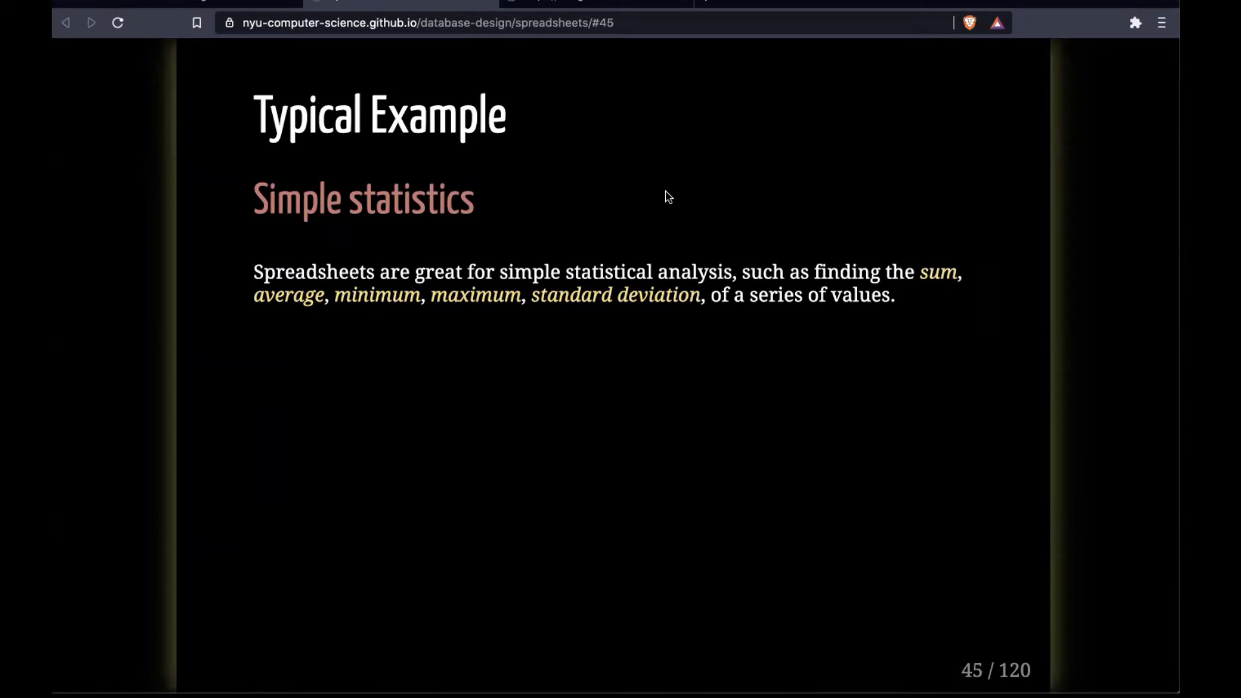
Switch to Excel and undo the sort of the us-counties rows by cases
key(super+Tab)
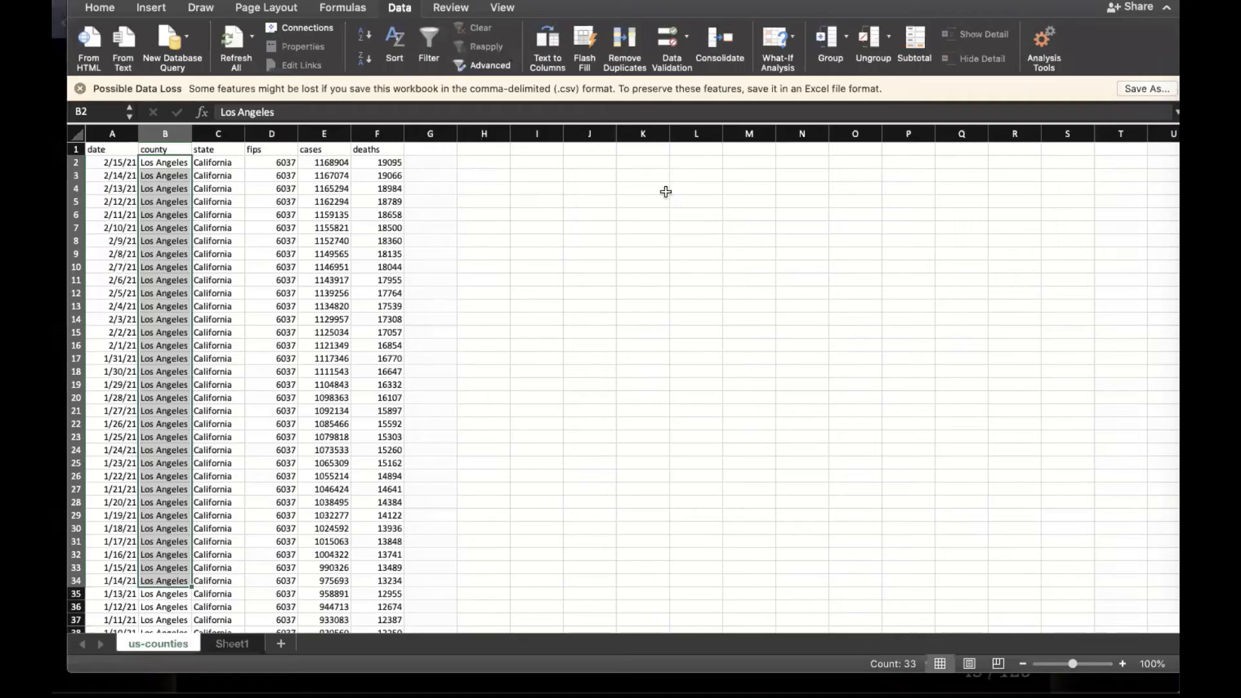
click(628, 360)
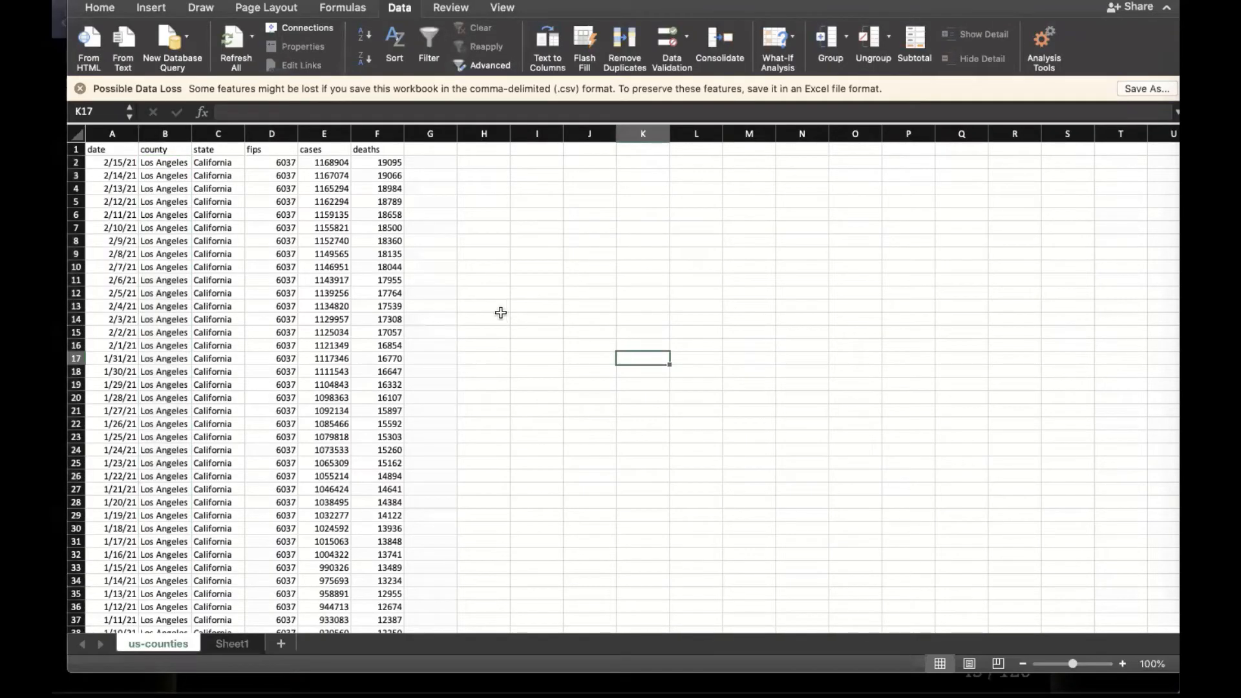
key(super+z)
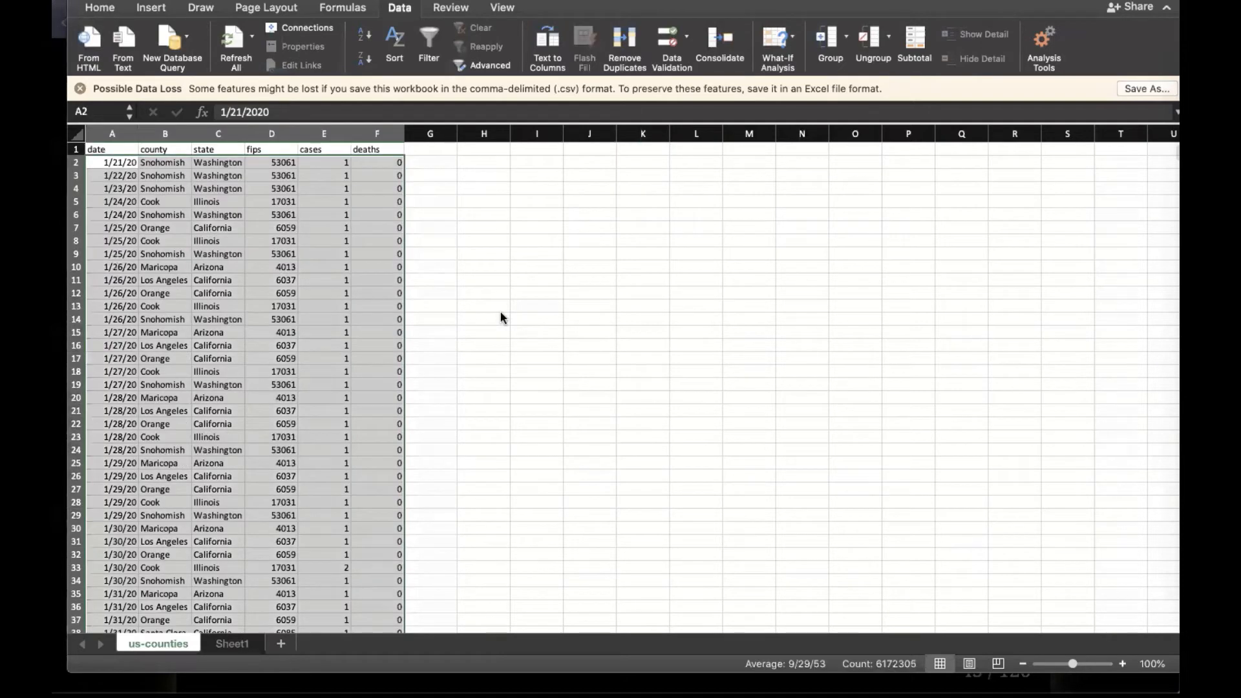
Enter the label TOTAL in cell E1034034, two rows below the last record of the us-counties sheet
click(501, 314)
scroll(1152, 227, down, 6)
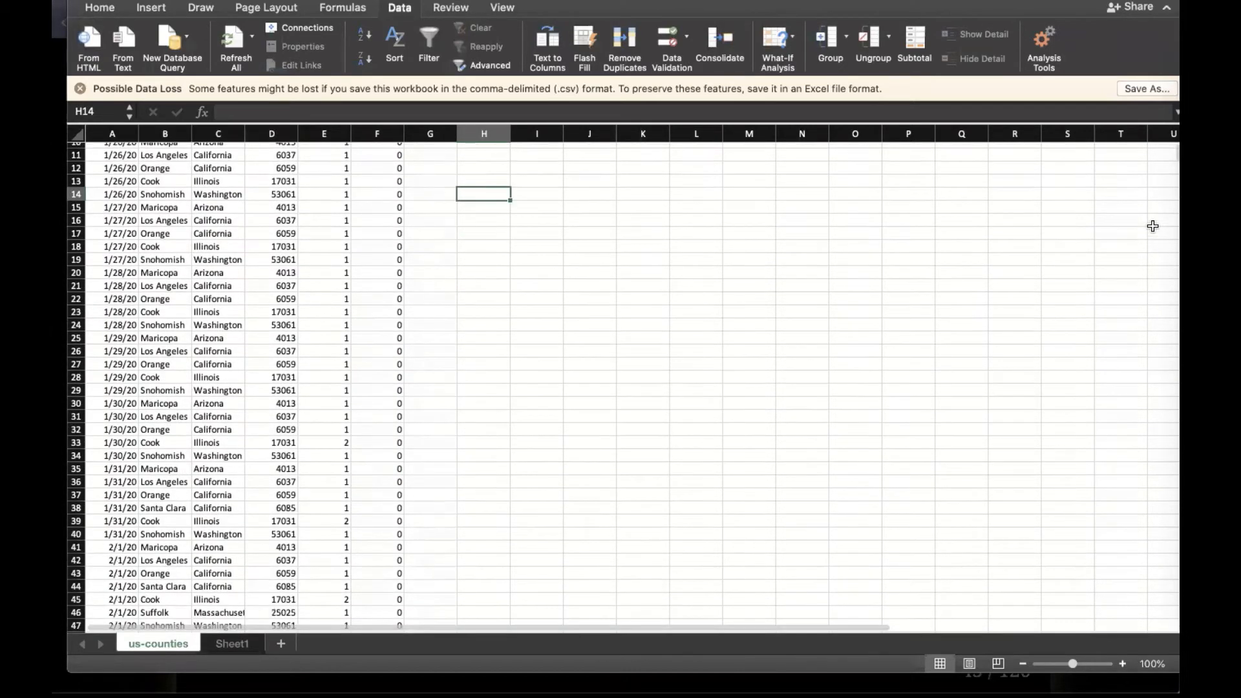
drag(1177, 158, 1152, 658)
click(341, 383)
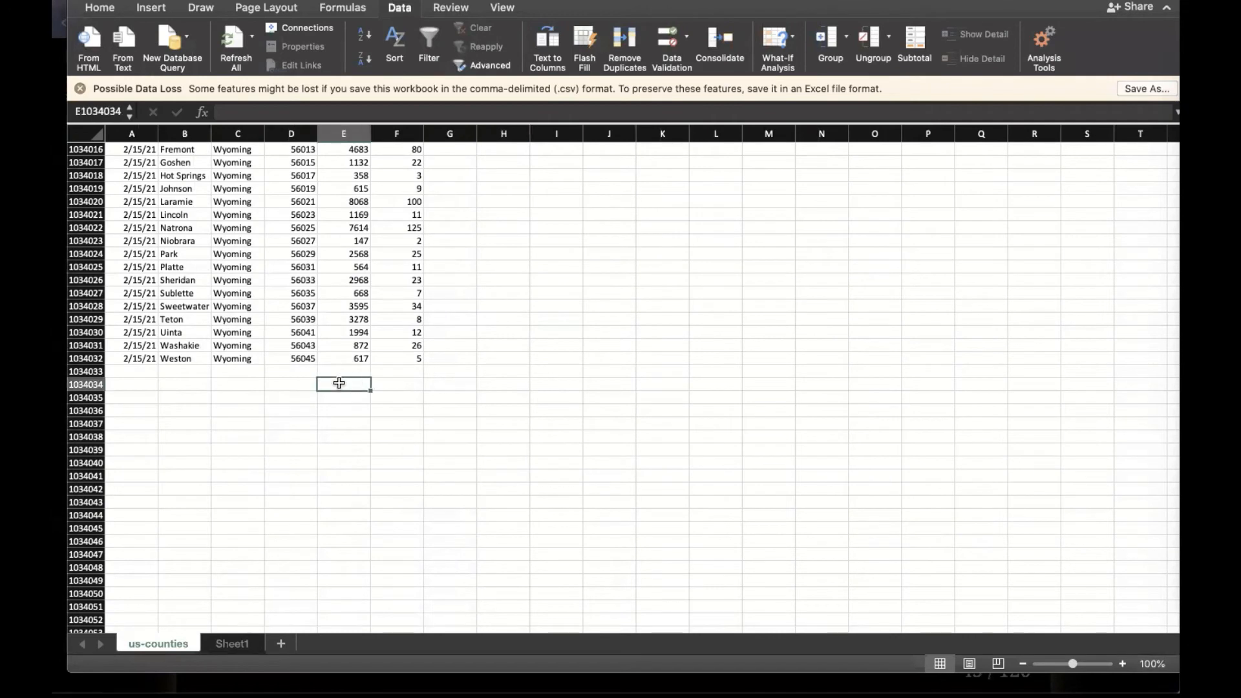
text(TOTAL)
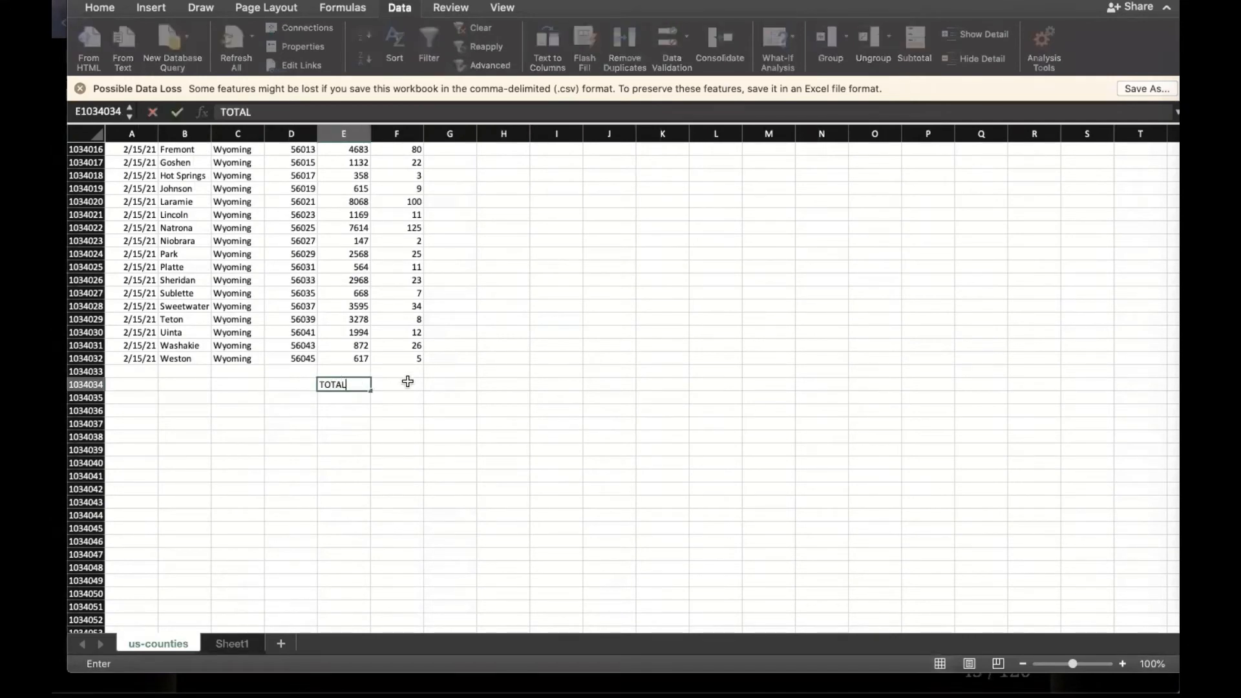
Start a SUM formula in cell F1034034 covering the deaths values from F2 through F1034032
click(404, 383)
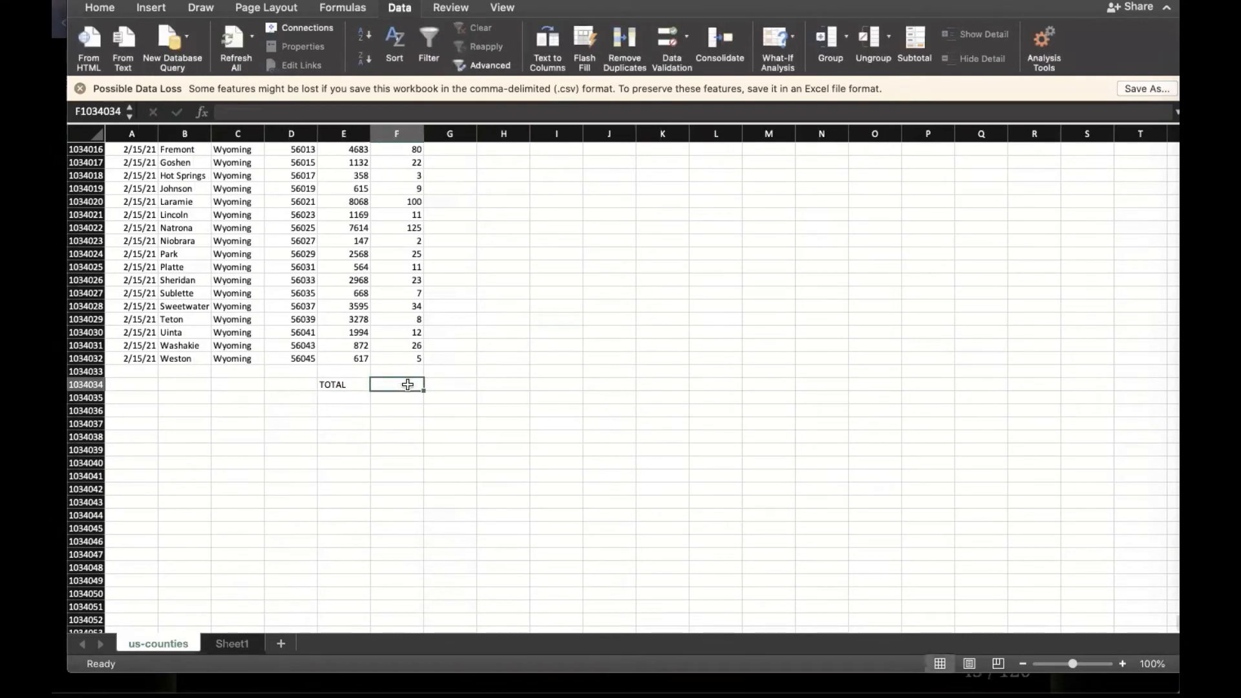
text(=)
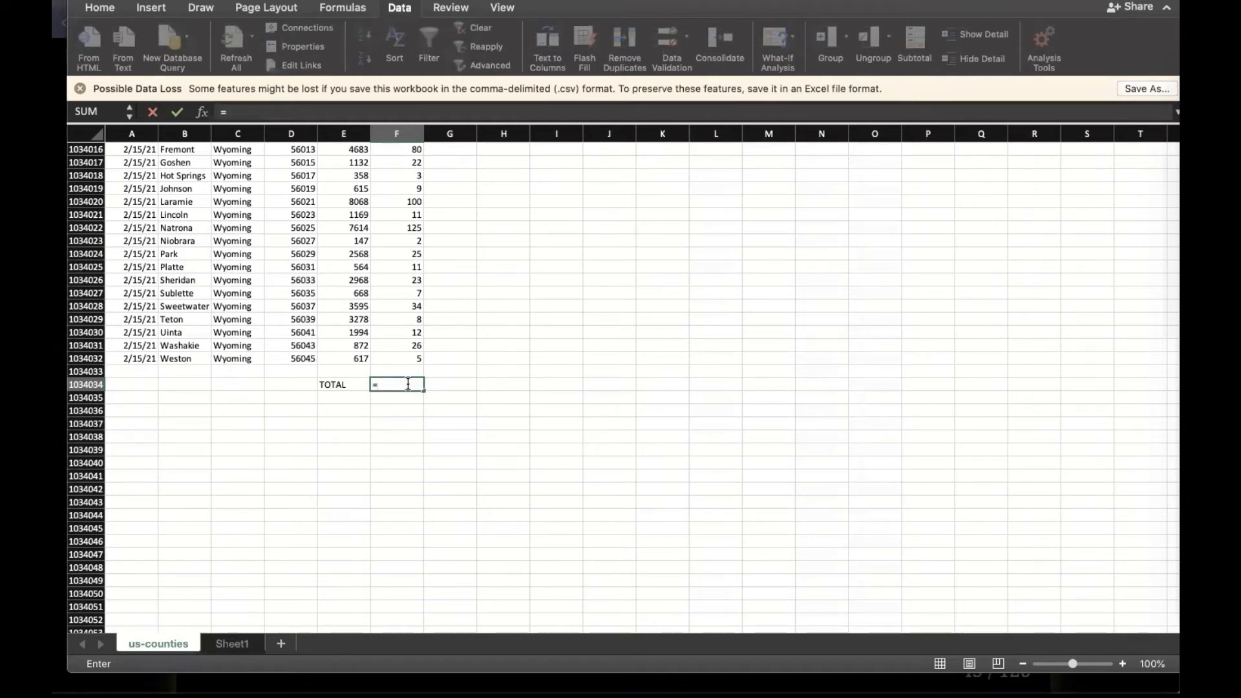
text(SUM)
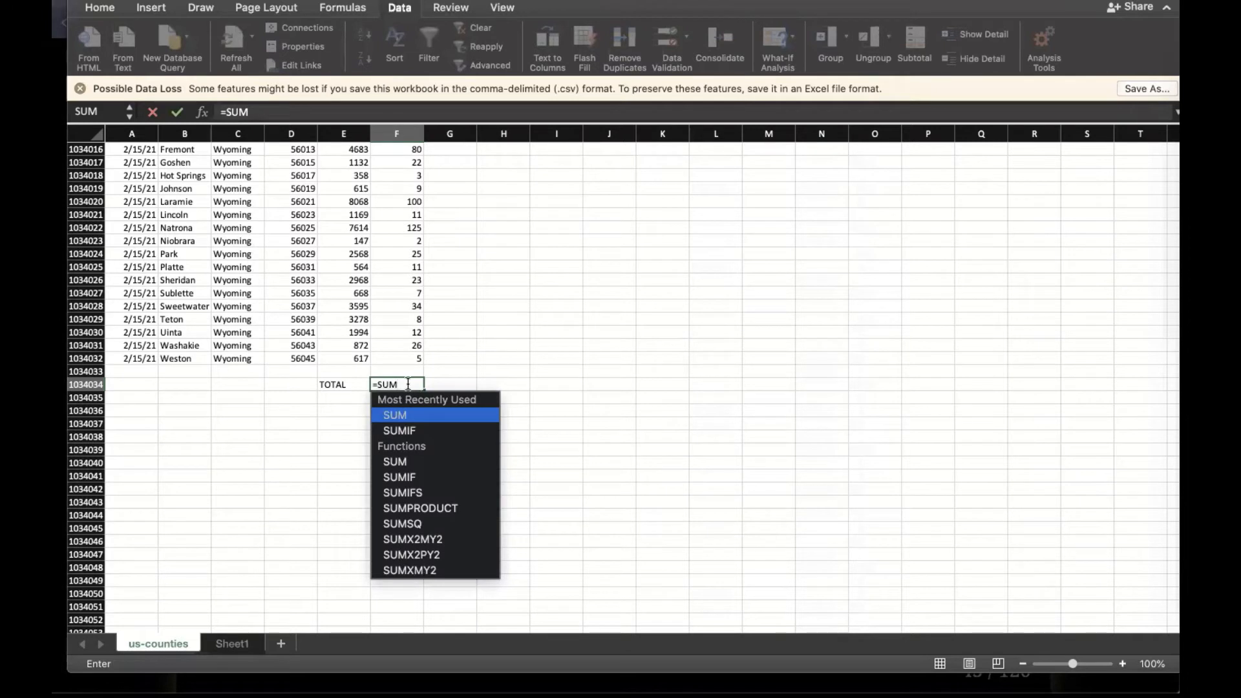
text(()
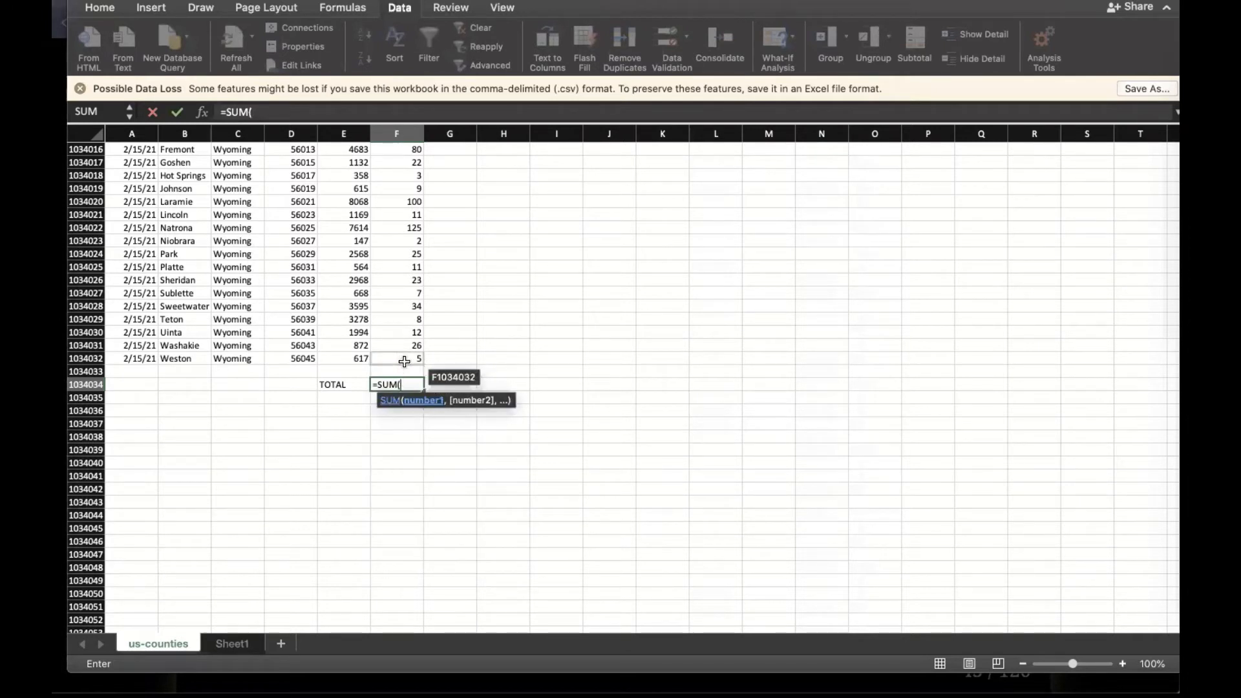
drag(404, 362, 400, 224)
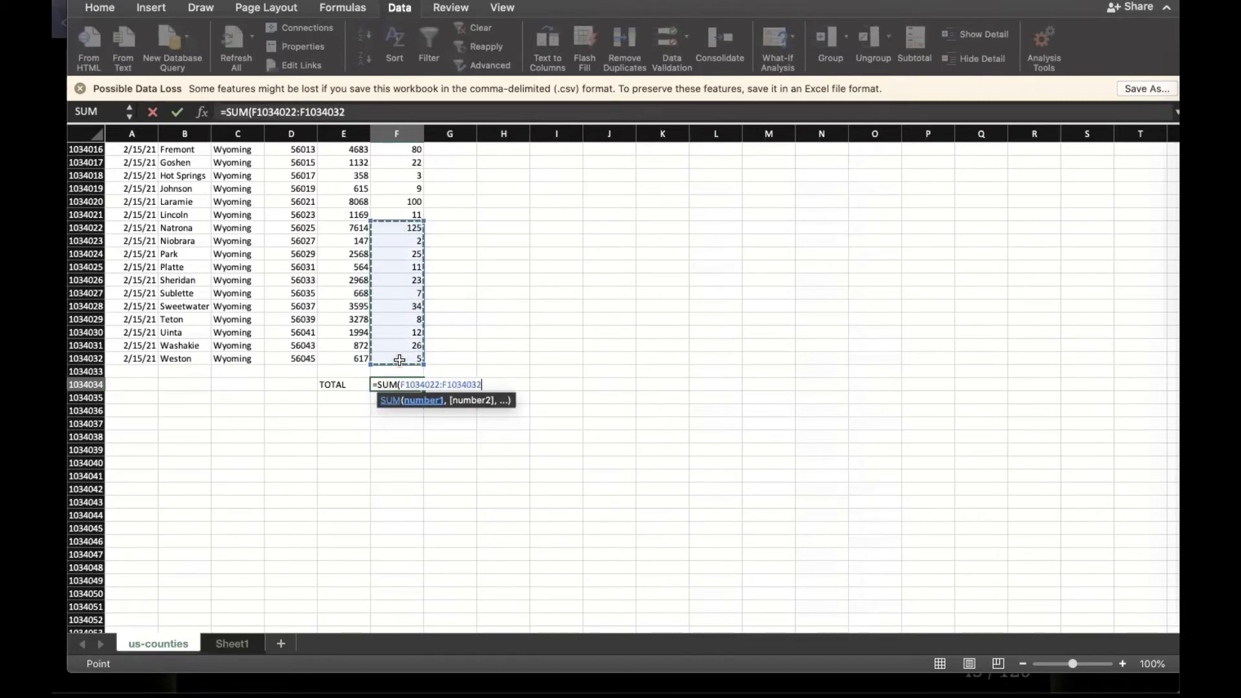
scroll(557, 340, up, 10)
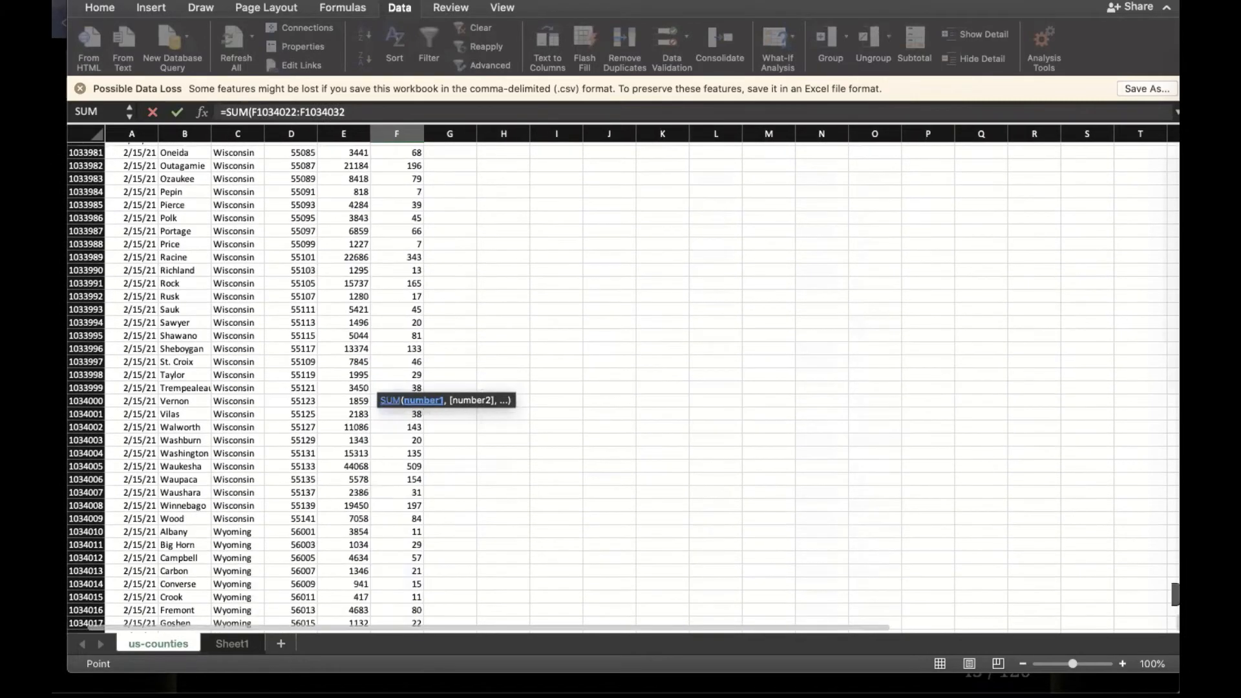
drag(1178, 626, 1177, 133)
shift+click(383, 163)
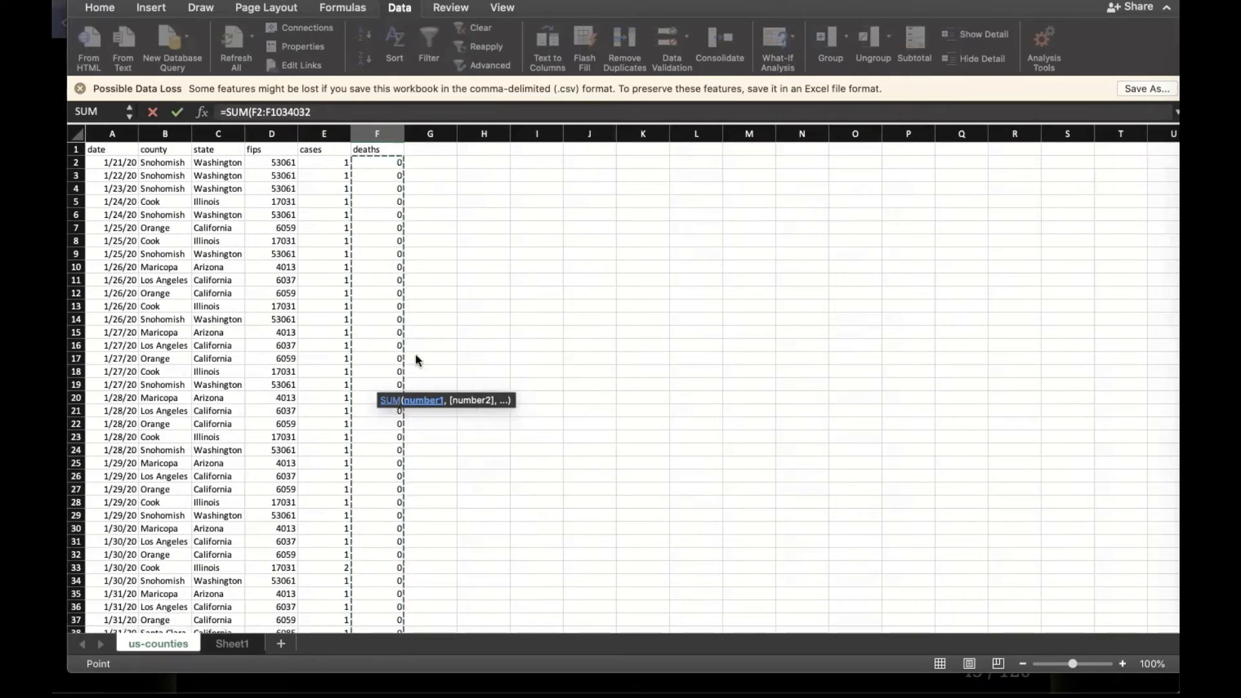
Return to the end of the sheet and complete the formula =SUM(F2:F1034032) in cell F1034034
scroll(587, 480, down, 10)
scroll(587, 479, down, 15)
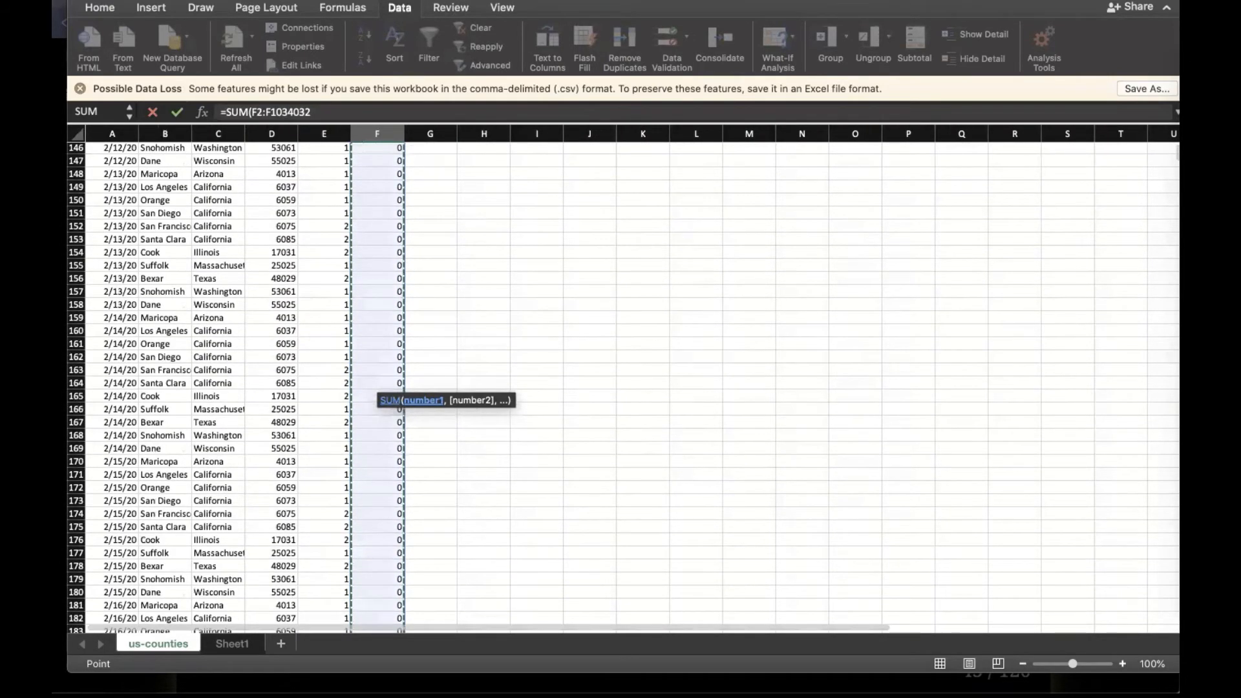
click(1176, 623)
drag(1174, 618, 1178, 629)
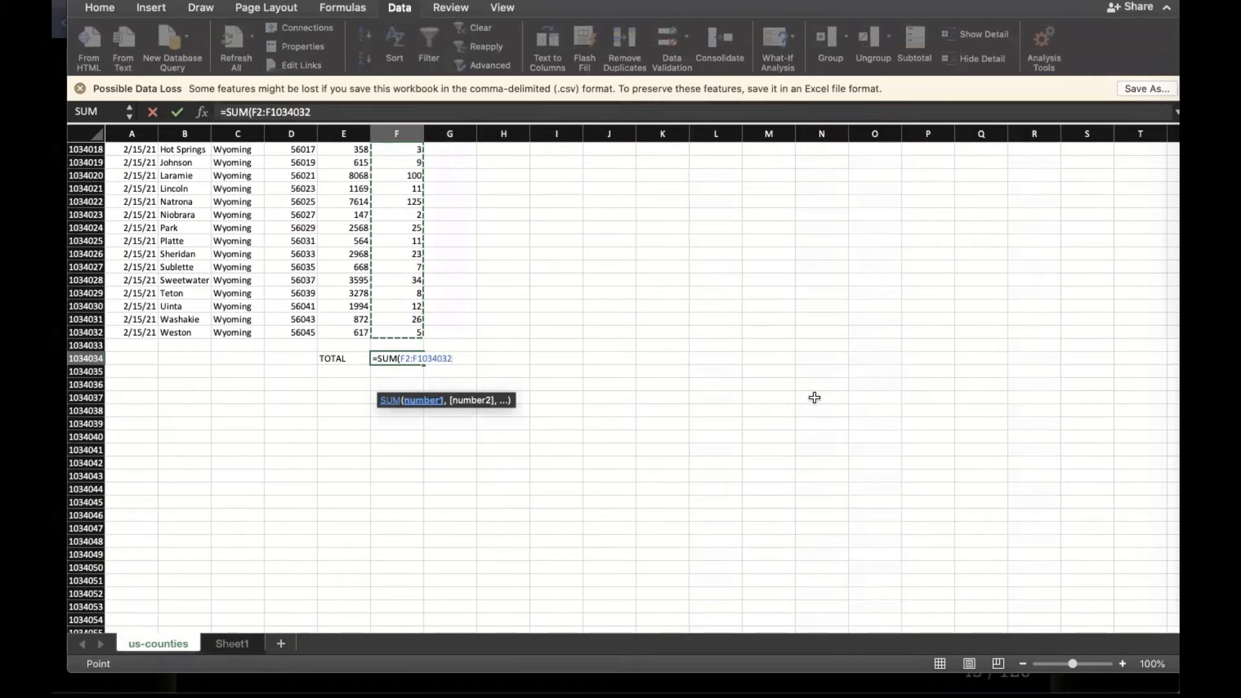
text())
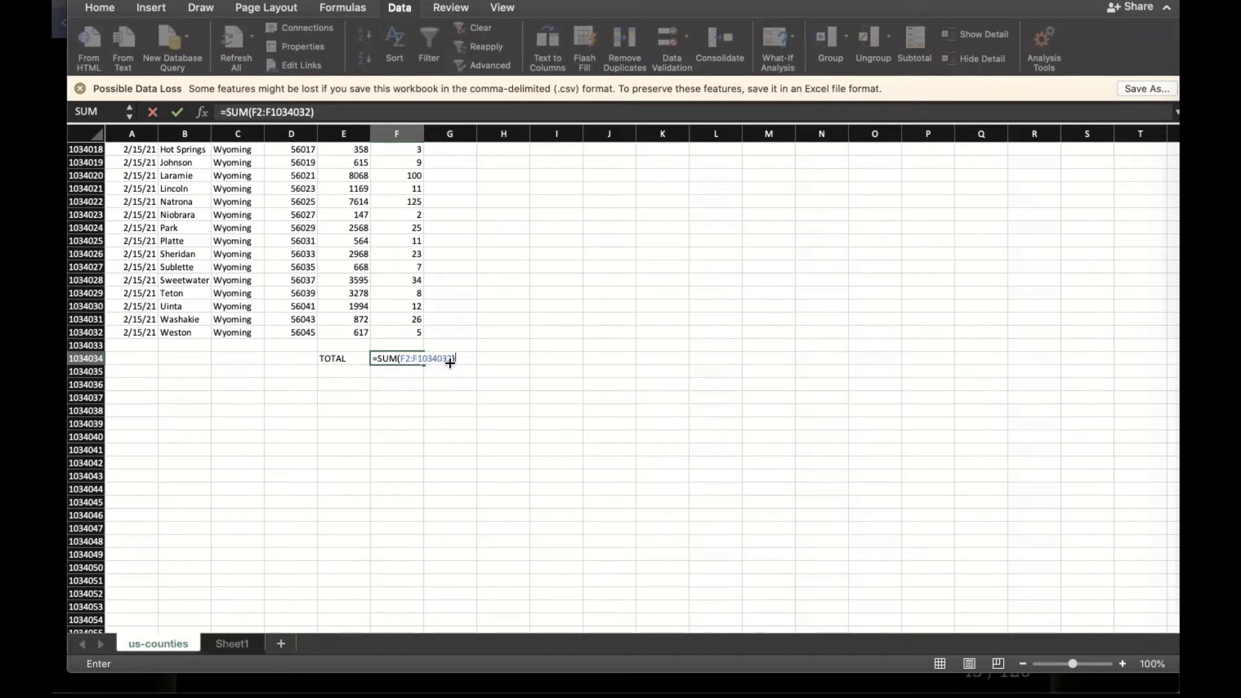
key(Return)
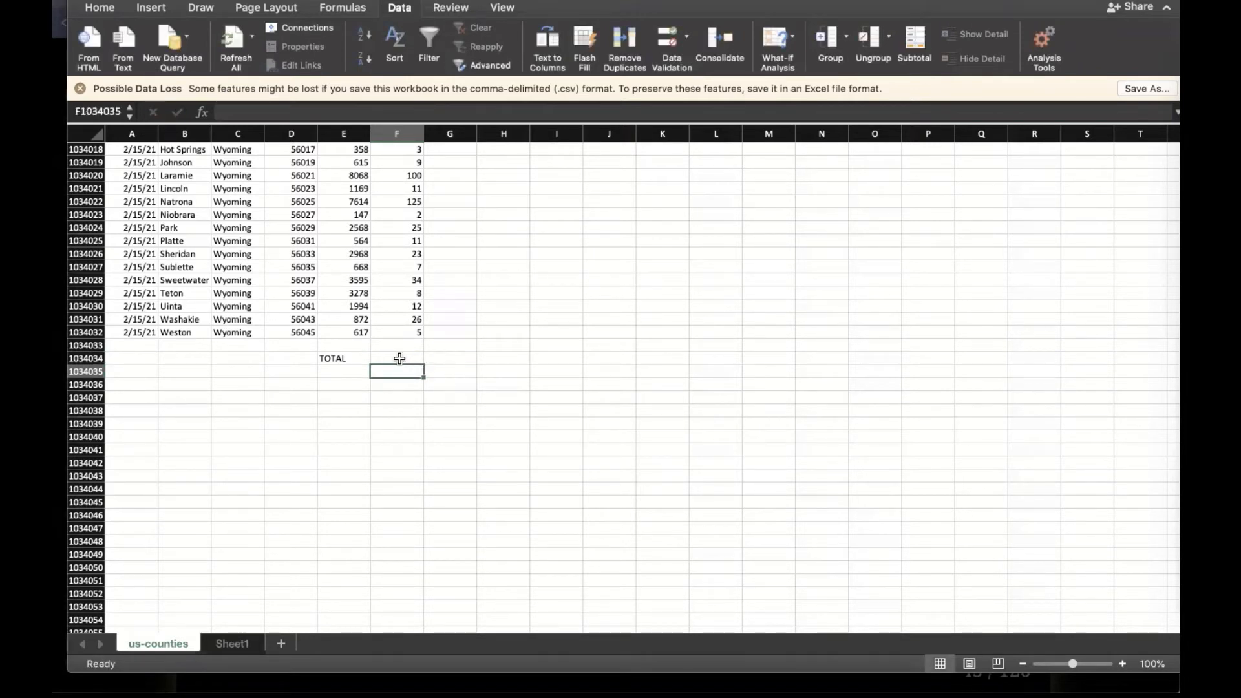
Select cell F1034034 and examine the total calculated for the deaths column
click(399, 361)
scroll(399, 363, down, 1)
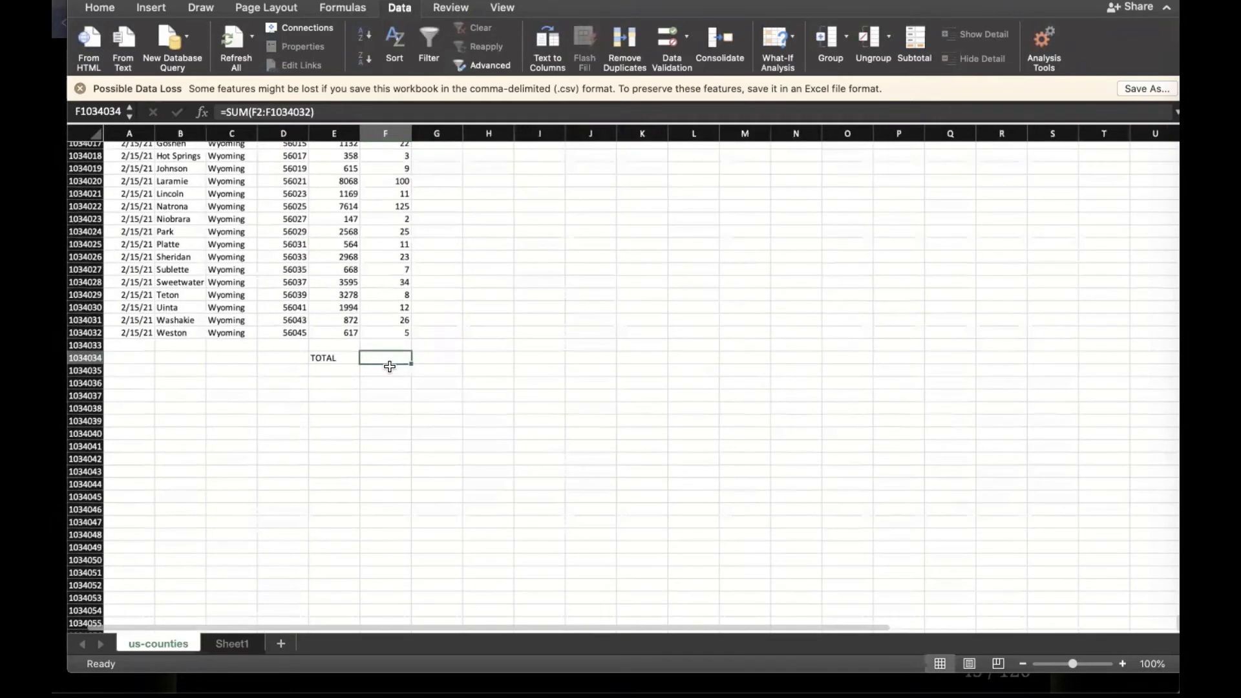
scroll(388, 370, up, 1)
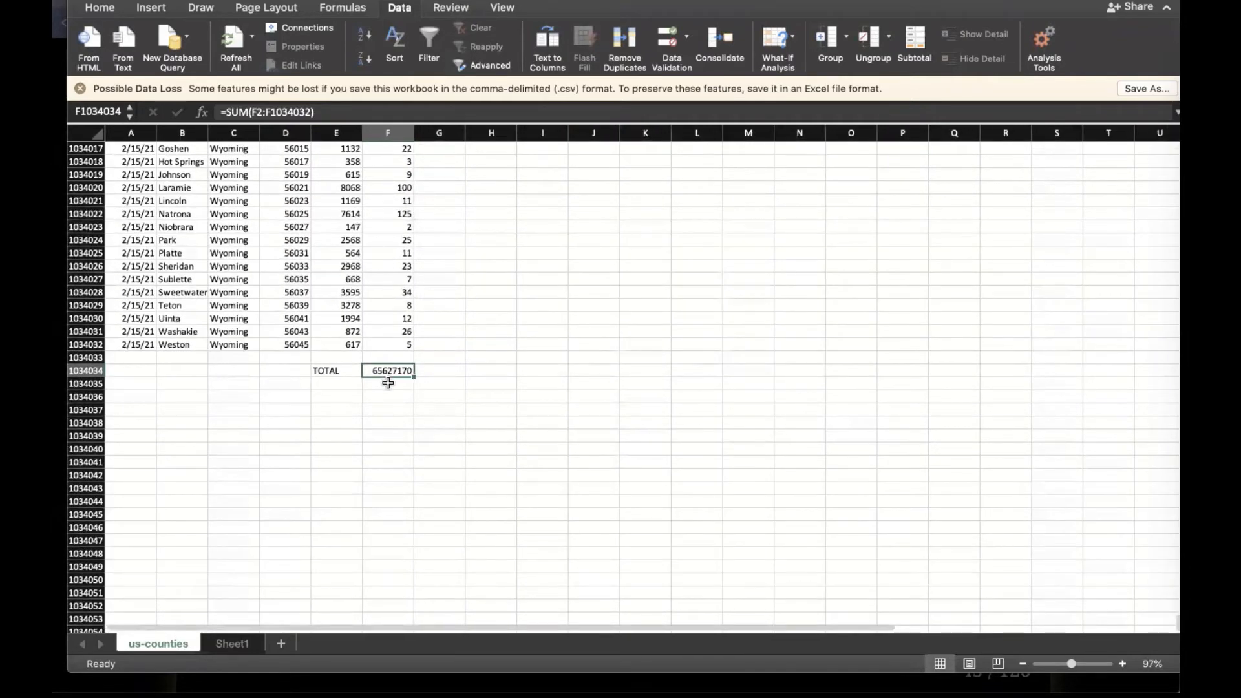
click(388, 384)
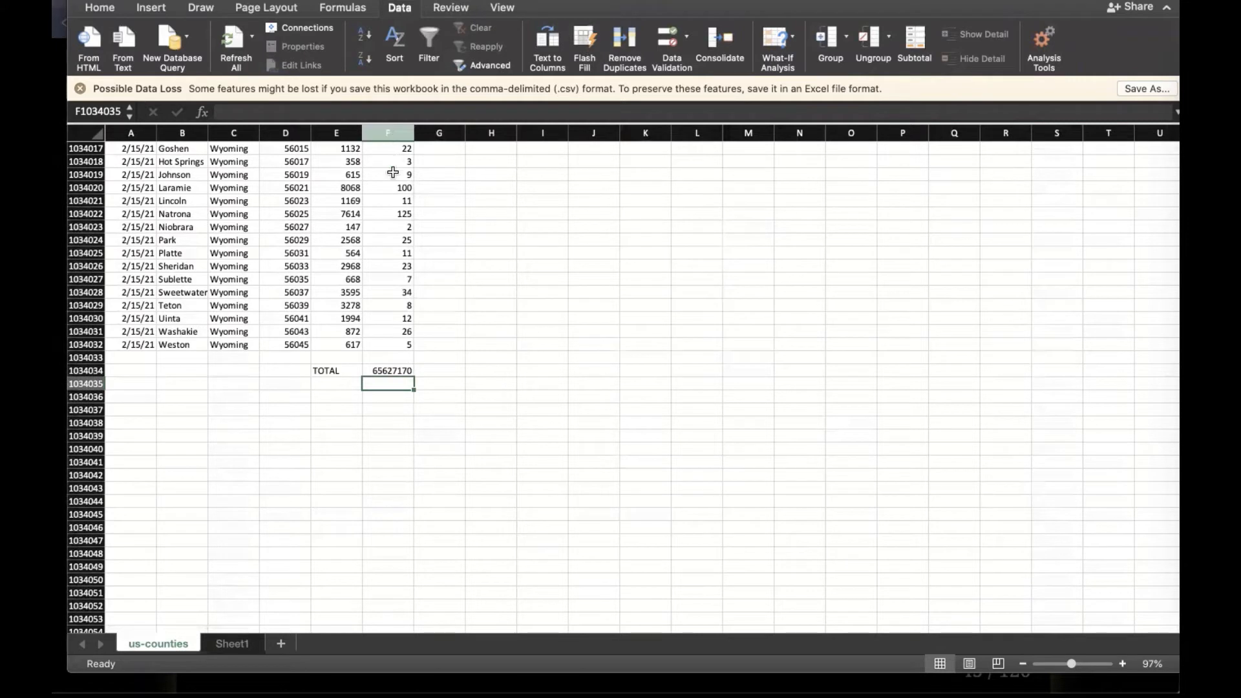
click(388, 370)
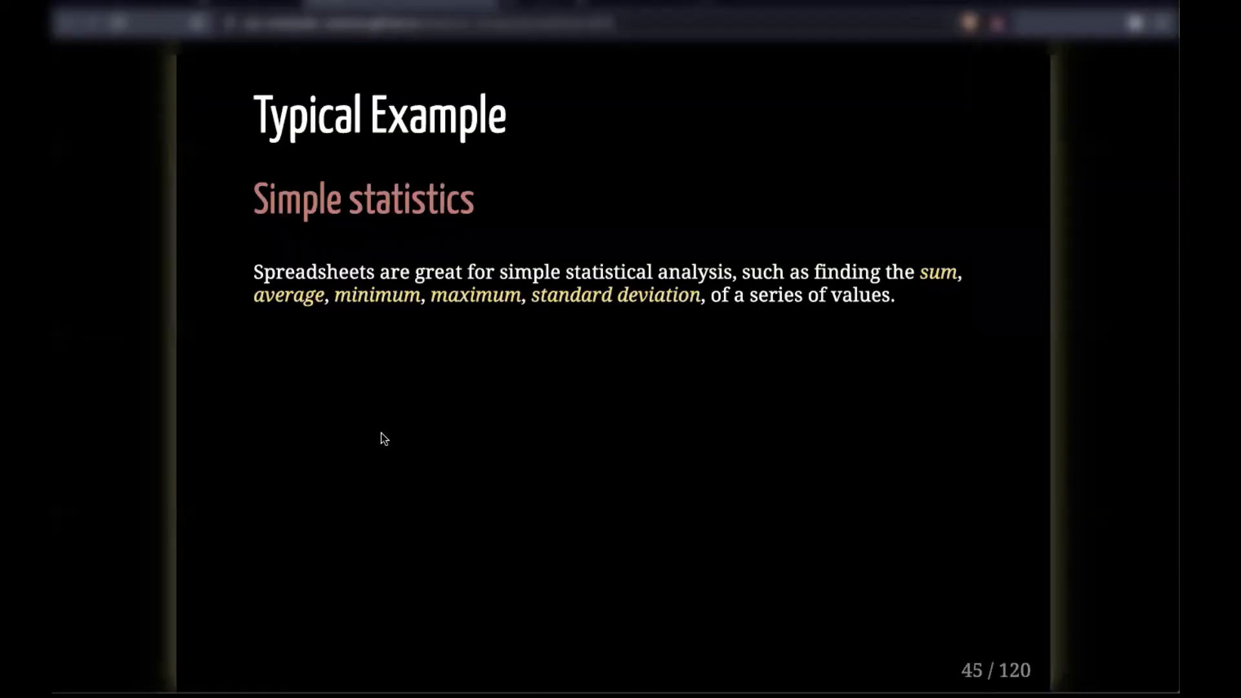
Switch to the browser presentation and advance from slide 45 to slide 49, "Passing the smell test"
key(Right)
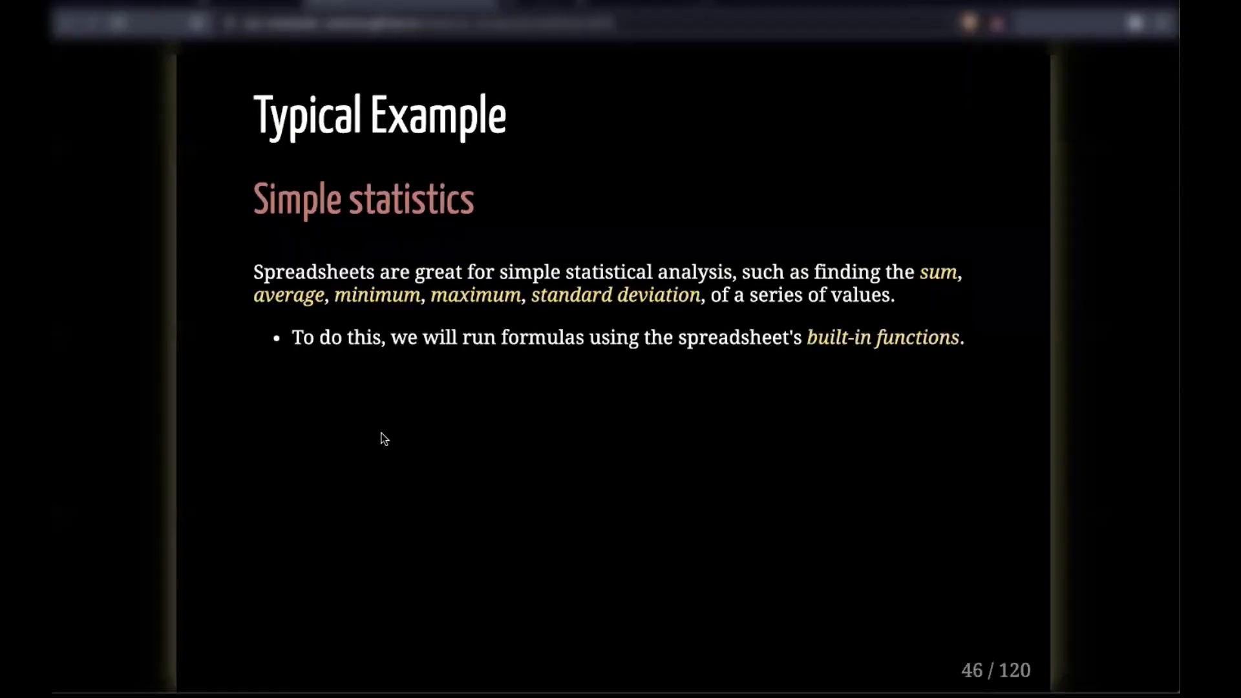
key(Right)
key(Right)
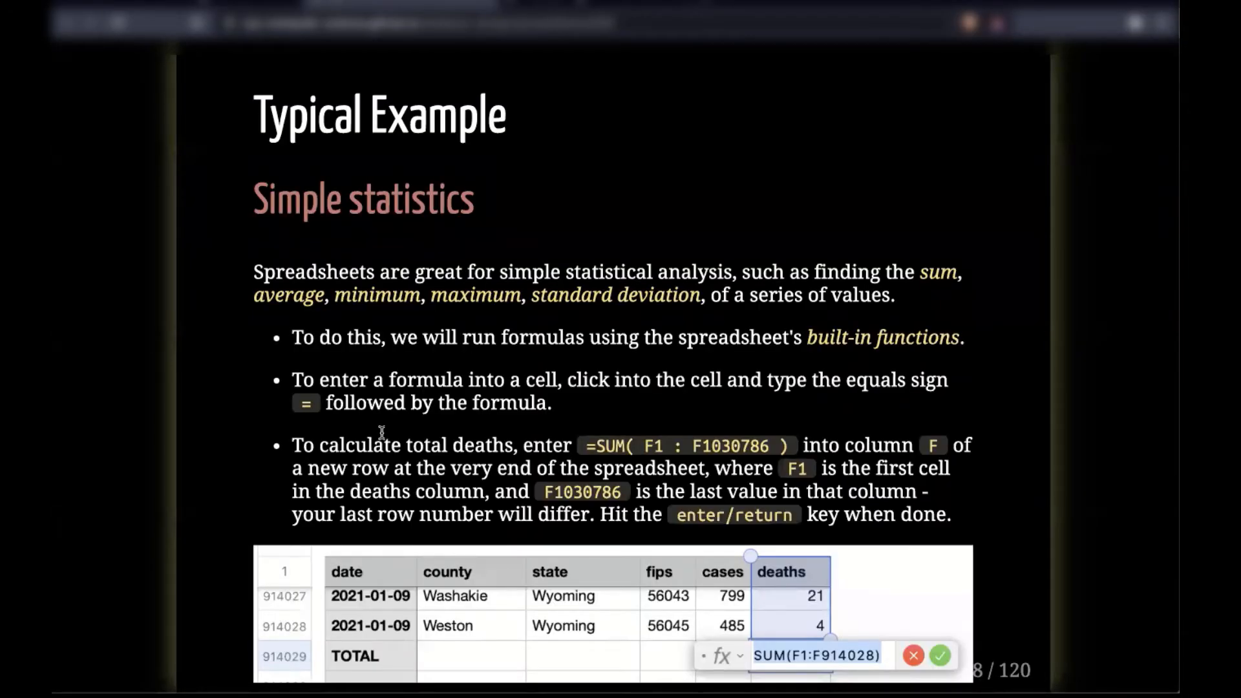
key(Right)
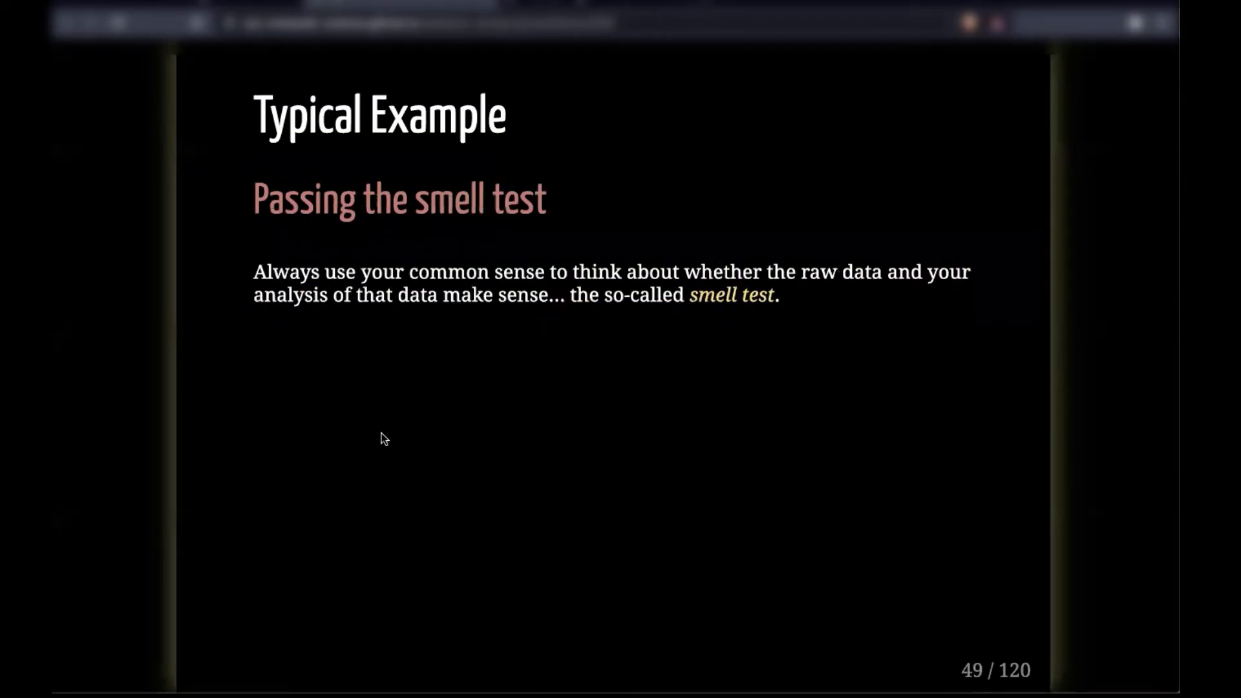
Highlight "smell test" in the heading and "65 million" on the following slide, and advance to slide 51
drag(417, 200, 592, 204)
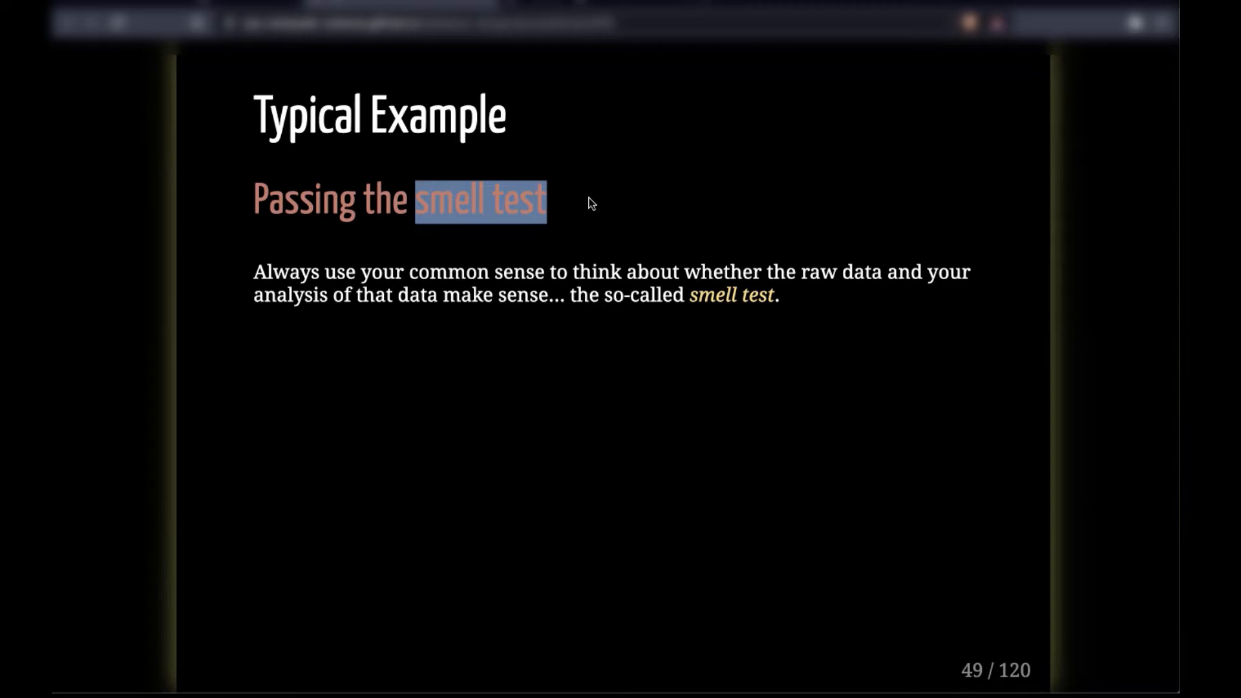
key(Right)
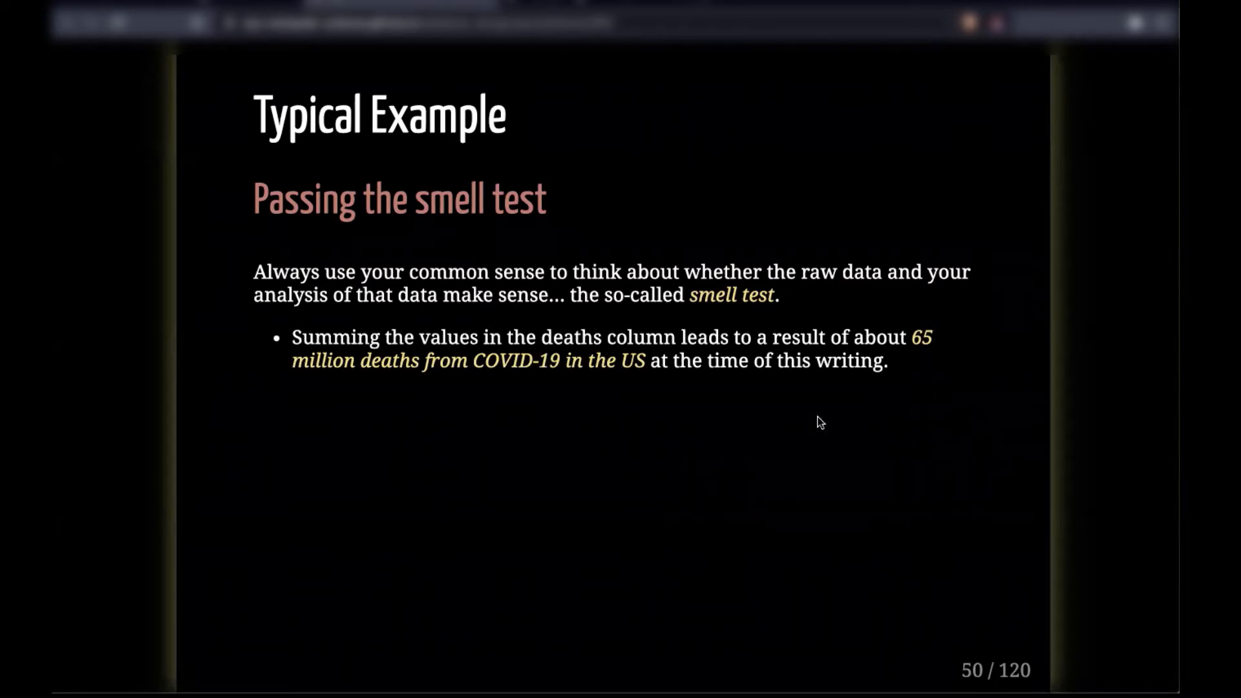
drag(911, 338, 373, 356)
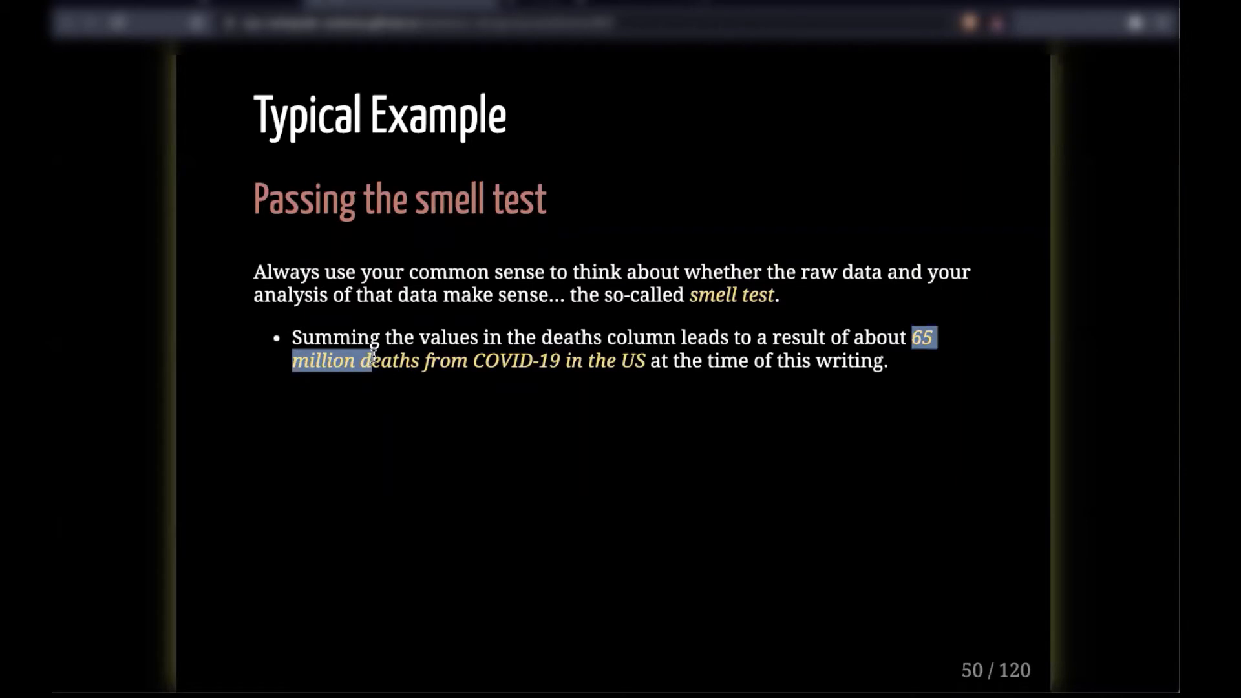
key(Right)
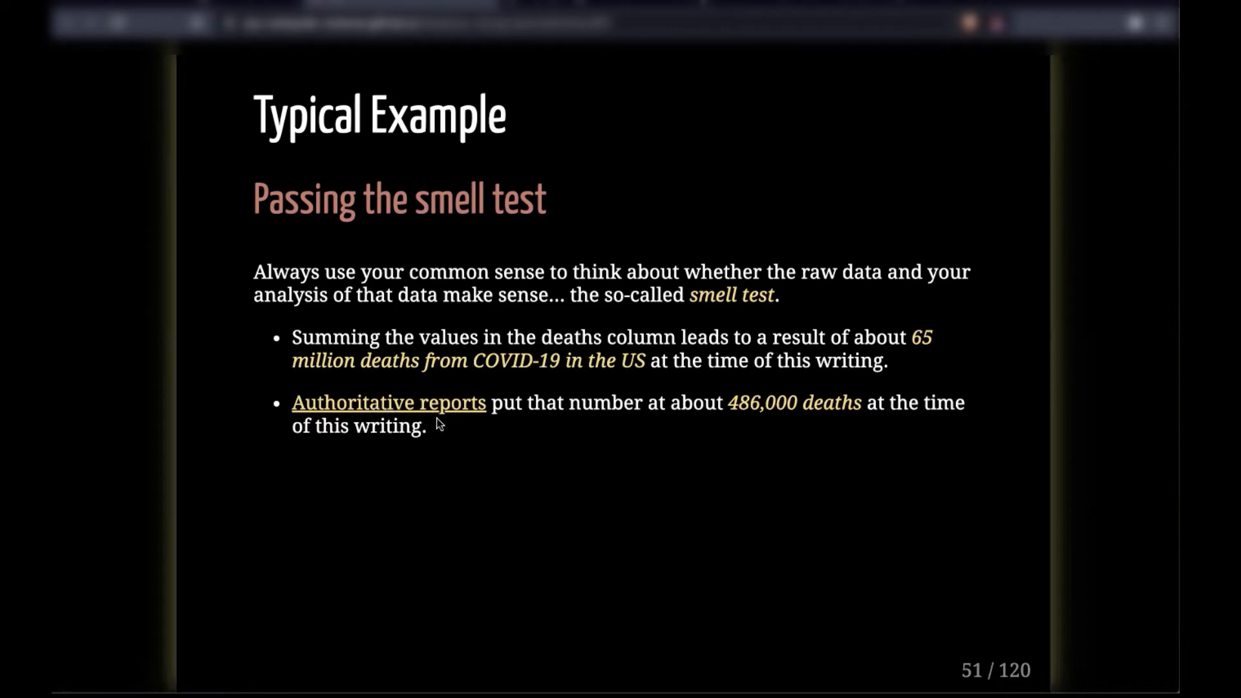
Open the Johns Hopkins COVID-19 dashboard page and filter its cases list to the US
key(ctrl+Tab)
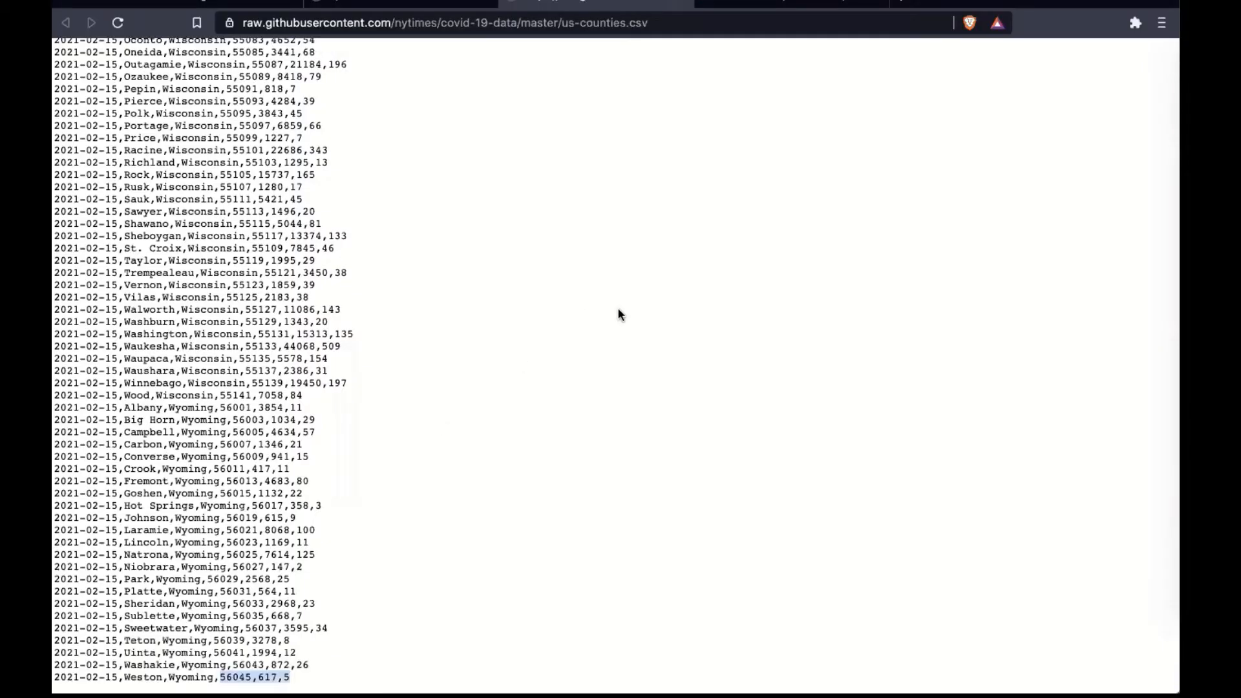
key(ctrl+Tab)
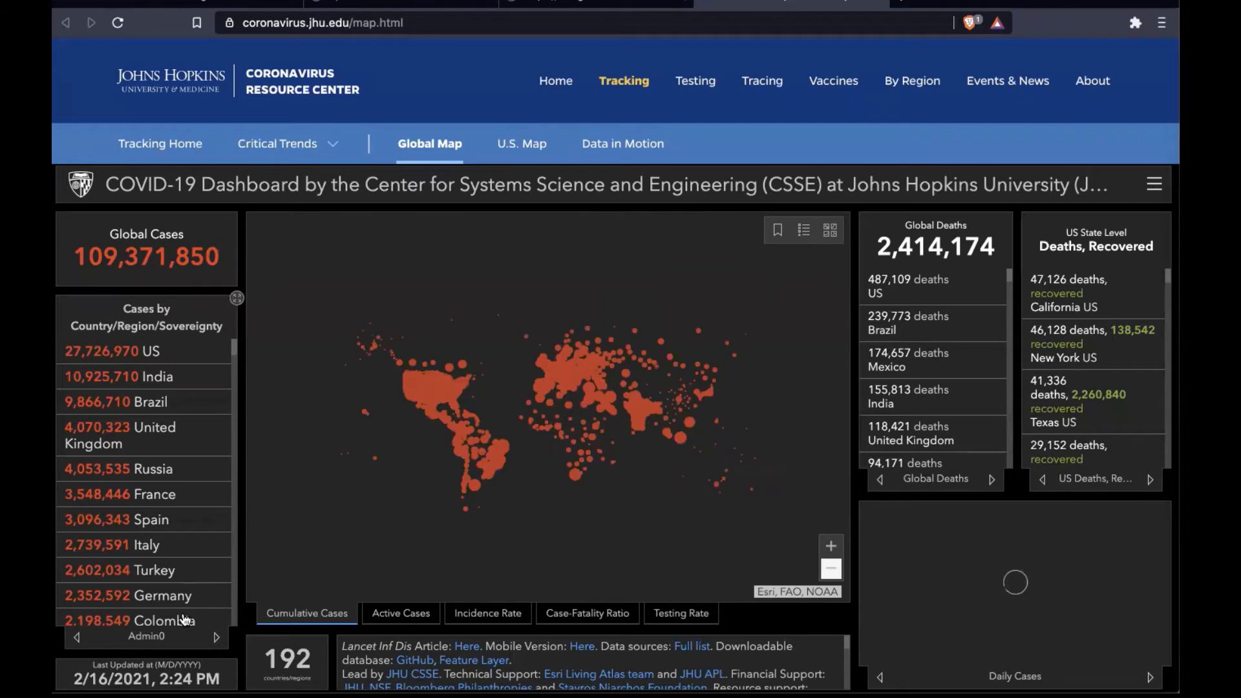
scroll(185, 621, down, 2)
scroll(186, 621, up, 2)
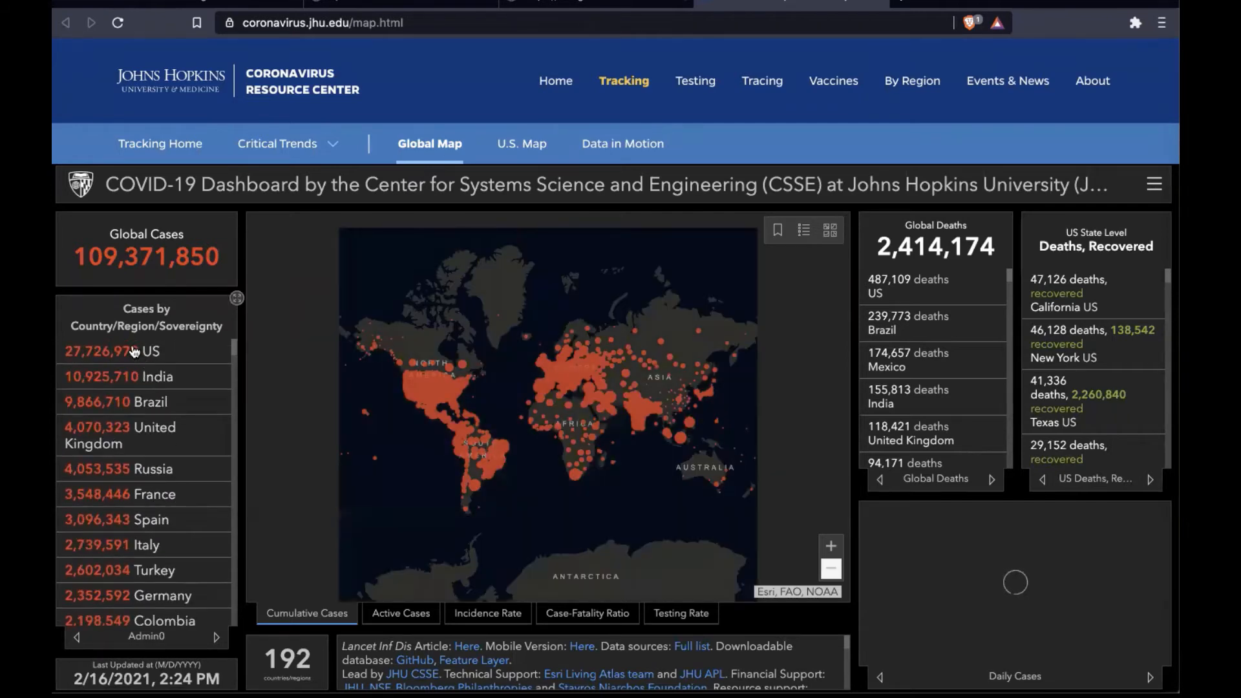
click(136, 351)
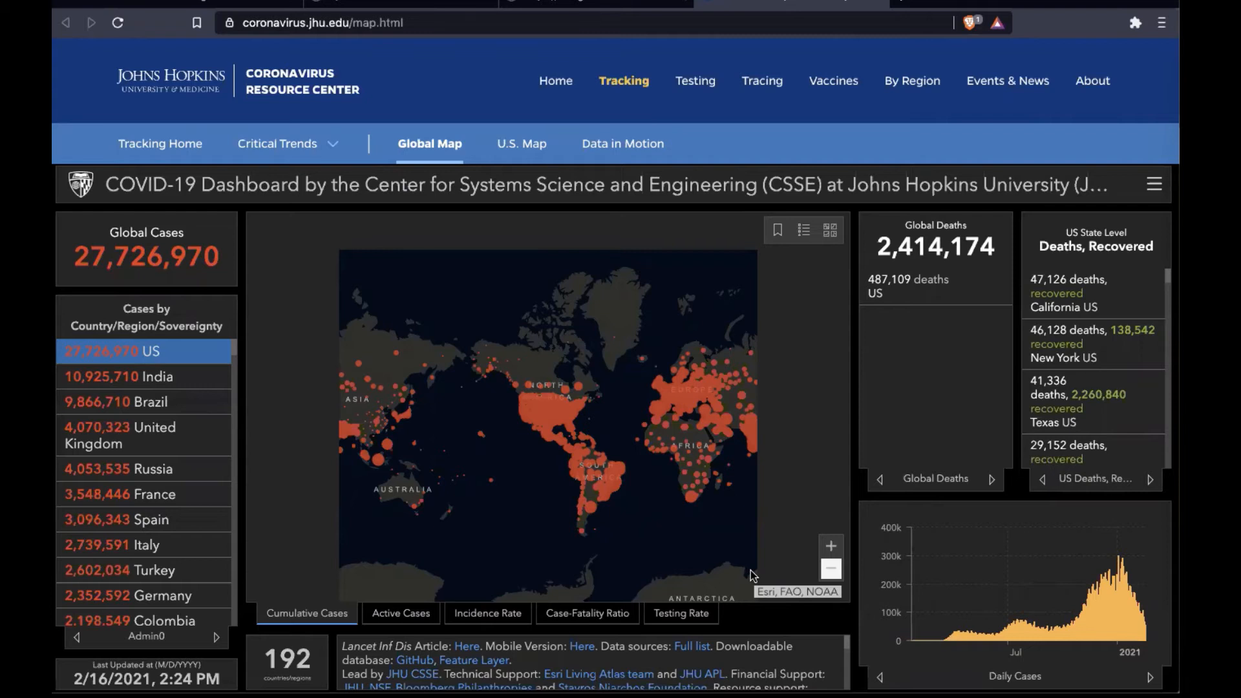
Switch to the us-counties spreadsheet and clear the deaths total in cell F1034034
key(super+Tab)
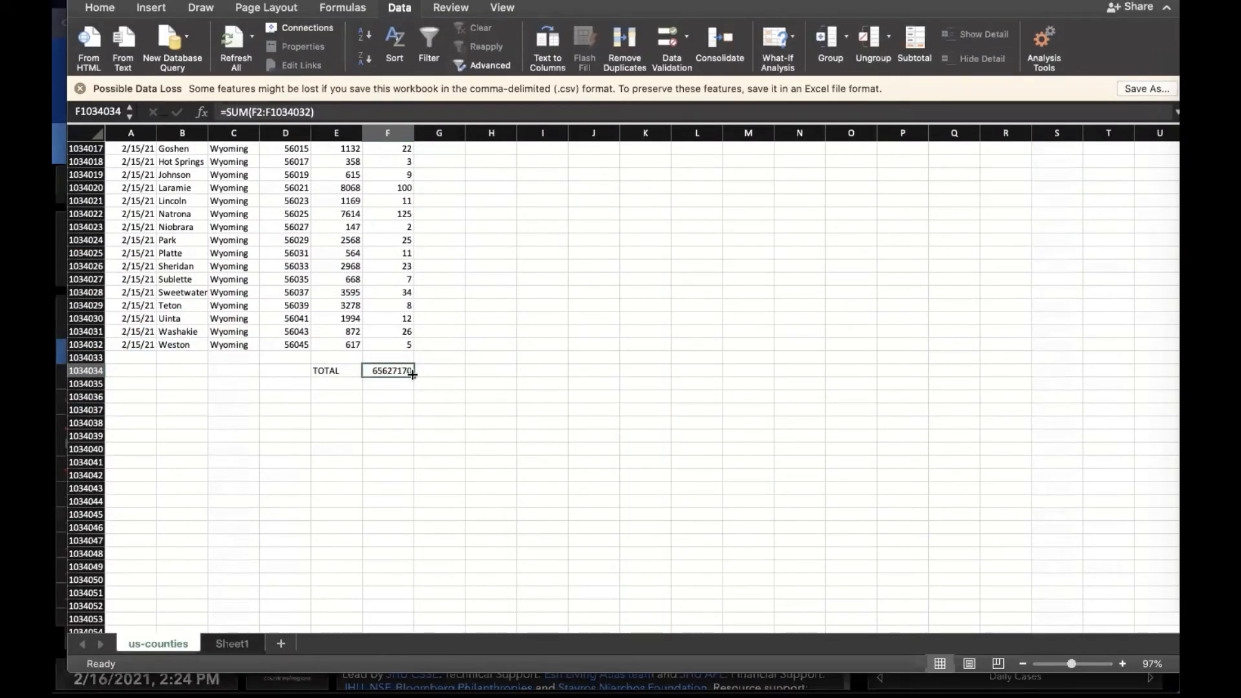
key(Delete)
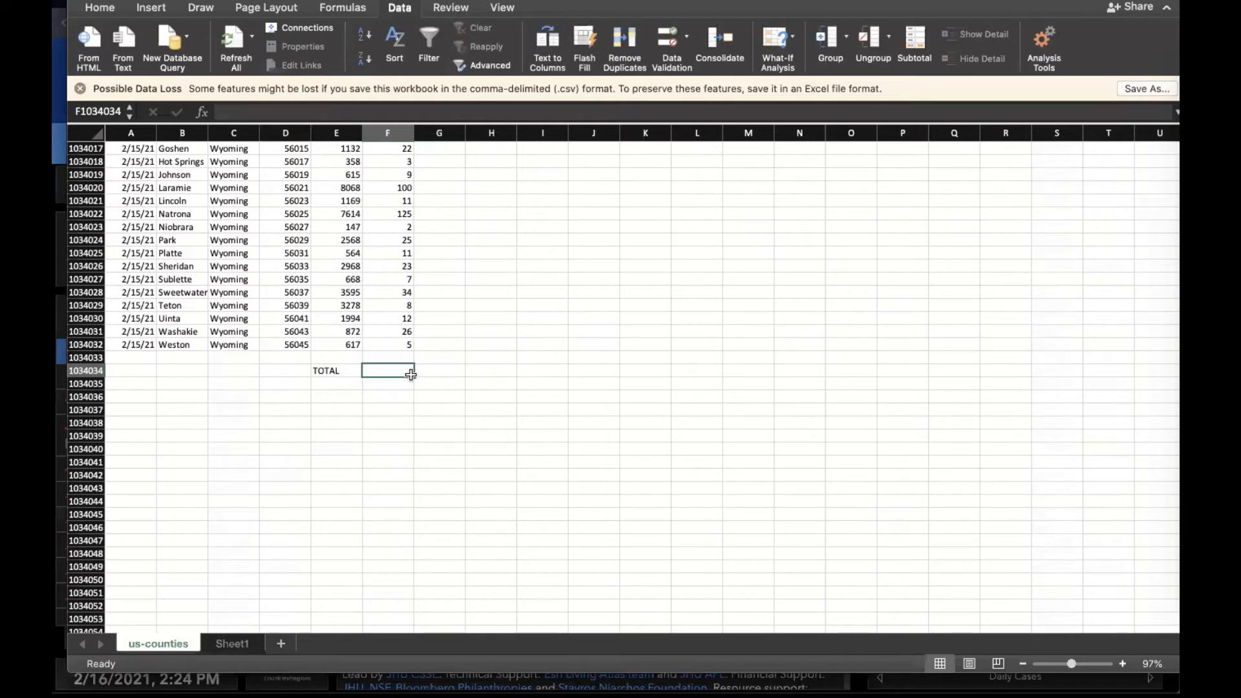
Locate the first row dated 2/15/21, select its date cell, and examine the county rows around it
scroll(131, 339, up, 20)
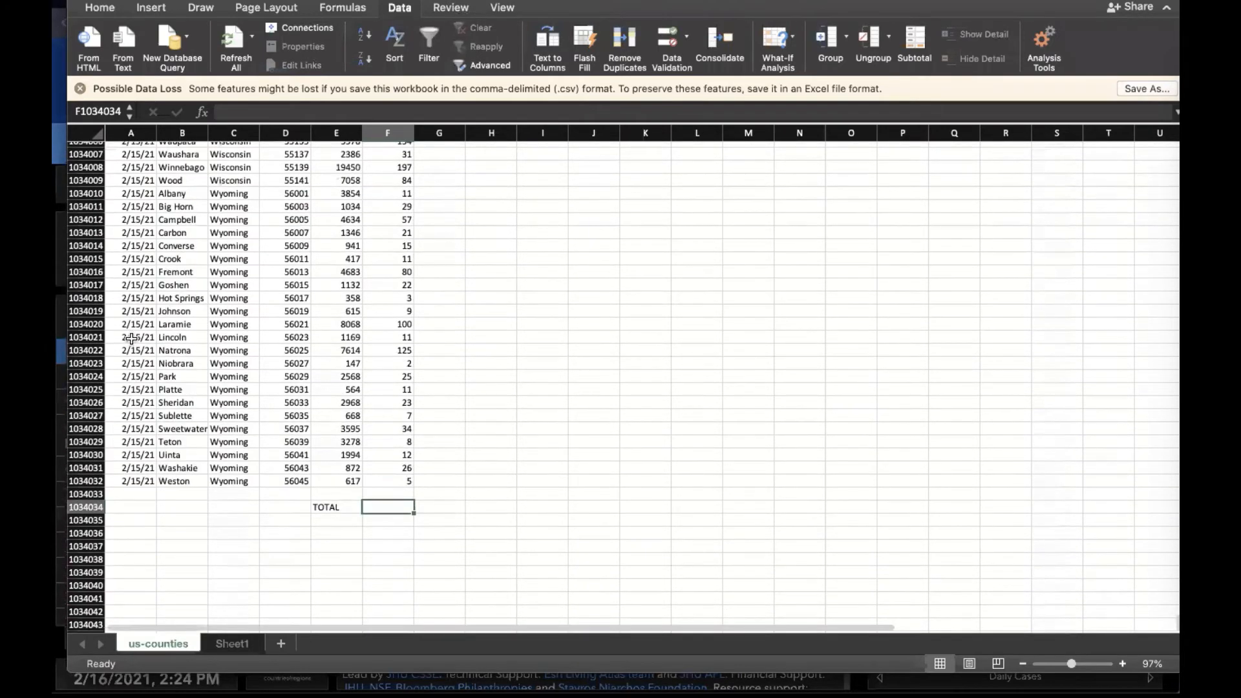
scroll(131, 338, up, 20)
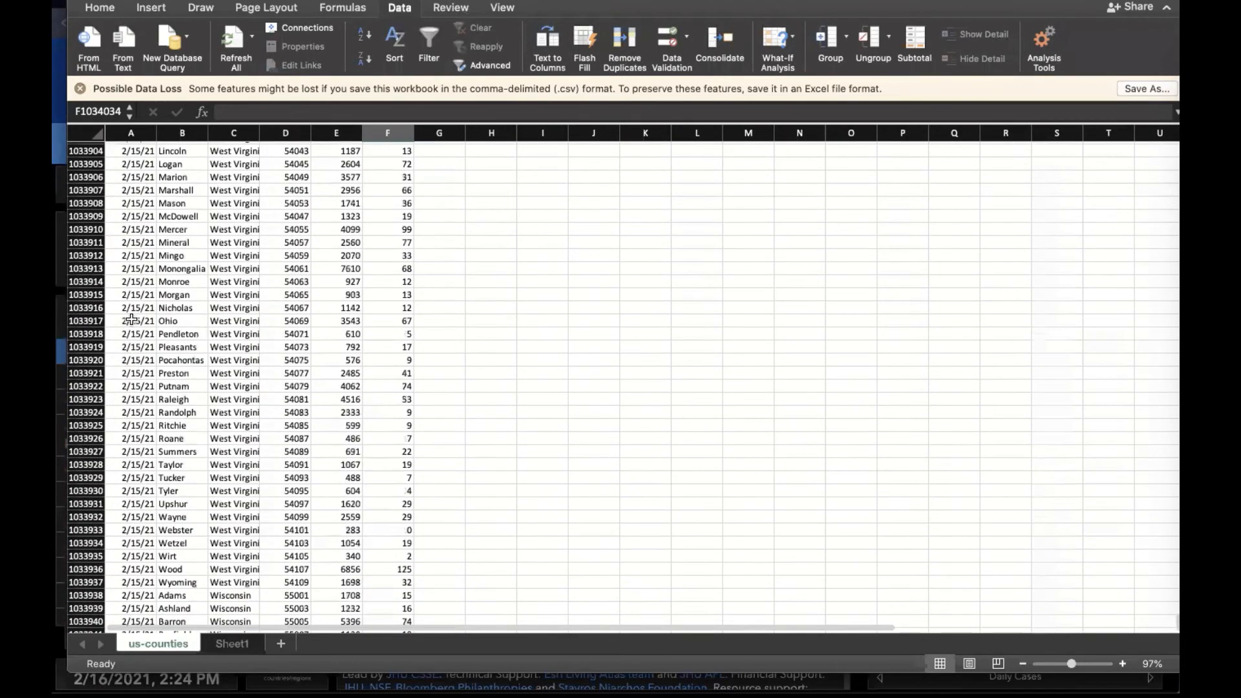
scroll(133, 283, up, 20)
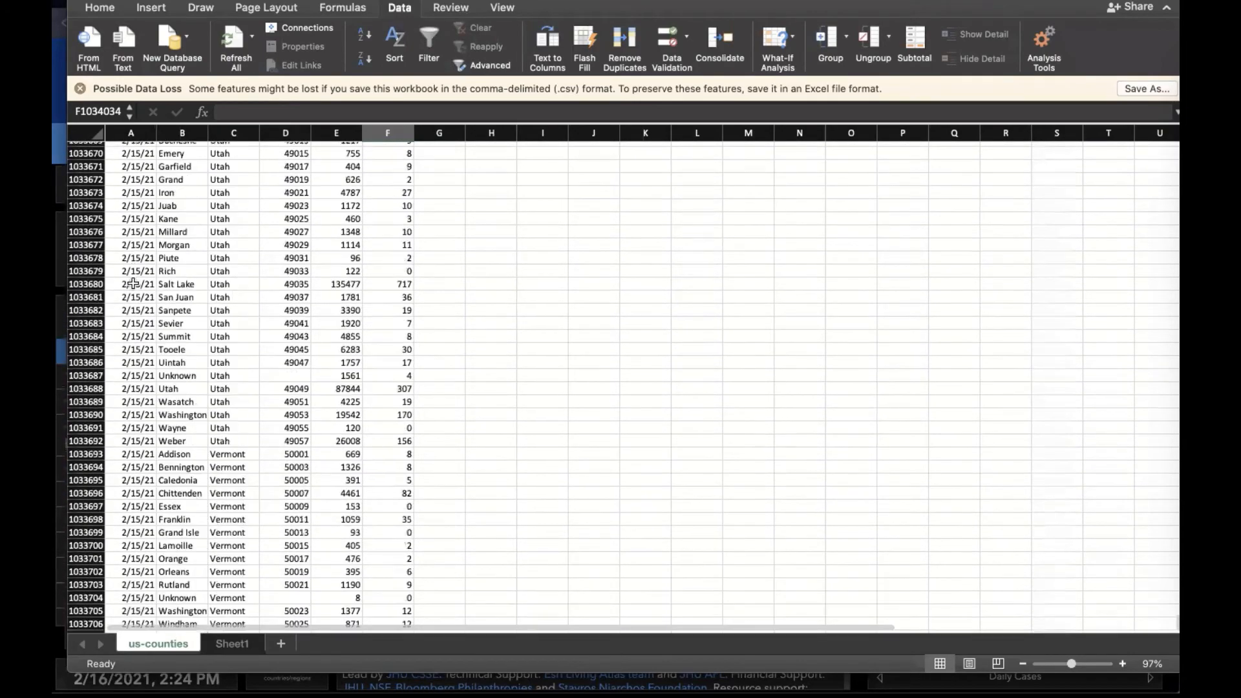
scroll(132, 283, up, 20)
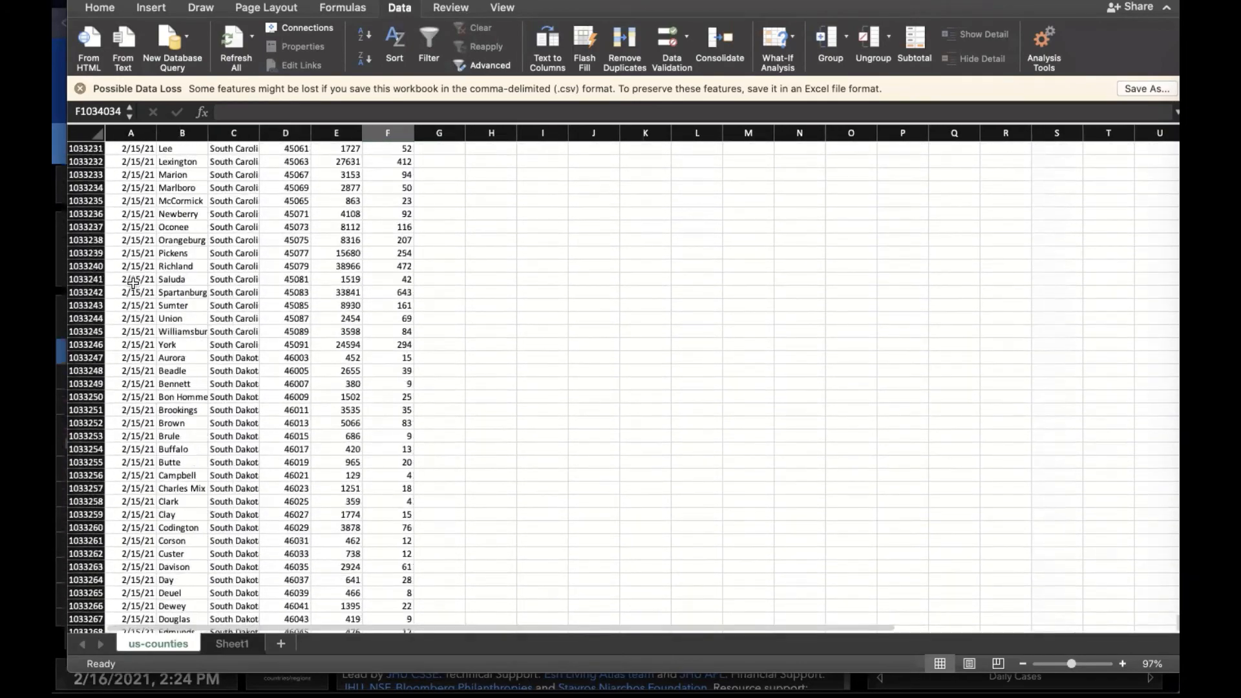
scroll(205, 368, up, 5)
scroll(205, 368, up, 9)
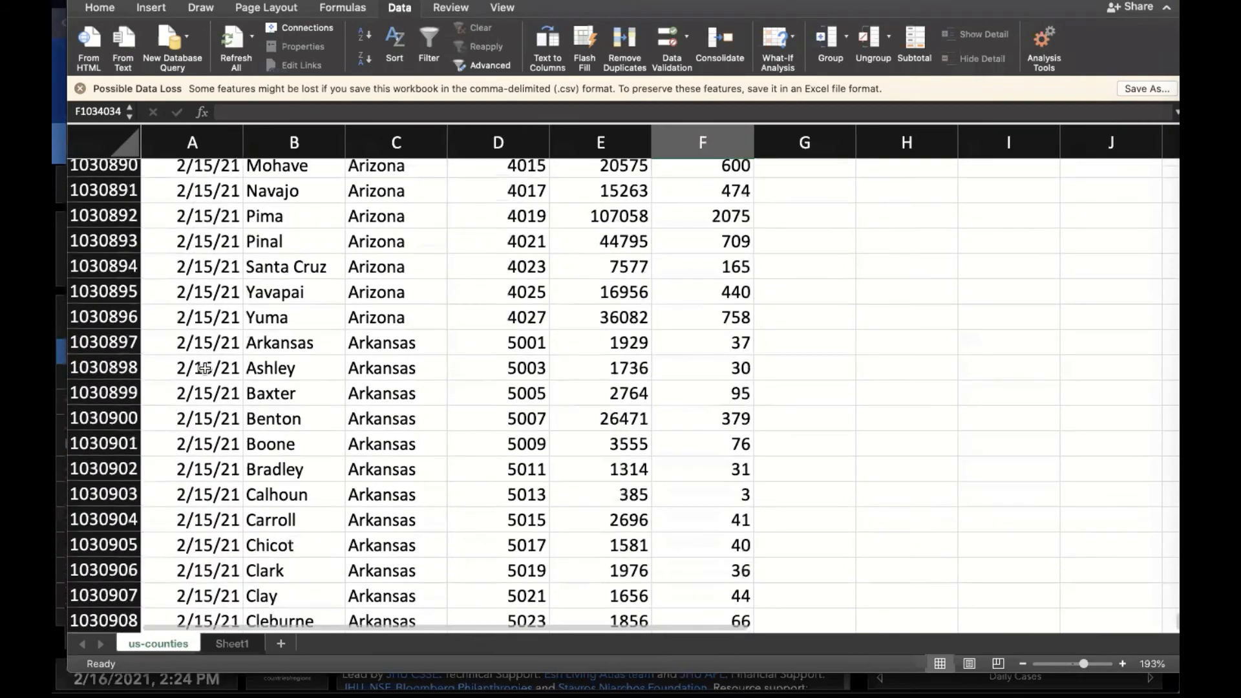
scroll(205, 368, up, 20)
click(206, 405)
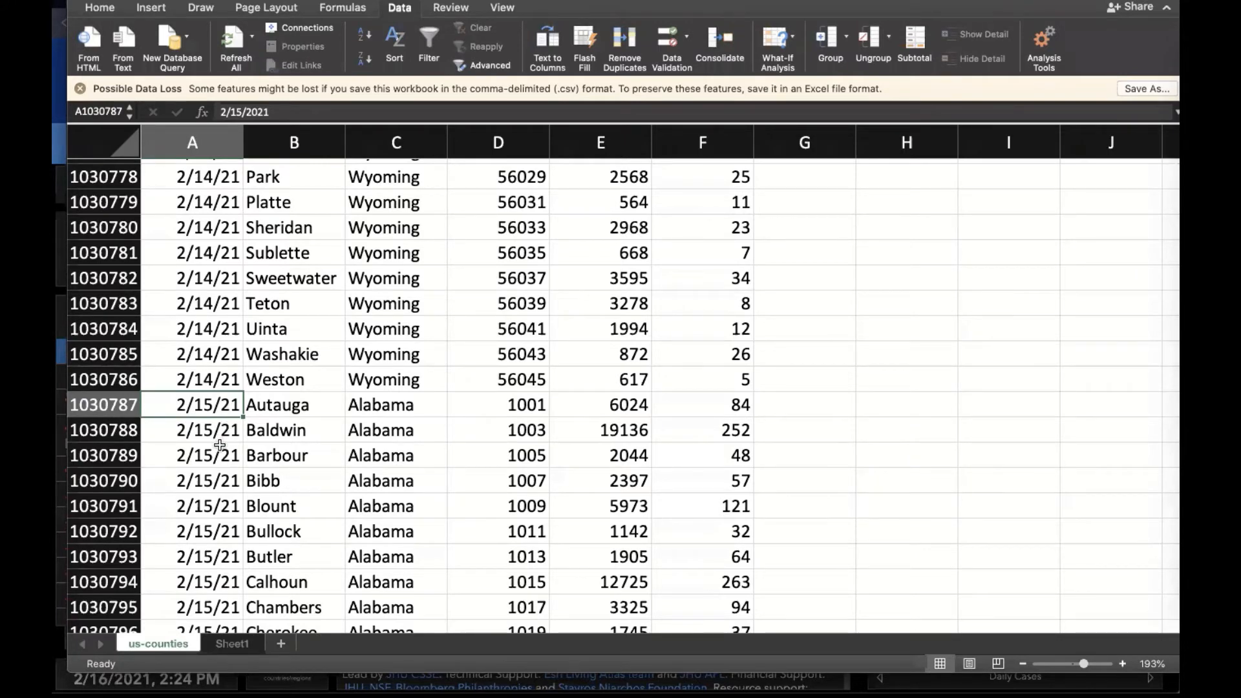
scroll(221, 424, down, 12)
scroll(220, 445, up, 2)
scroll(220, 444, up, 9)
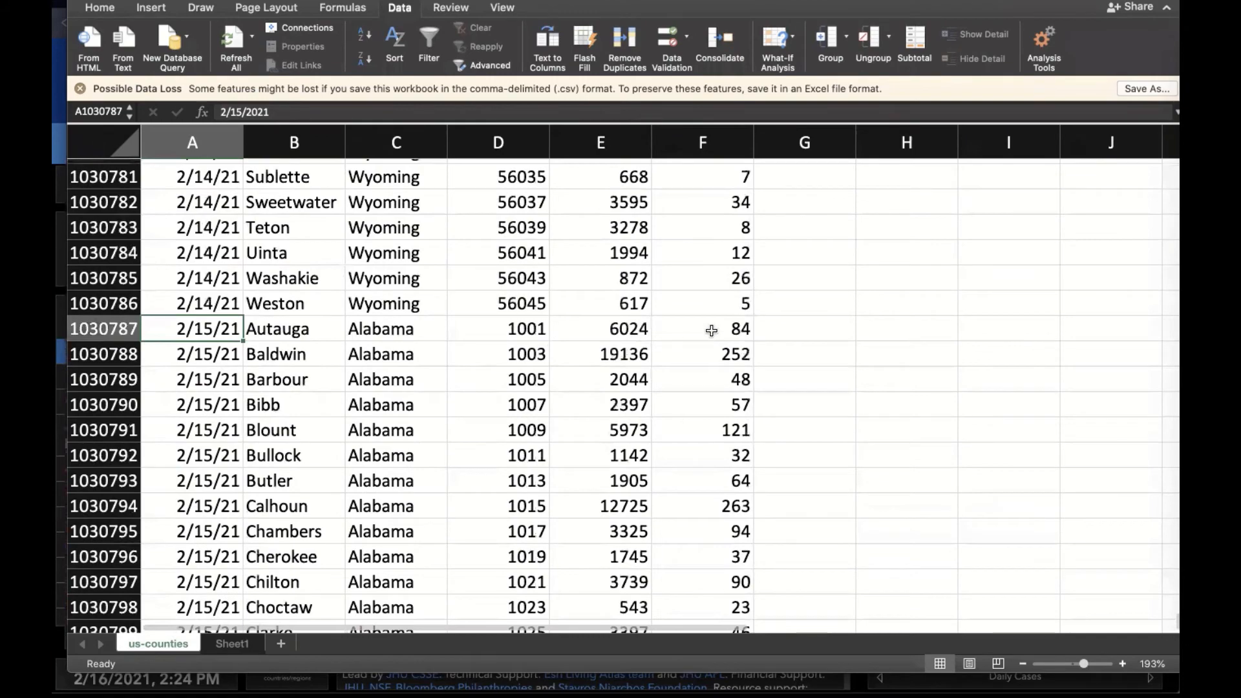
Select the 2/15/21 deaths values from F1030787 to F1034032 and review the selected range
click(712, 331)
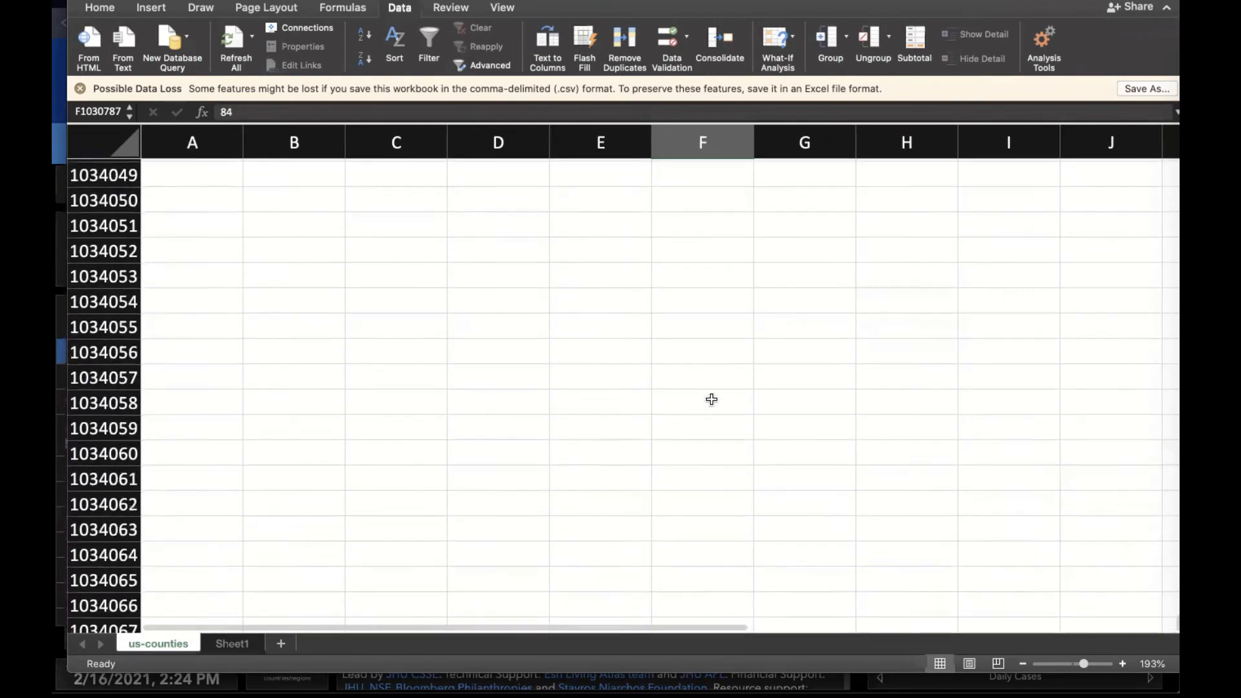
shift+click(718, 456)
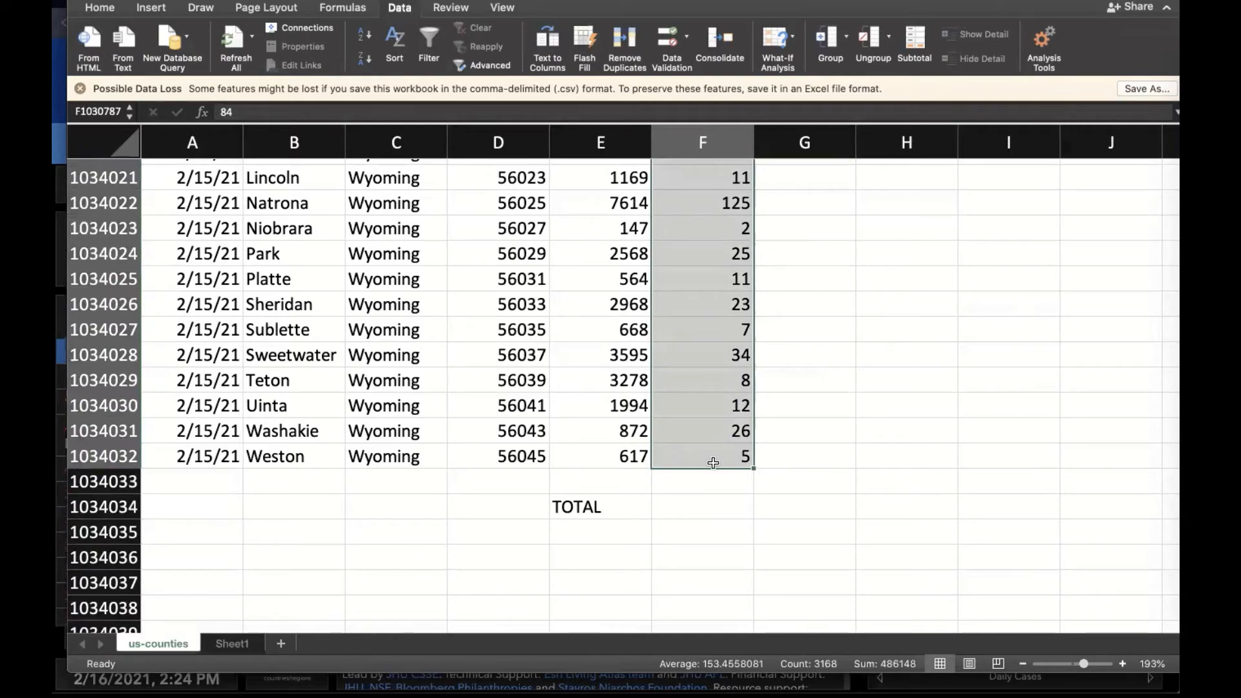
scroll(713, 463, down, 20)
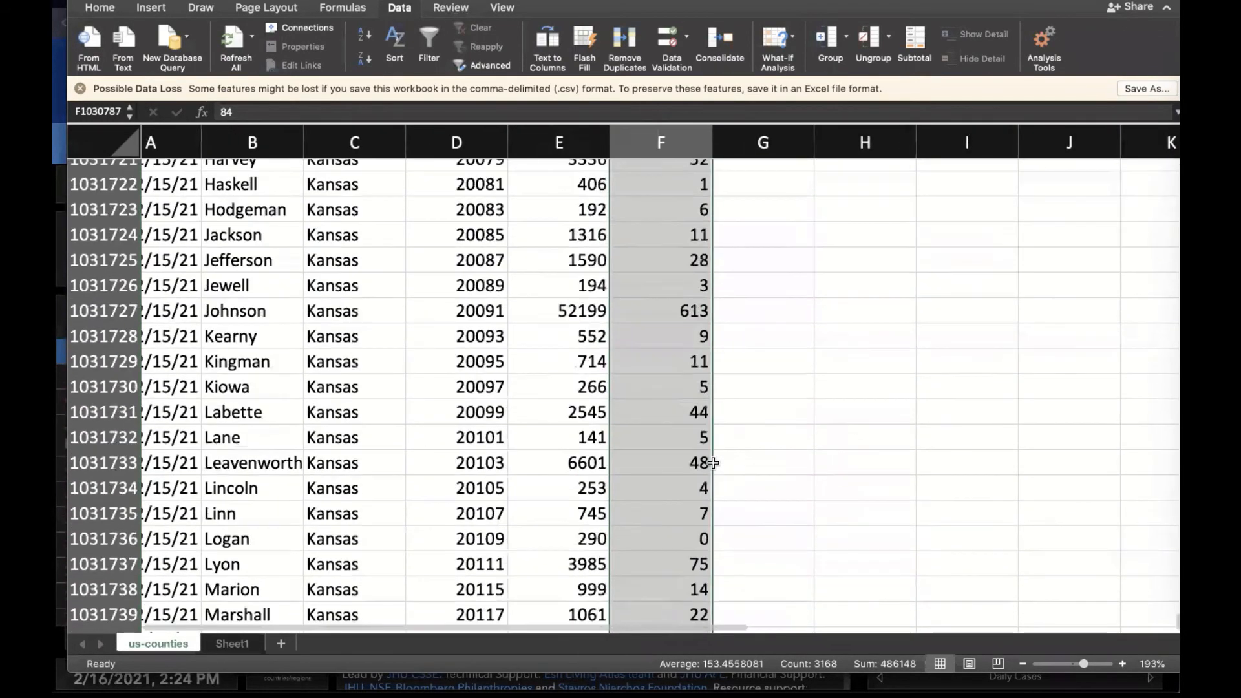
scroll(713, 463, down, 20)
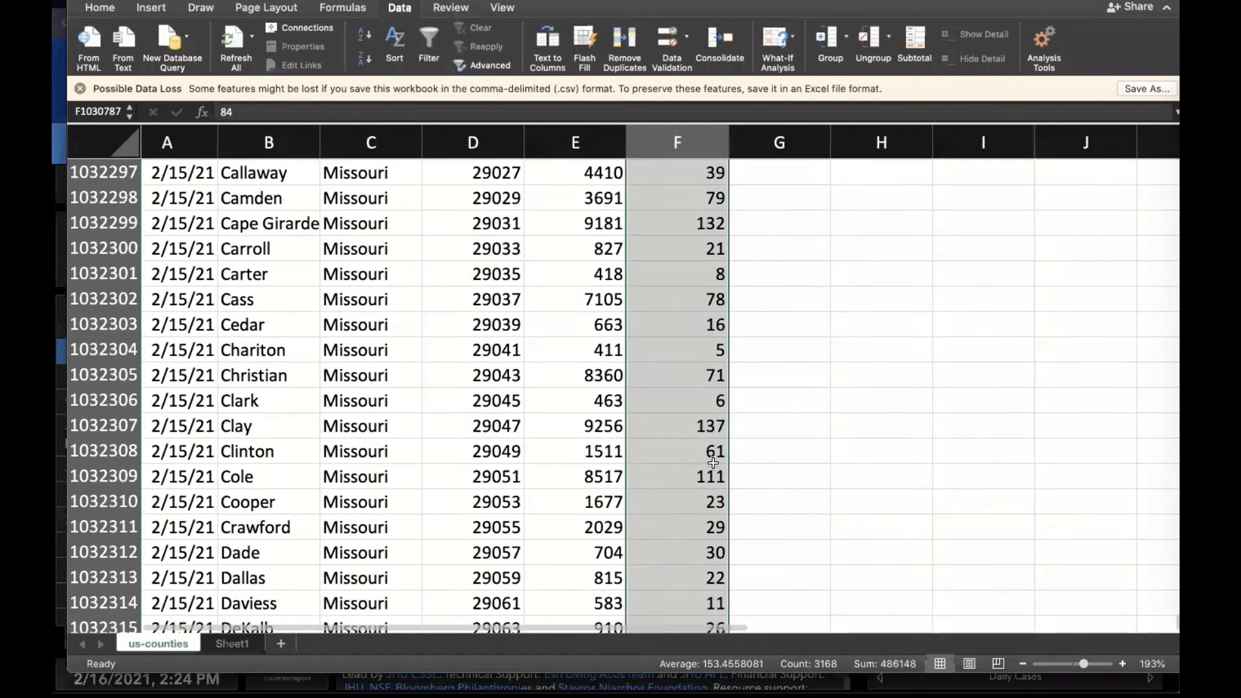
scroll(713, 463, down, 20)
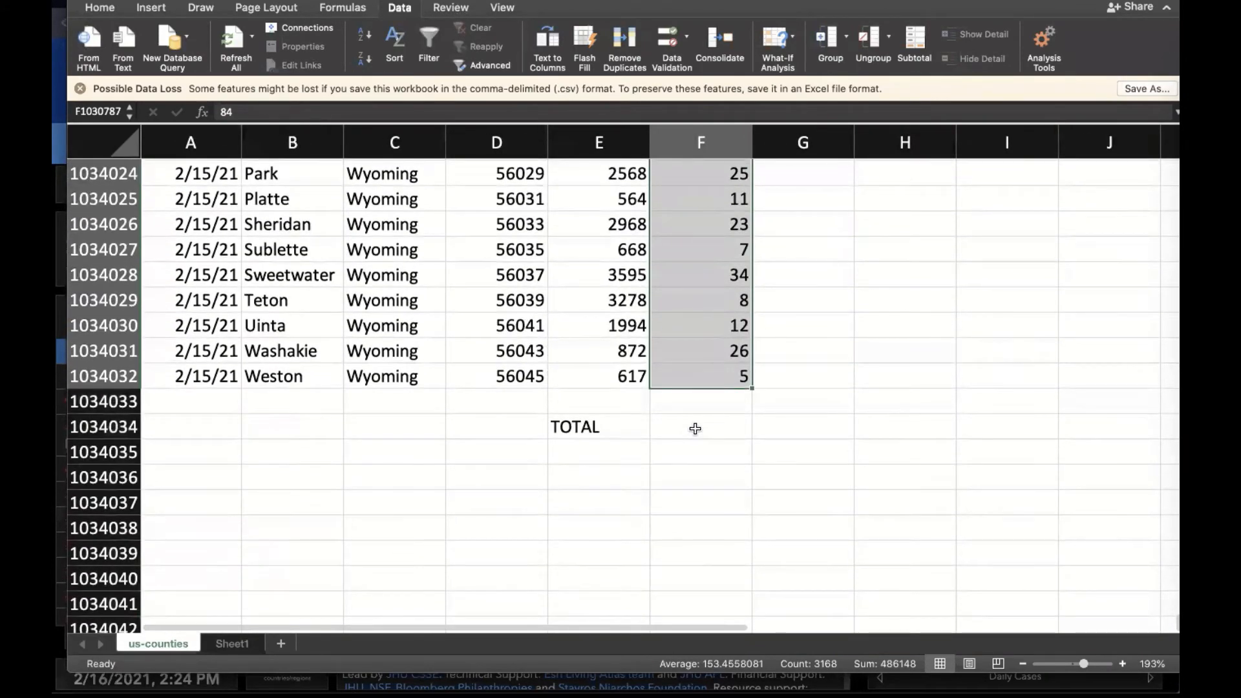
Enter =SUM(F1030787:F1034032) in cell F1034034 beside TOTAL to add up only the 2/15/21 deaths
click(695, 429)
text(=SUM)
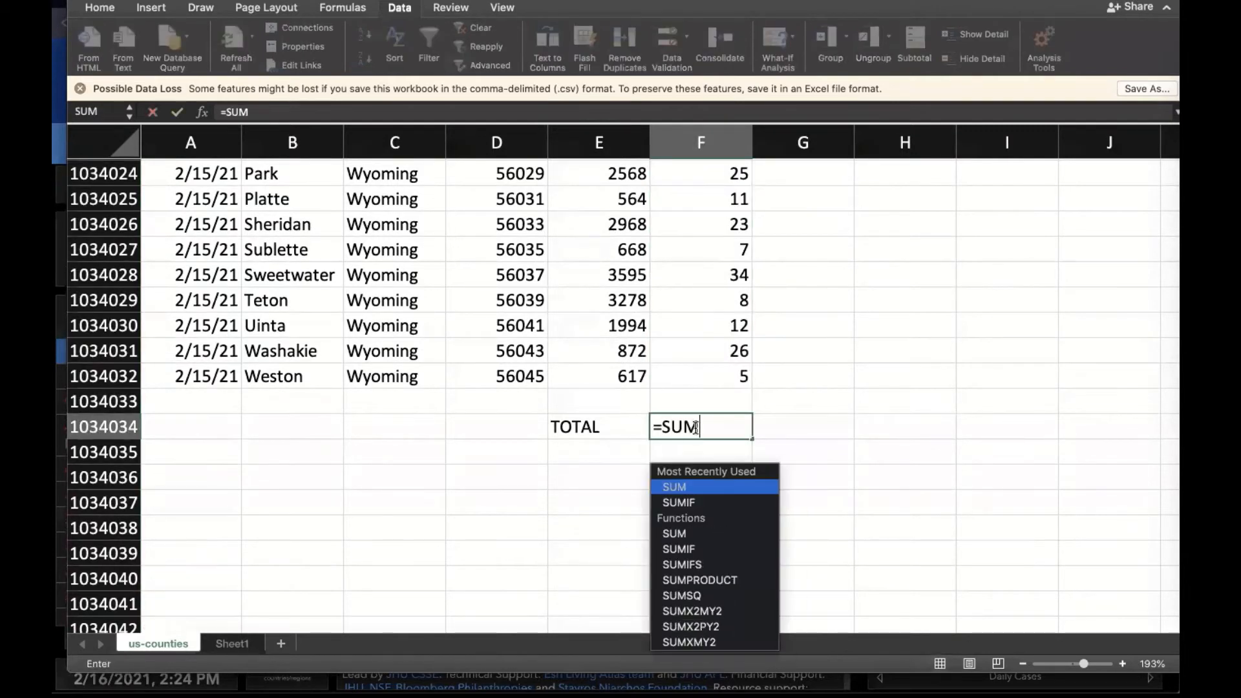
text(()
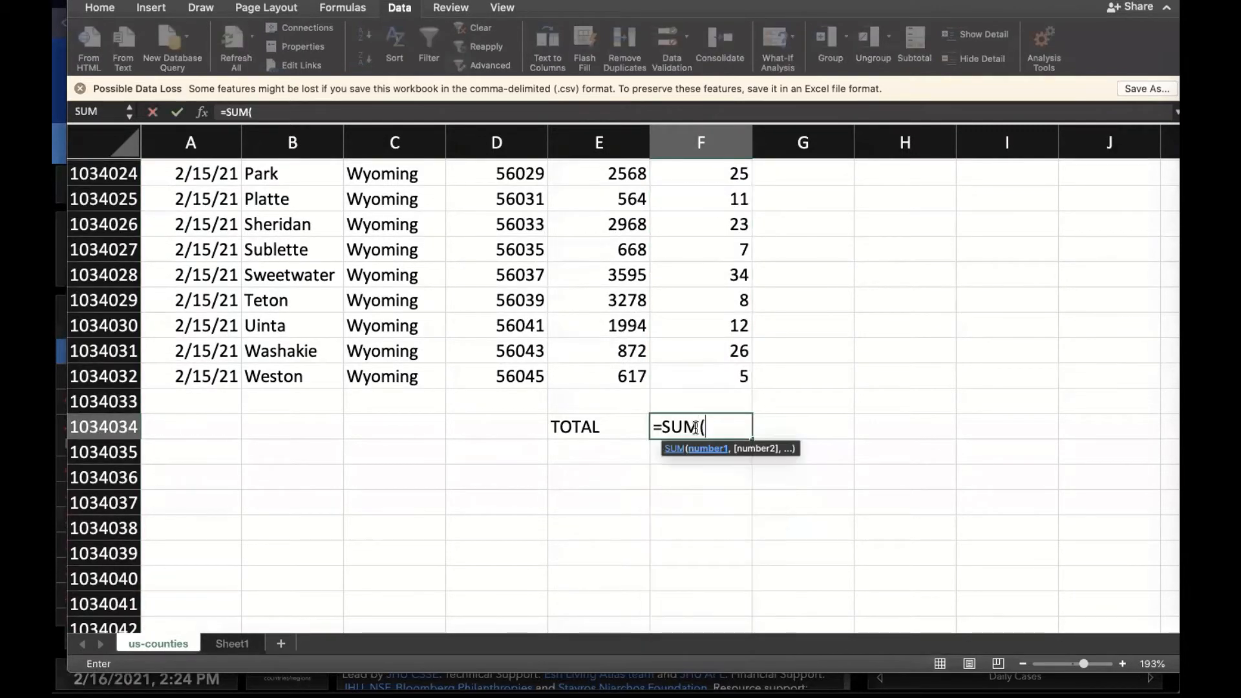
click(726, 377)
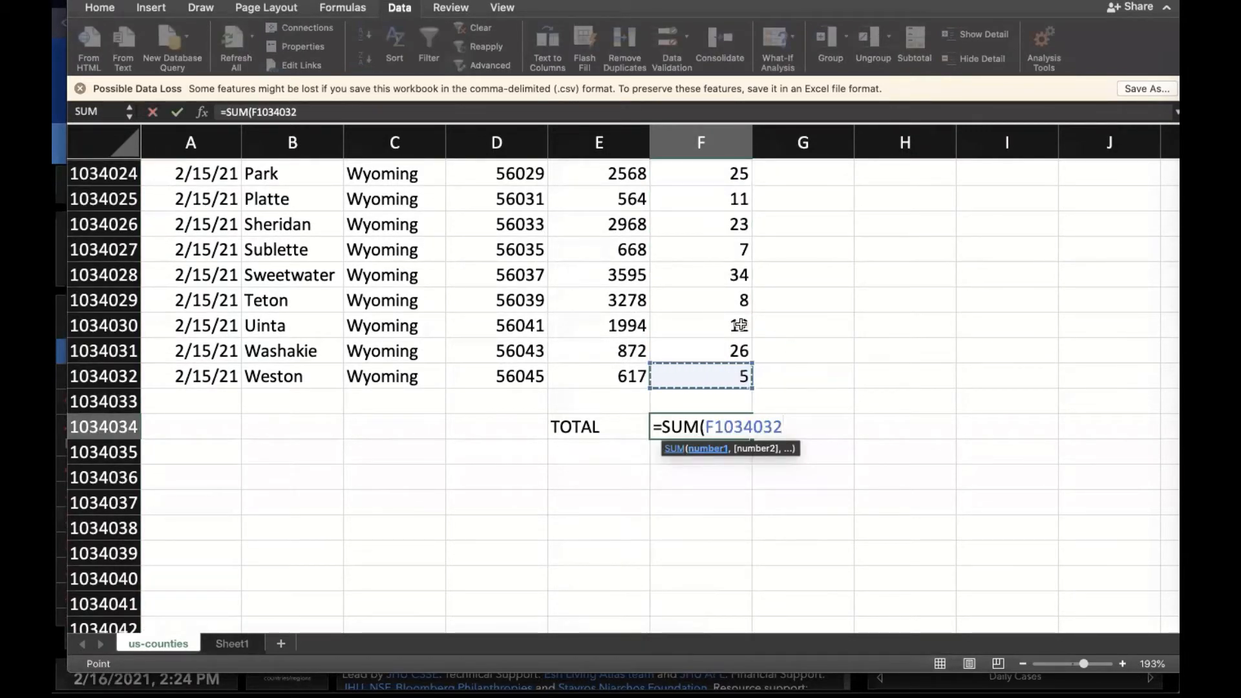
scroll(741, 323, up, 5)
scroll(741, 323, up, 20)
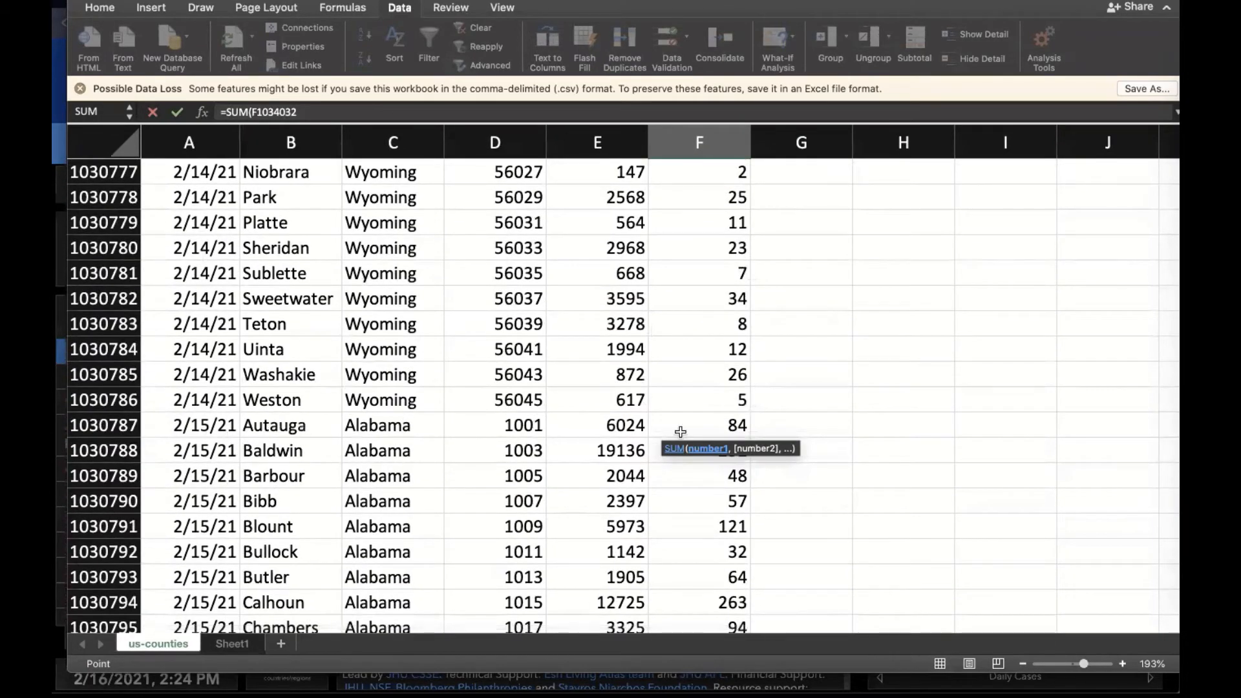
shift+click(725, 432)
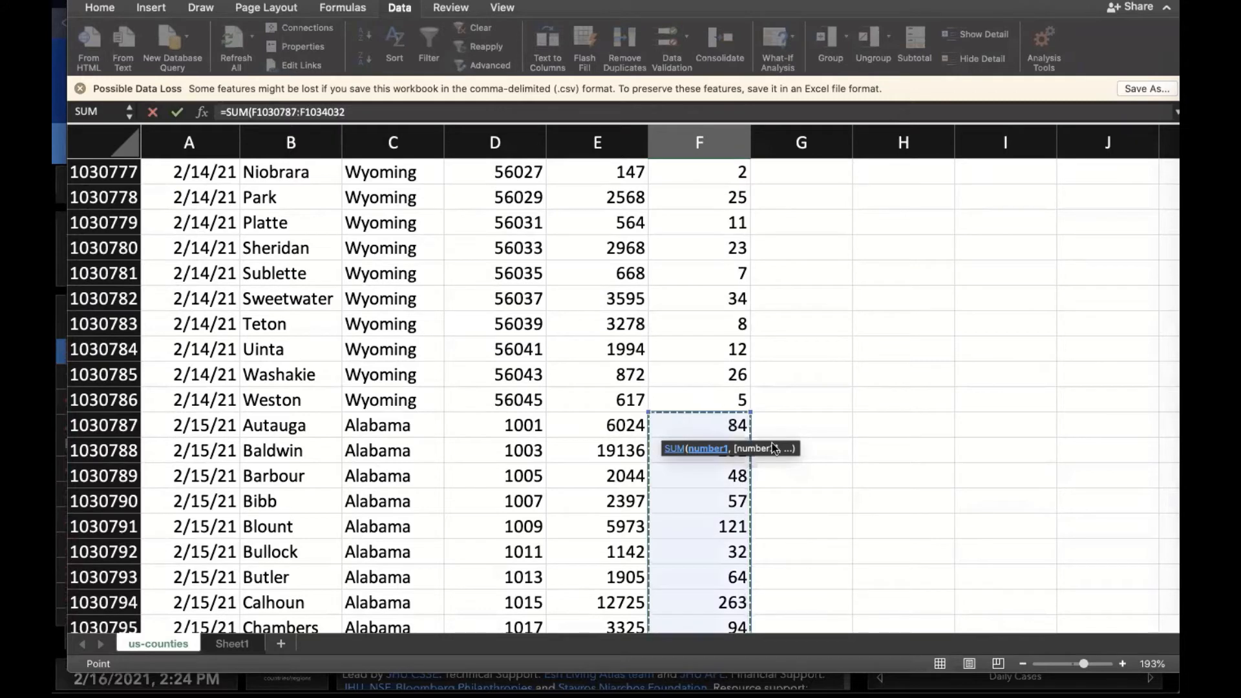
text())
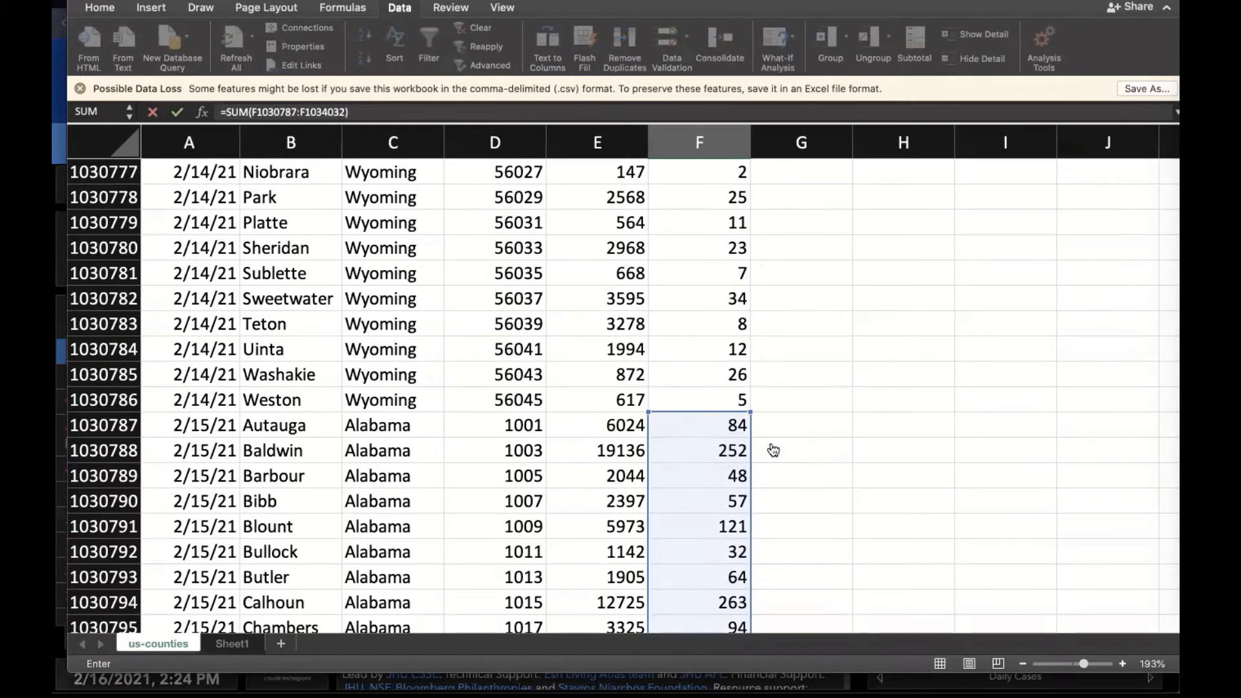
key(Return)
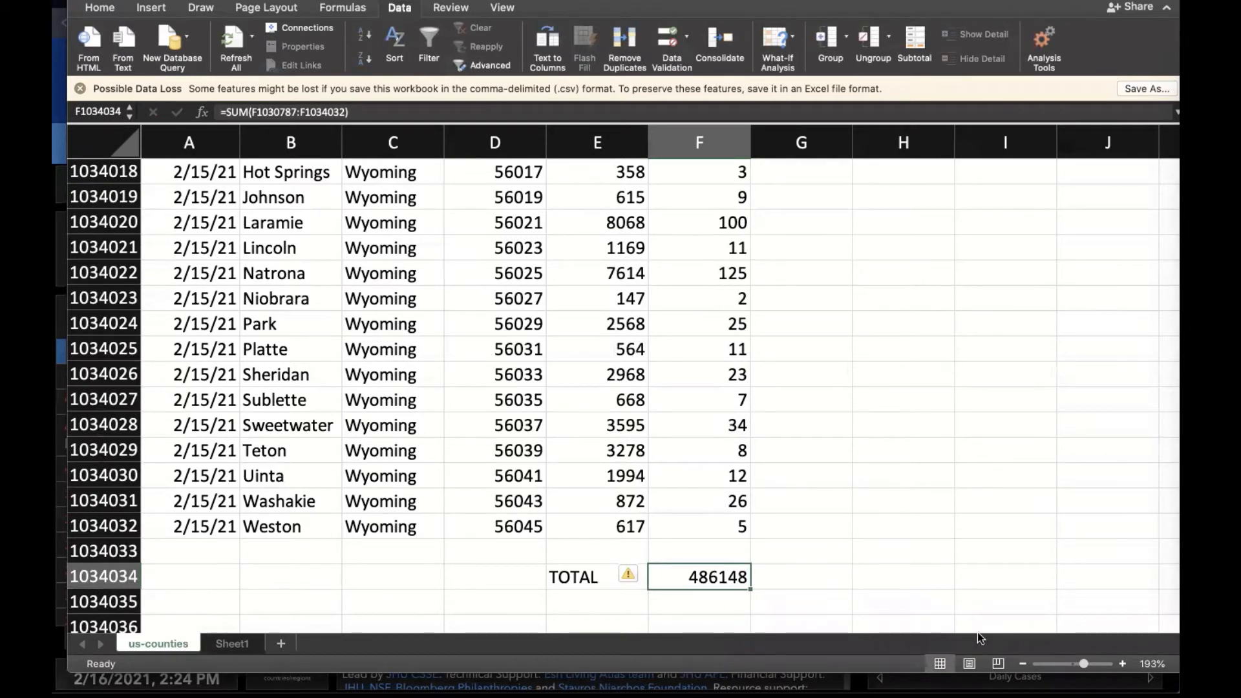
Compare the spreadsheet's new deaths total with the US deaths figure on the Johns Hopkins dashboard in the browser
key(super+Tab)
key(super+Tab)
key(super+Tab)
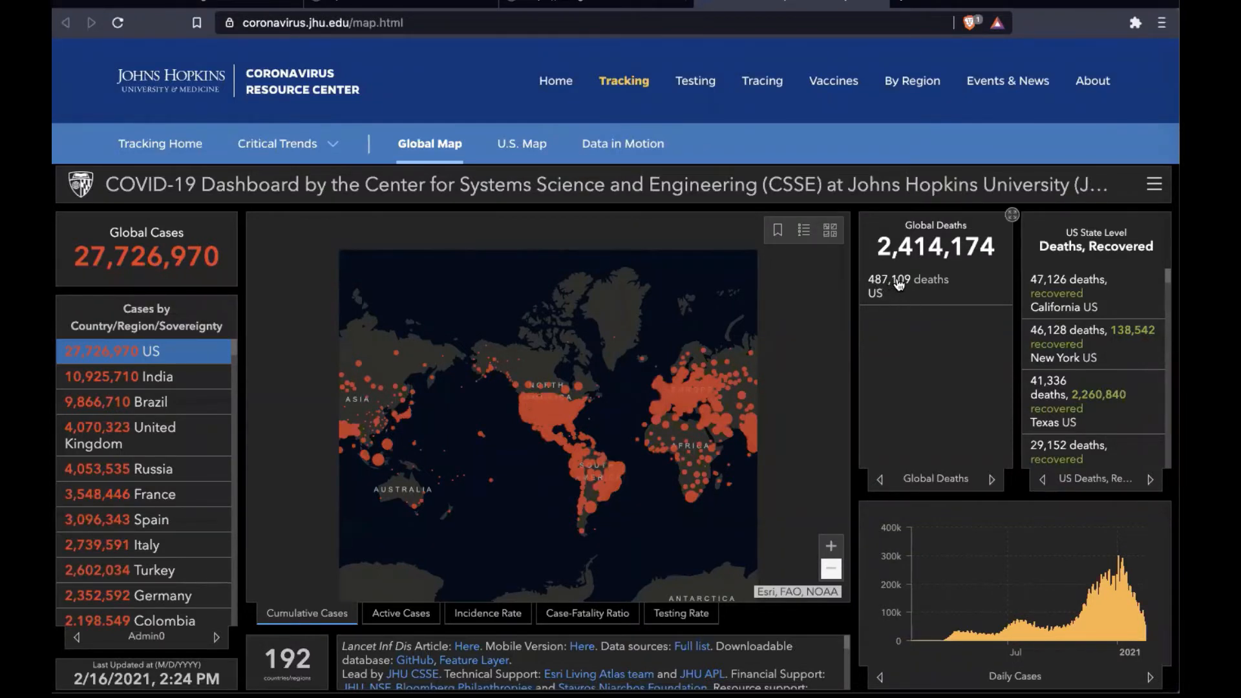
key(super+Tab)
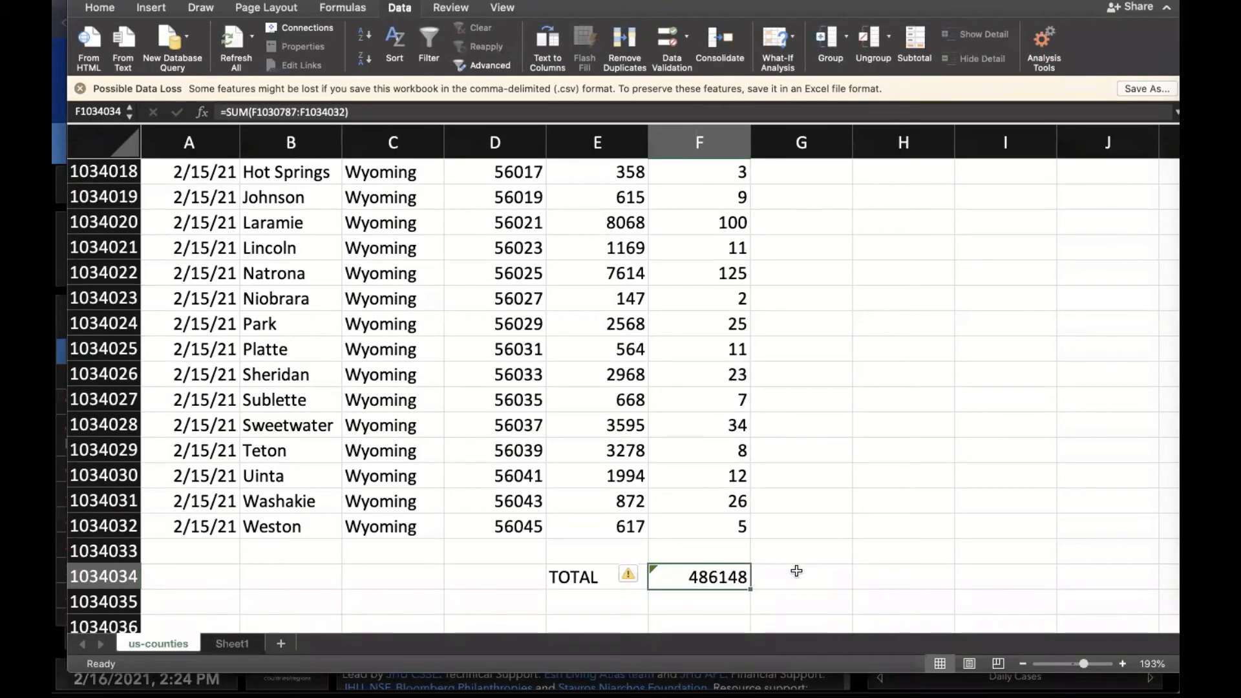
key(super+Tab)
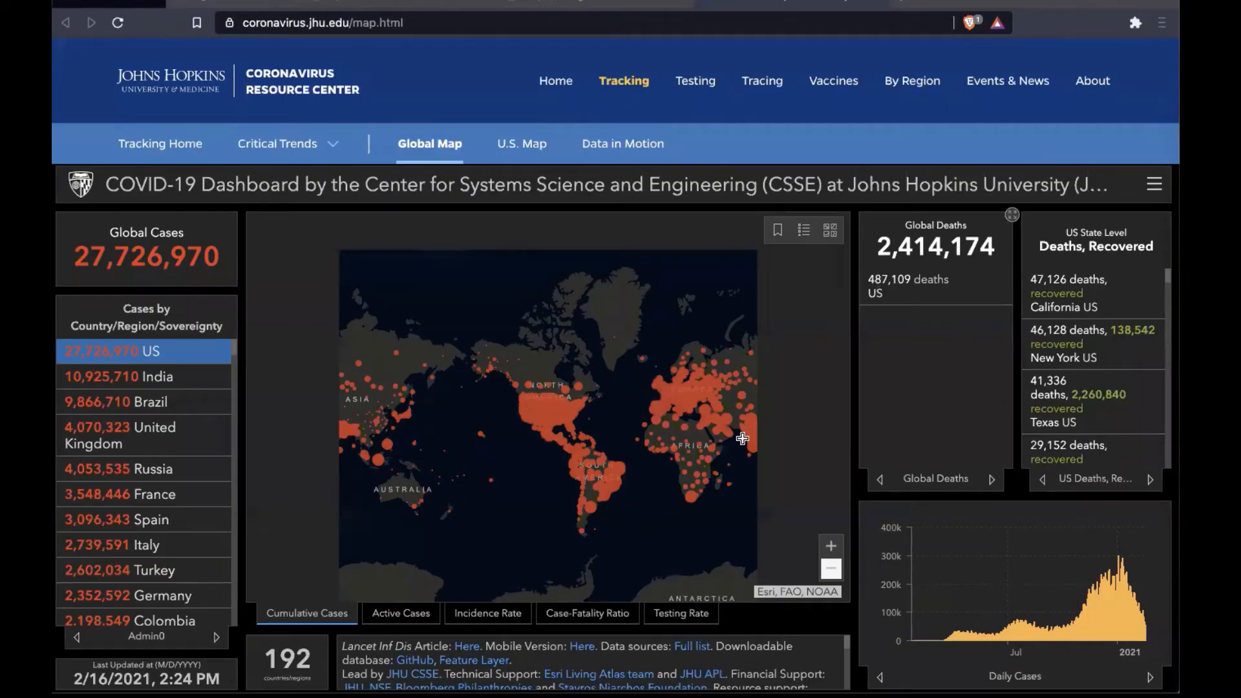
key(super+Tab)
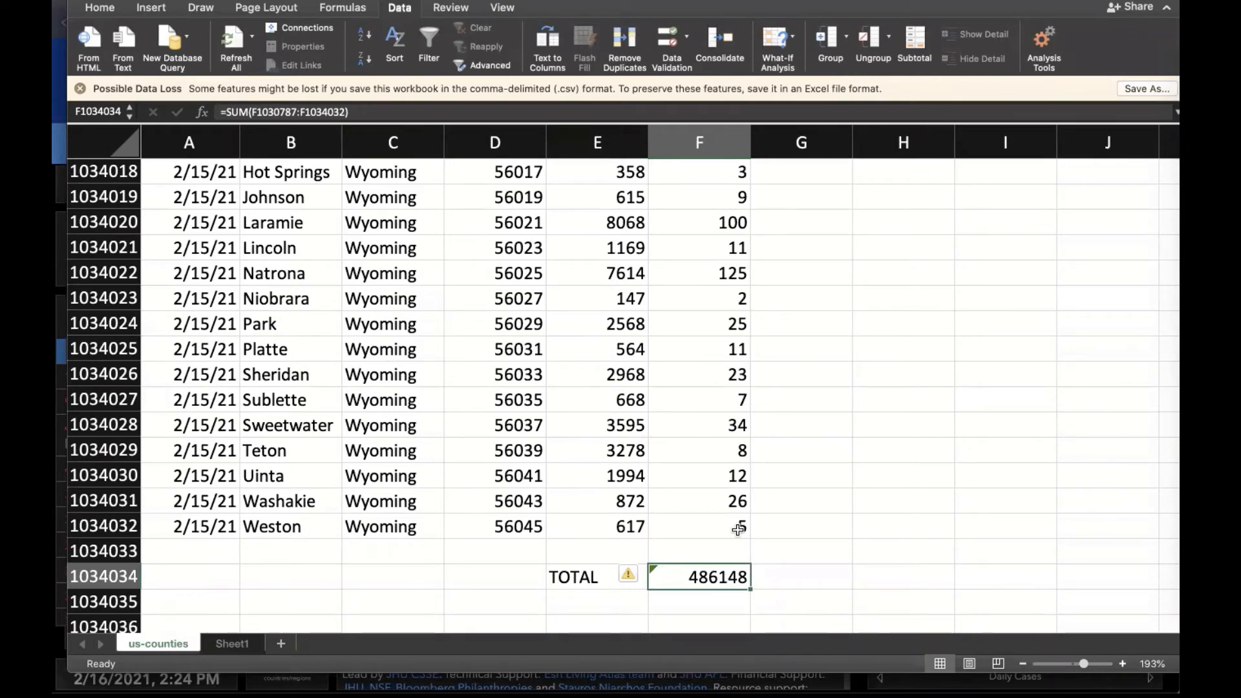
Switch to the browser presentation and advance to slide 56, "The meaning of the data"
key(super+Tab)
key(Right)
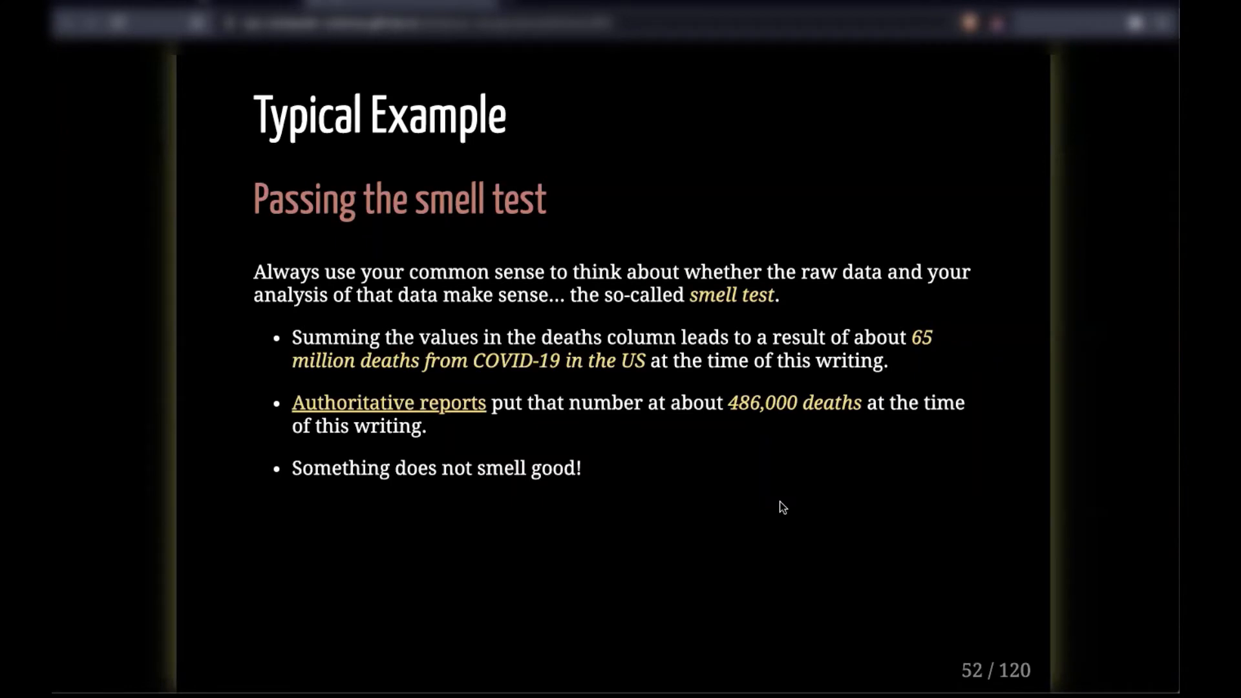
key(Right)
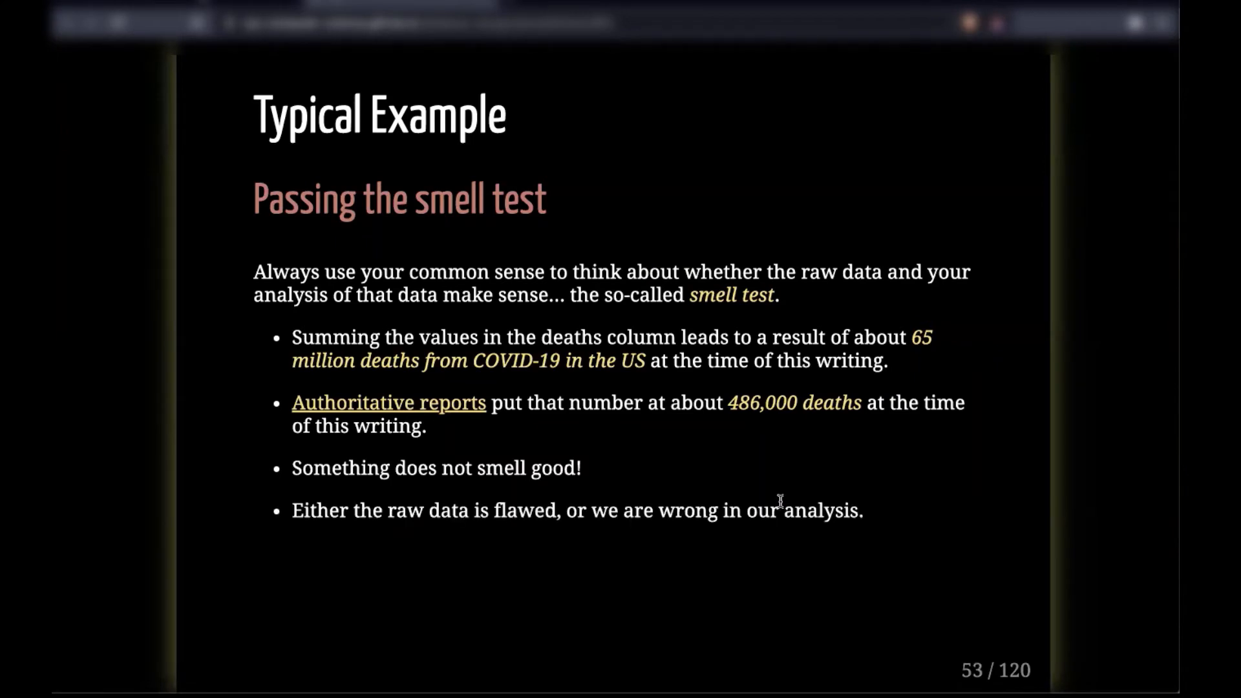
key(Right)
key(Right)
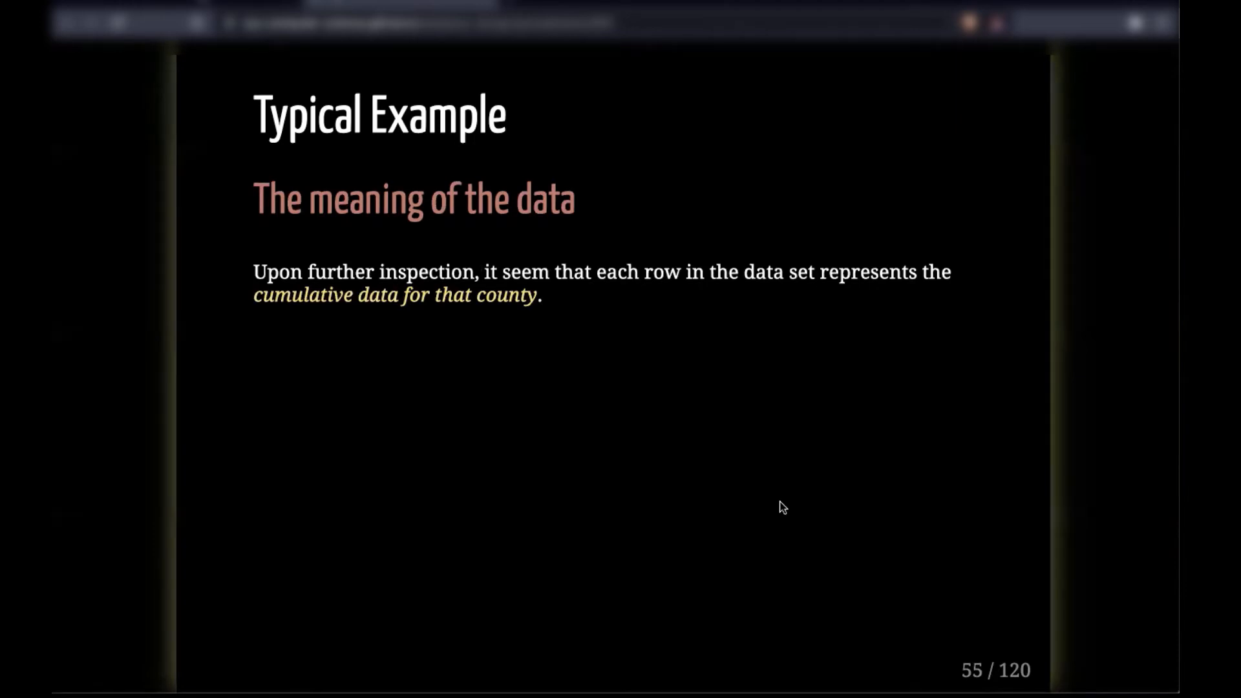
key(Right)
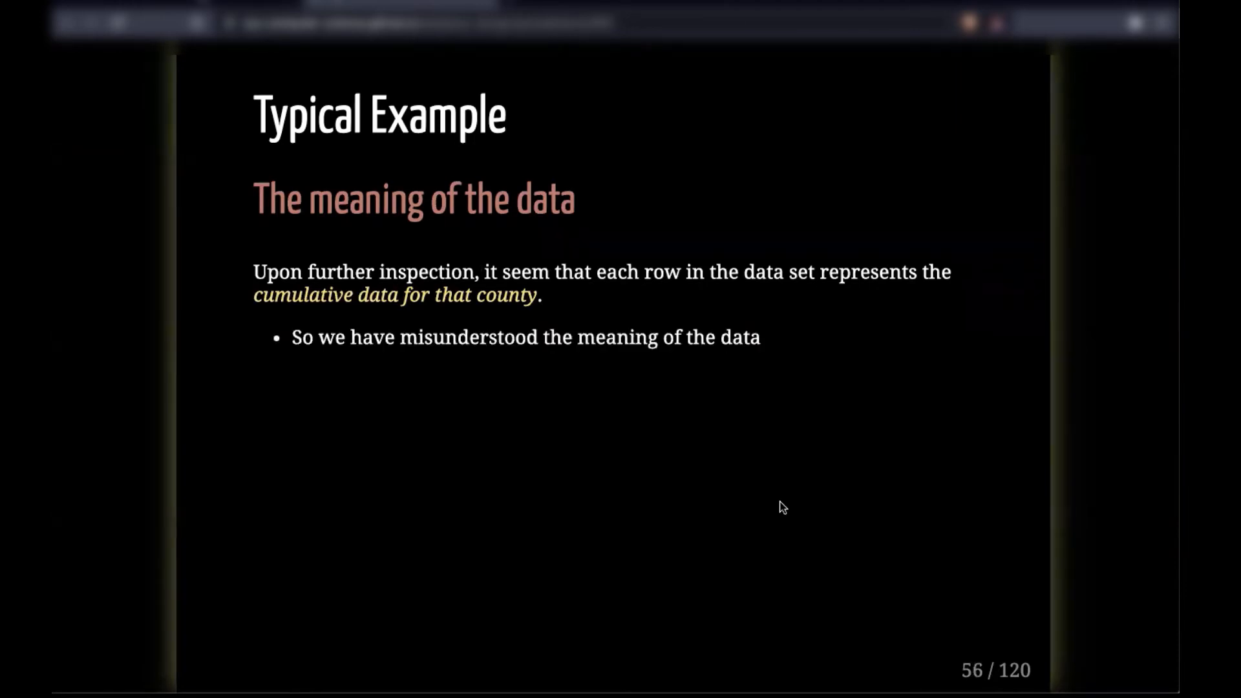
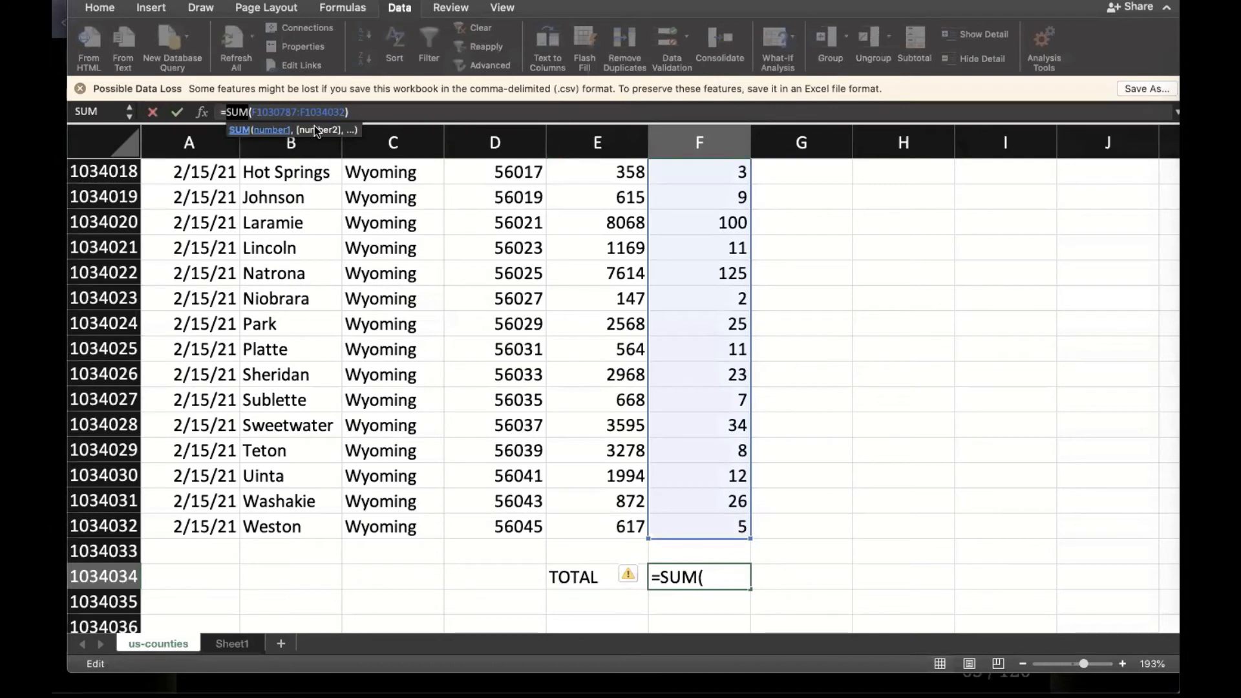
Replace SUM with MIN in the formula over F1030787:F1034032 and check the result in cell F1034034
text(MI)
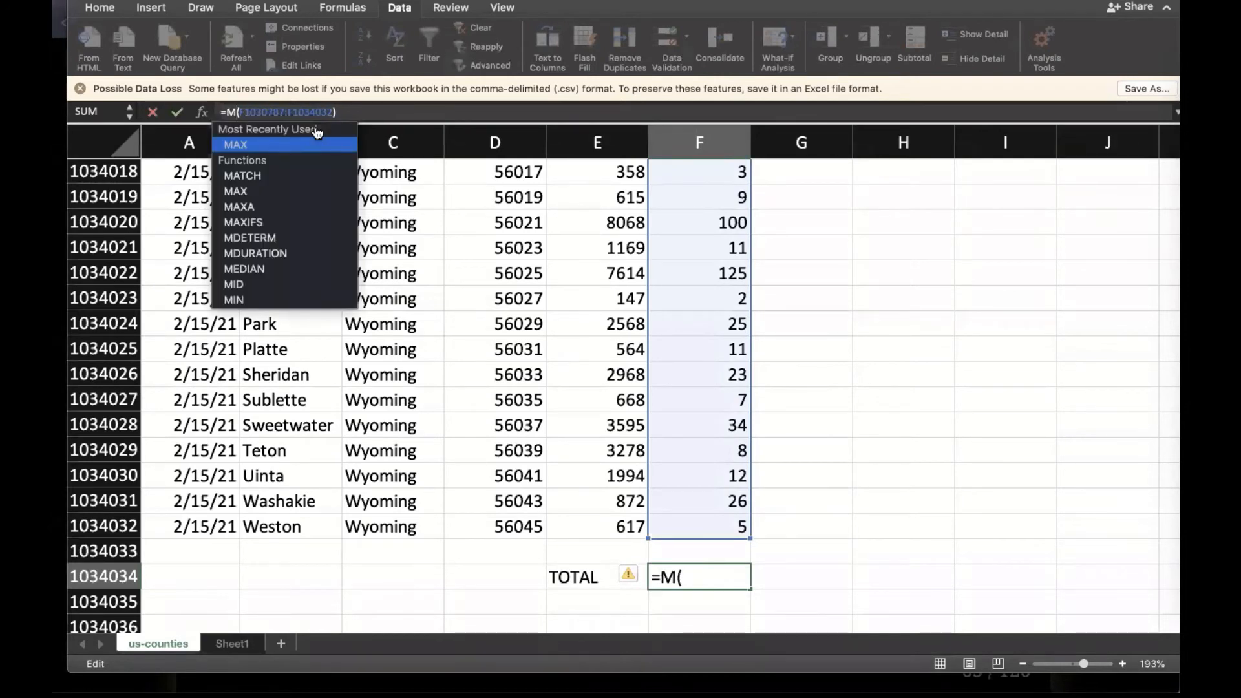
text(N)
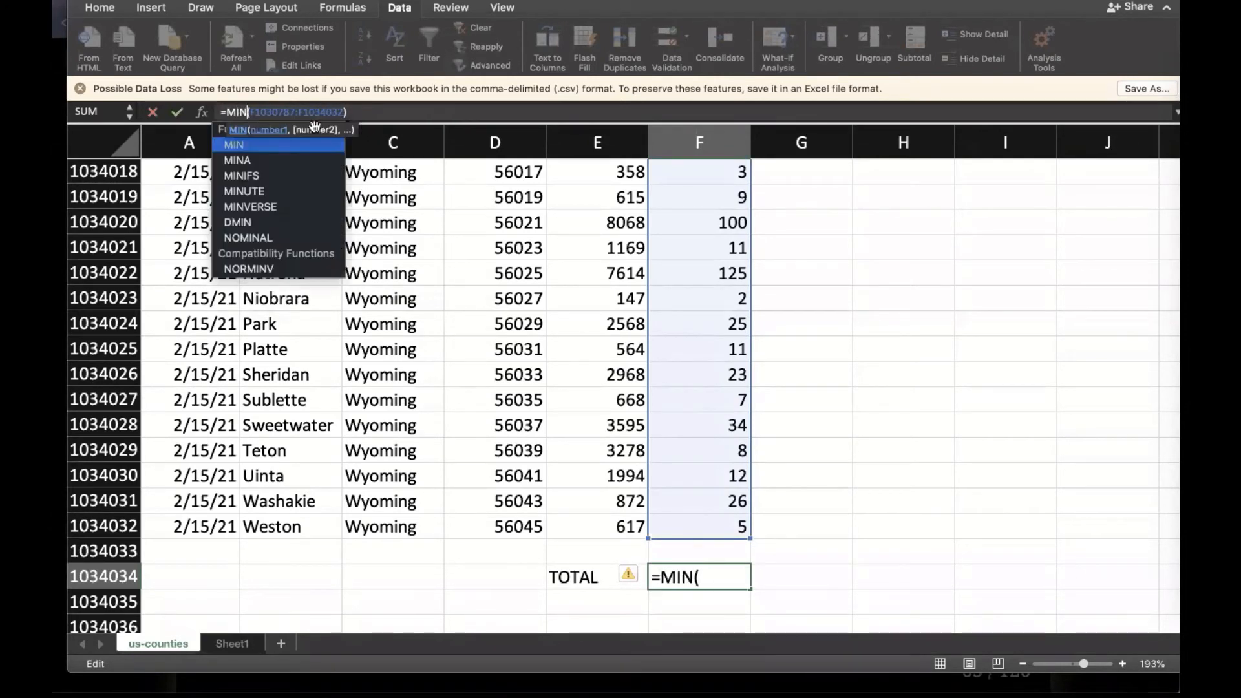
key(Return)
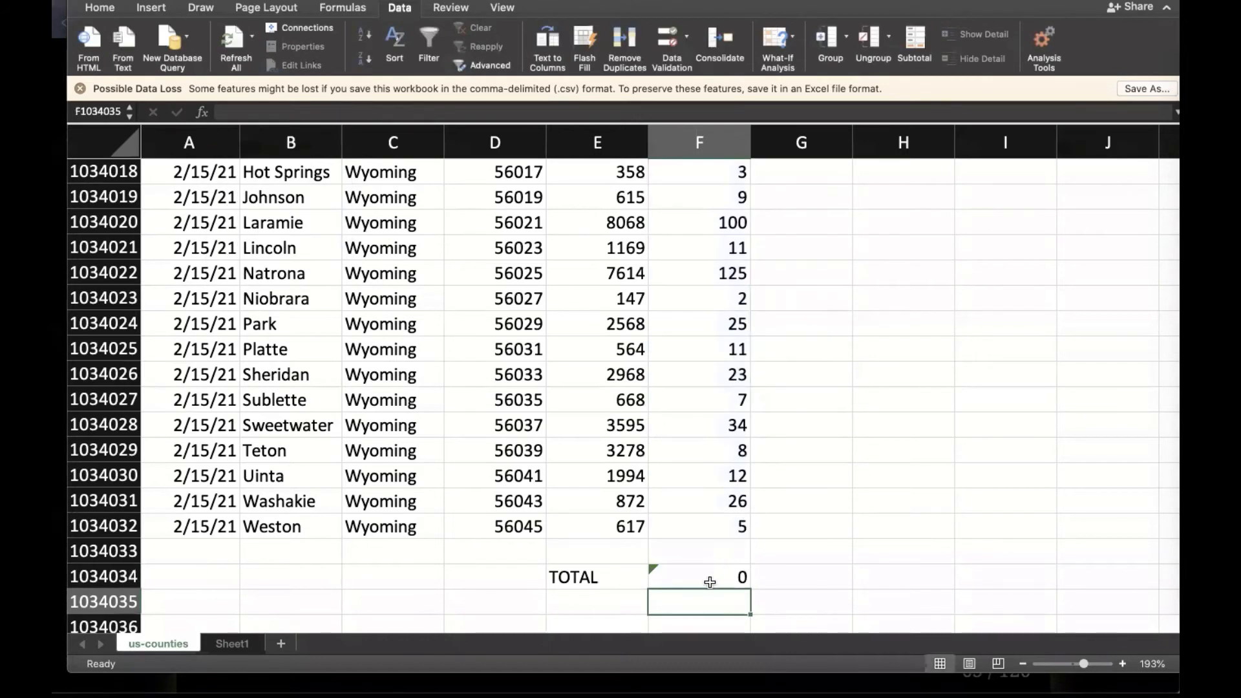
click(739, 583)
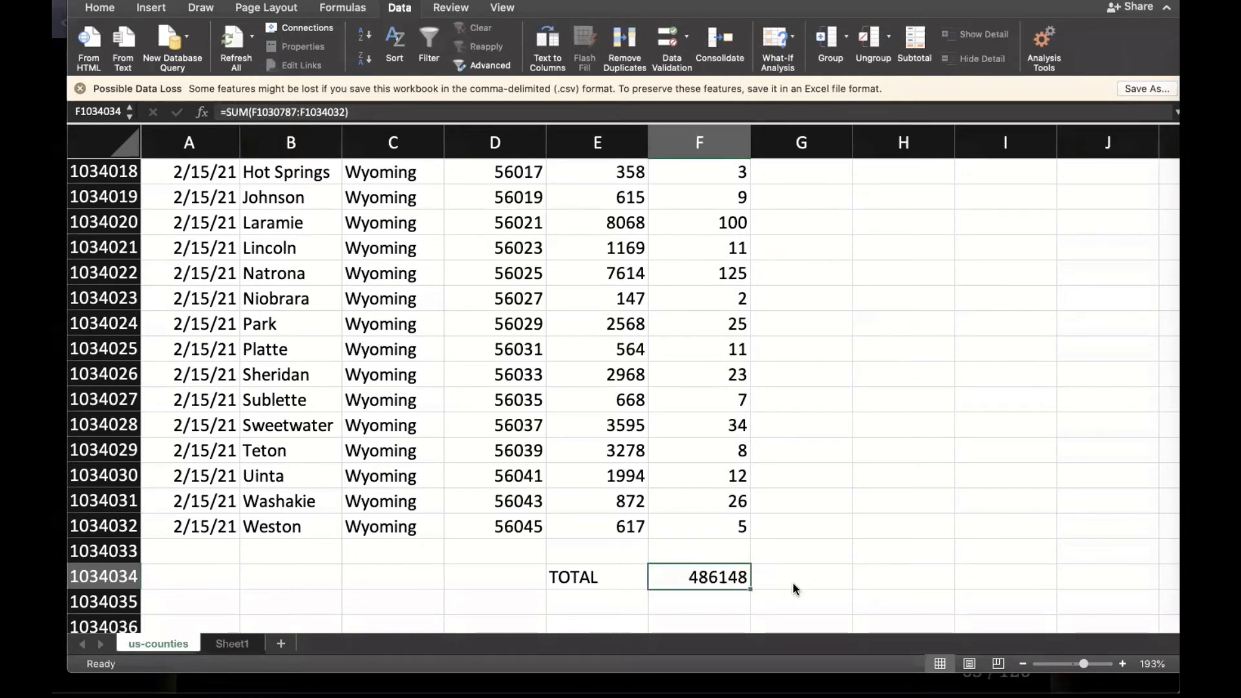
Replace SUM with MAX in the cell F1034034 formula over F1030787:F1034032
double_click(234, 111)
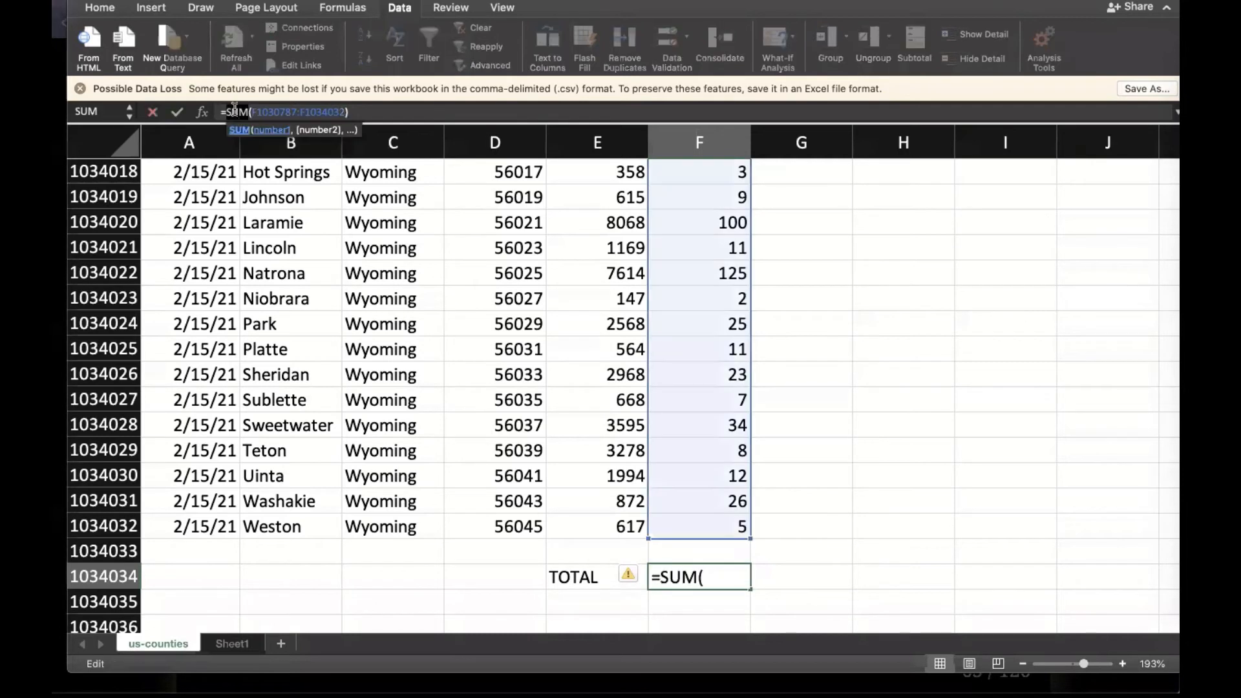
text(MAX)
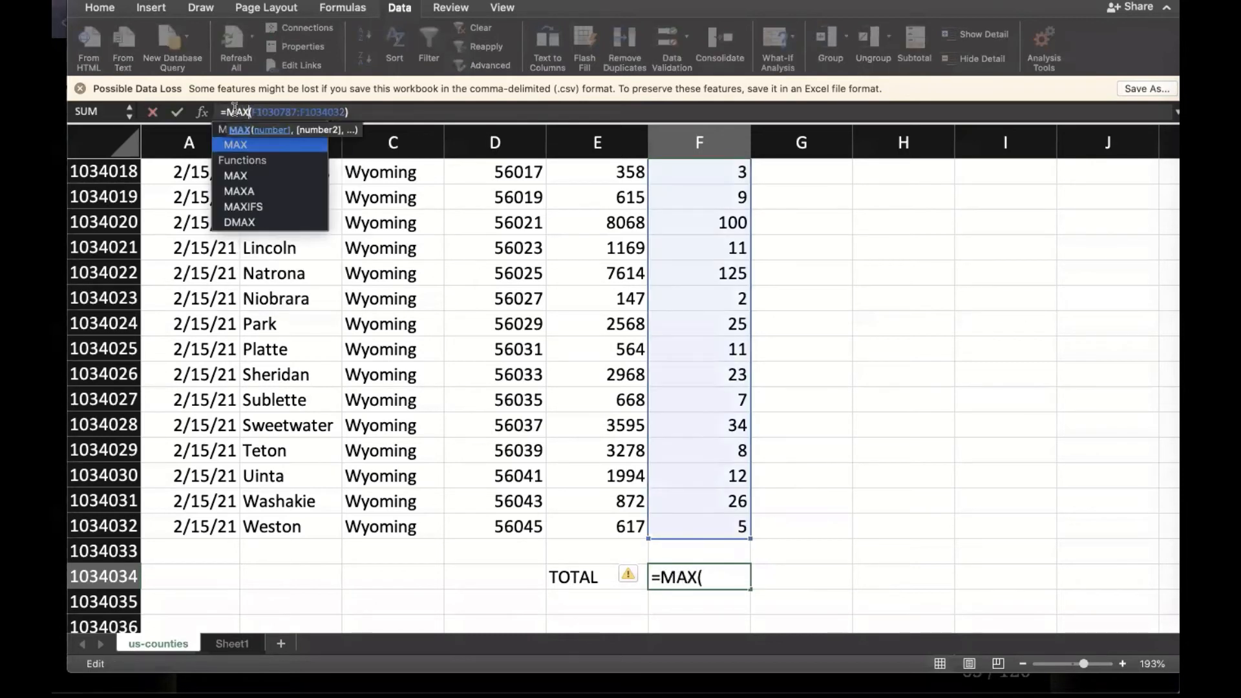
key(Return)
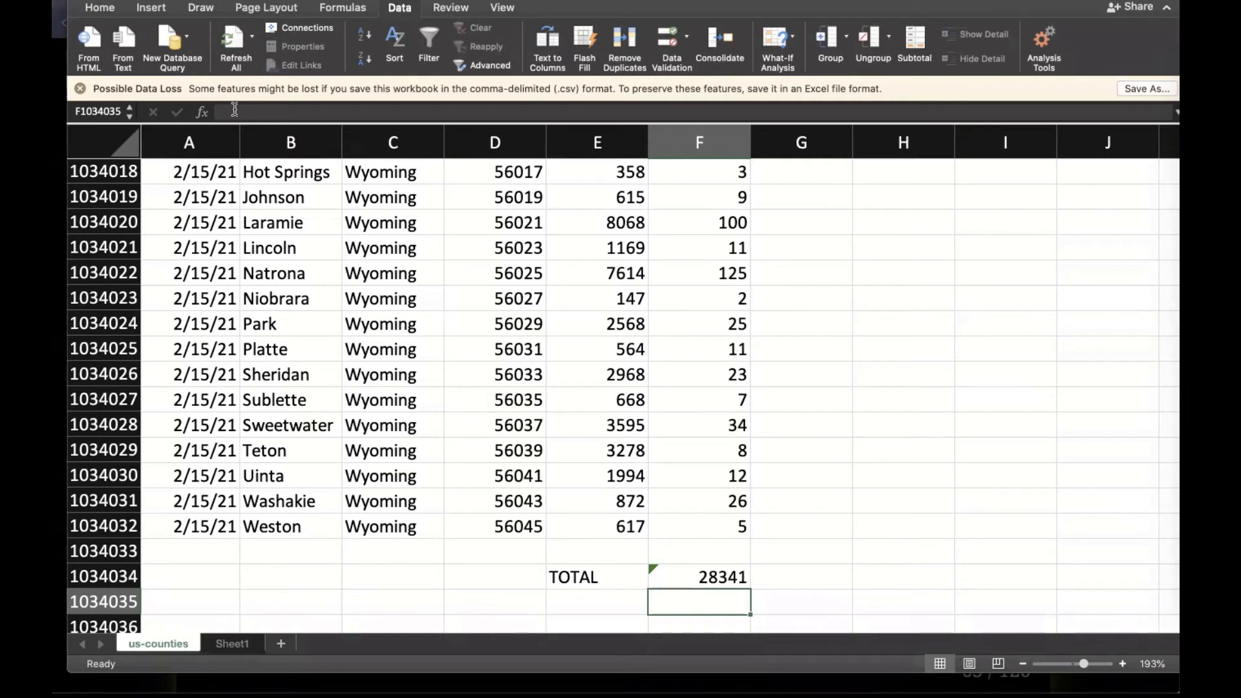
Change the function in cell F1034034 to COUNT over the same range, F1030787:F1034032
key(Up)
double_click(241, 112)
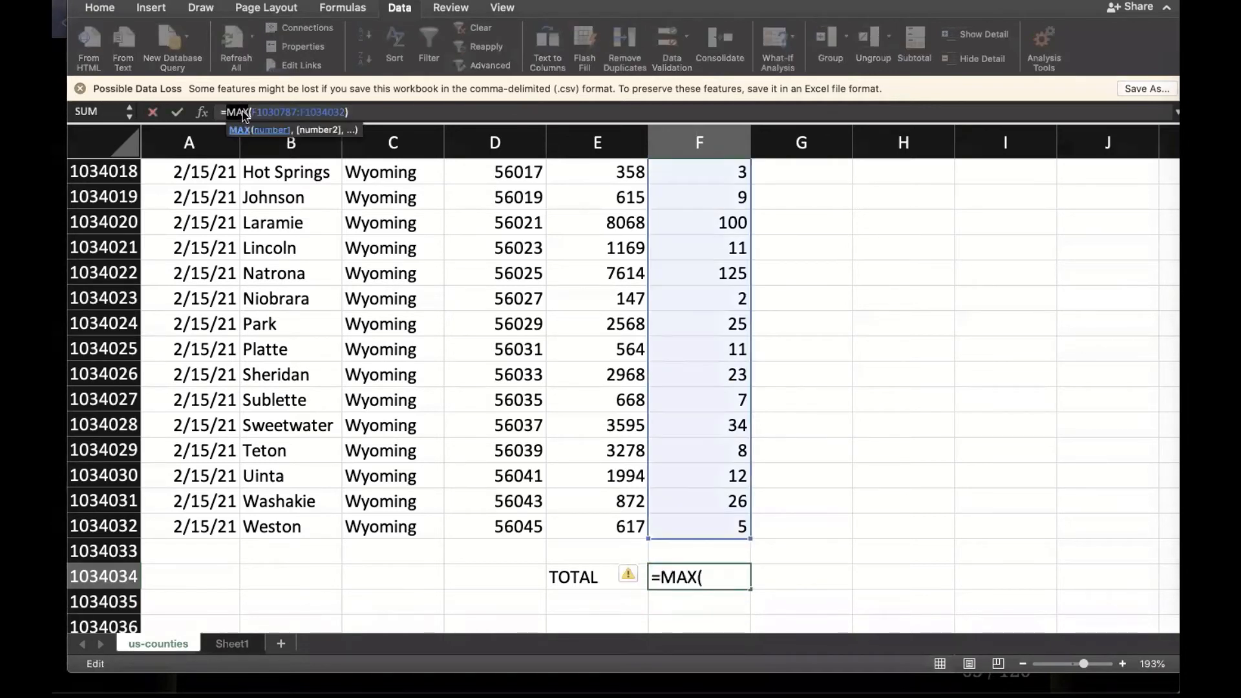
text(COUNT)
key(Return)
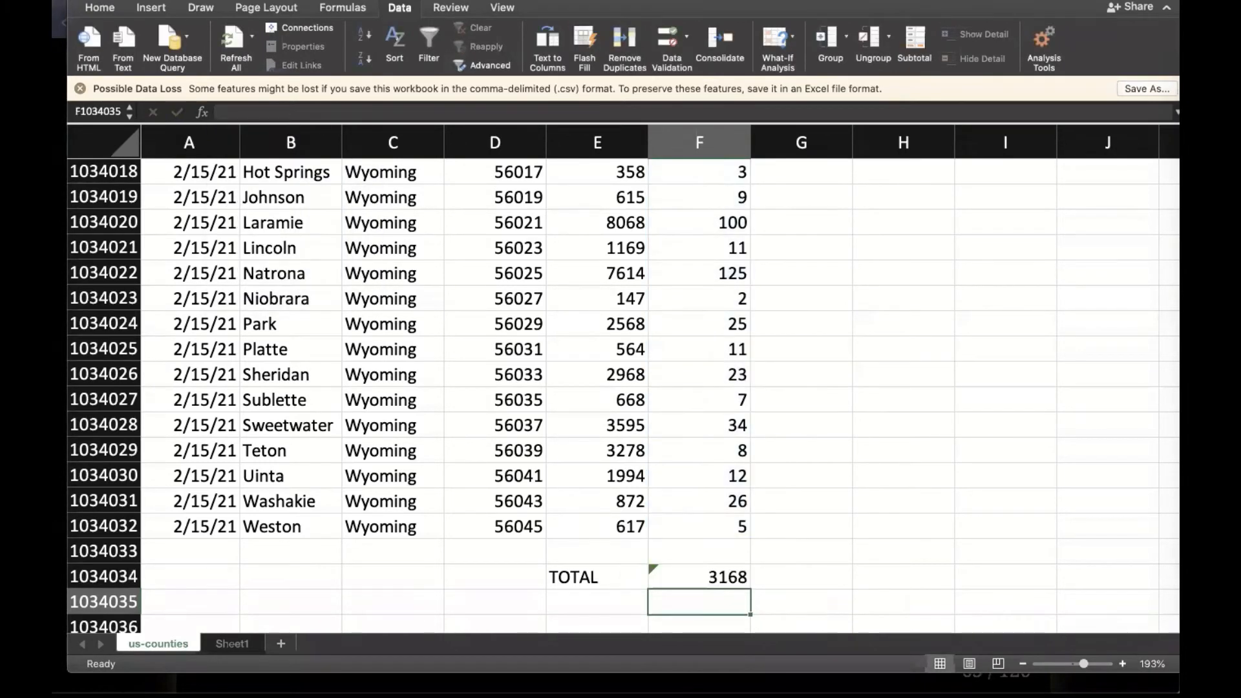
Clear the total in cell F1034034 and undo the deletion
click(733, 584)
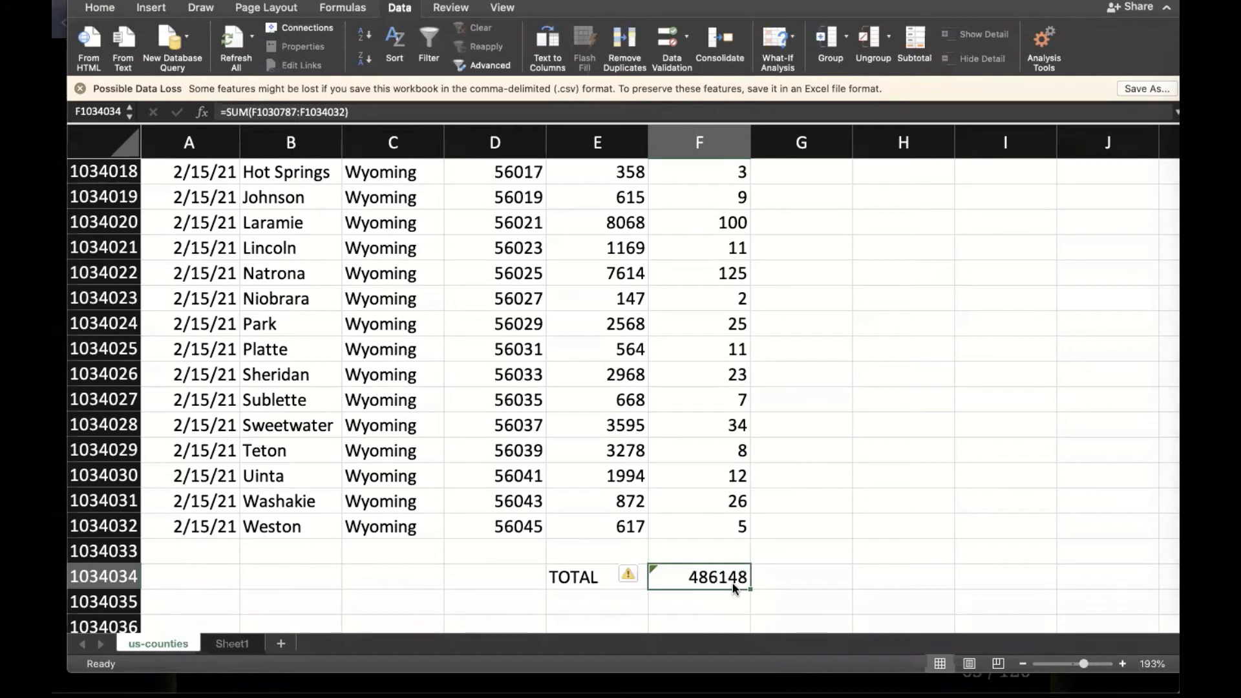
key(Delete)
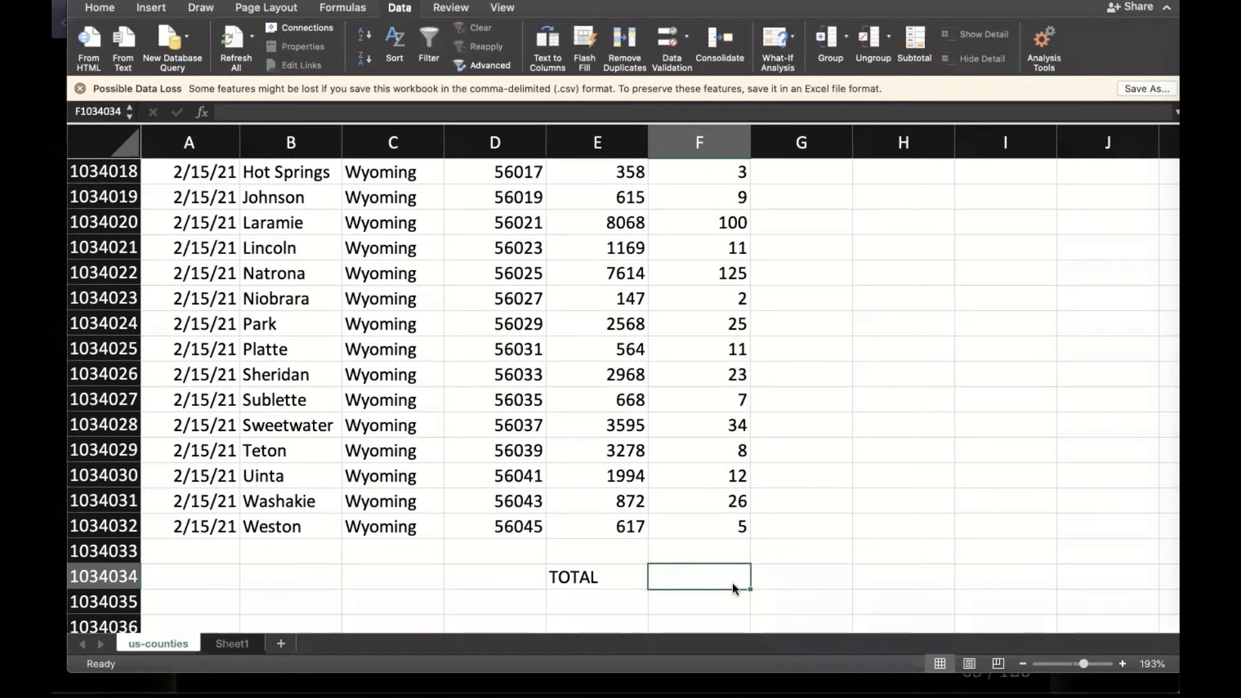
key(ctrl+z)
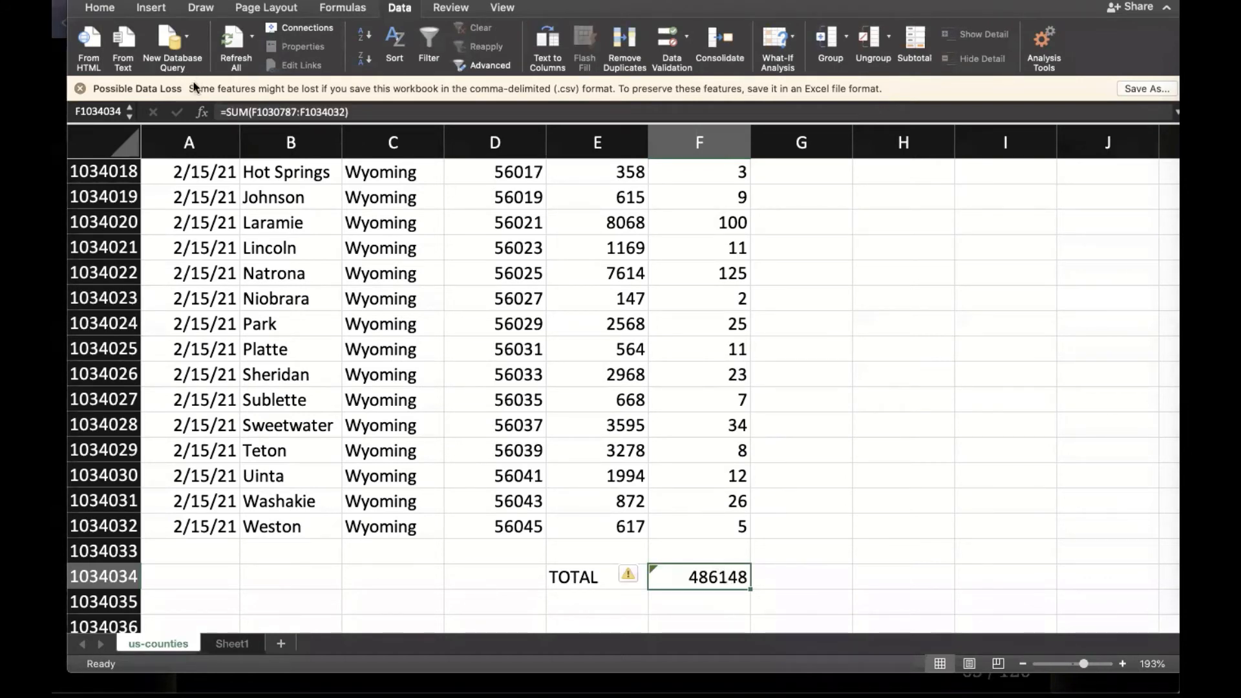
Examine the function name and range argument of the SUM formula in F1034034, and advance the presentation to slide 67
double_click(245, 111)
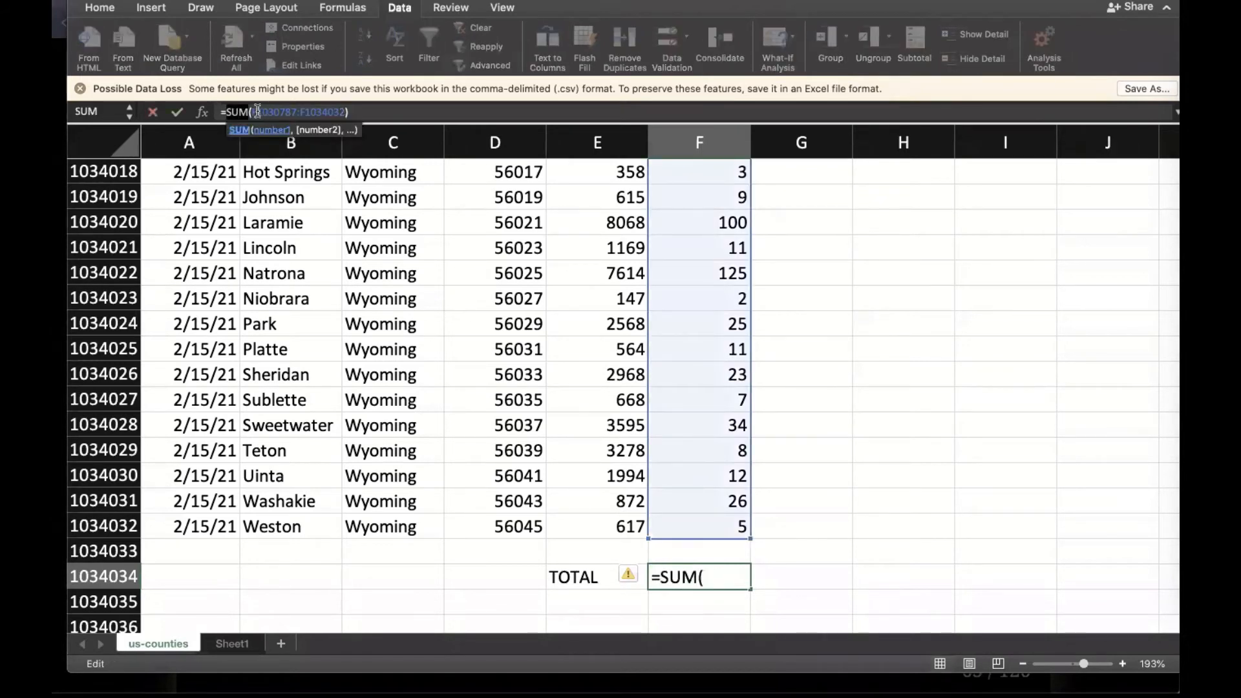
drag(257, 112, 389, 112)
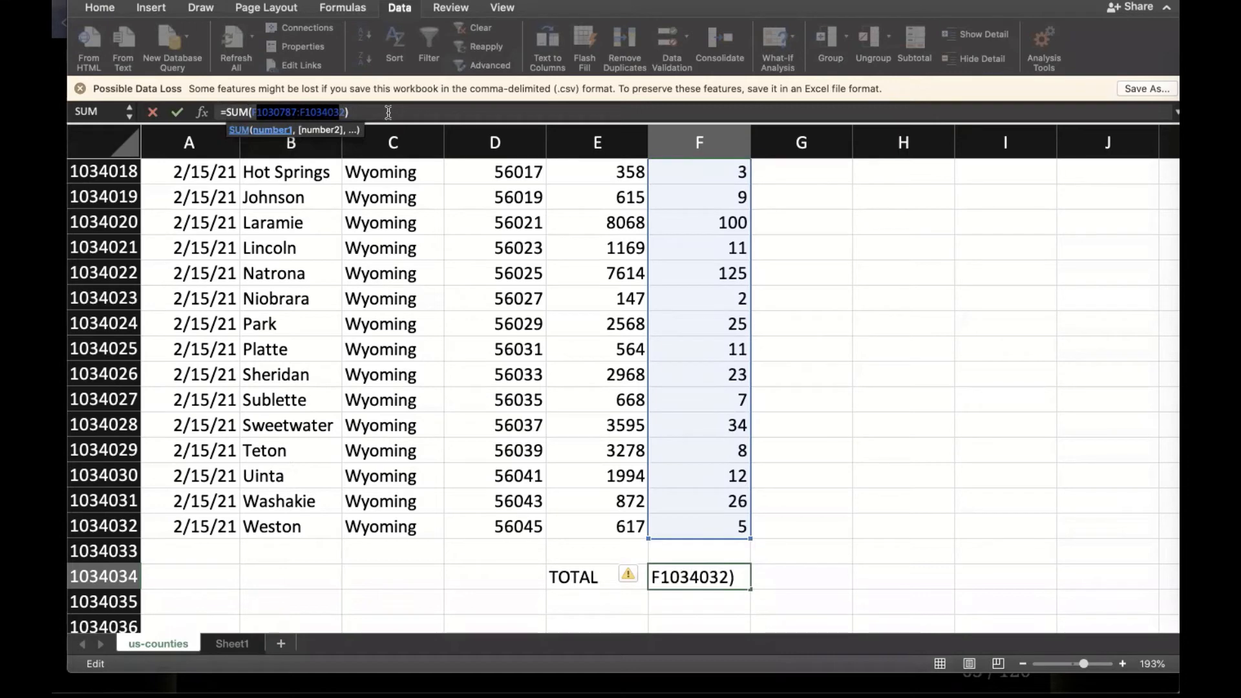
key(Return)
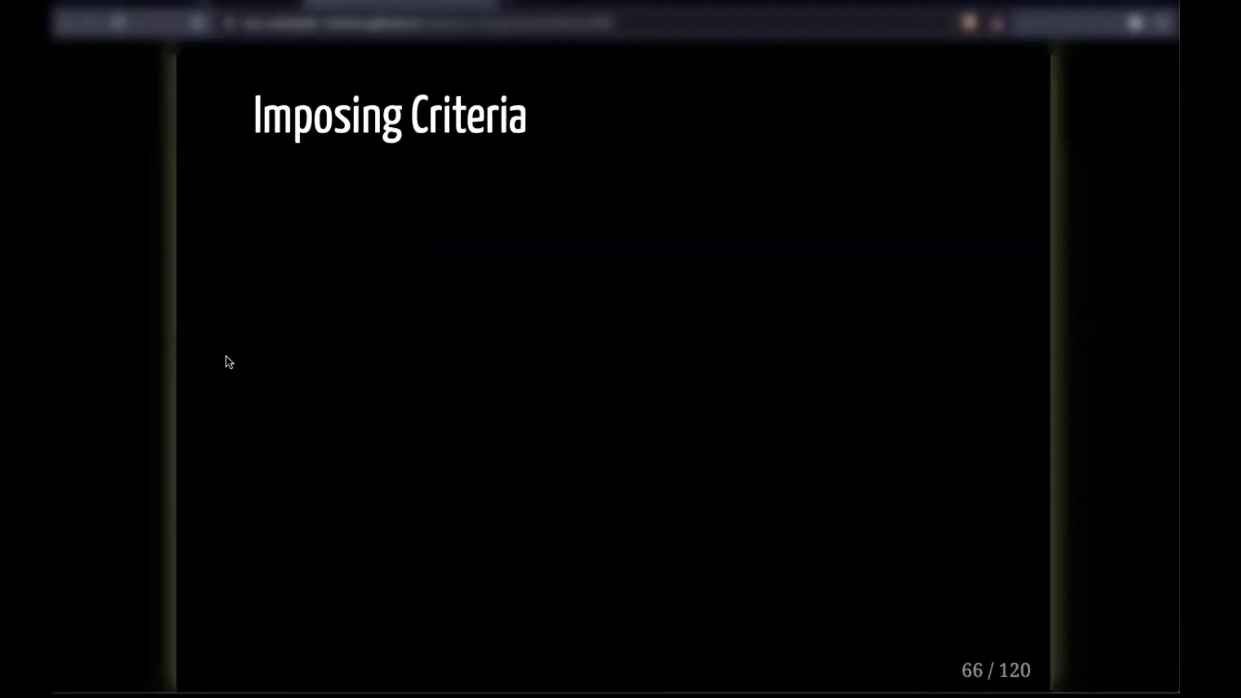
key(Right)
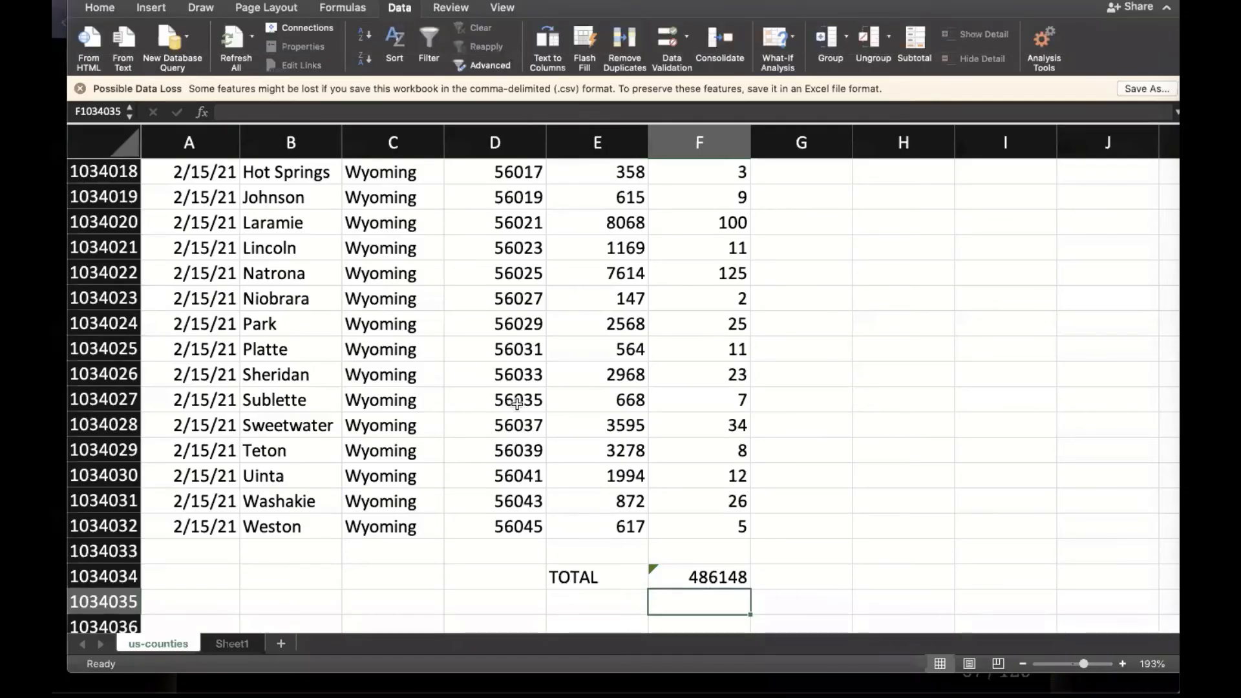
Examine individual Wisconsin and Wyoming county rows for 2/15/21 and the SUM formula beside TOTAL in the us-counties sheet
scroll(517, 404, up, 1)
scroll(518, 404, up, 13)
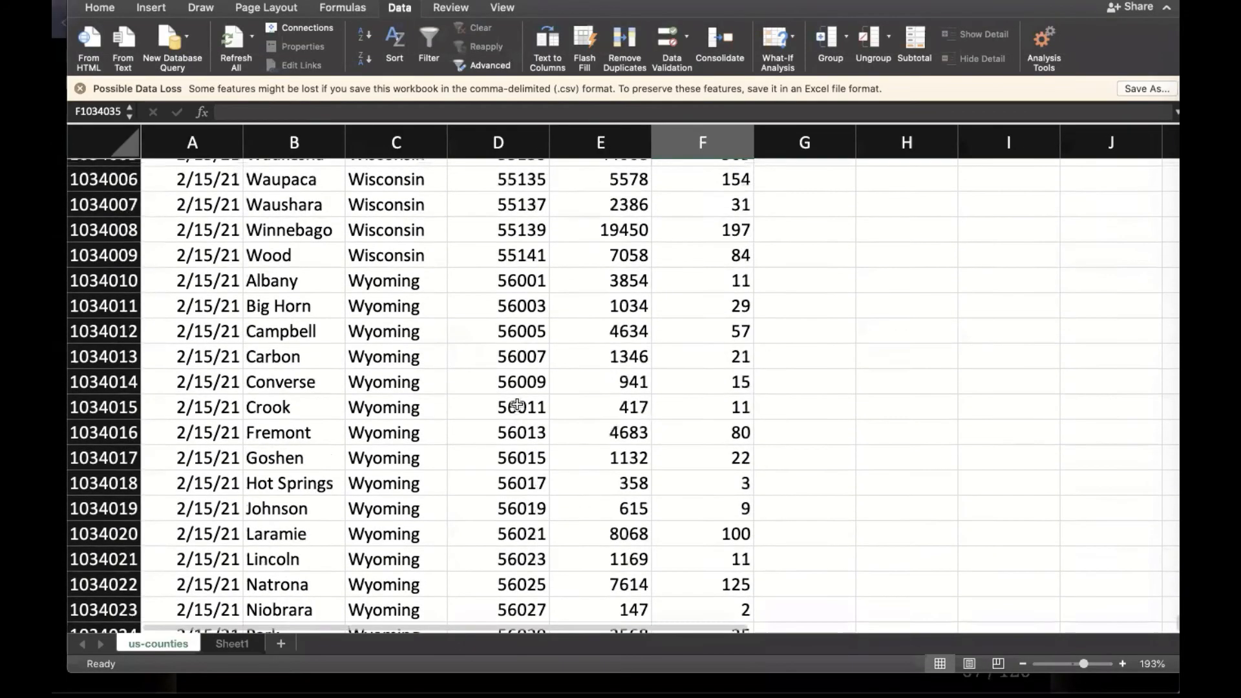
scroll(431, 295, up, 5)
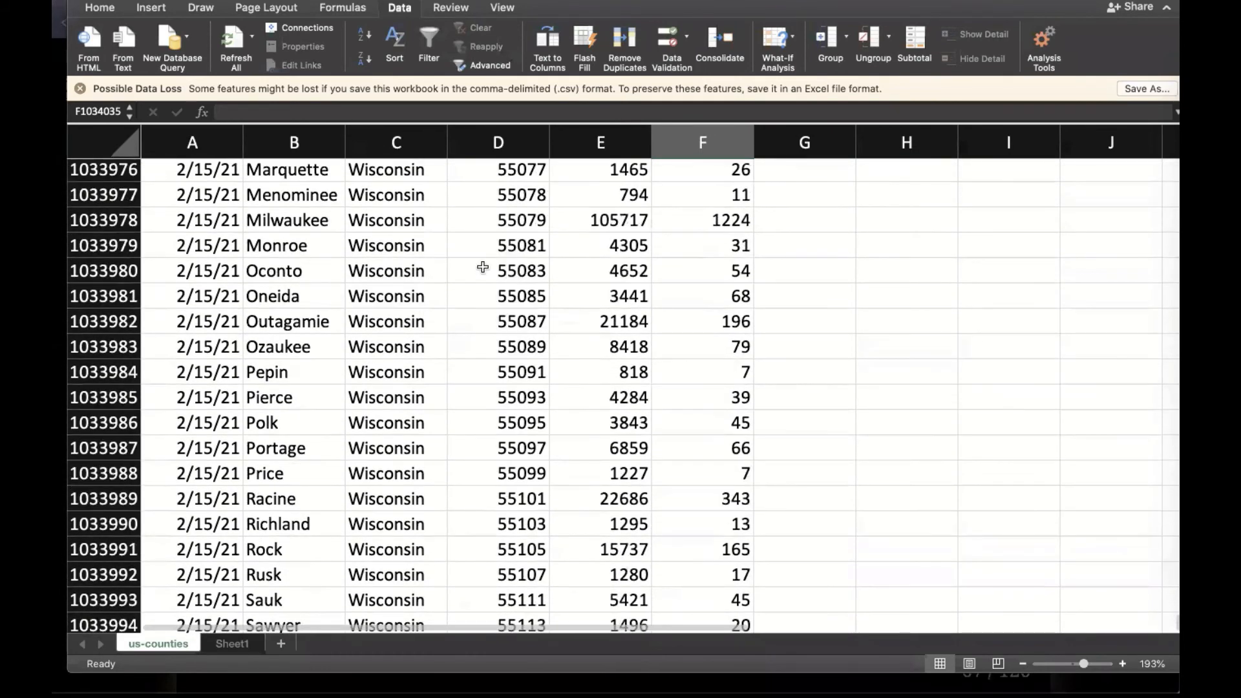
click(269, 225)
click(269, 269)
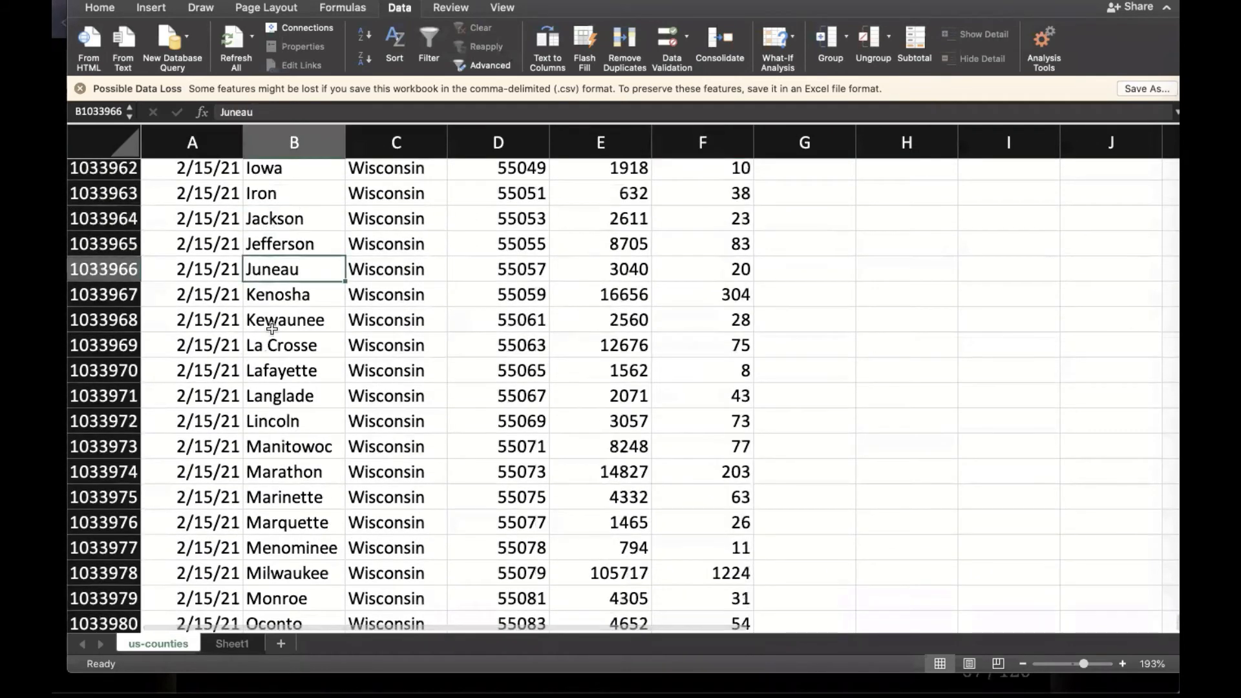
click(272, 343)
click(271, 401)
click(271, 480)
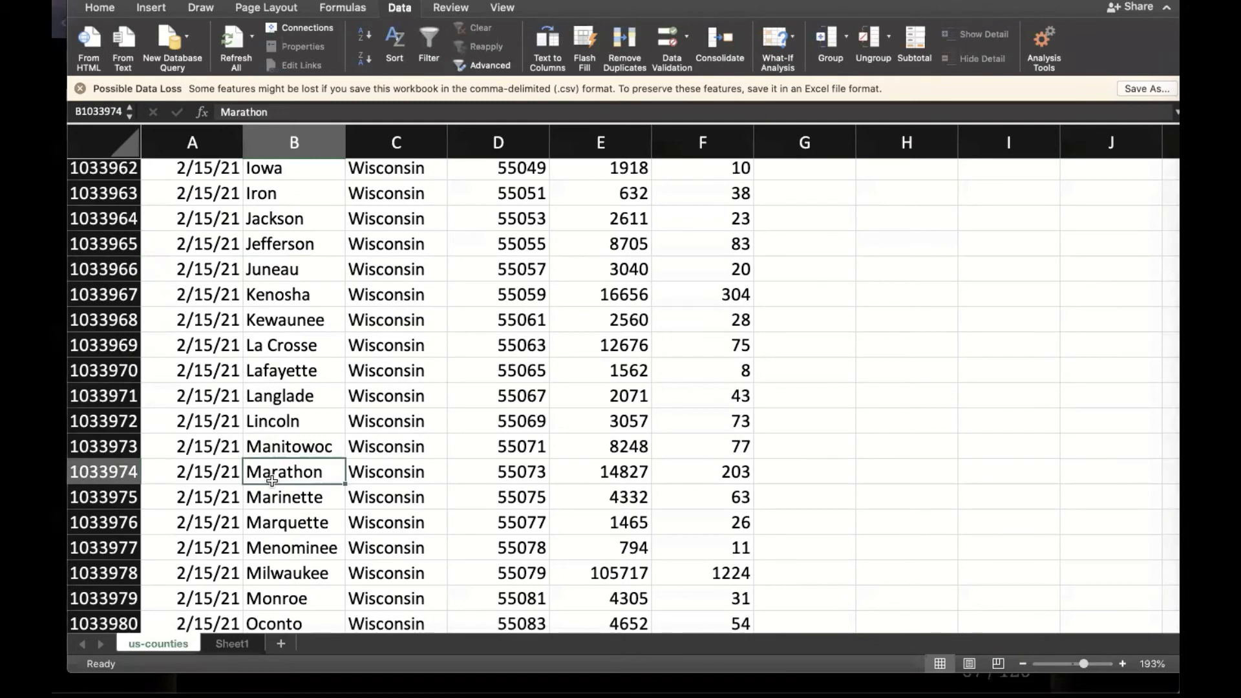
scroll(272, 480, down, 18)
scroll(271, 481, down, 3)
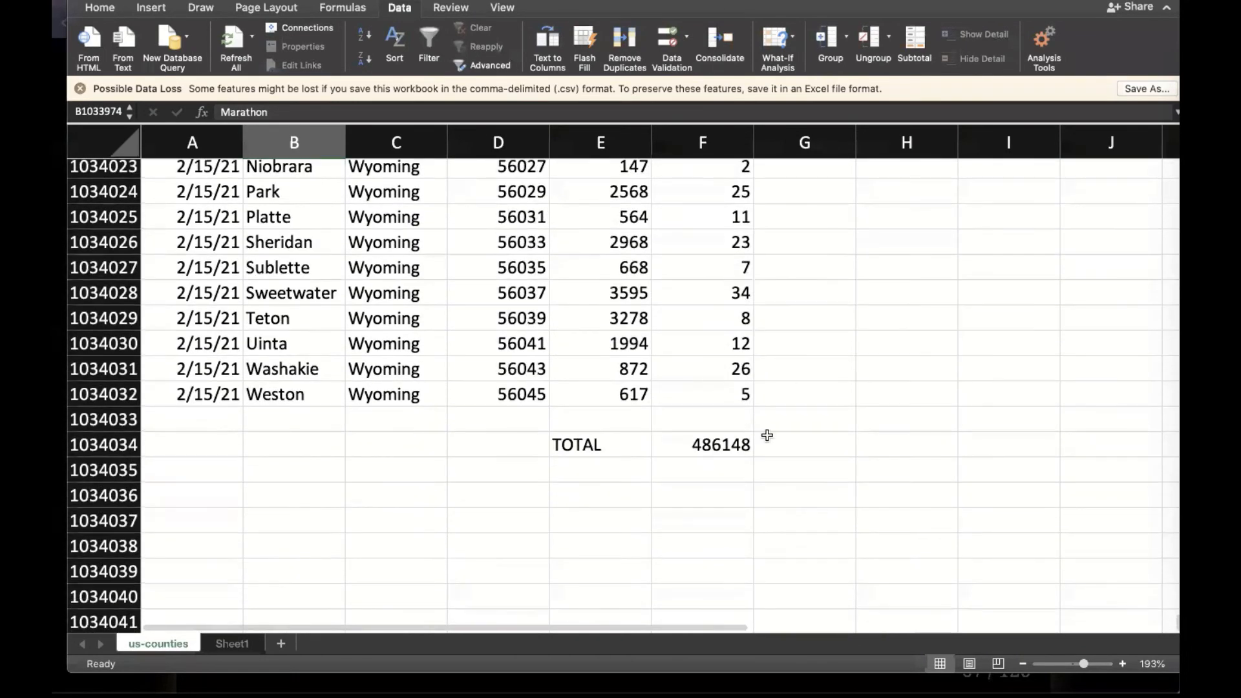
click(725, 448)
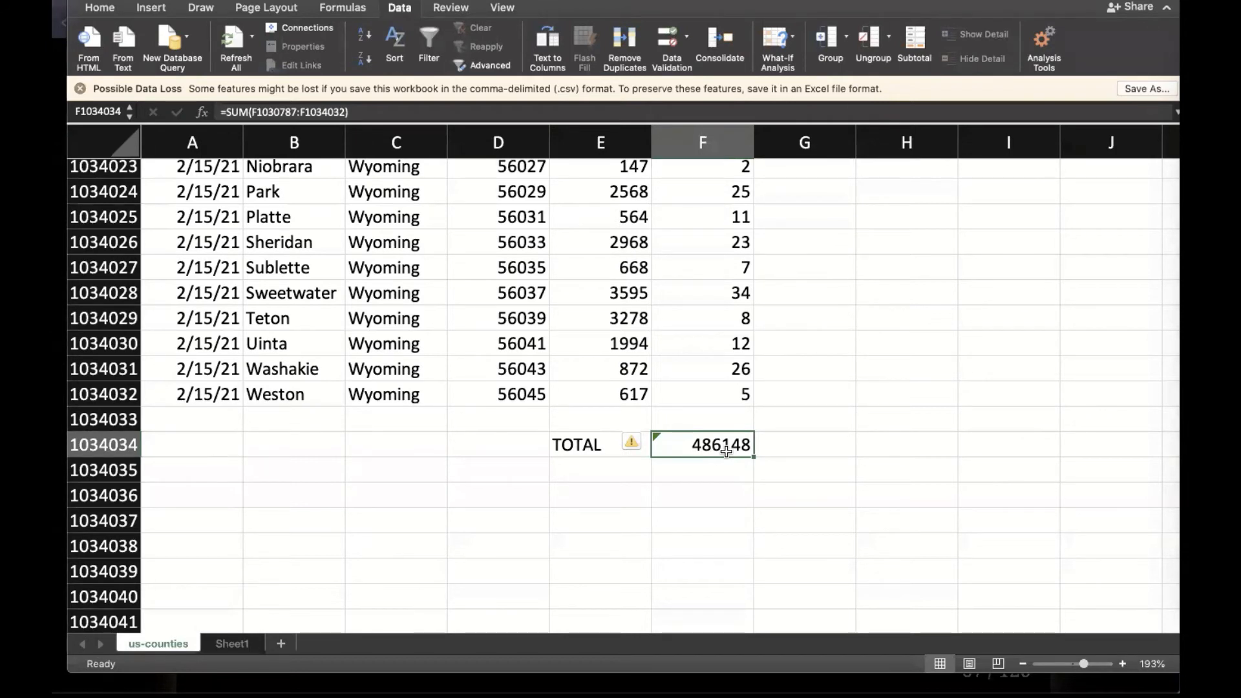
click(297, 241)
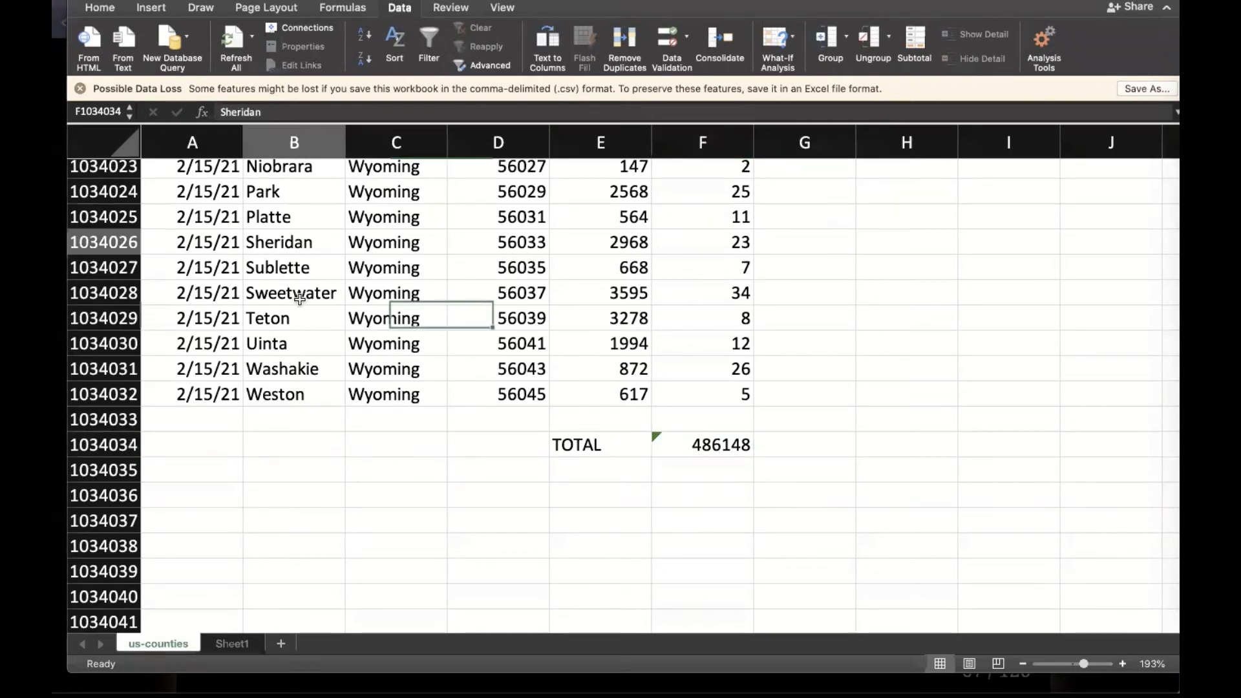
click(301, 350)
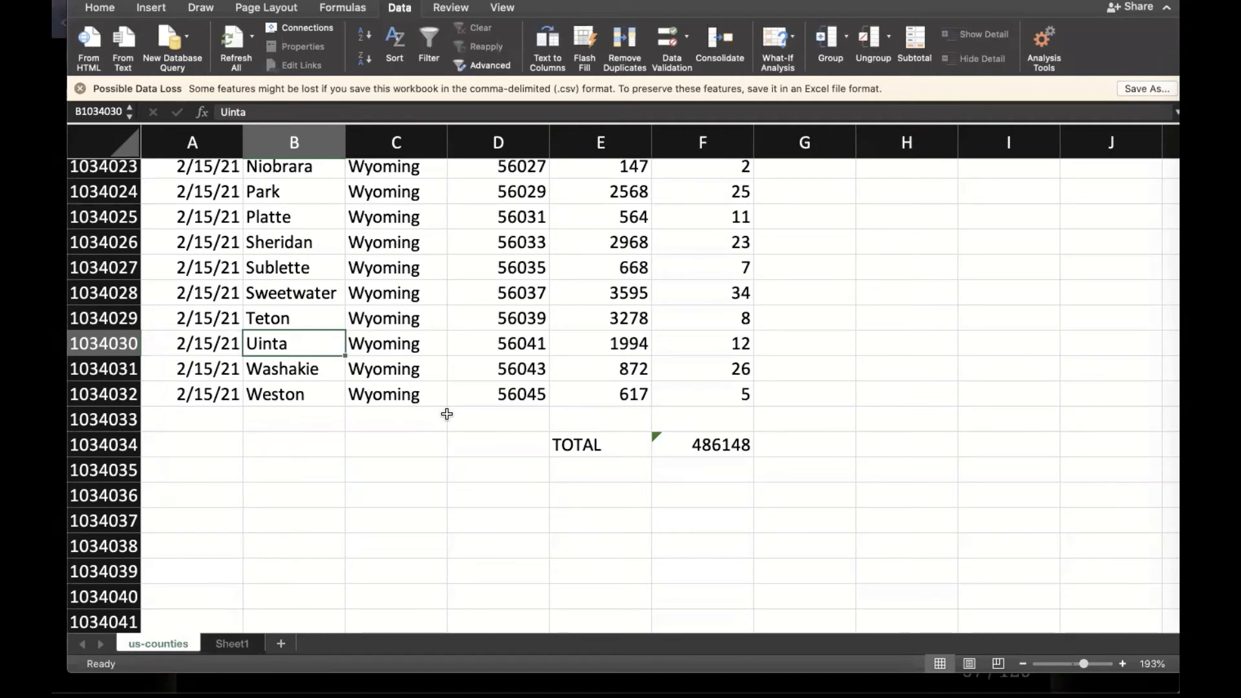
Switch to the browser presentation, advance to slide 70, and open its linked web-based spreadsheet of the most recent records
key(super+Tab)
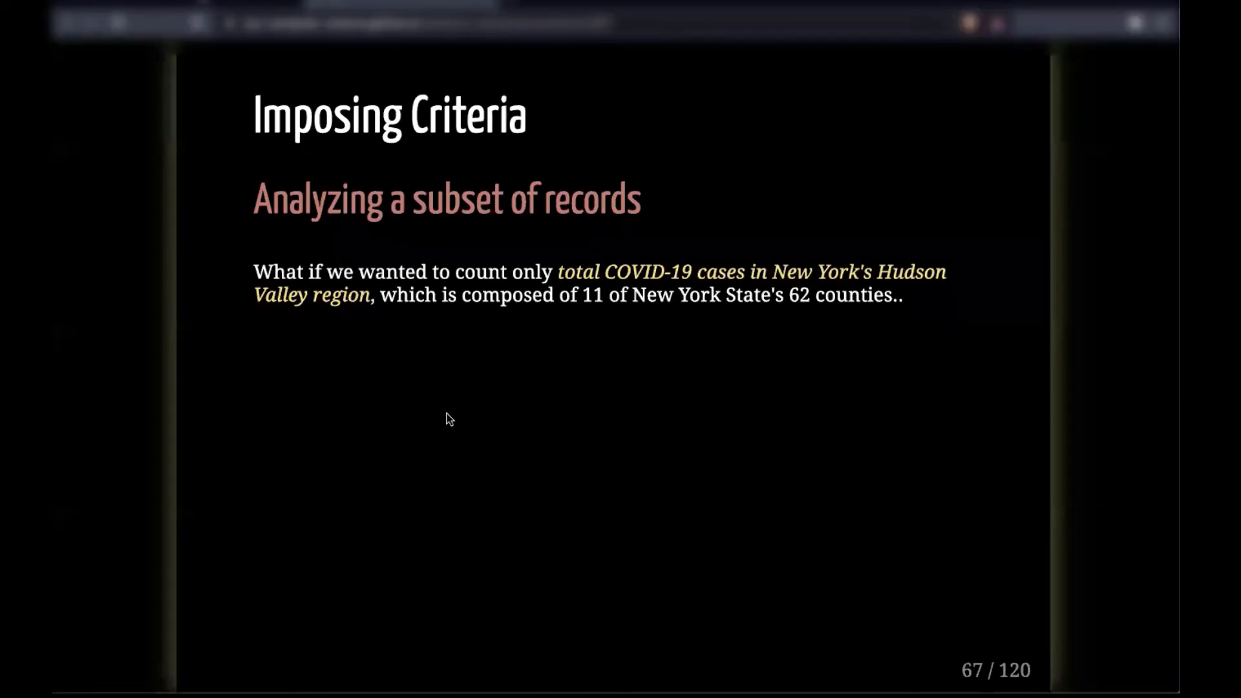
key(Right)
key(Right)
key(Right)
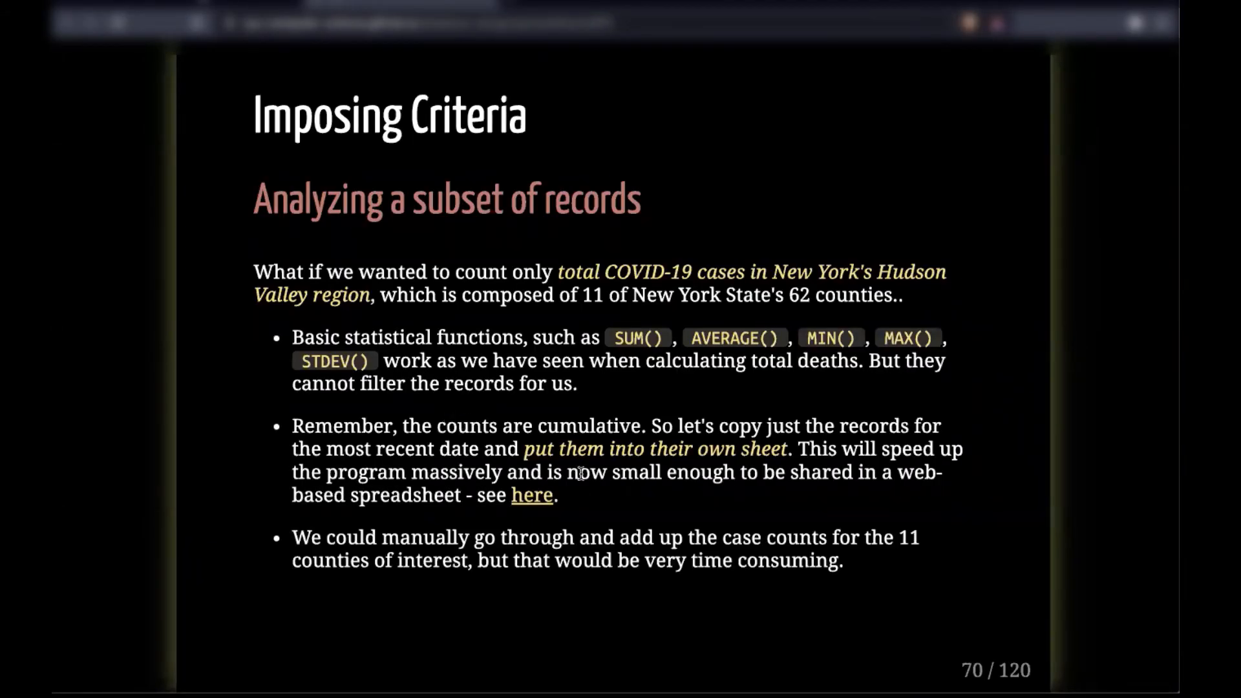
click(533, 497)
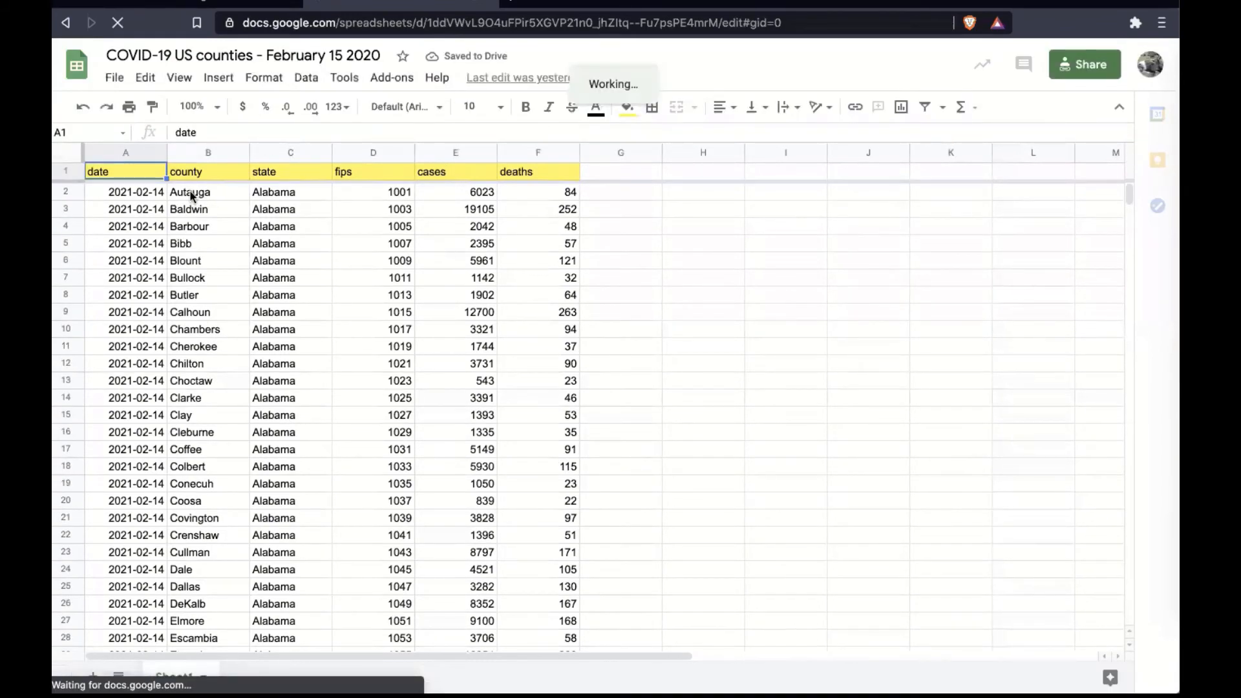
Browse the county records from beginning to end in the "COVID-19 US counties - February 15 2020" sheet
click(148, 196)
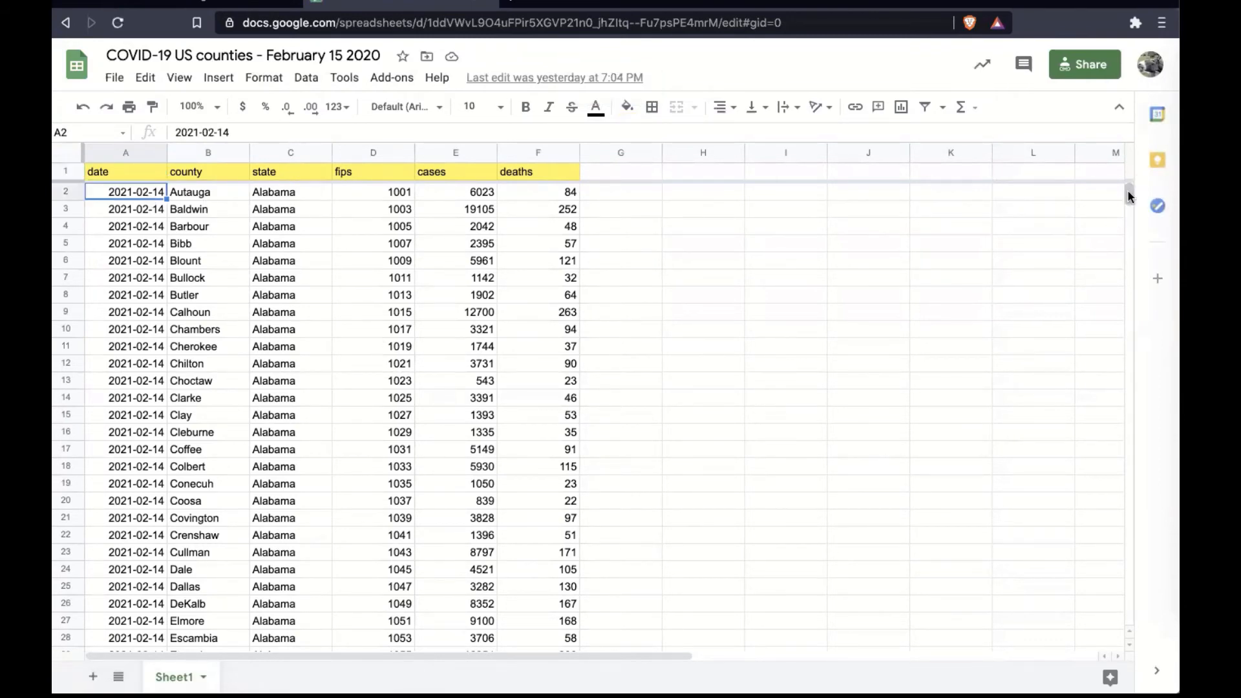
drag(1127, 189, 1128, 246)
drag(1119, 447, 1125, 629)
drag(1126, 574, 1124, 174)
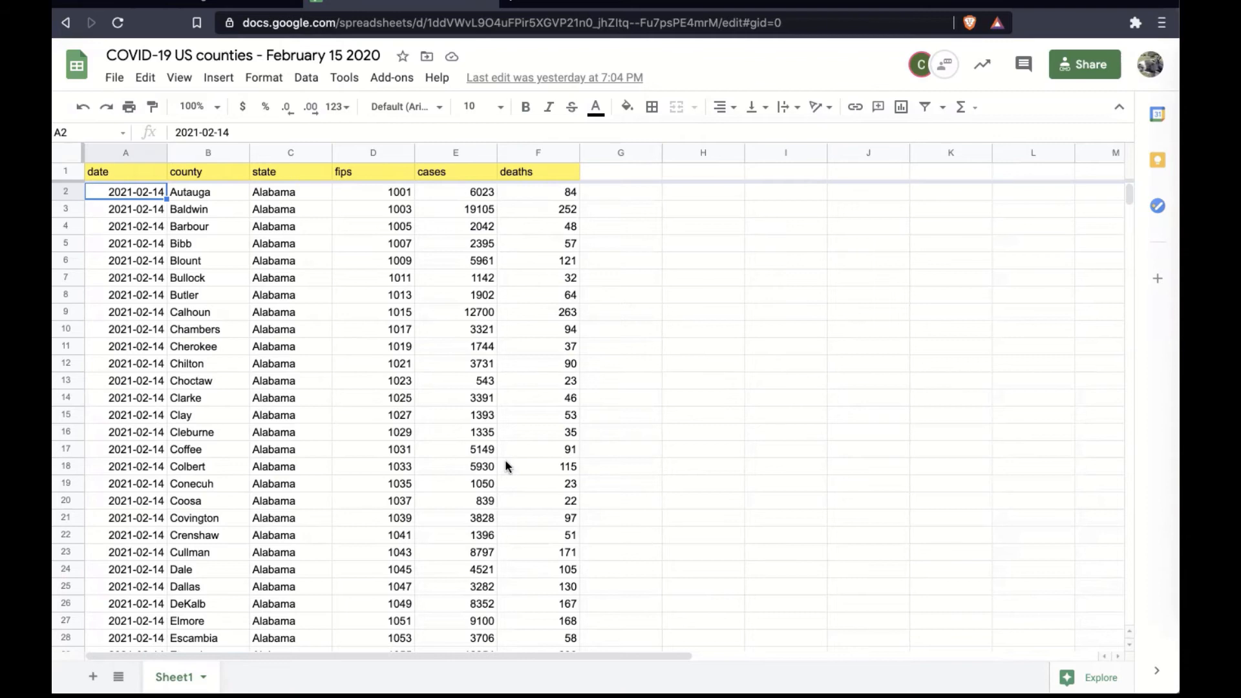
scroll(506, 459, down, 20)
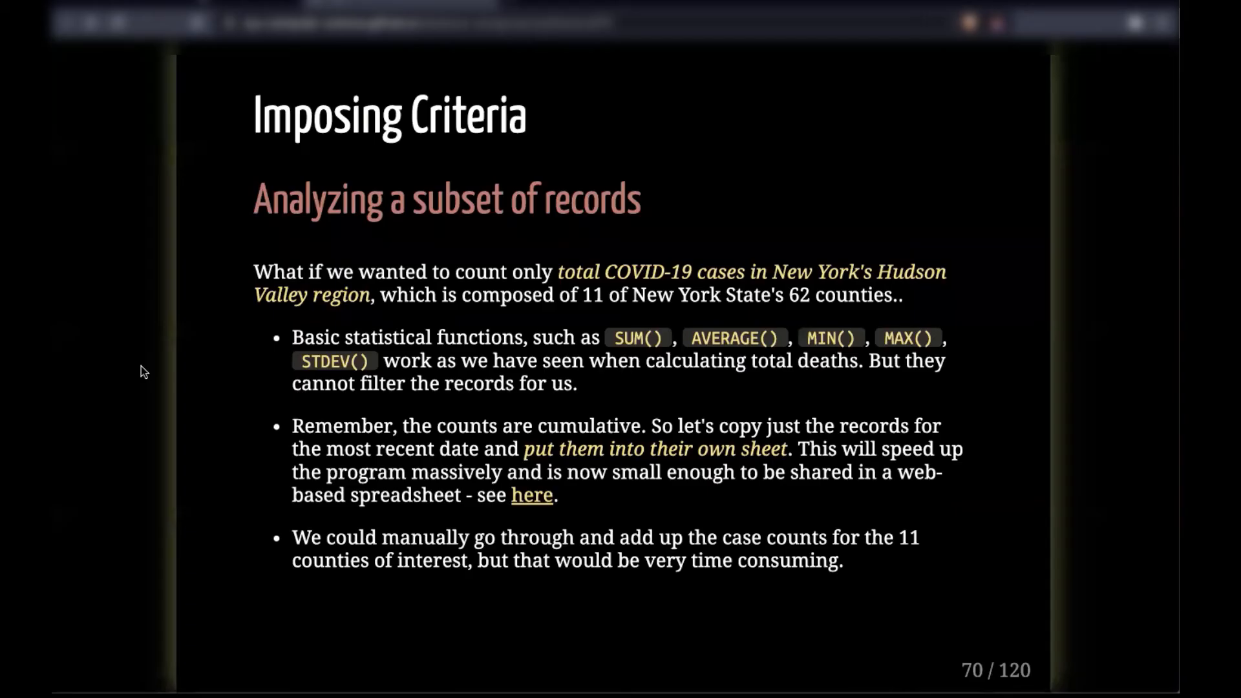
Advance the presentation to slide 73, "Filtering records", and bring up the "COVID-19 Hudson Valley - February 15 2020" spreadsheet
key(Right)
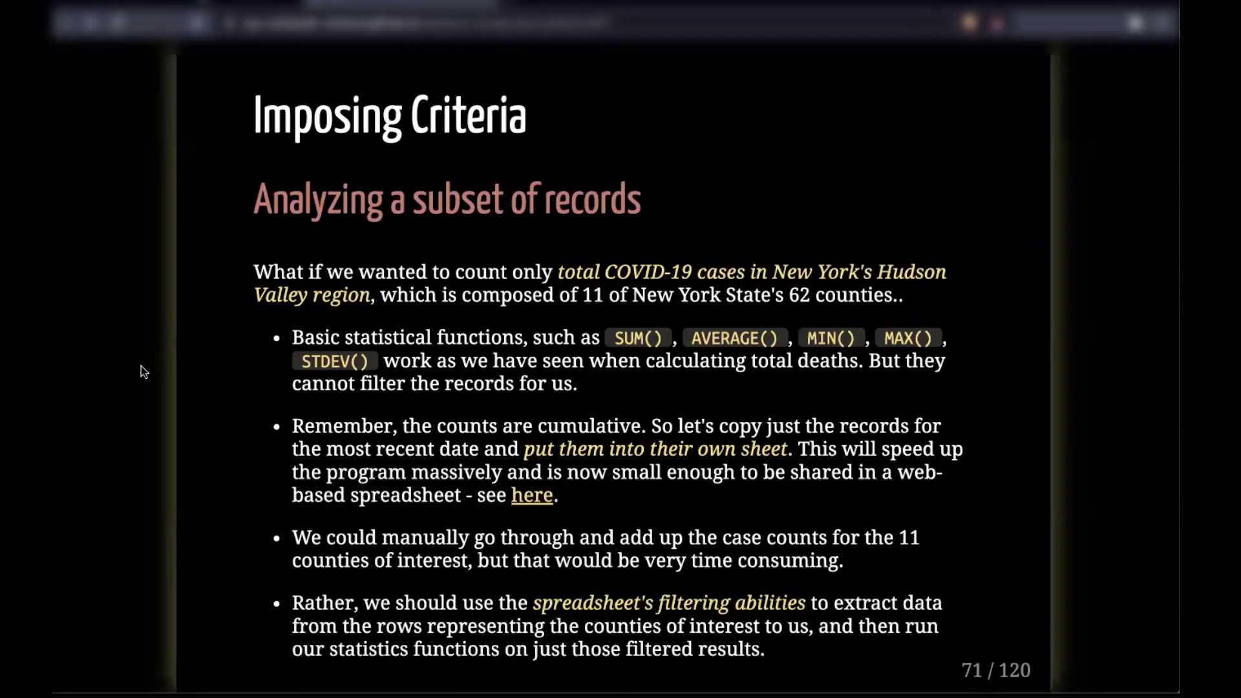
key(Right)
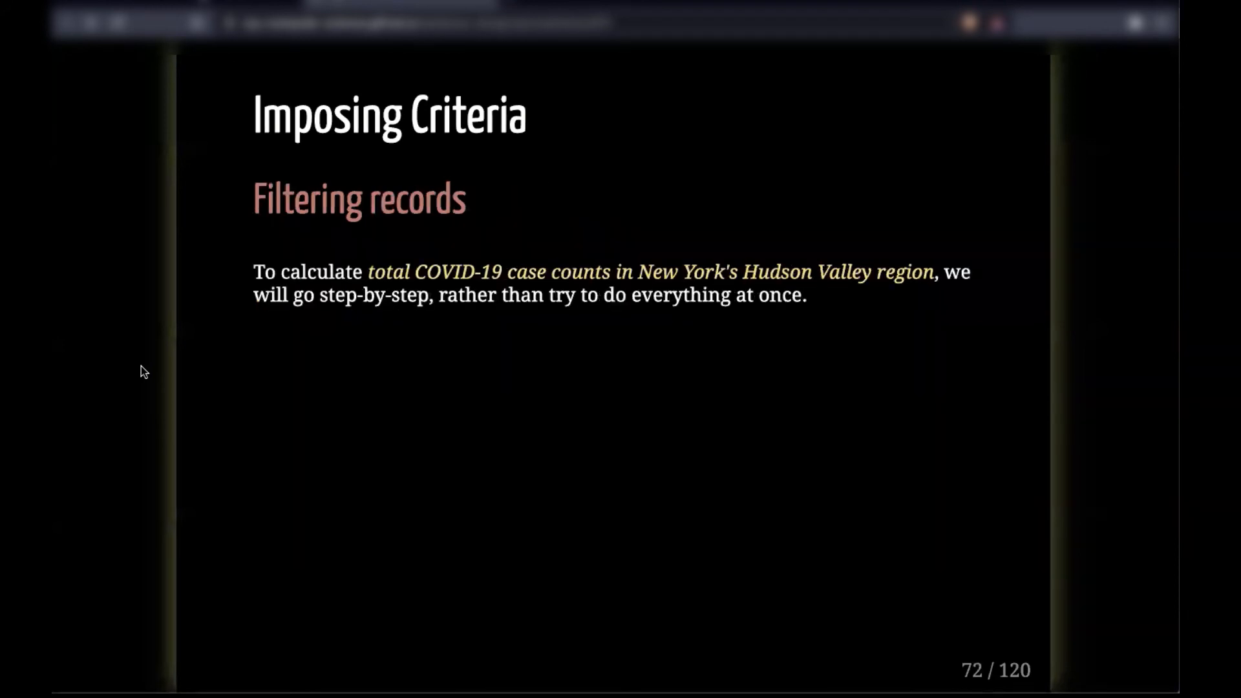
key(Right)
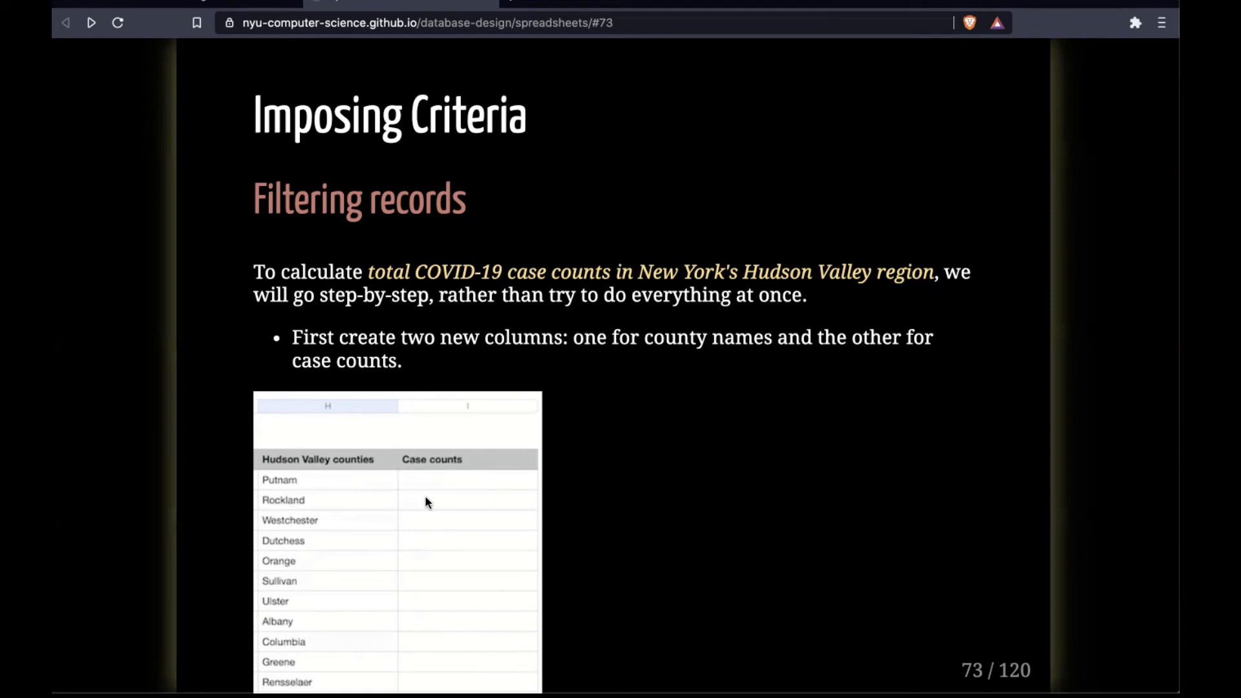
key(Right)
key(ctrl+Tab)
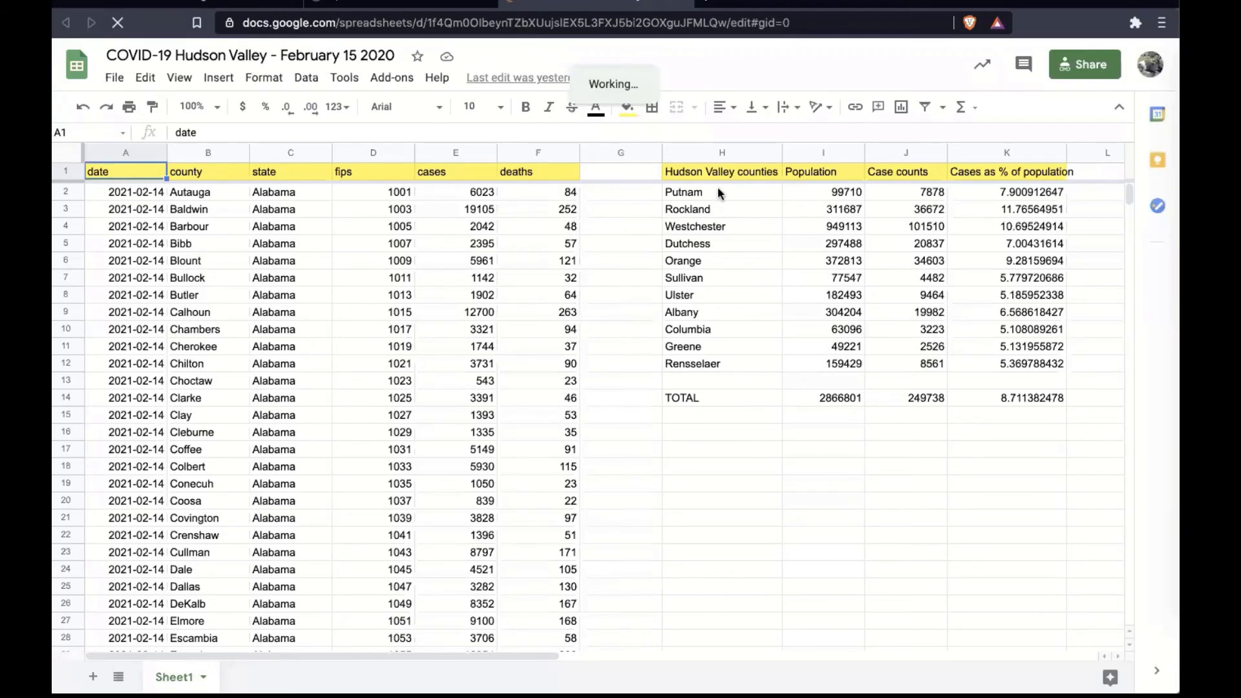
Examine the Hudson Valley county names in H2:H12 and their populations in I2:I12
click(723, 194)
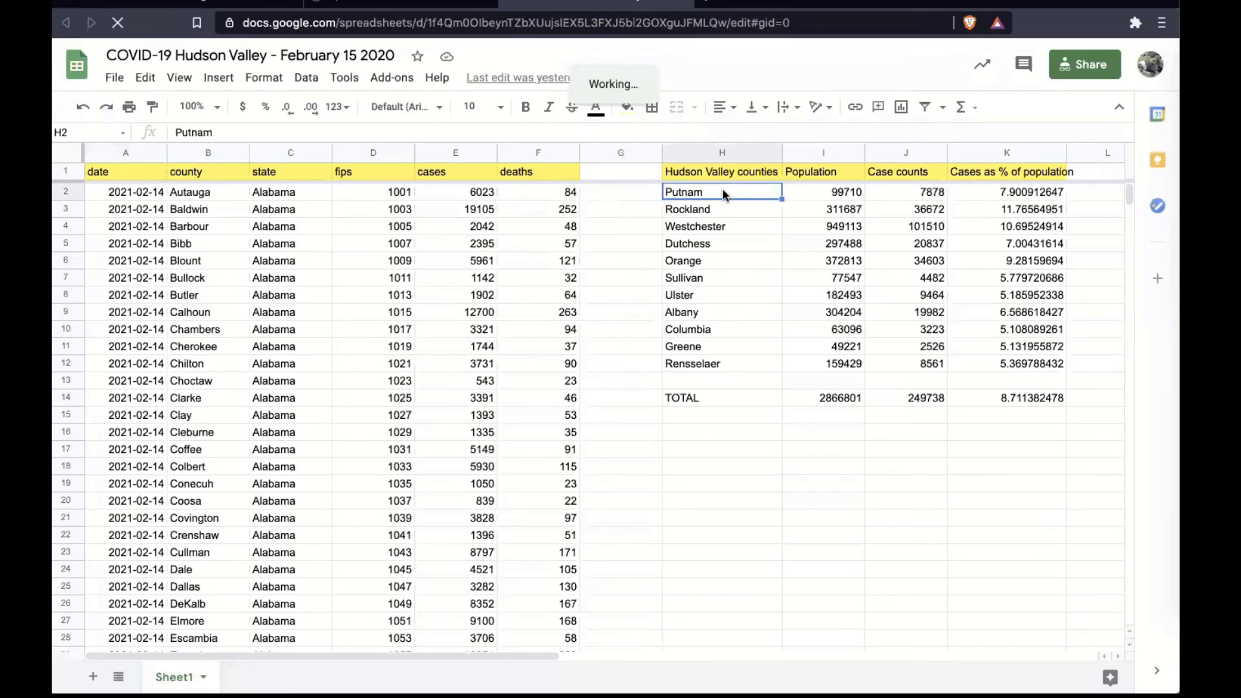
shift+click(726, 363)
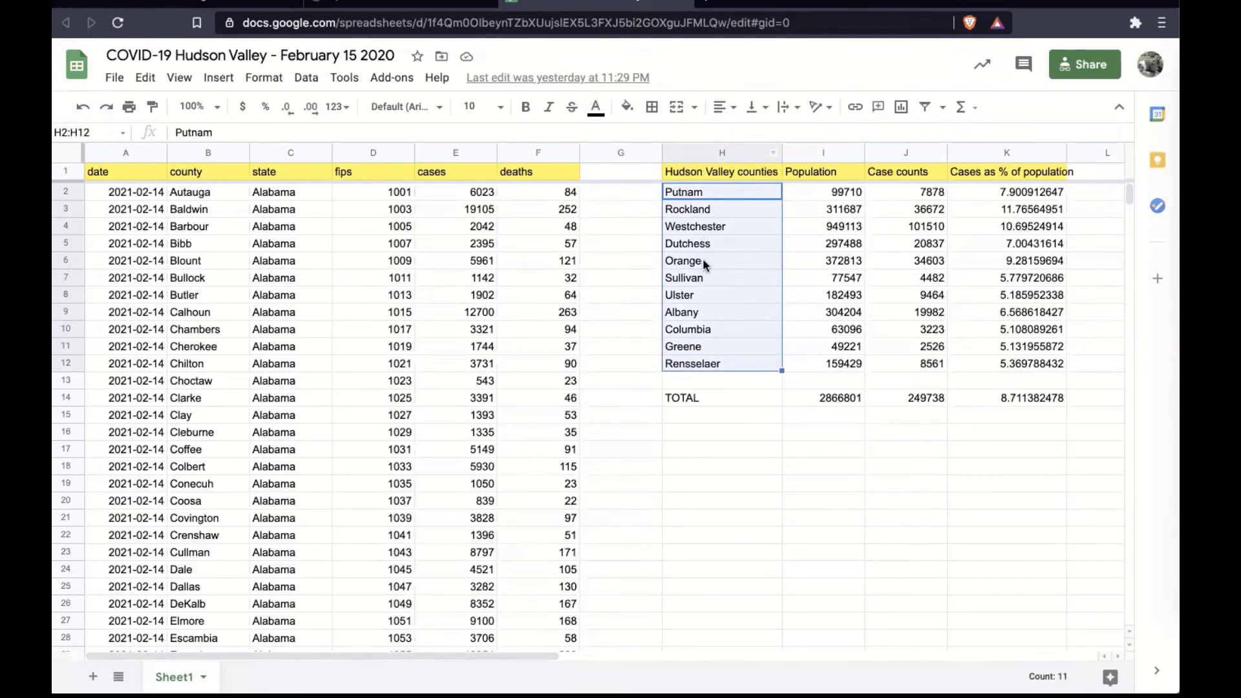
scroll(703, 259, right, 2)
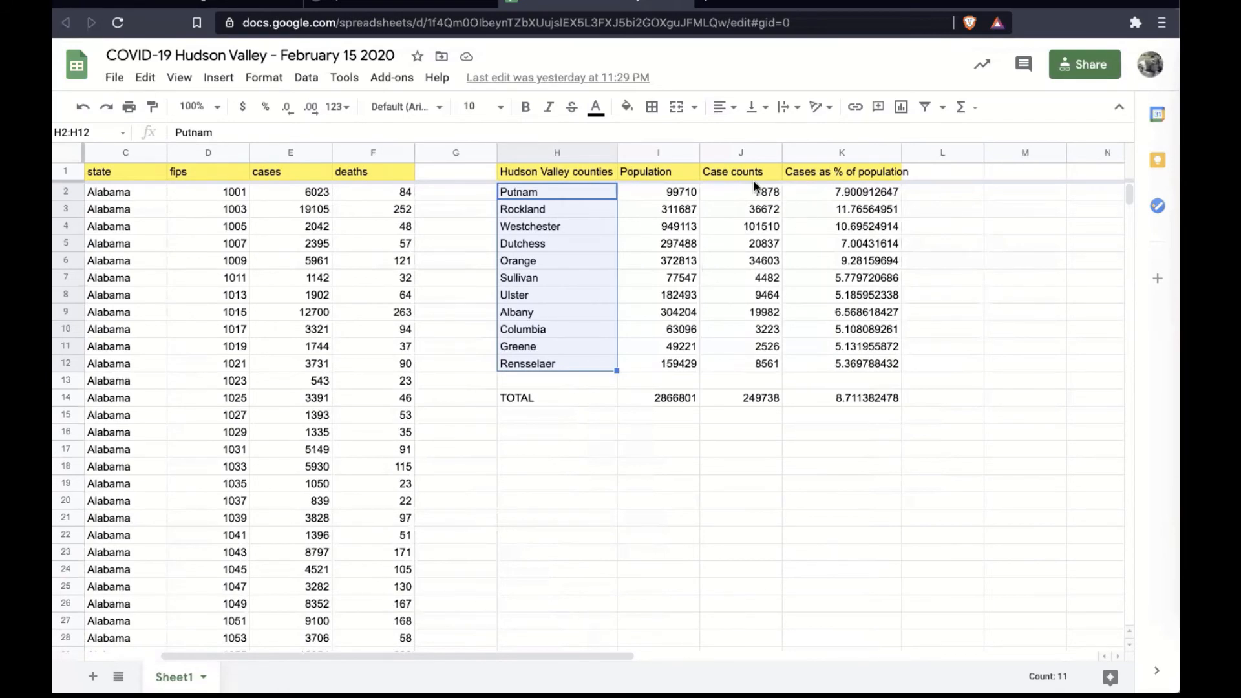
click(677, 192)
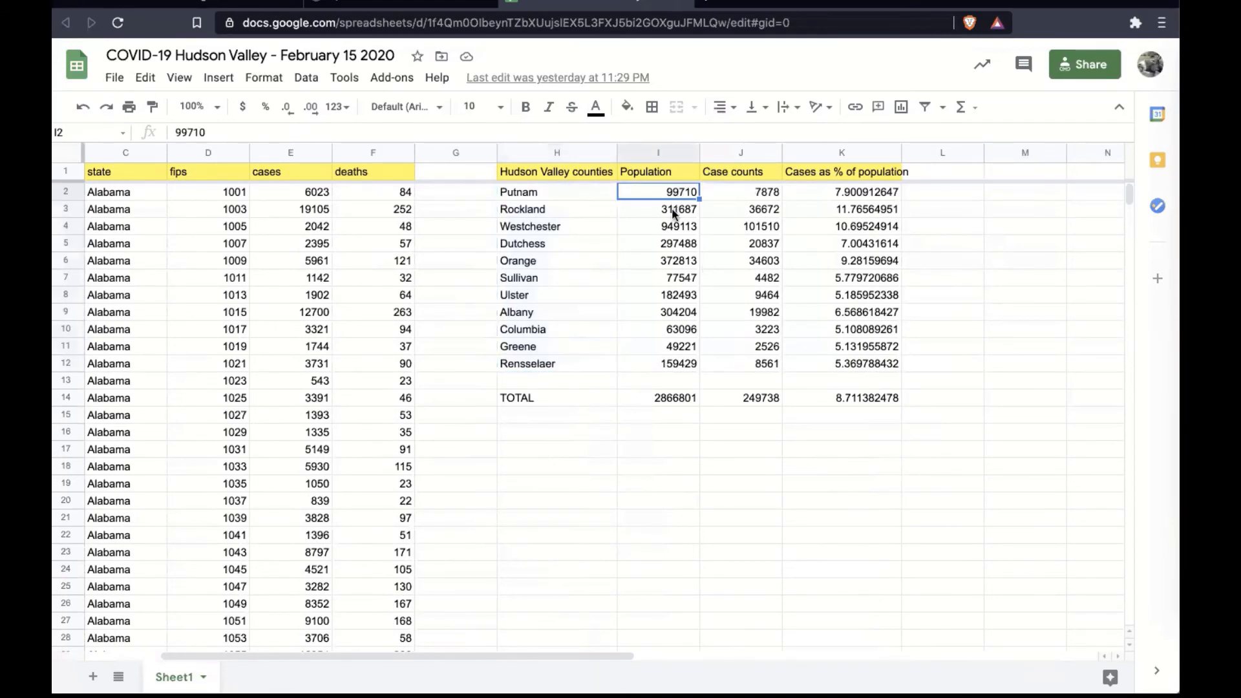
drag(666, 364, 670, 196)
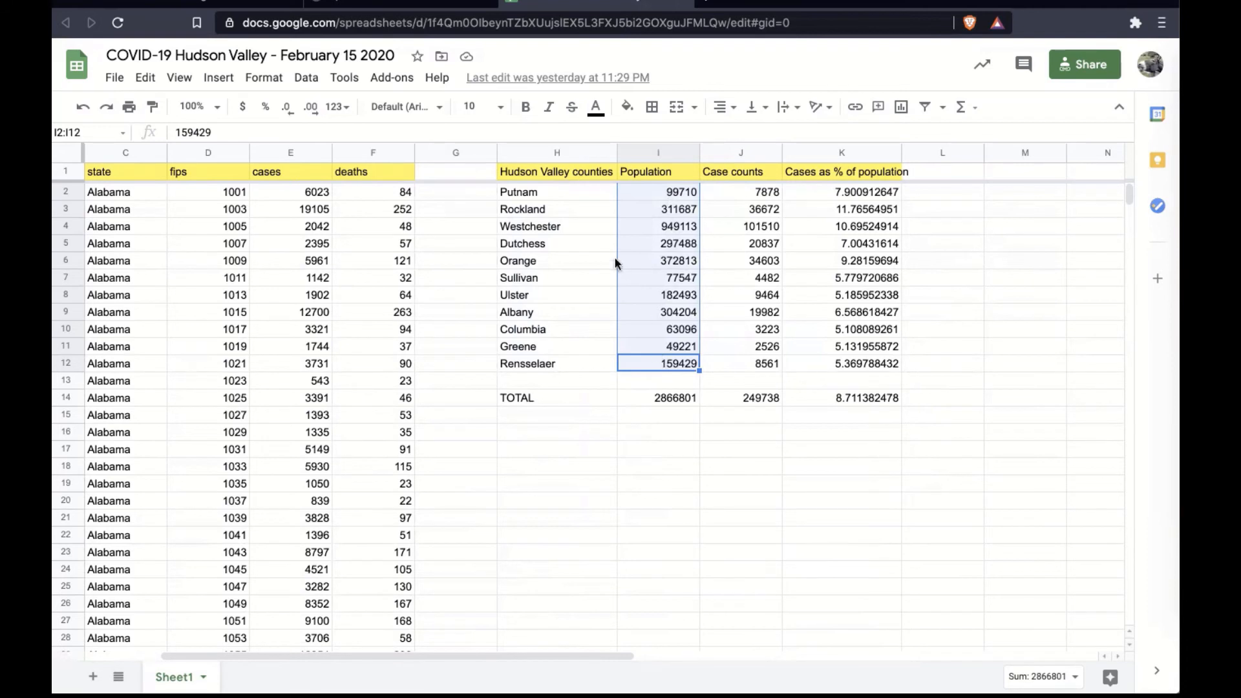
Examine the Hudson Valley county names, the Case counts column and the source cases in column E, ending on Putnam's case count in J2
drag(589, 192, 577, 357)
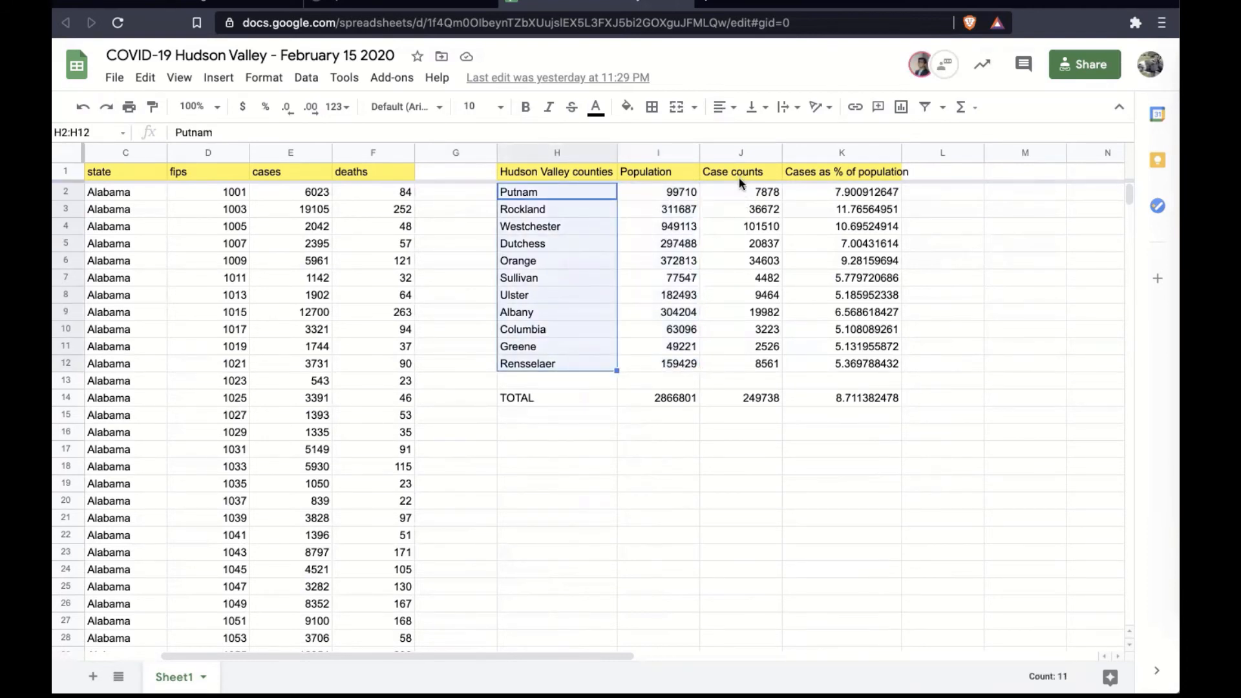
click(740, 178)
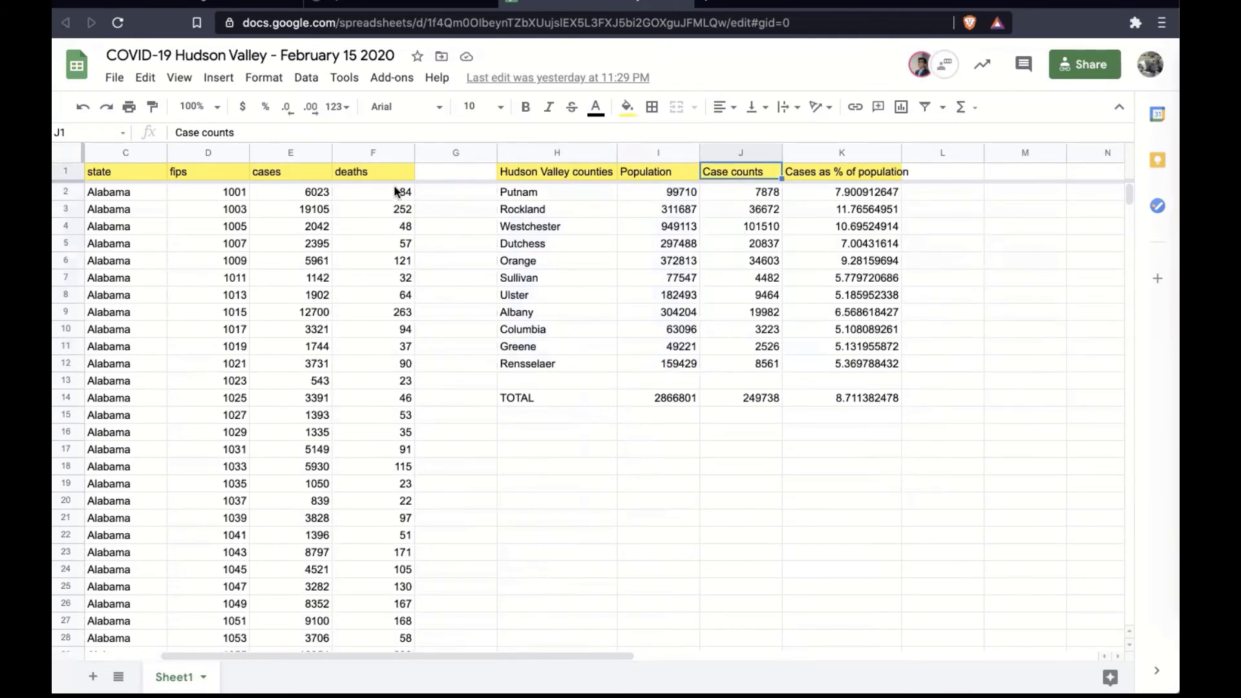
drag(305, 192, 304, 539)
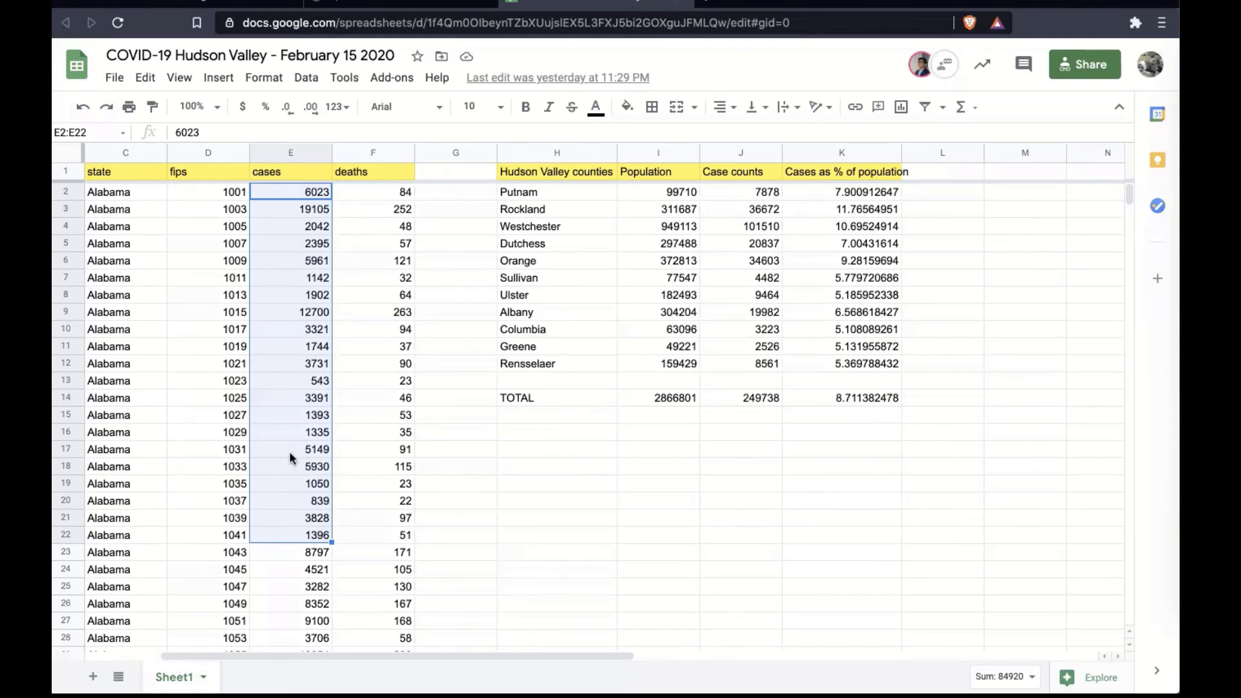
click(549, 195)
click(744, 207)
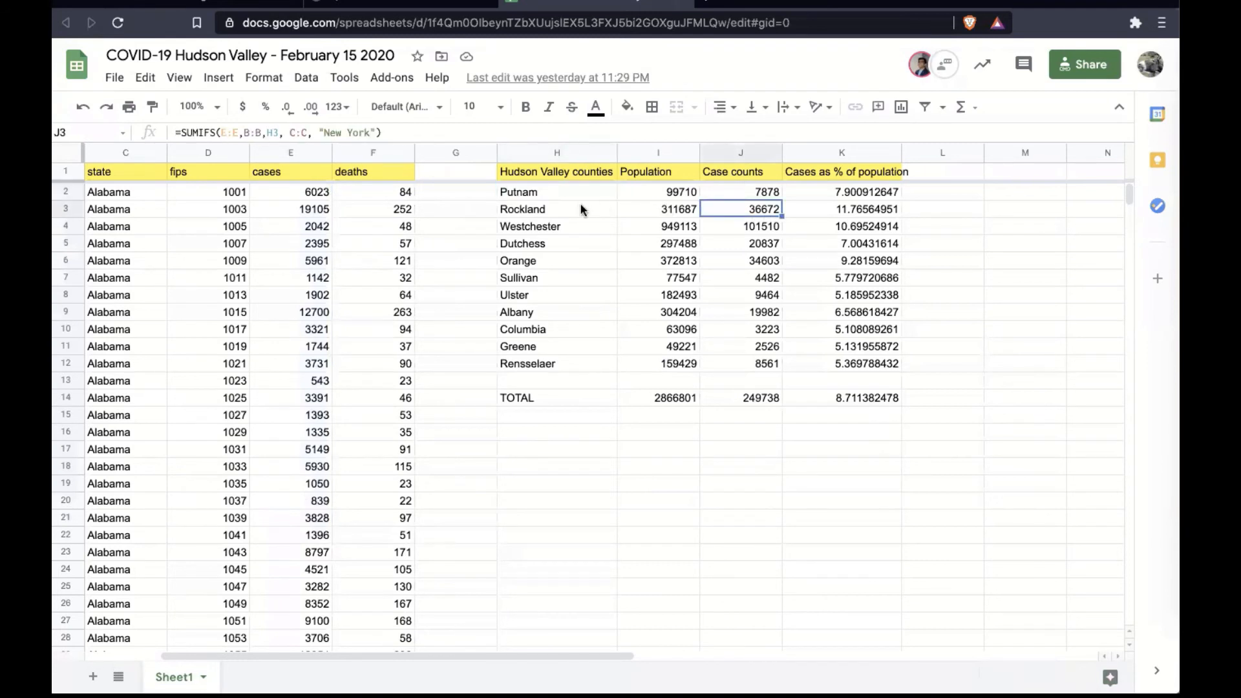
click(580, 206)
click(765, 193)
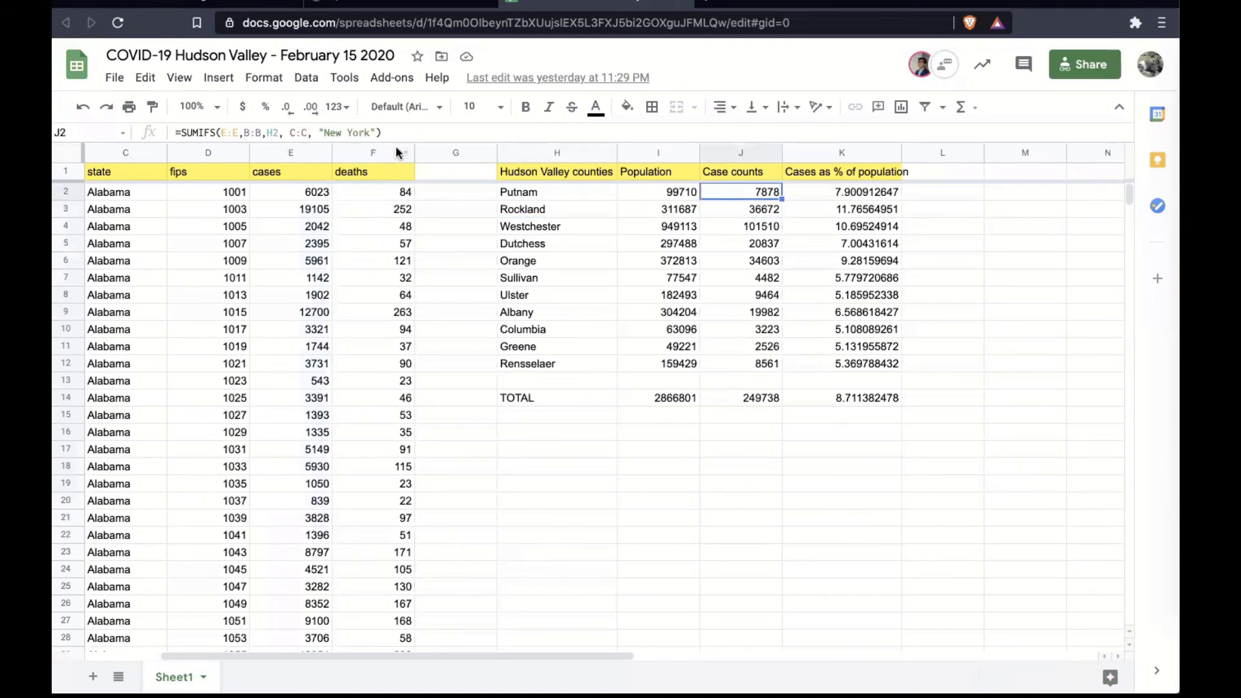
Open Putnam's case-count formula in J2 and examine the SUMIFS function, its syntax help and its sum range E:E
click(389, 133)
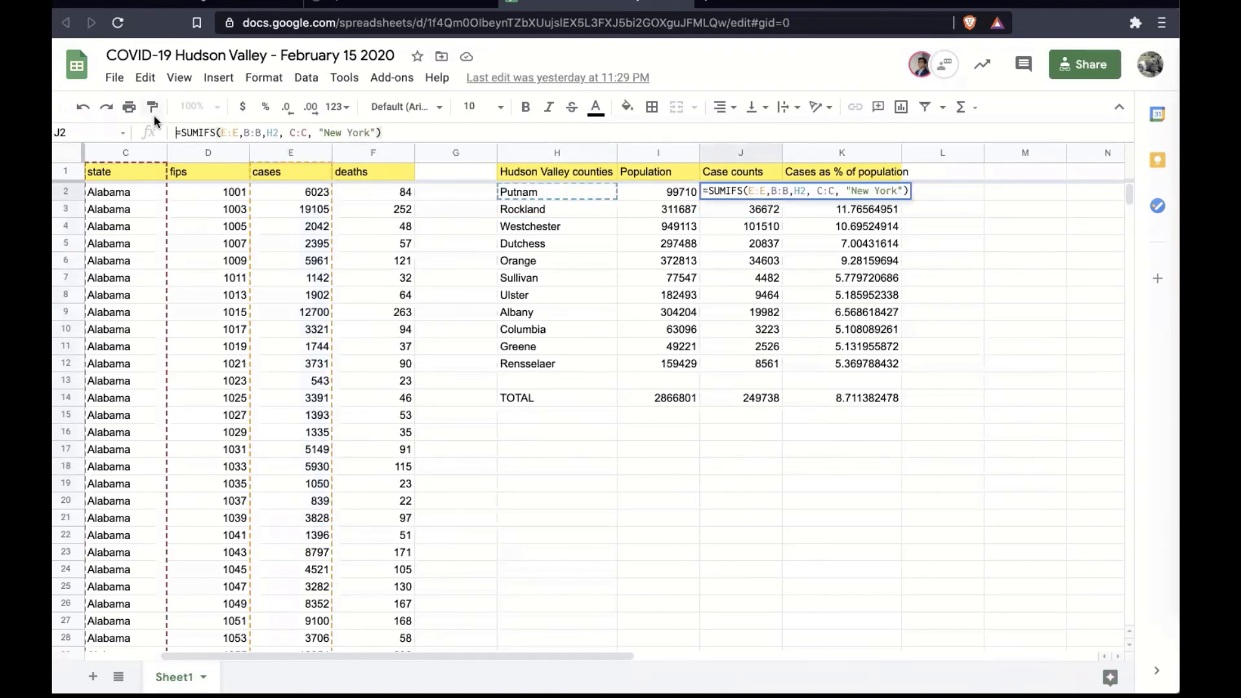
click(741, 191)
drag(741, 192, 728, 191)
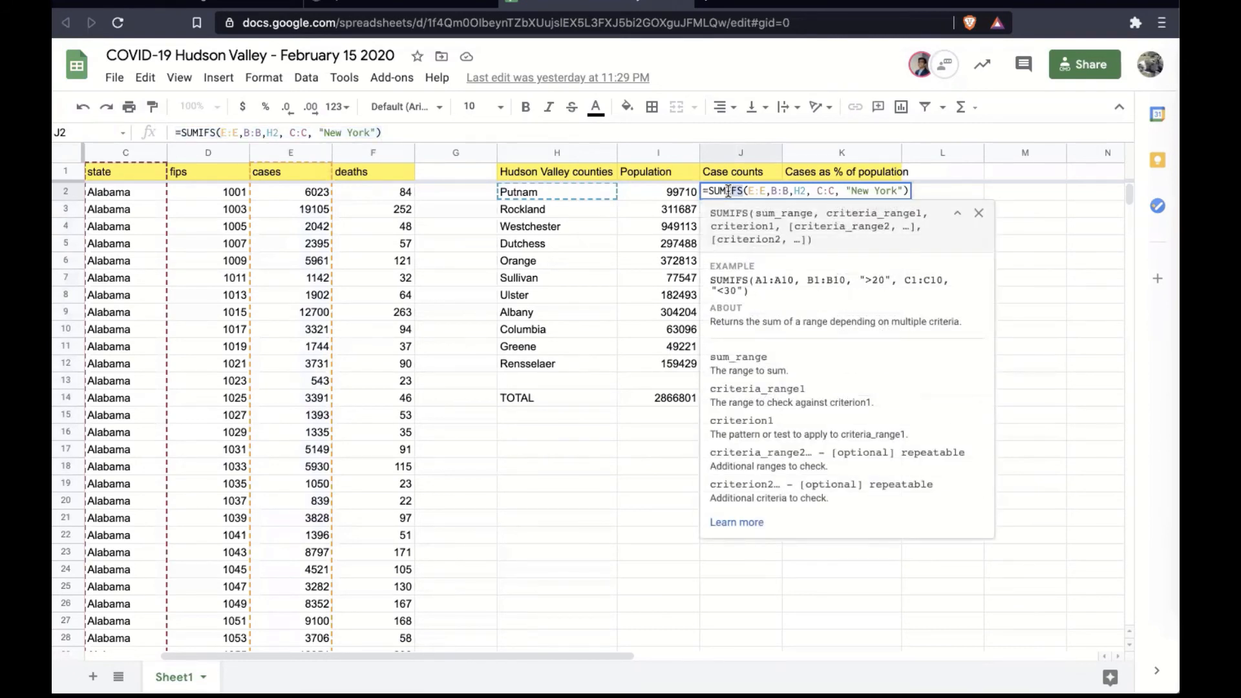
click(728, 190)
drag(757, 214, 807, 240)
click(807, 240)
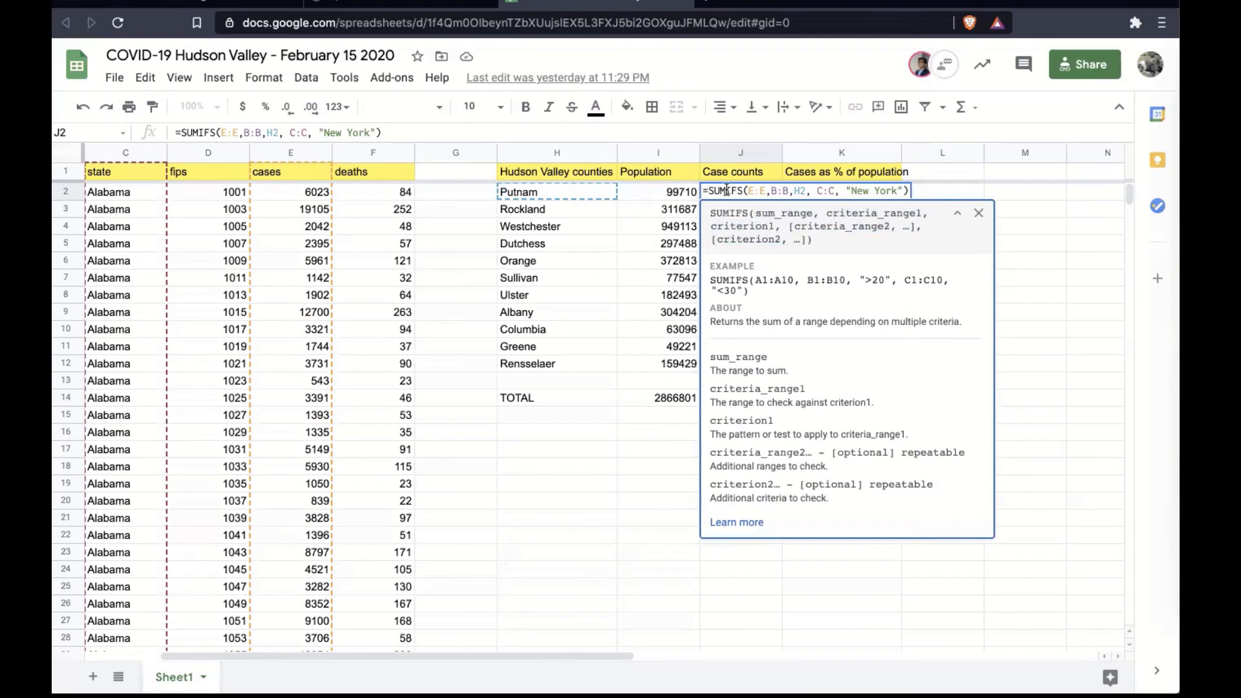
click(763, 189)
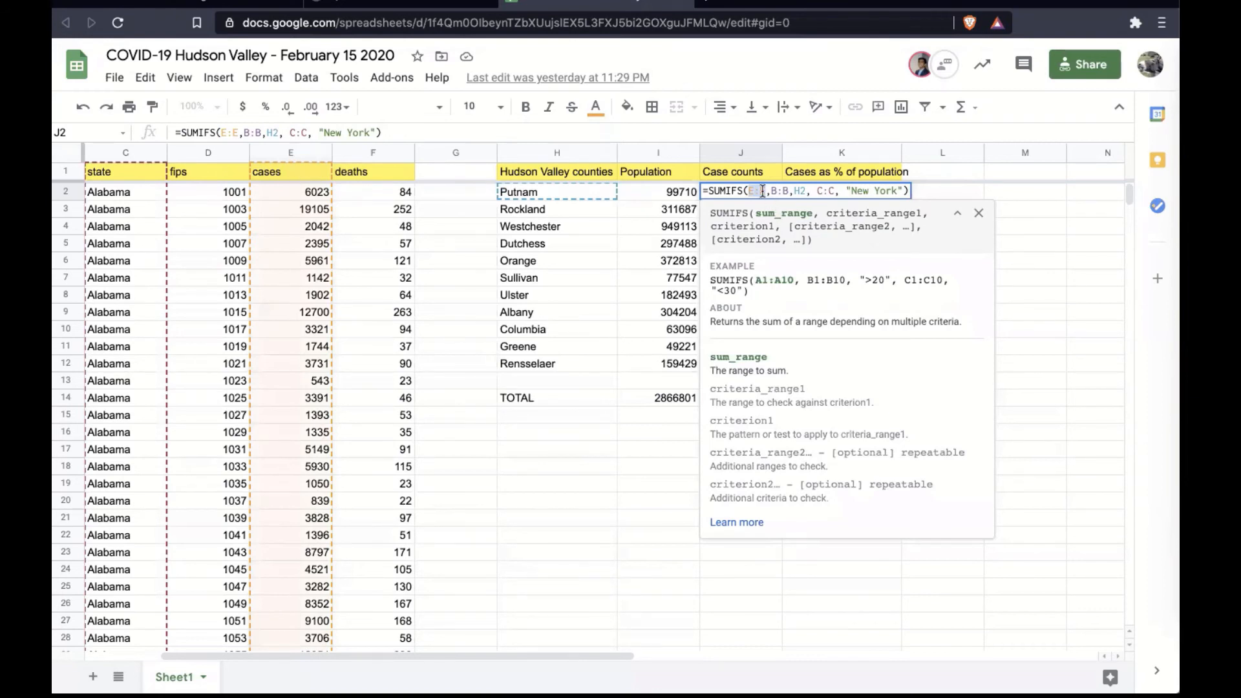
Try limiting the sum range in J2's SUMIFS formula to E1:E10, and undo the change back to E:E
mouse_move(766, 191)
mouse_down()
mouse_move(750, 191)
mouse_move(765, 190)
mouse_up()
click(753, 189)
text(1)
key(Right)
key(Right)
text(10)
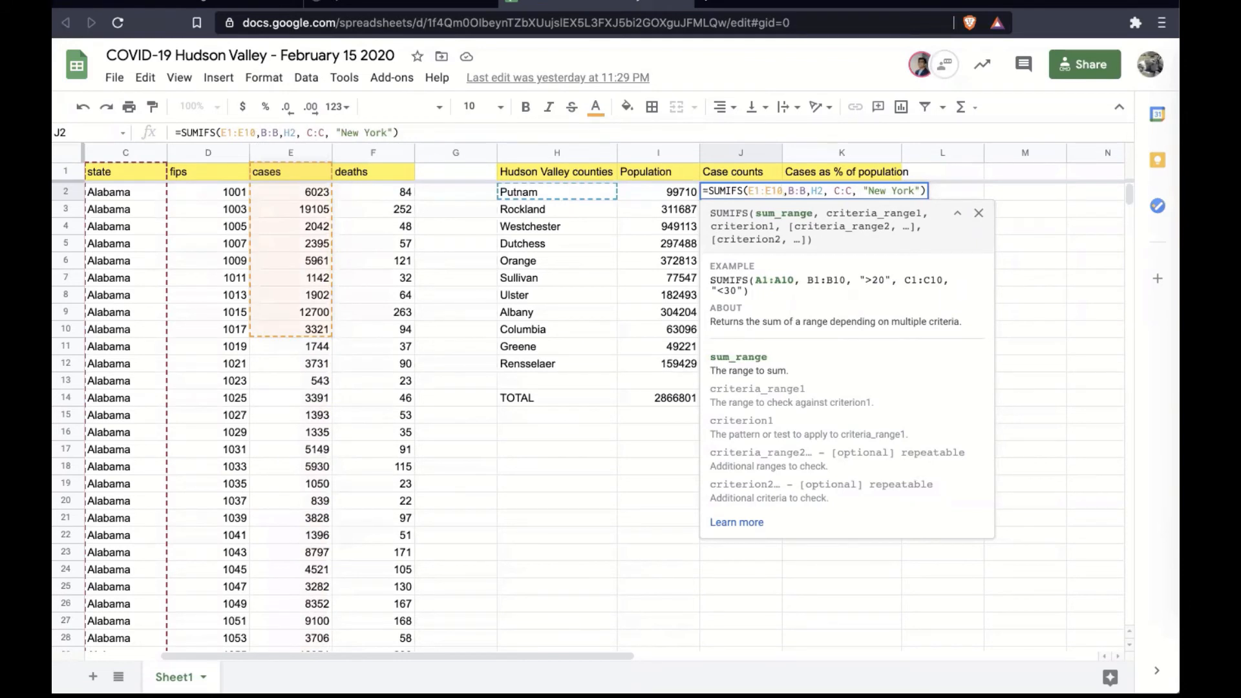
key(ctrl+z)
key(ctrl+z)
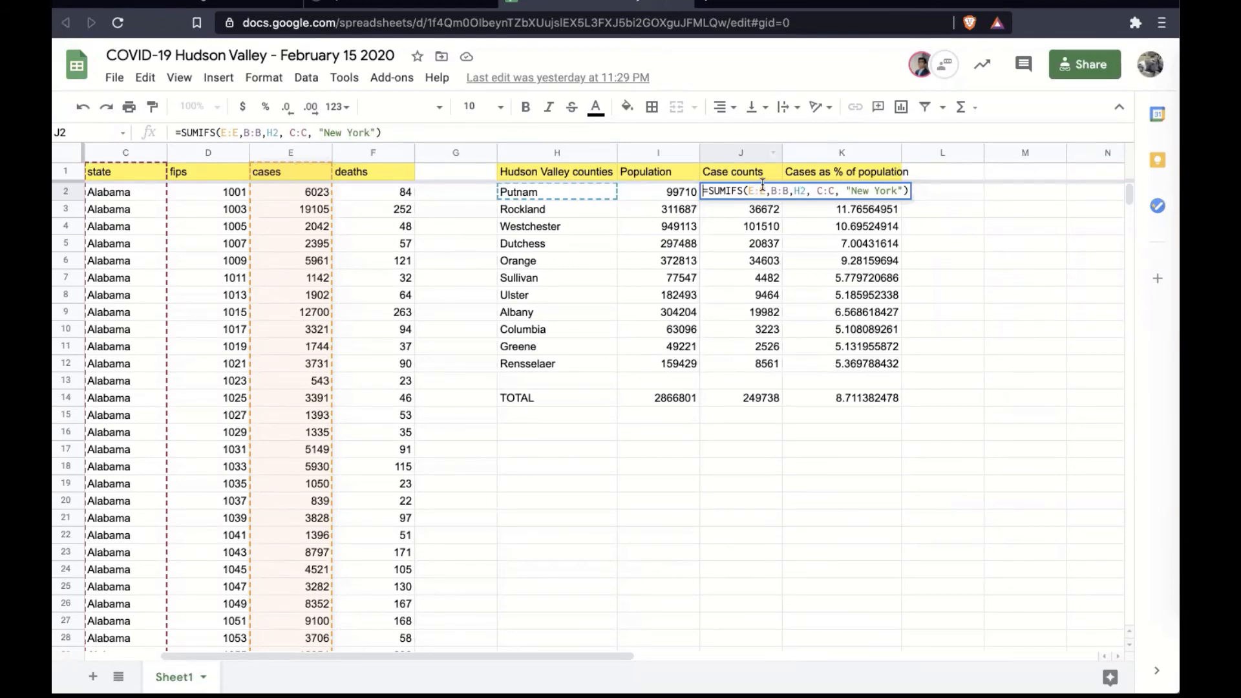
Examine the sum range E:E, the county criteria range B:B and the criterion H2 in J2's formula, and leave it without edits
drag(749, 188, 768, 188)
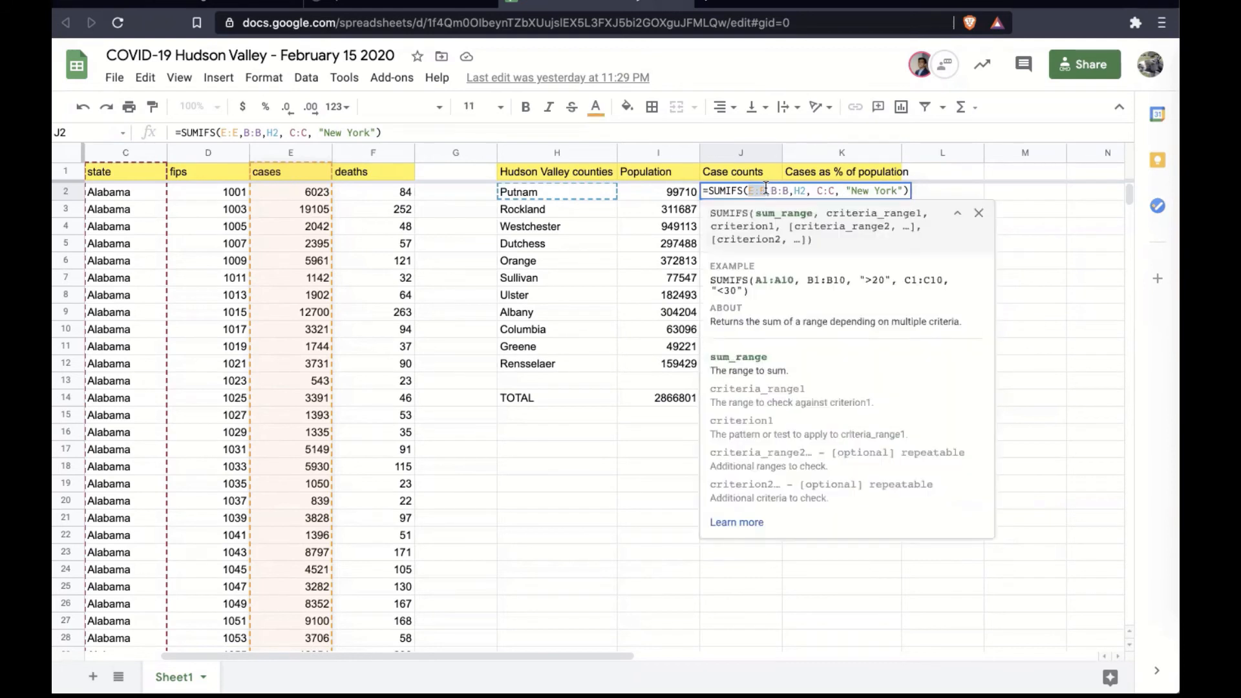
click(765, 188)
drag(773, 192, 790, 191)
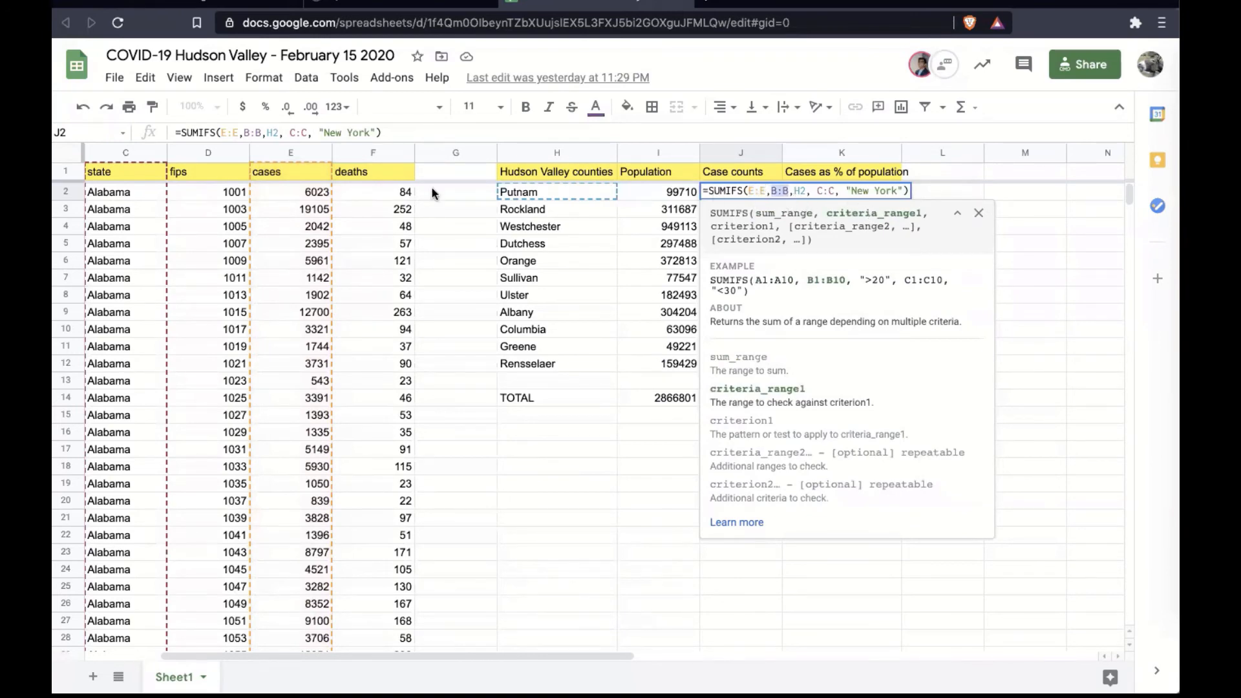
scroll(150, 164, left, 1)
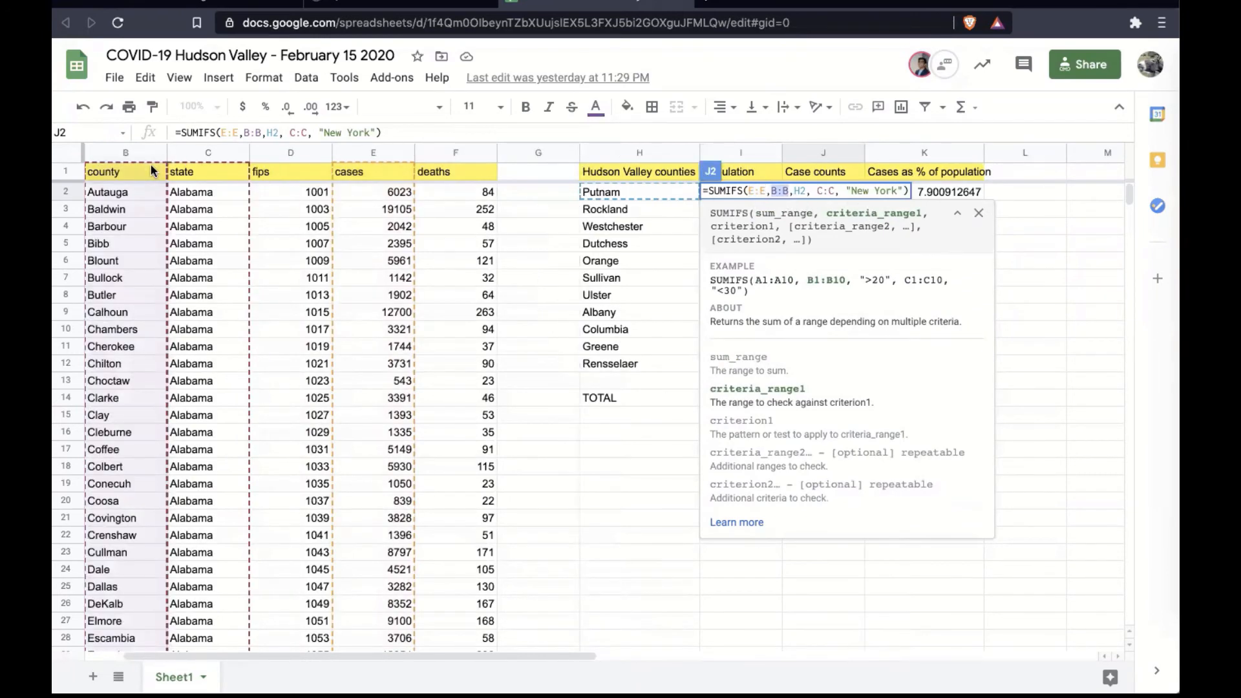
scroll(150, 165, left, 1)
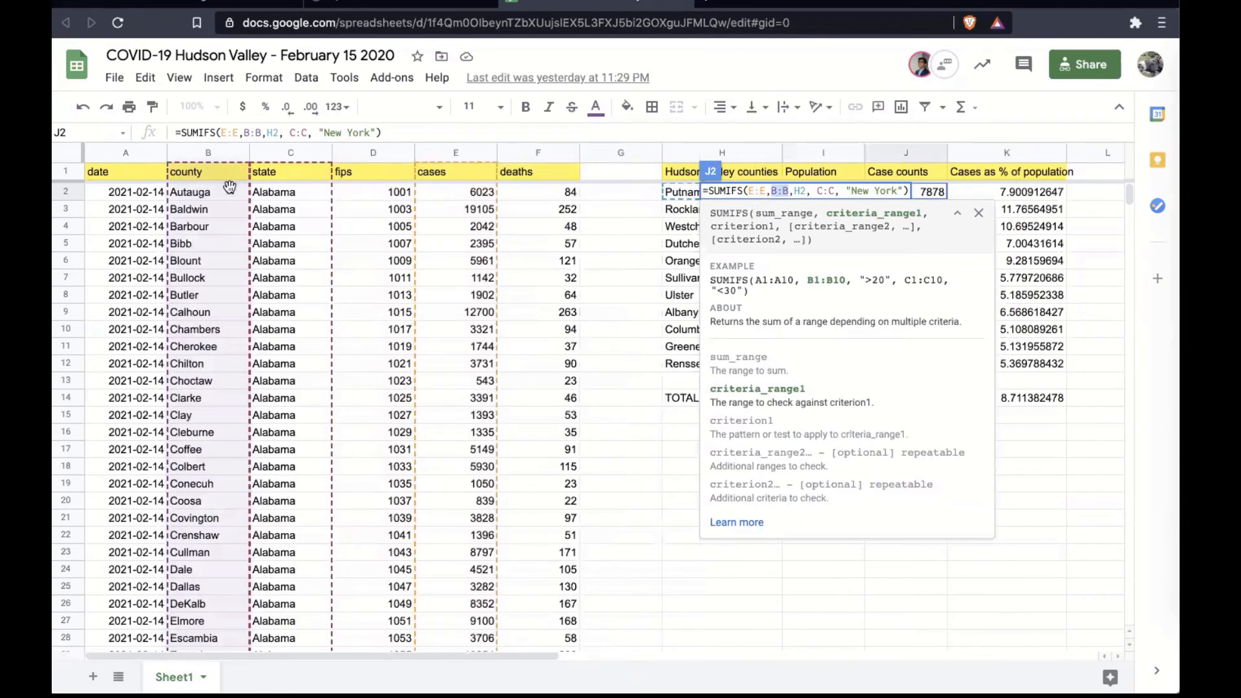
click(788, 190)
drag(771, 190, 789, 191)
drag(807, 190, 794, 190)
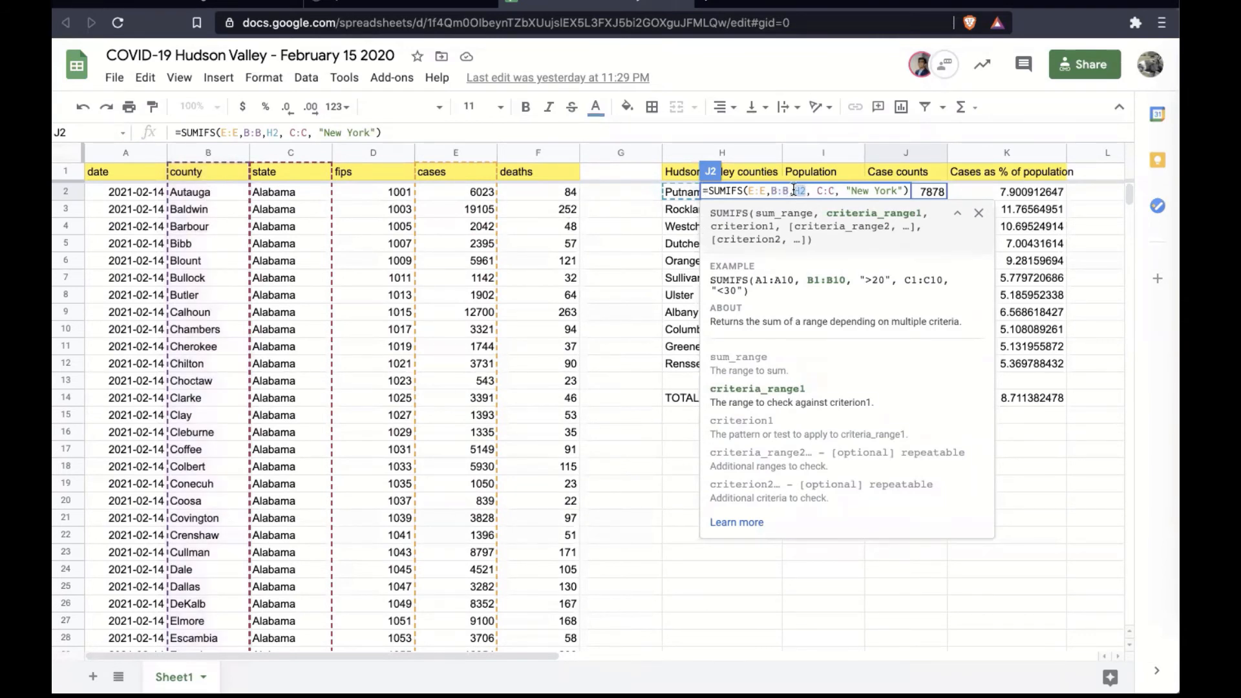
key(Escape)
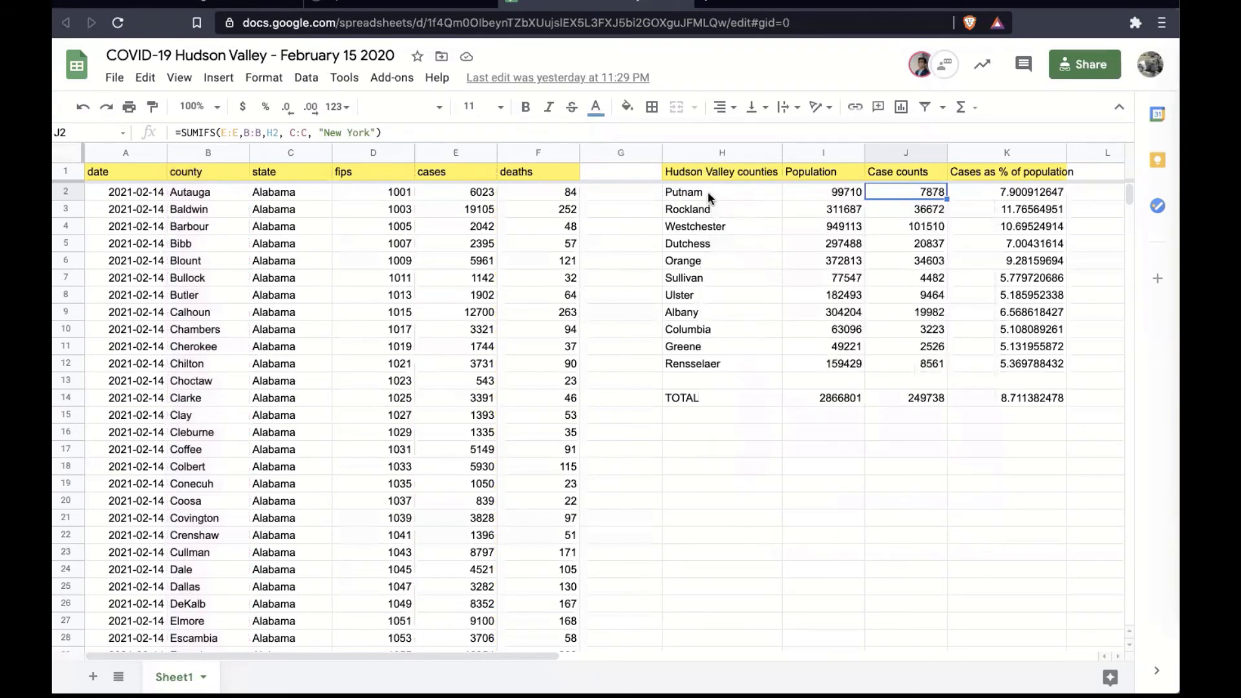
Check county cell H2, reopen J2's formula and examine its county arguments B:B and H2 and its state arguments C:C and "New York"
click(708, 192)
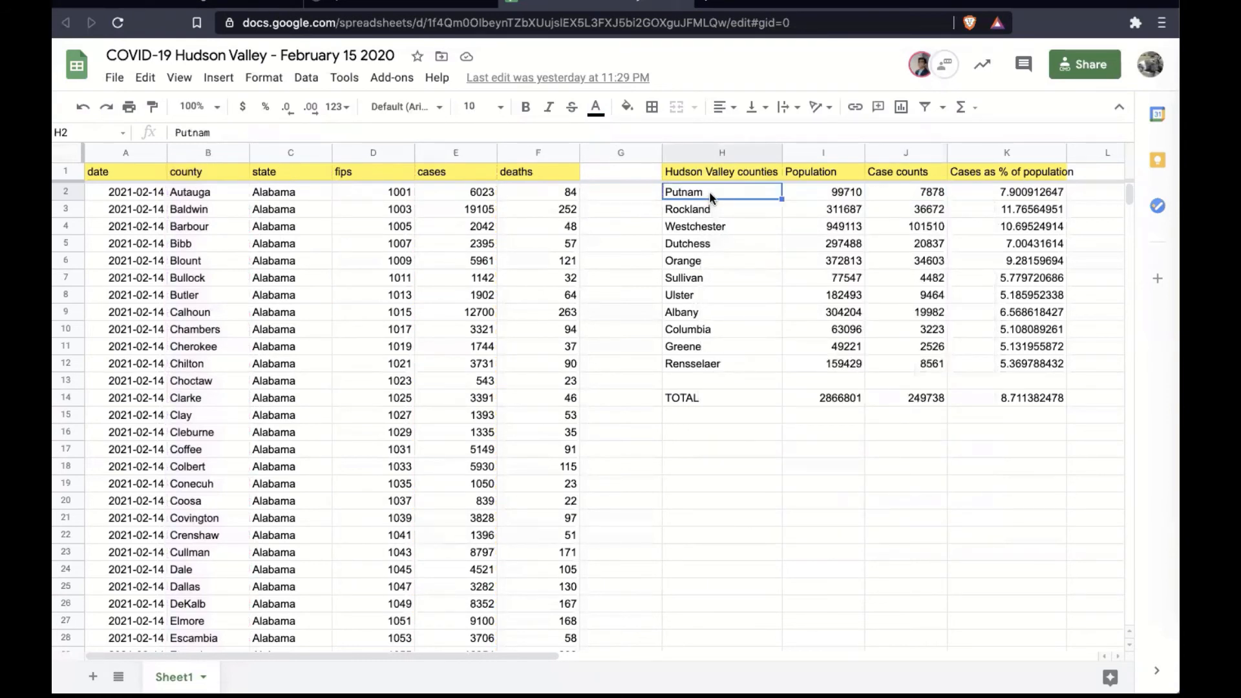
double_click(891, 190)
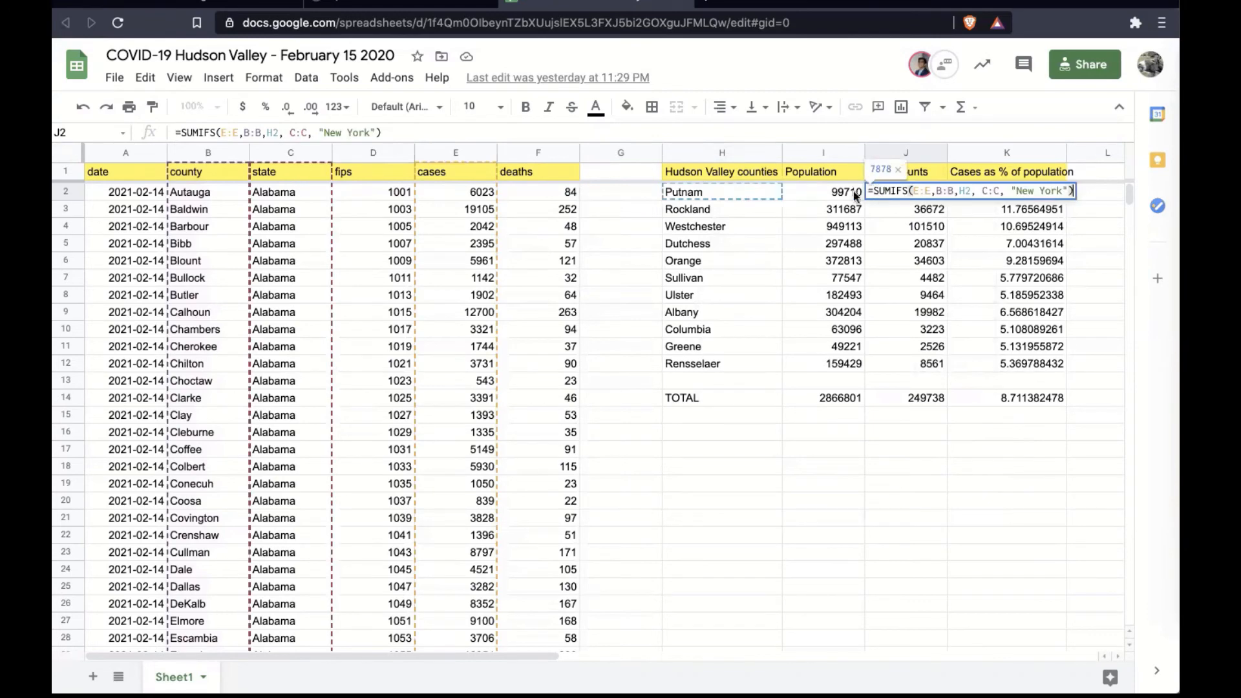
double_click(945, 191)
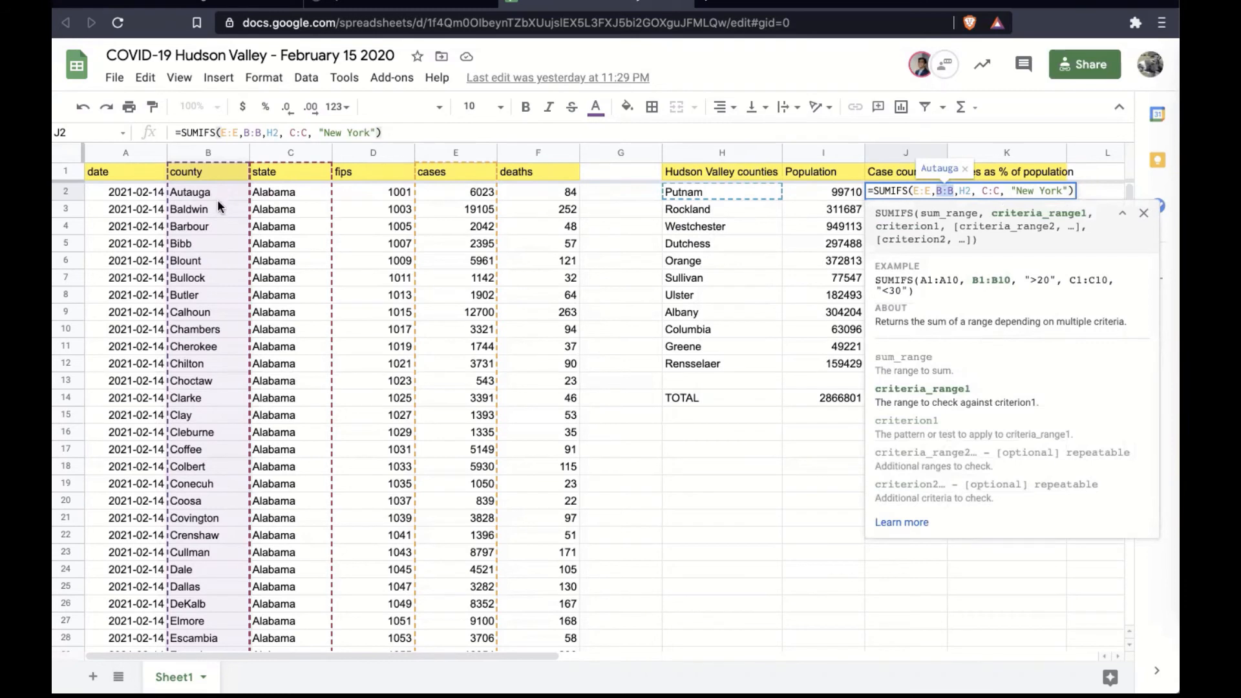
click(966, 191)
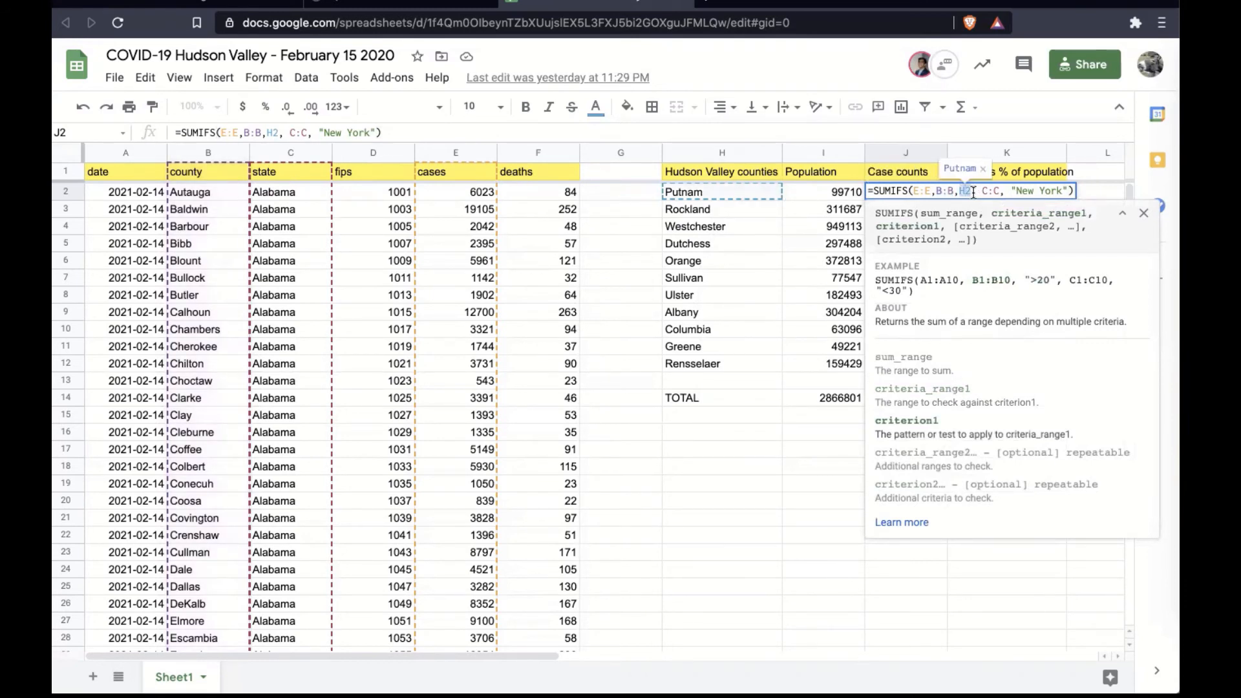
click(913, 190)
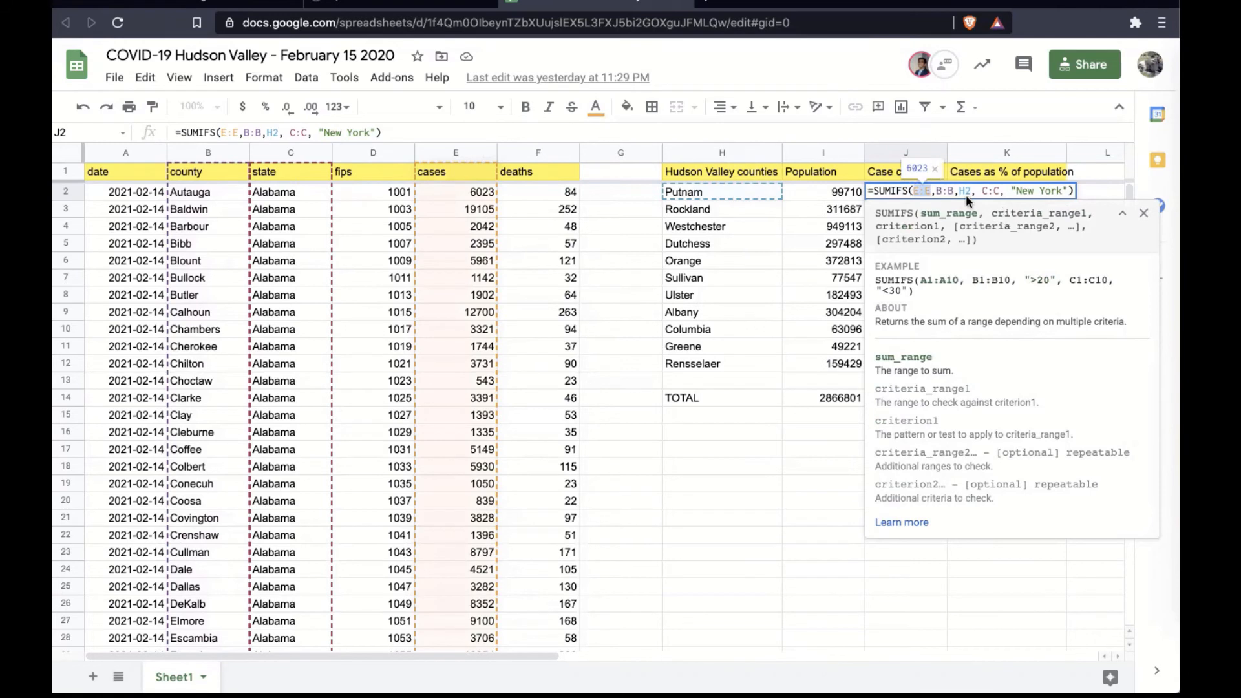
click(949, 190)
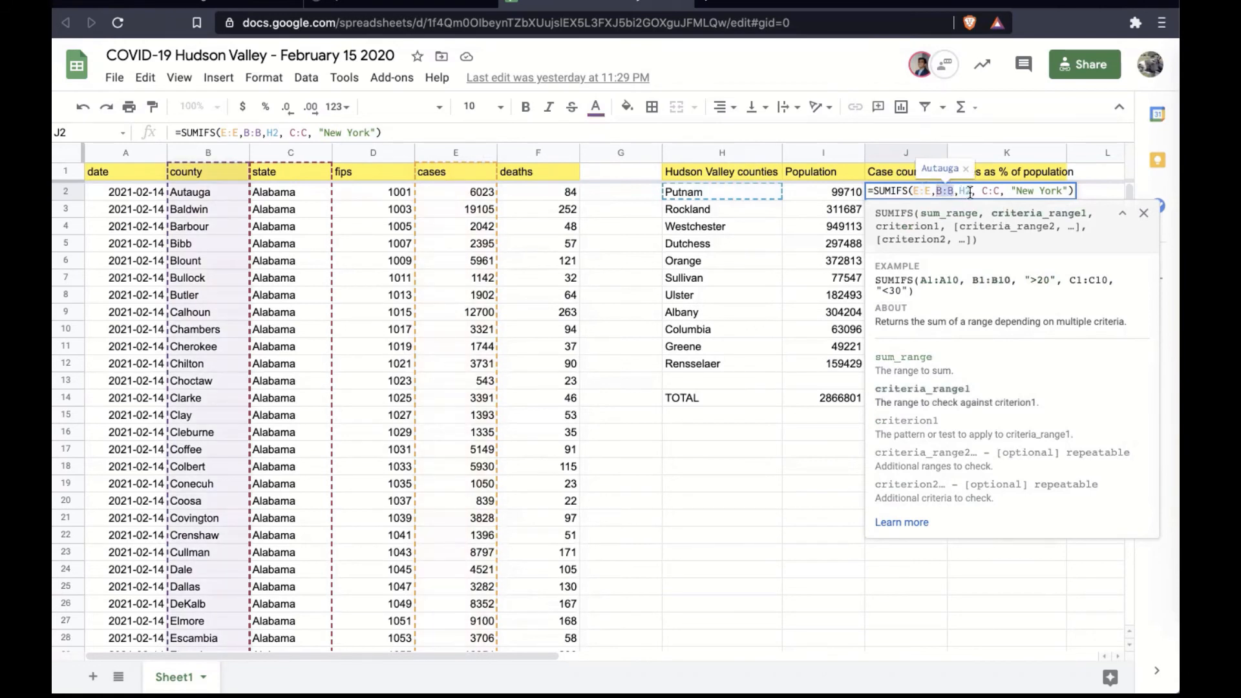
click(969, 191)
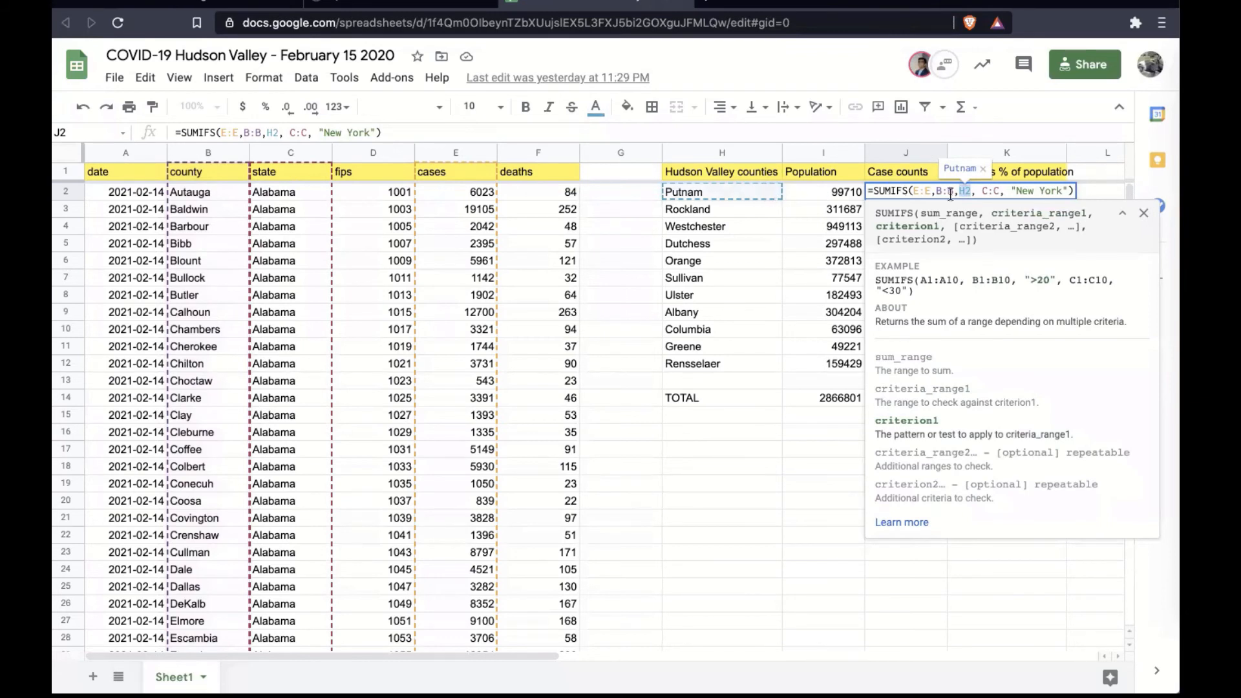
click(998, 193)
drag(998, 192, 983, 192)
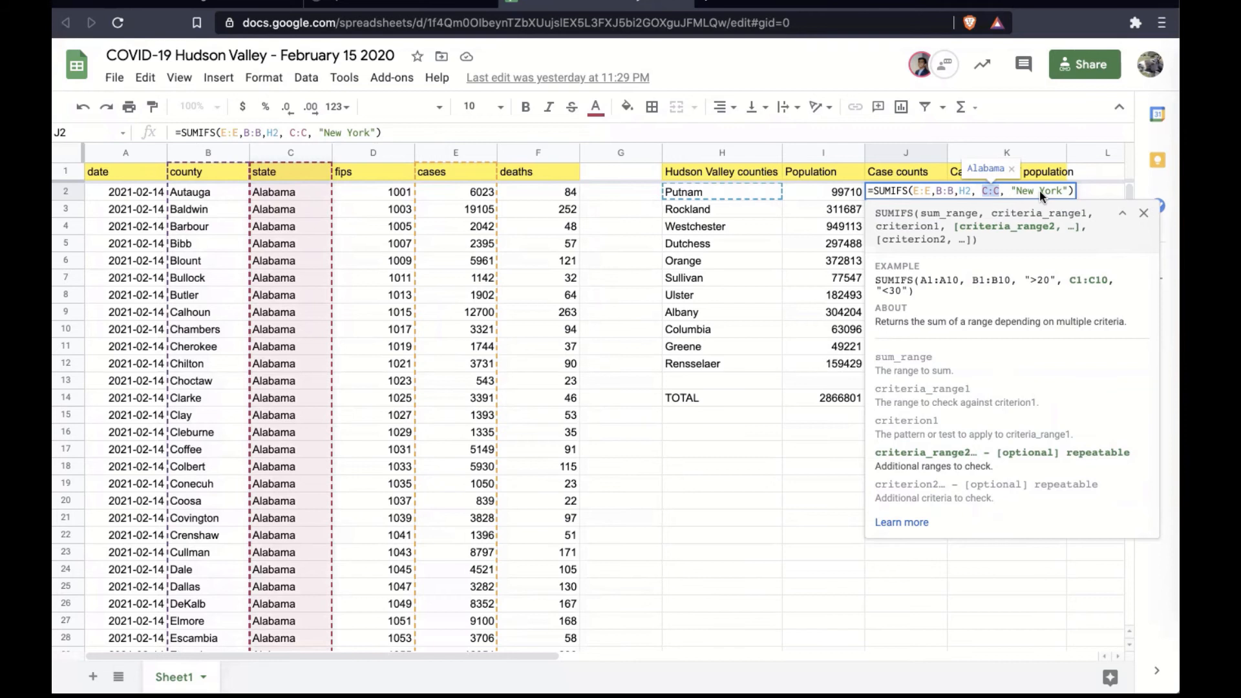
click(1018, 191)
Try J2's formula without the state condition as =SUMIFS(E:E,B:B,H2), and restore the C:C, "New York" arguments
click(973, 191)
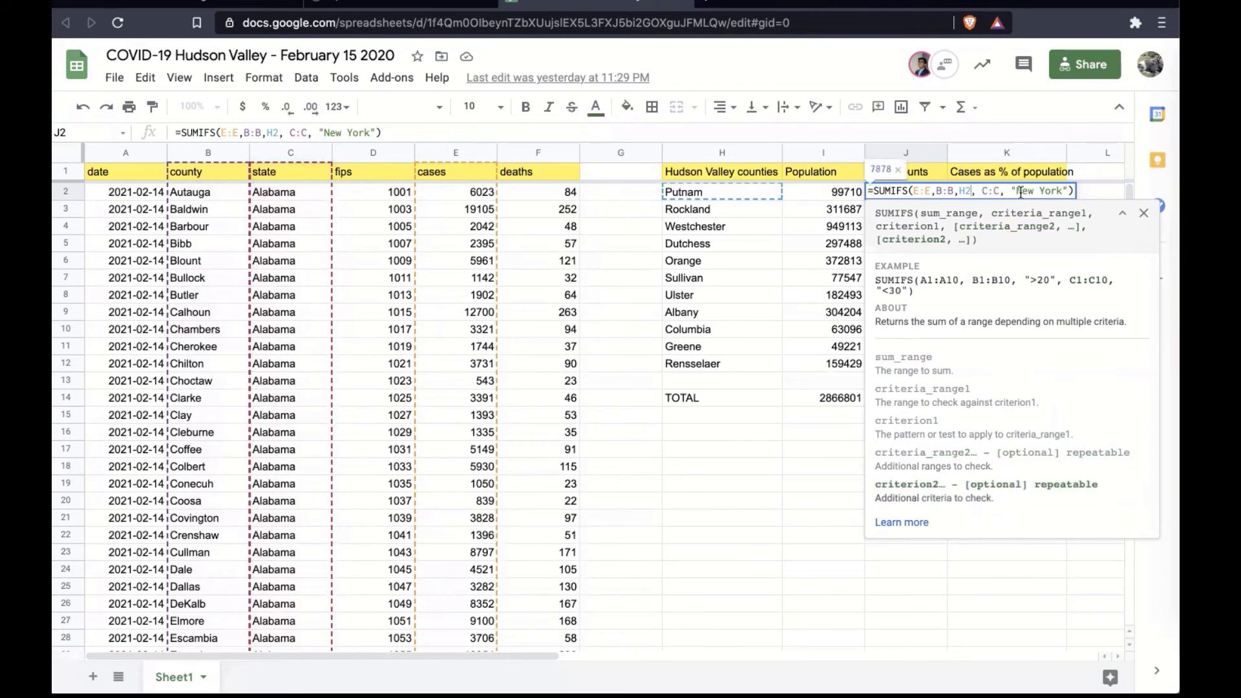
key(shift+End)
key(BackSpace)
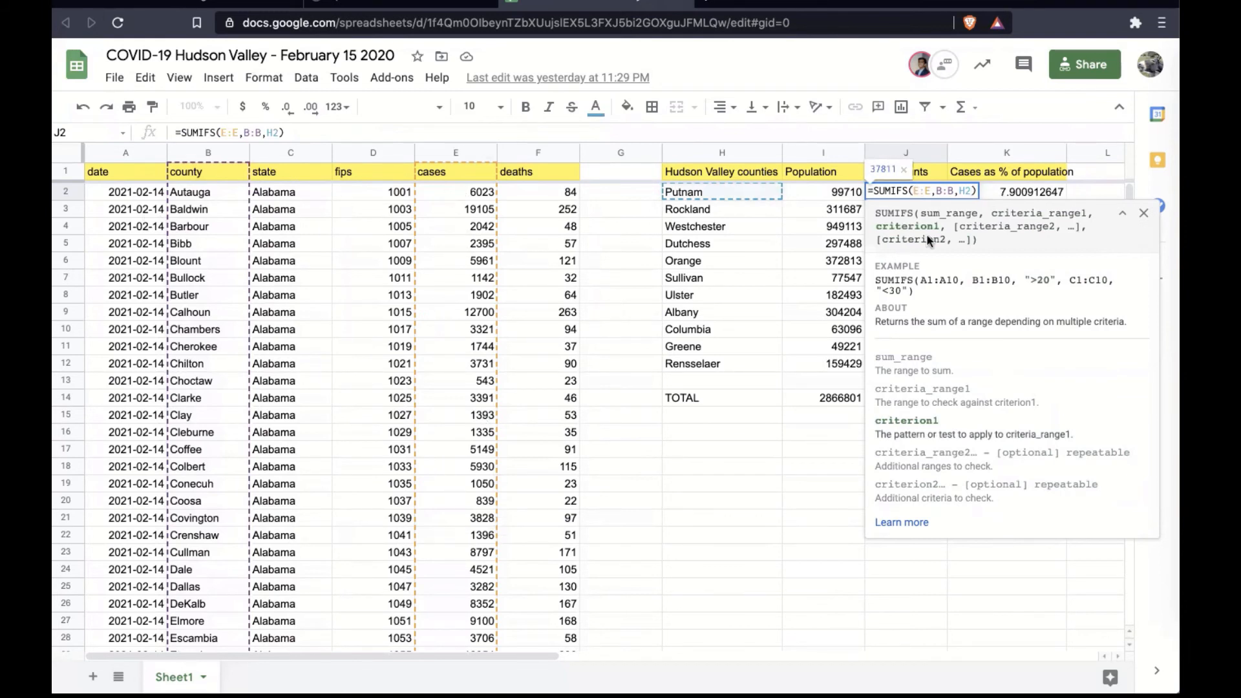
drag(938, 192, 951, 192)
click(952, 192)
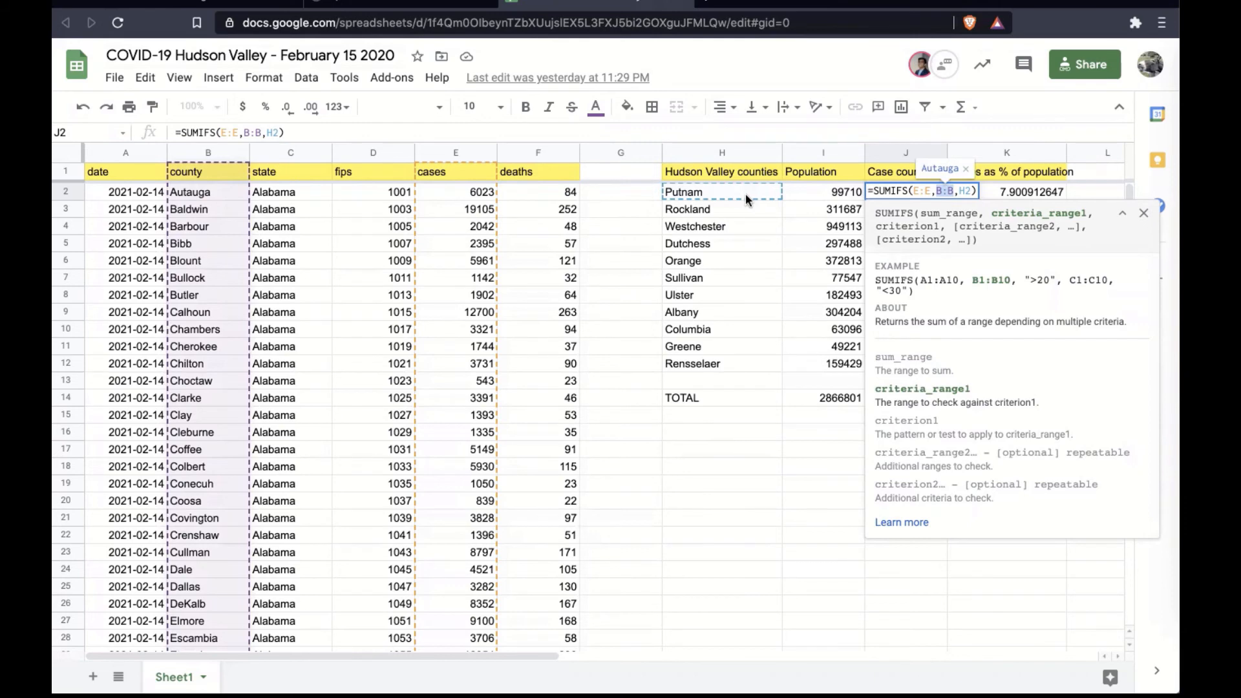
text(, C:C, "New York")
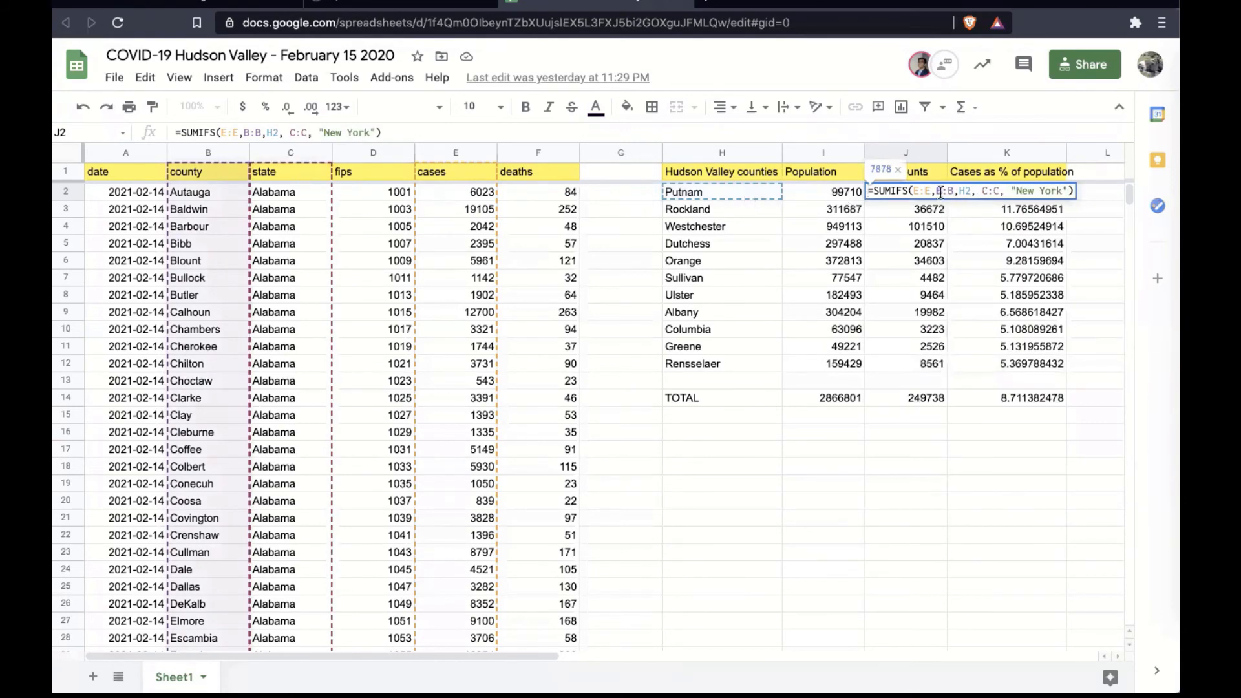
Review the state condition and the complete SUMIFS formula in J2, and leave the cell without edits
drag(942, 191, 1073, 191)
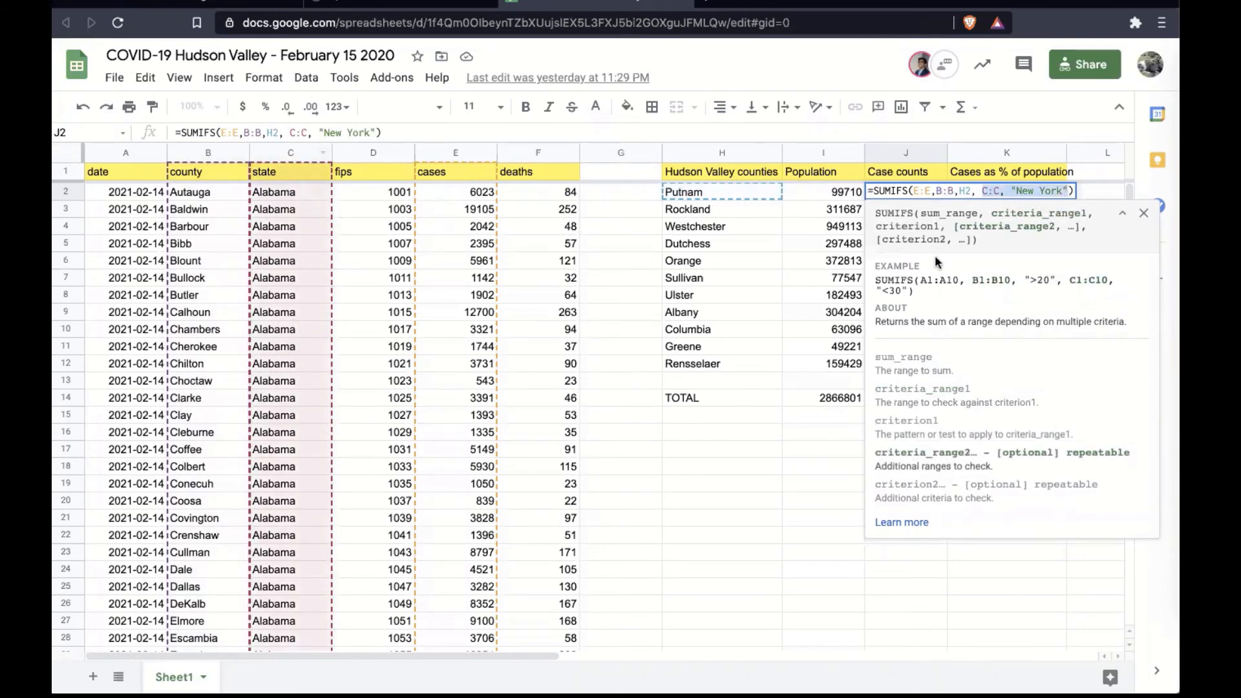
drag(915, 190, 1069, 191)
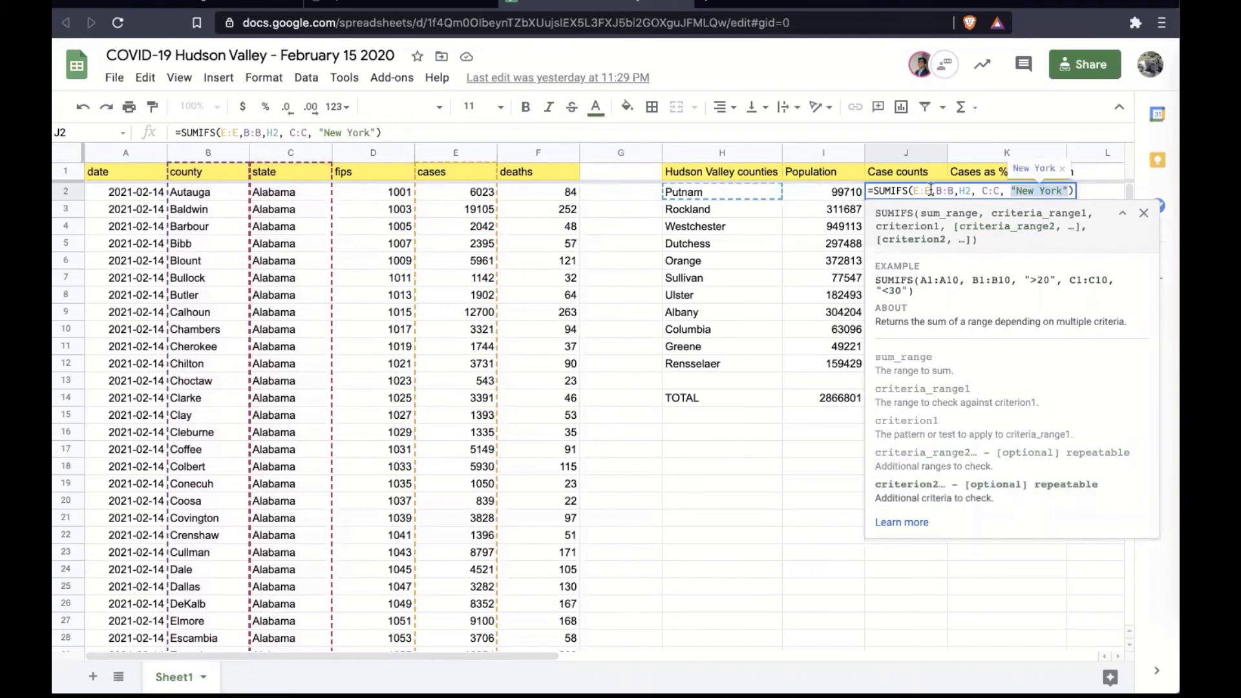
drag(875, 189, 1076, 190)
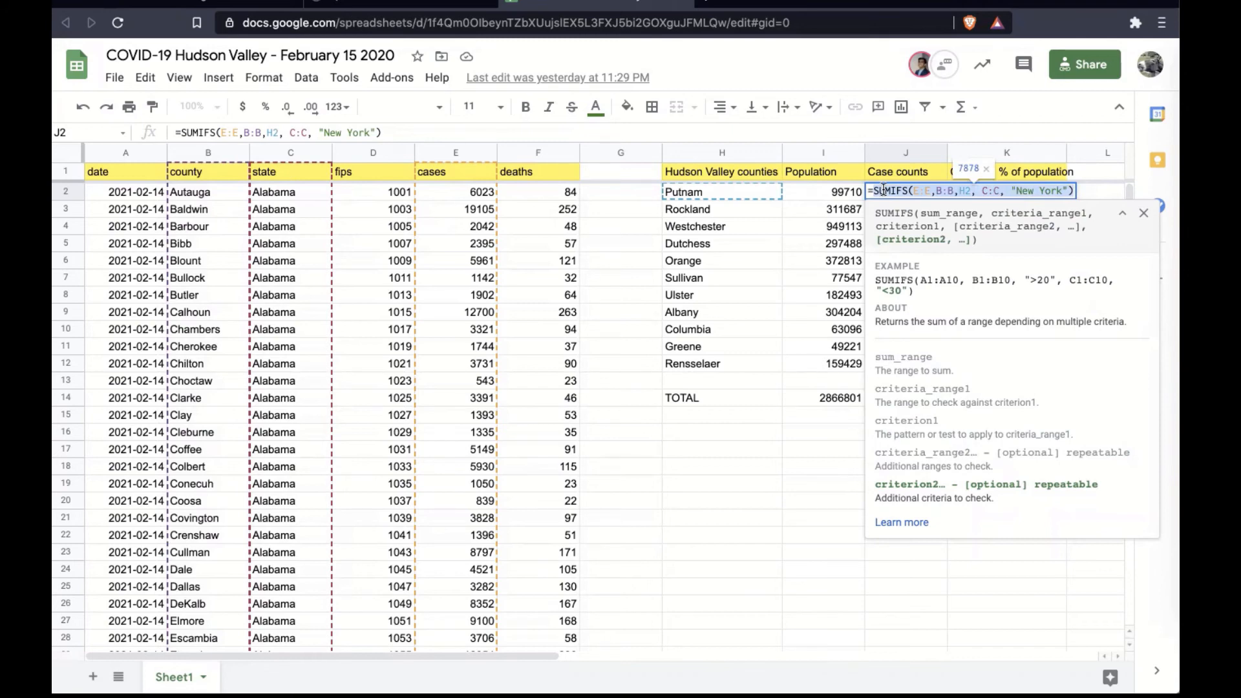
key(Escape)
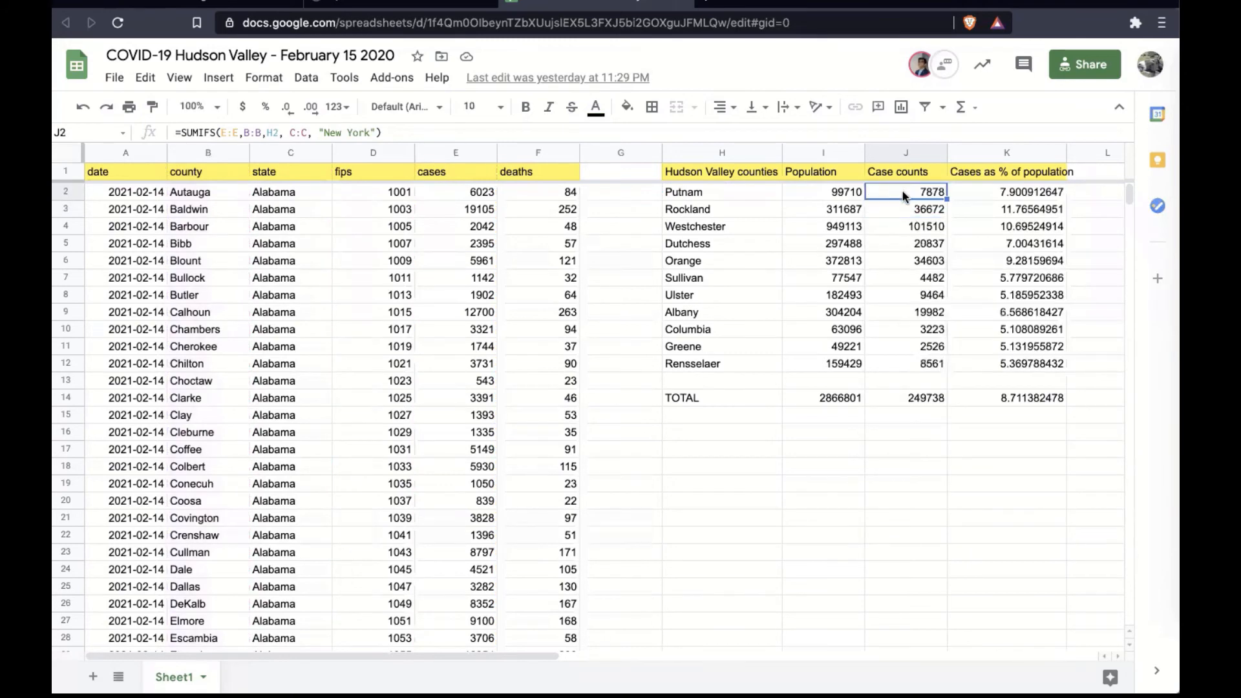
Inspect the case-count formulas for Rockland and Westchester in J3 and J4, opening J4's to compare its criterion with county cell H4
click(899, 205)
click(899, 221)
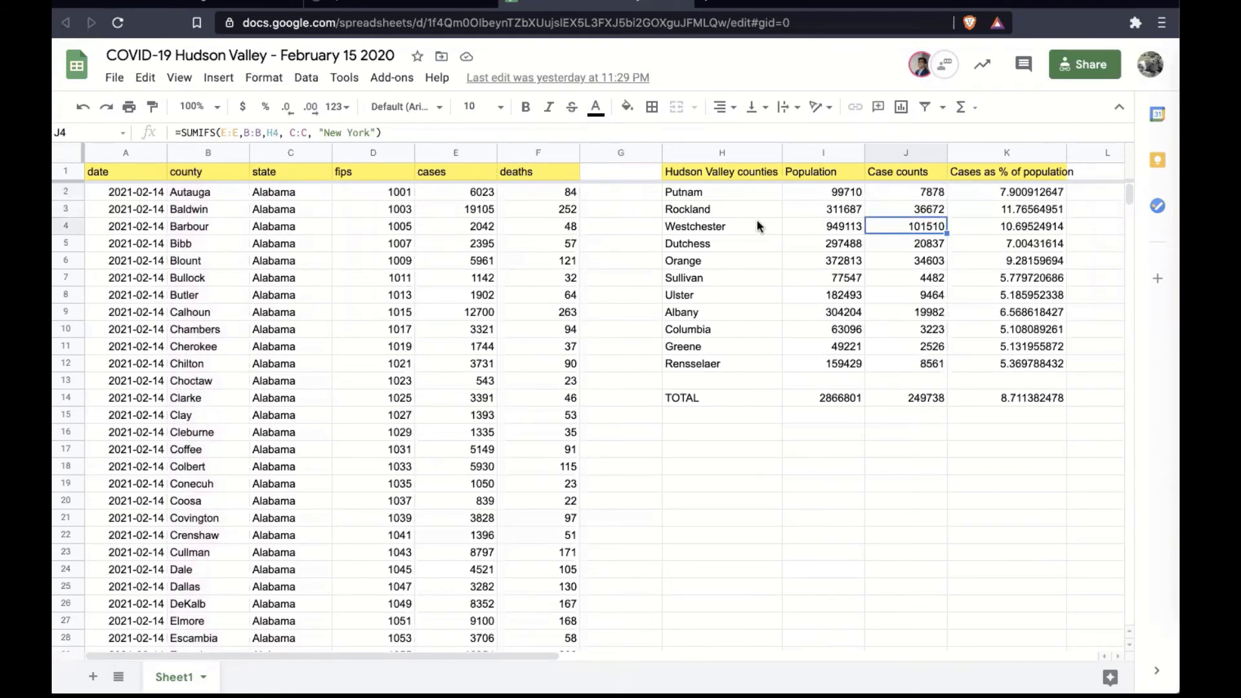
click(758, 227)
double_click(881, 226)
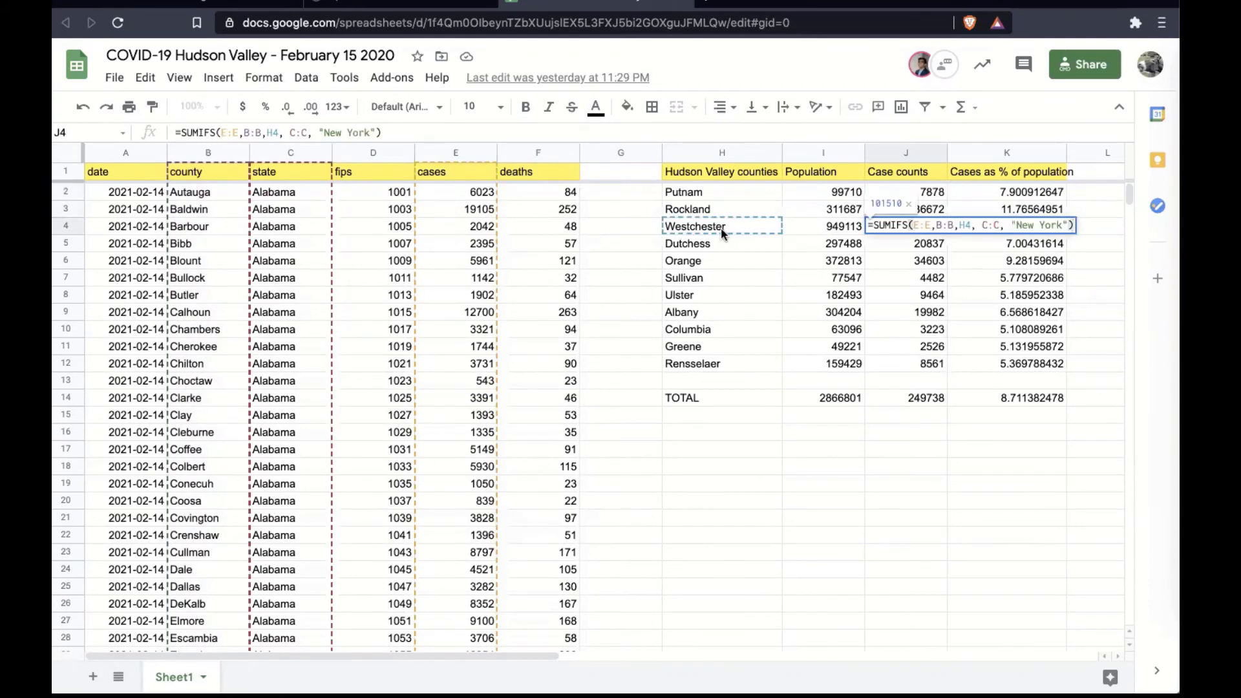
Leave J4 without edits, compare the case-count formulas in J5 and J2, and select the case counts in J2:J12
key(Escape)
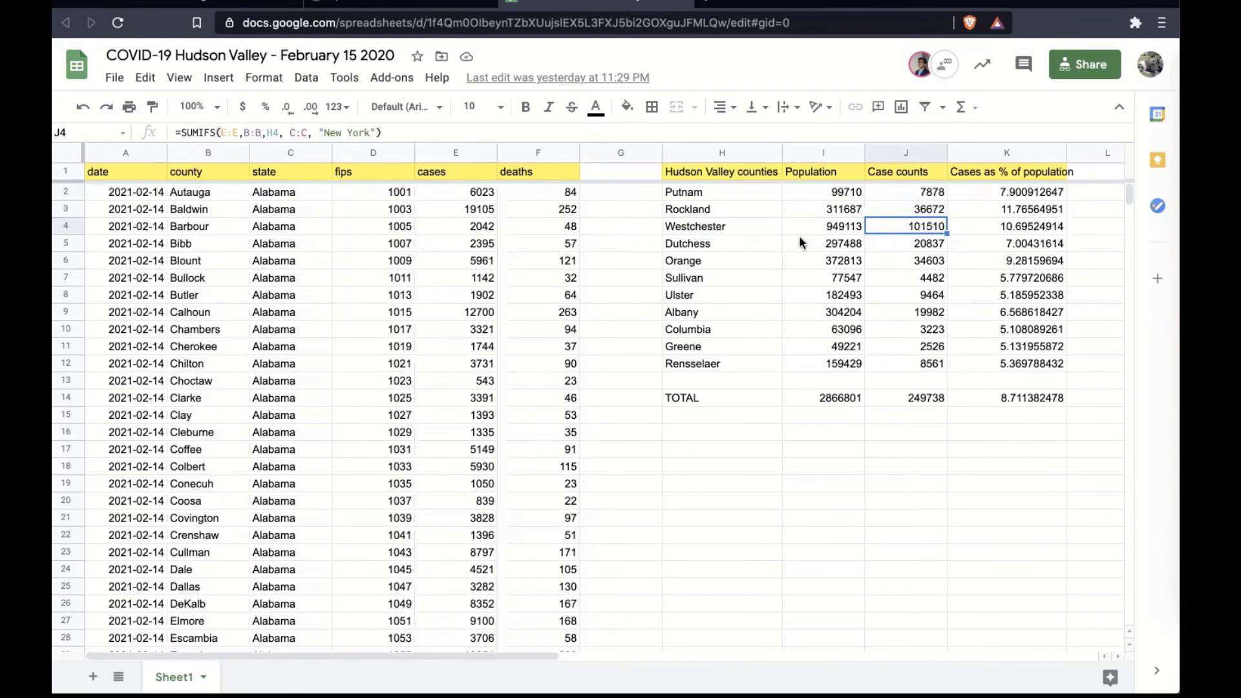
click(896, 244)
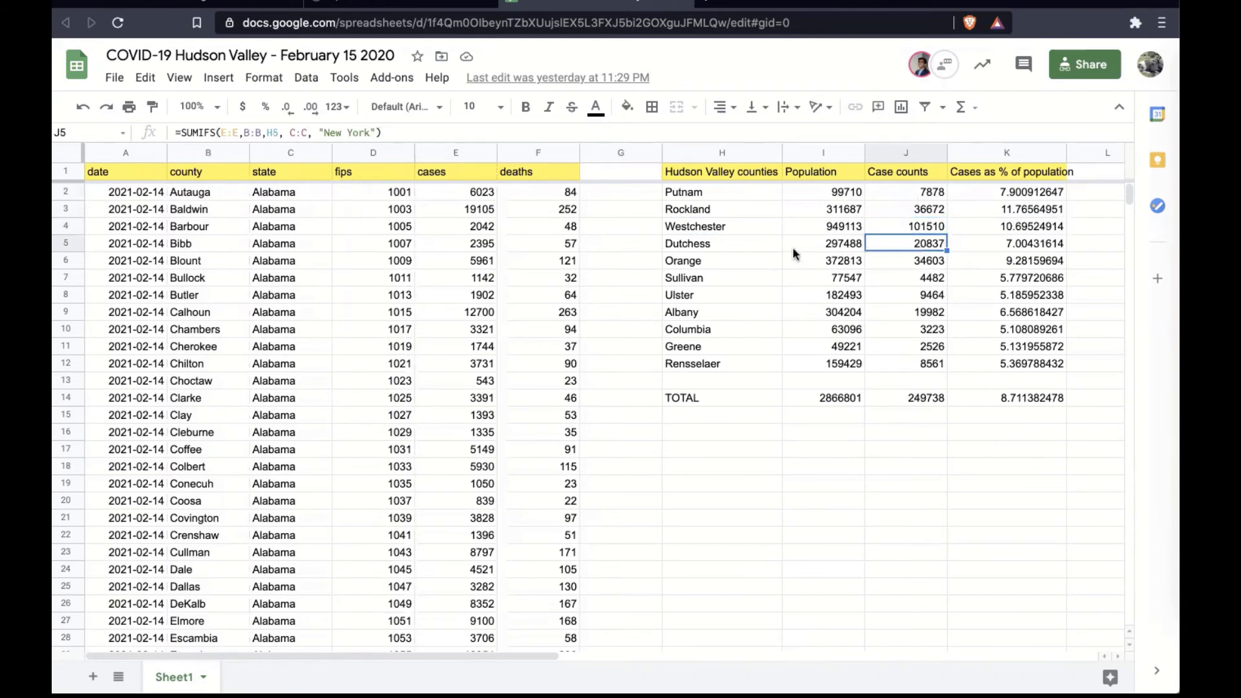
click(927, 198)
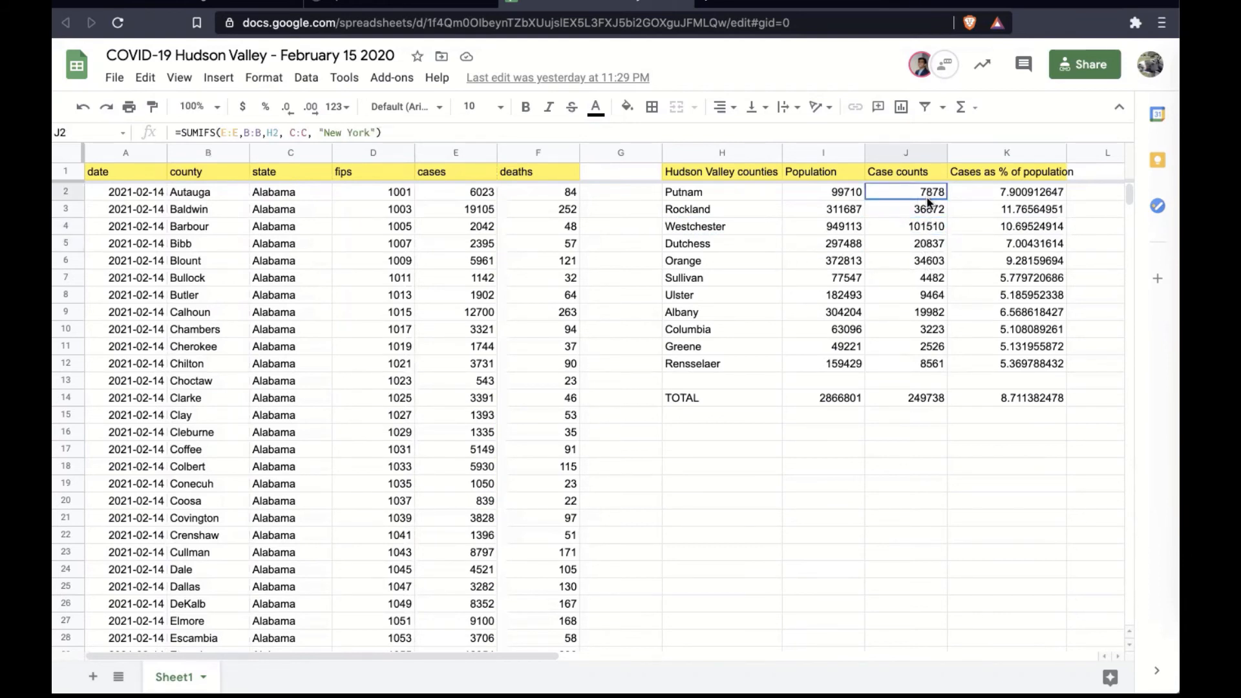
drag(929, 202, 918, 364)
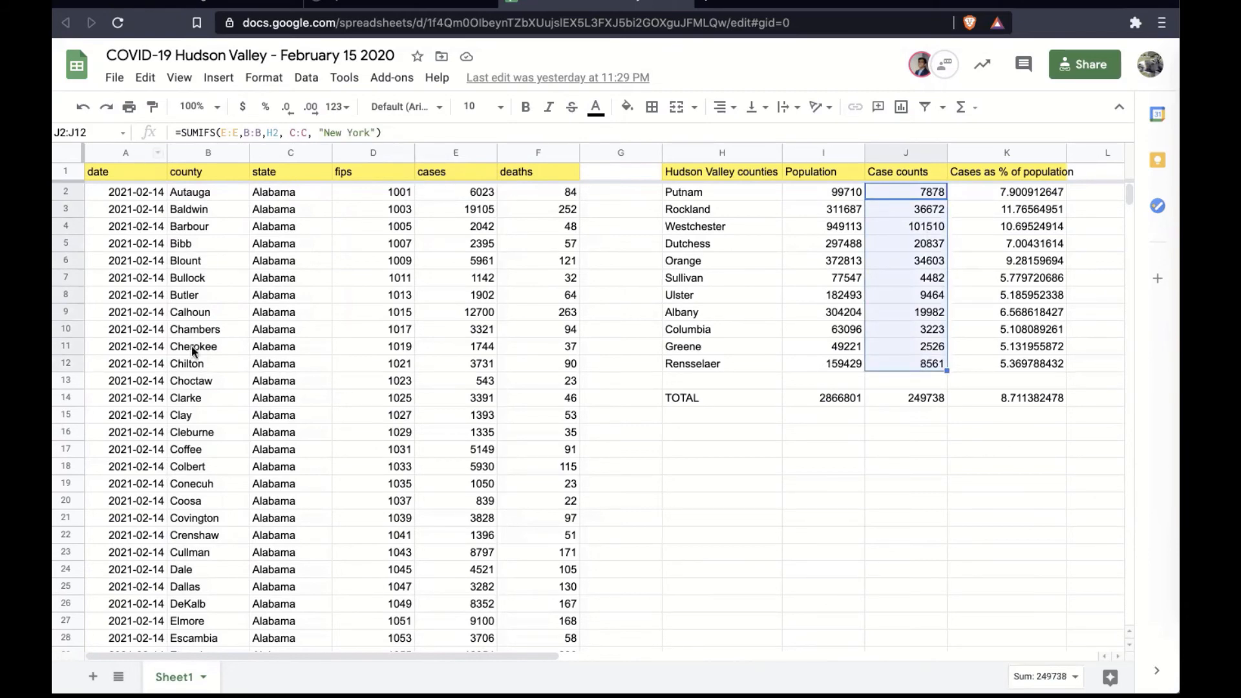
Look through the county records from Alabama into Alaska that the case counts draw on
scroll(191, 349, down, 12)
scroll(192, 345, down, 13)
scroll(194, 352, up, 20)
scroll(249, 406, down, 18)
scroll(255, 417, up, 18)
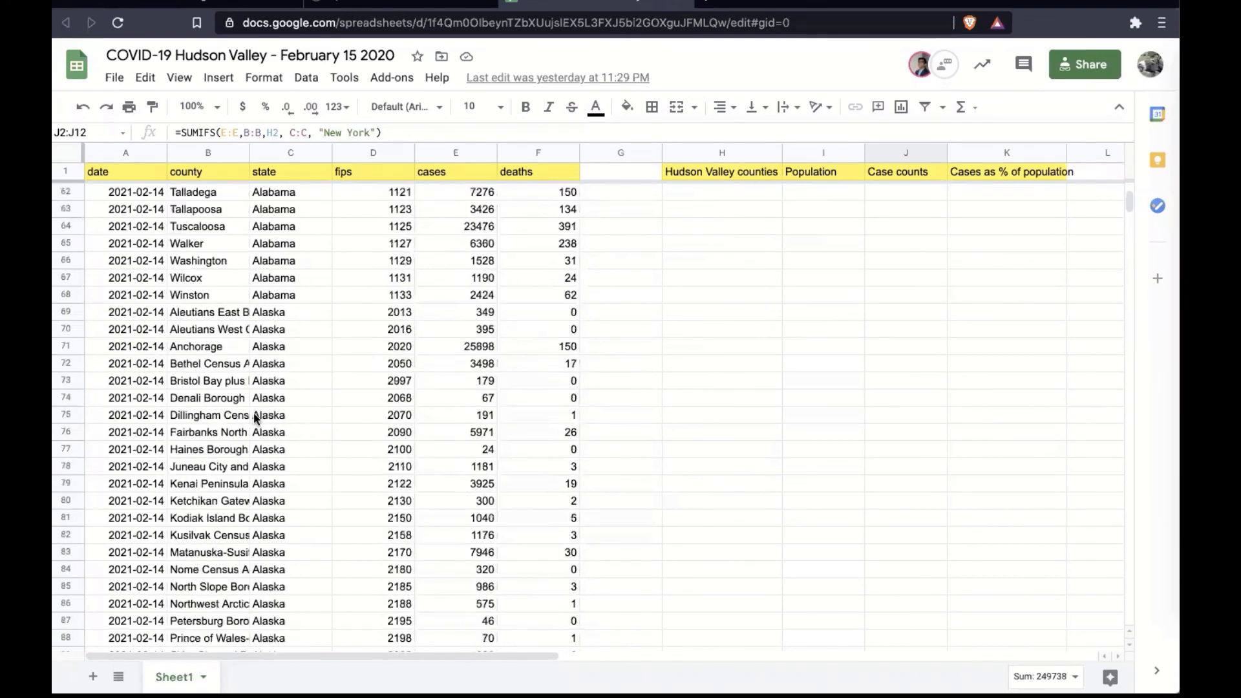
Reopen J2's formula, examine its sum range E:E, and leave the cell without edits
click(914, 188)
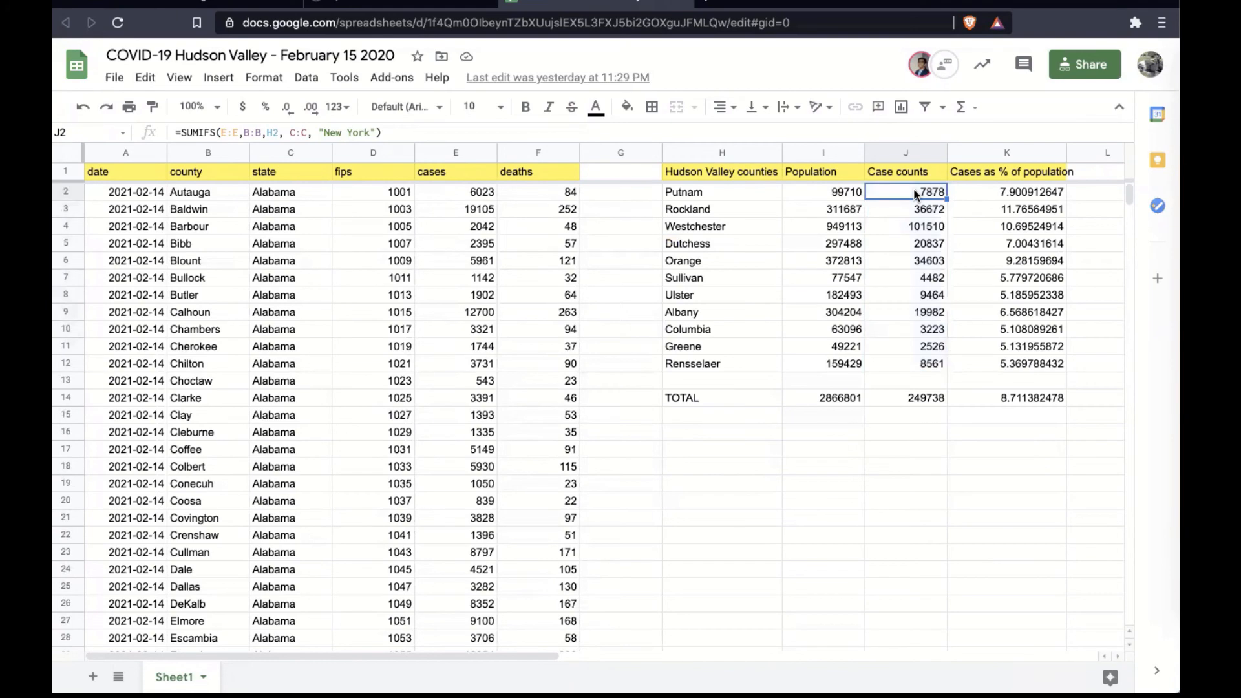
double_click(914, 188)
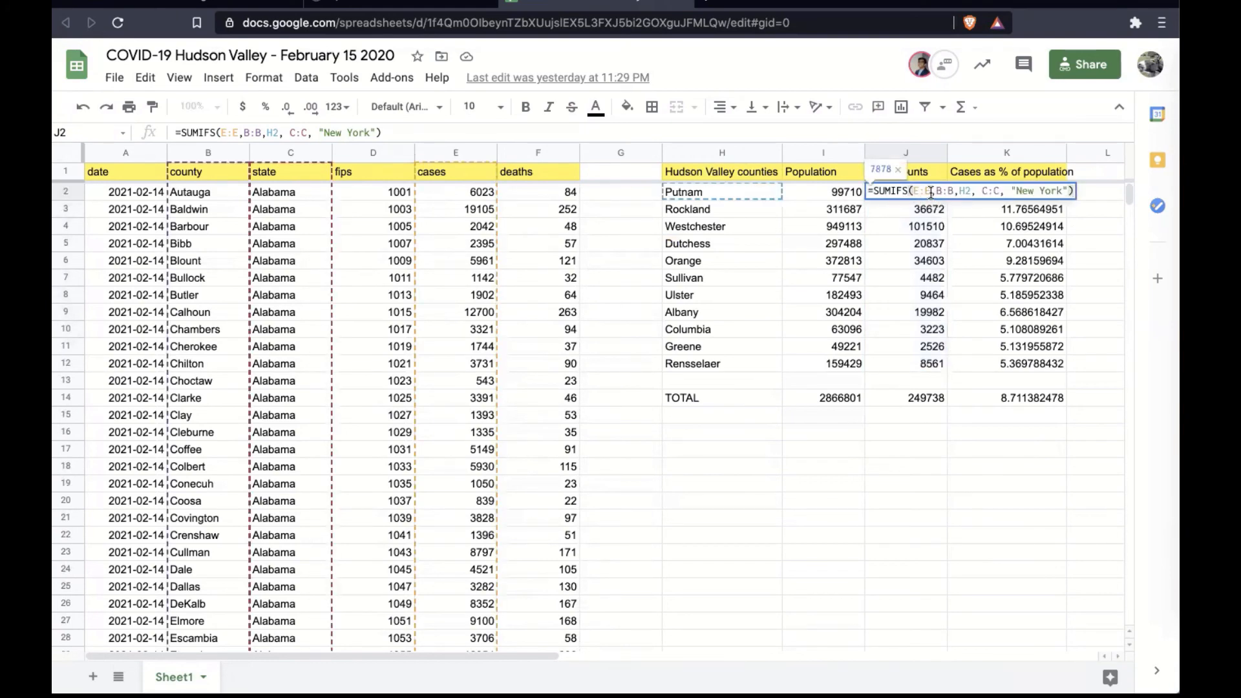
drag(915, 192, 933, 192)
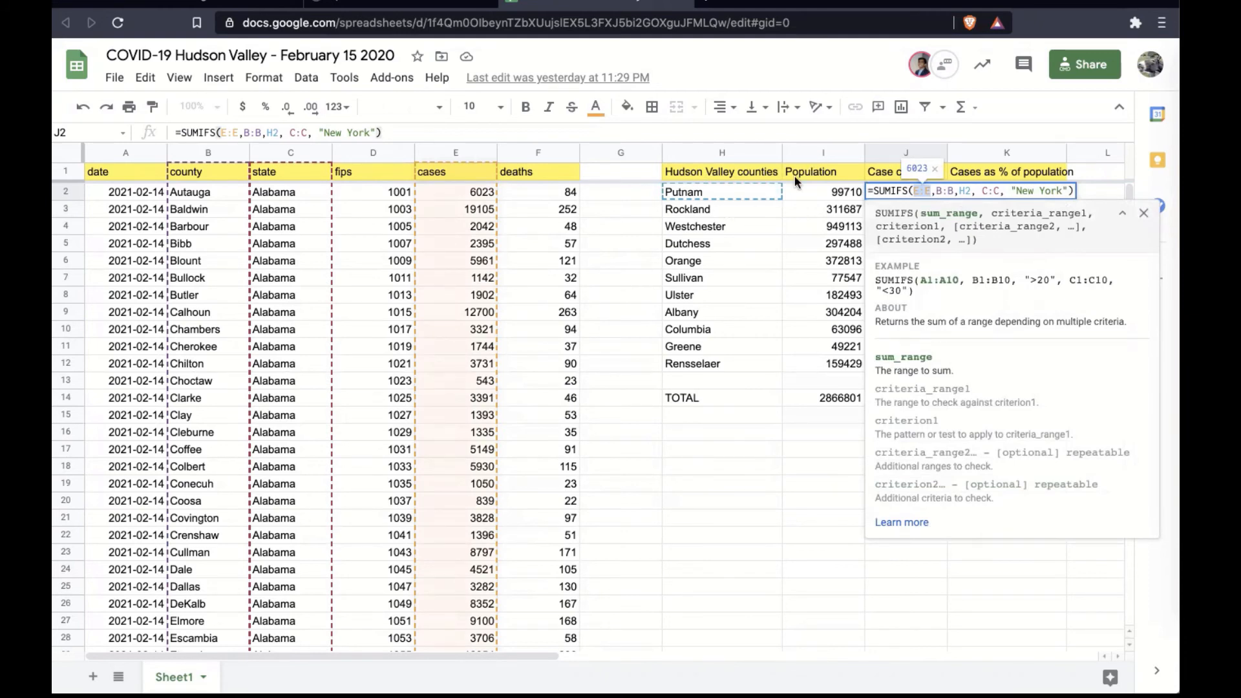
key(Escape)
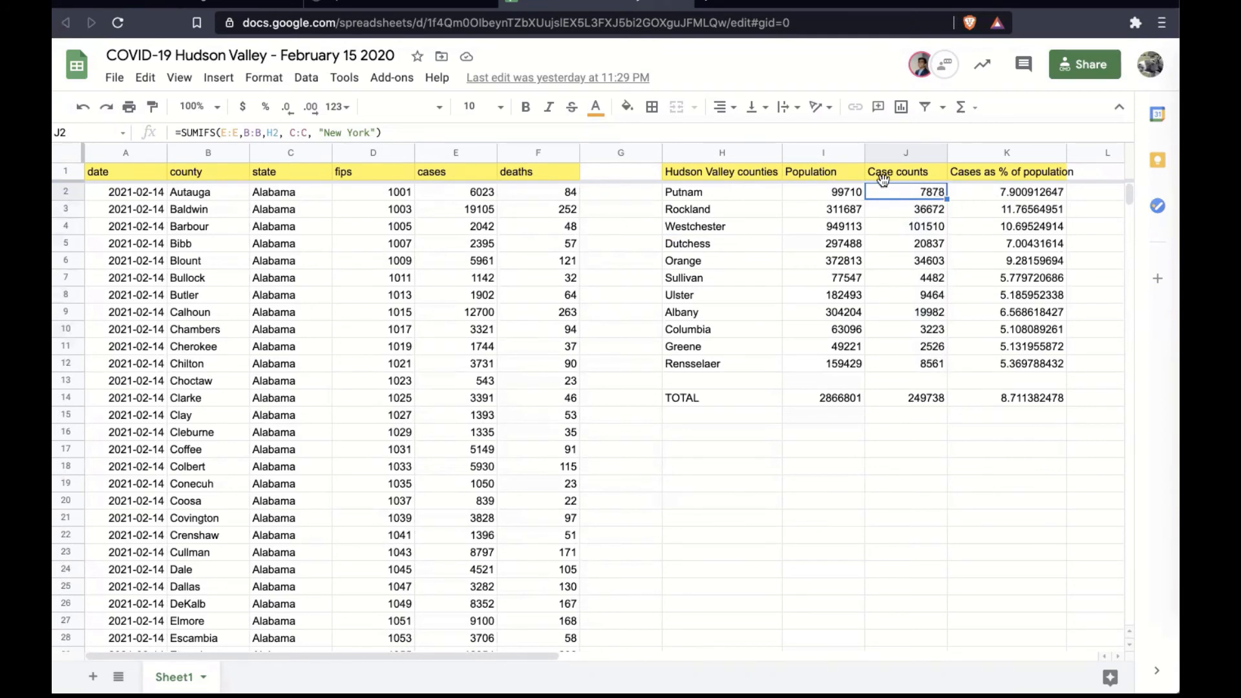
Select the populations in I2:I12 and trace Putnam's percentage formula in K2 to its case count J2 and population I2
drag(844, 192, 834, 363)
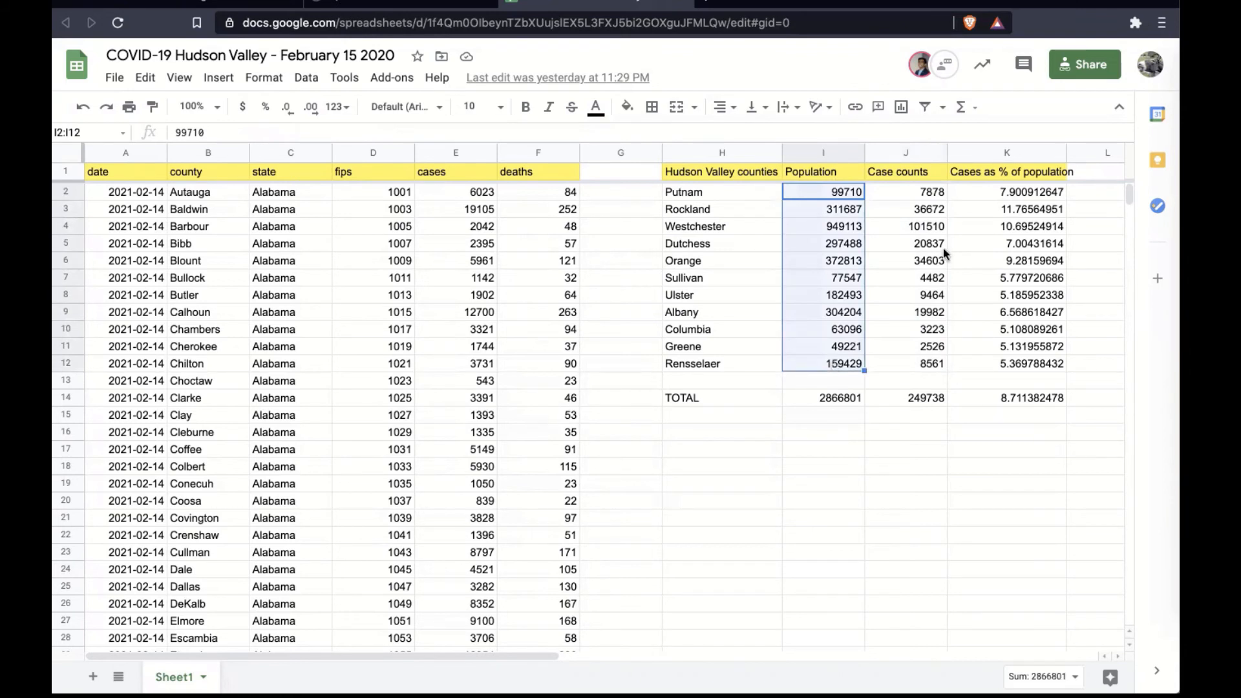
click(1018, 192)
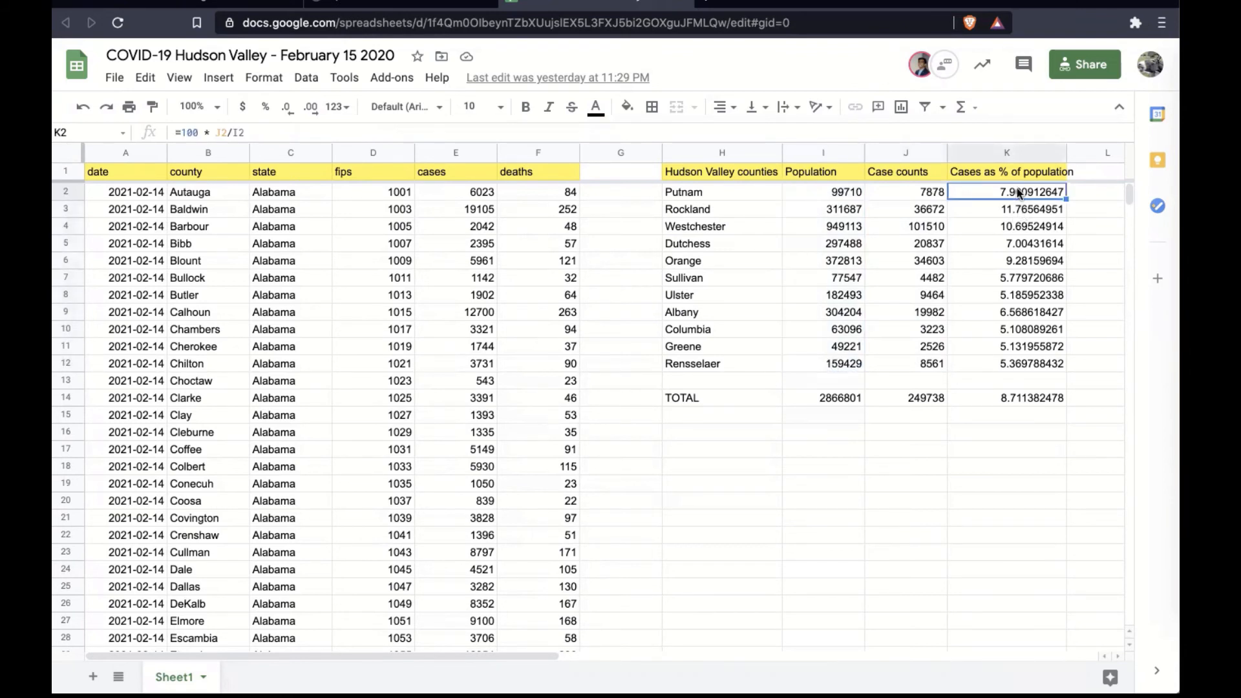
click(936, 198)
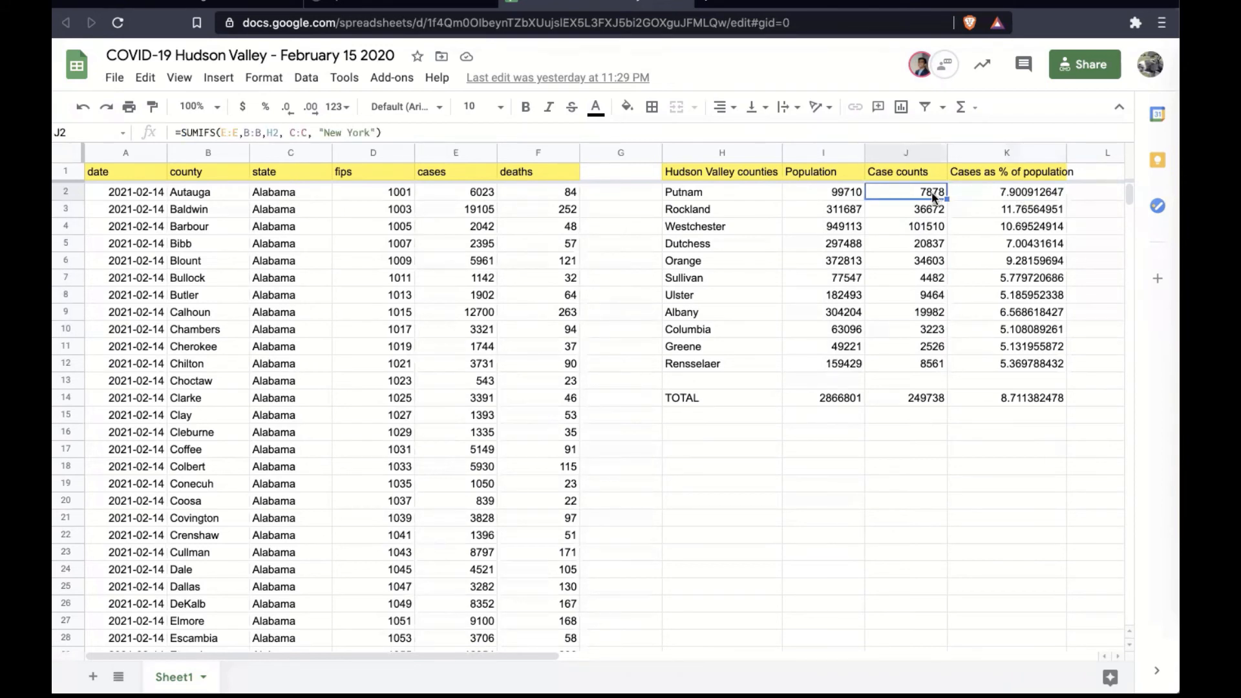
click(848, 195)
click(1011, 196)
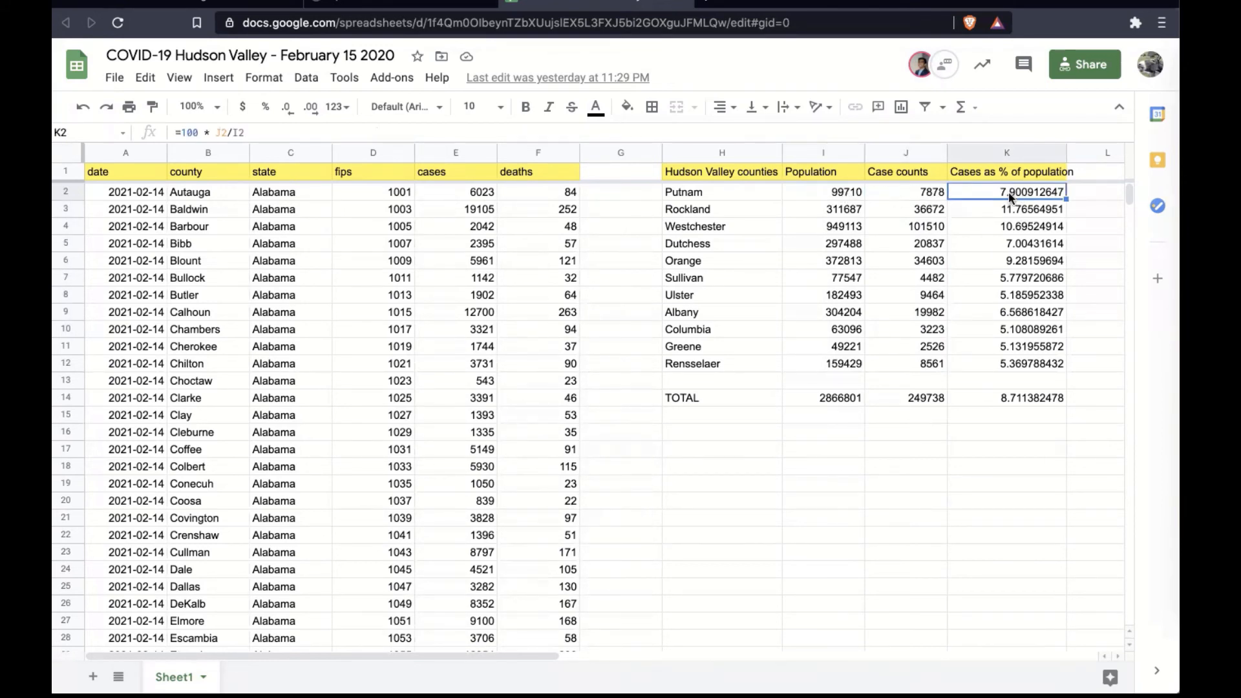
Inspect the percentage formulas for Westchester and Rockland in K4 and K3, opening K4's and leaving it without edits
click(1003, 228)
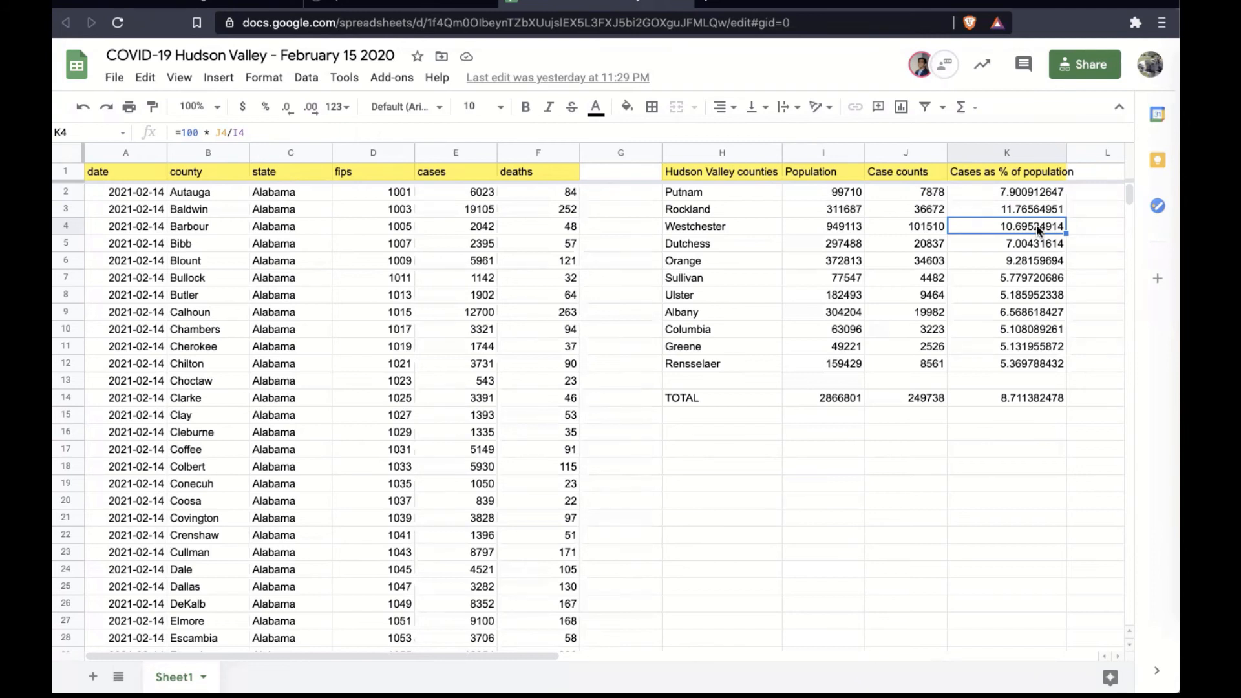
double_click(1037, 227)
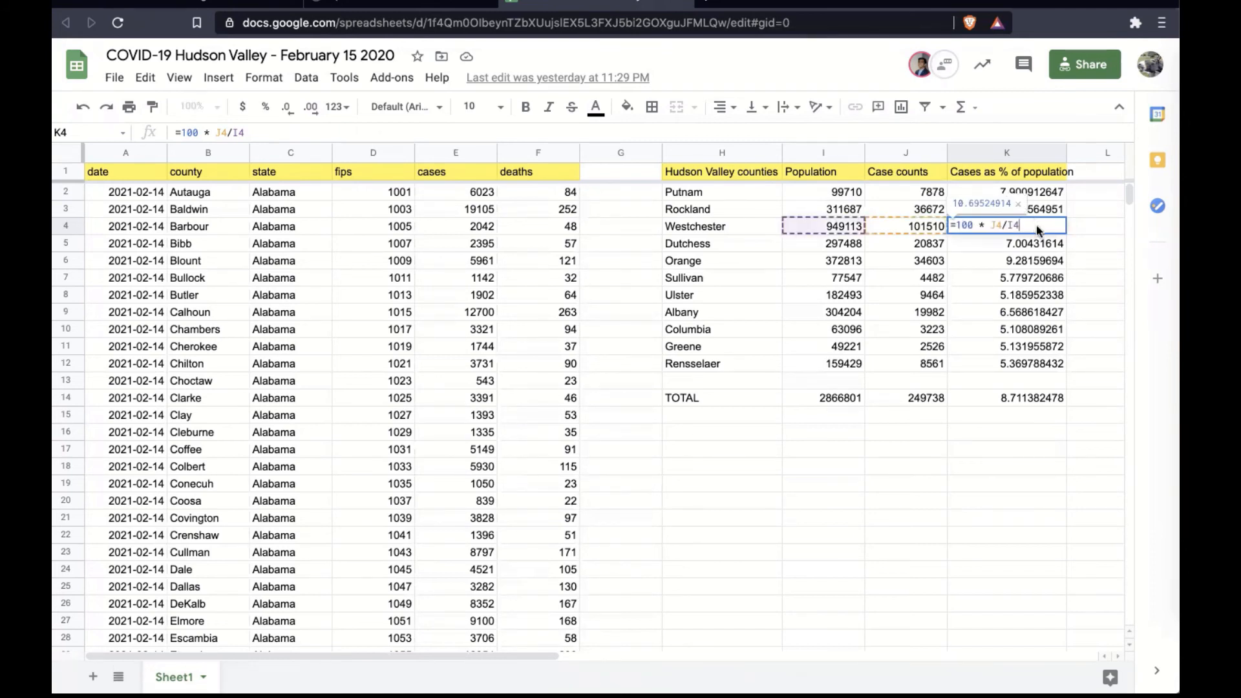
key(Escape)
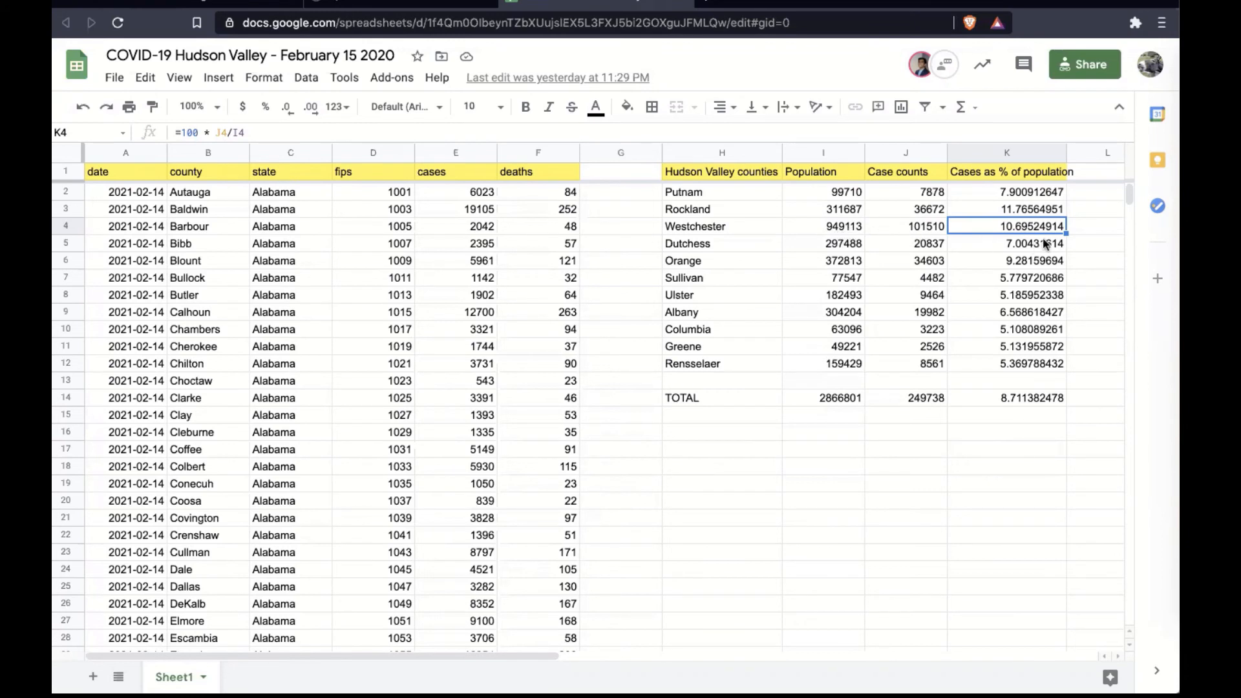
click(1032, 215)
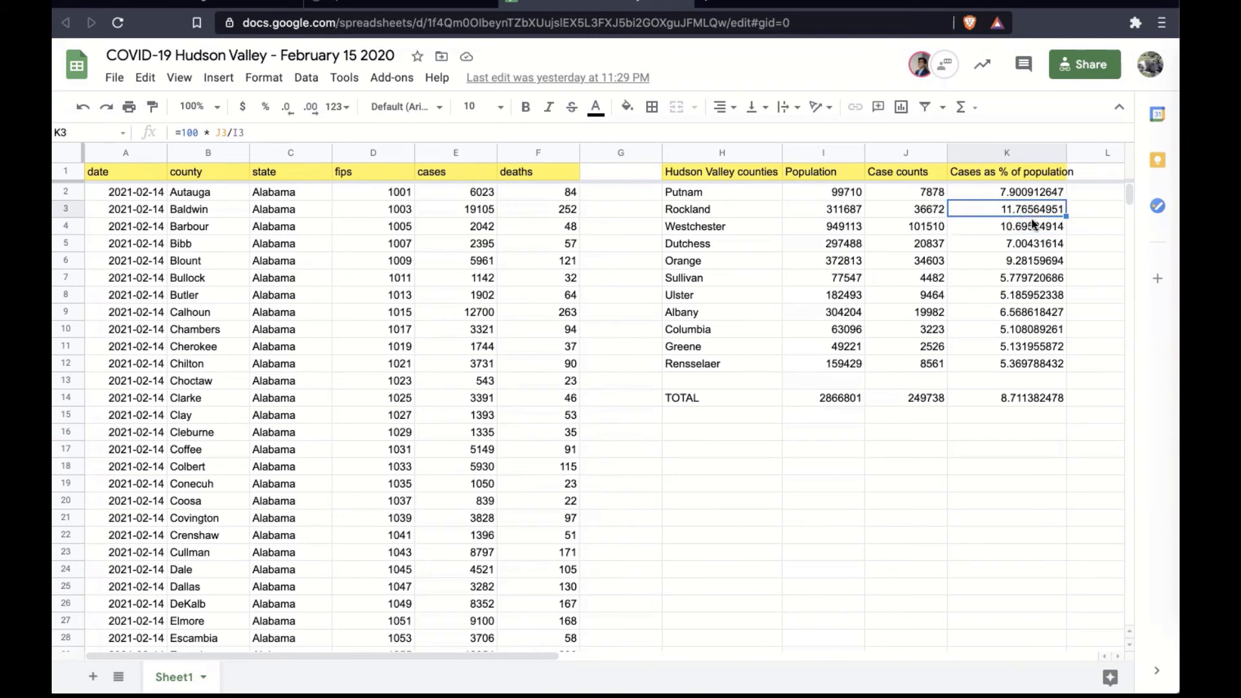
scroll(1075, 431, right, 2)
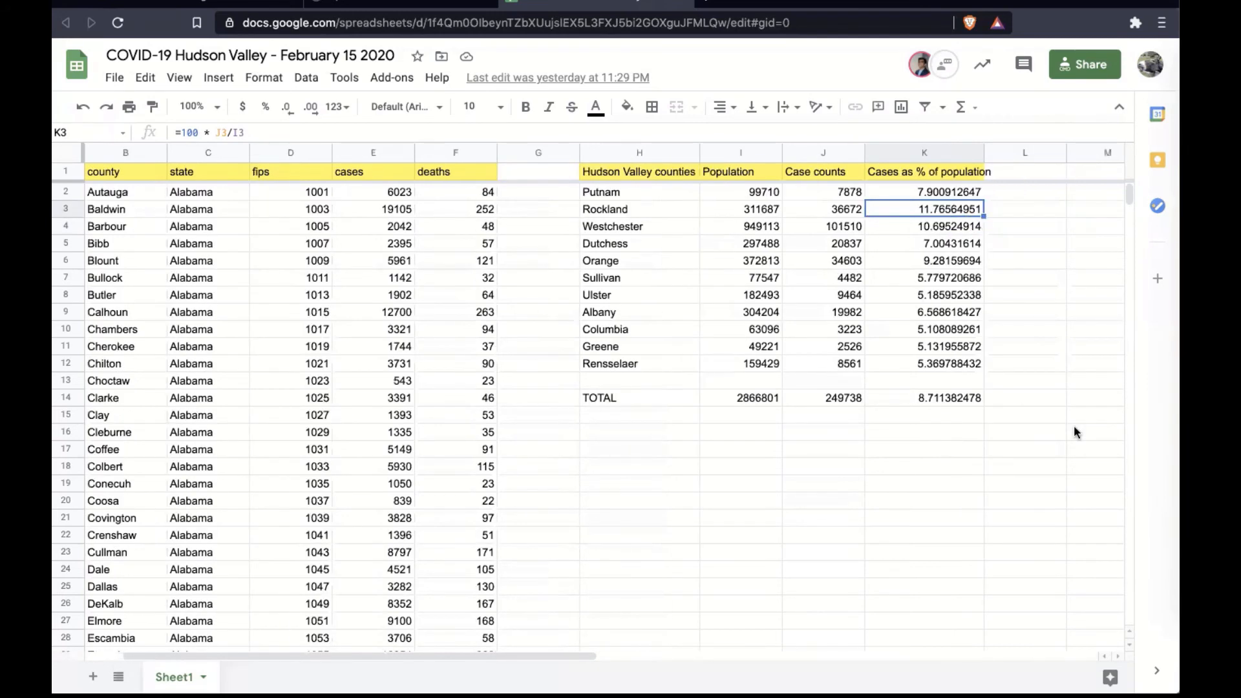
scroll(1074, 432, left, 2)
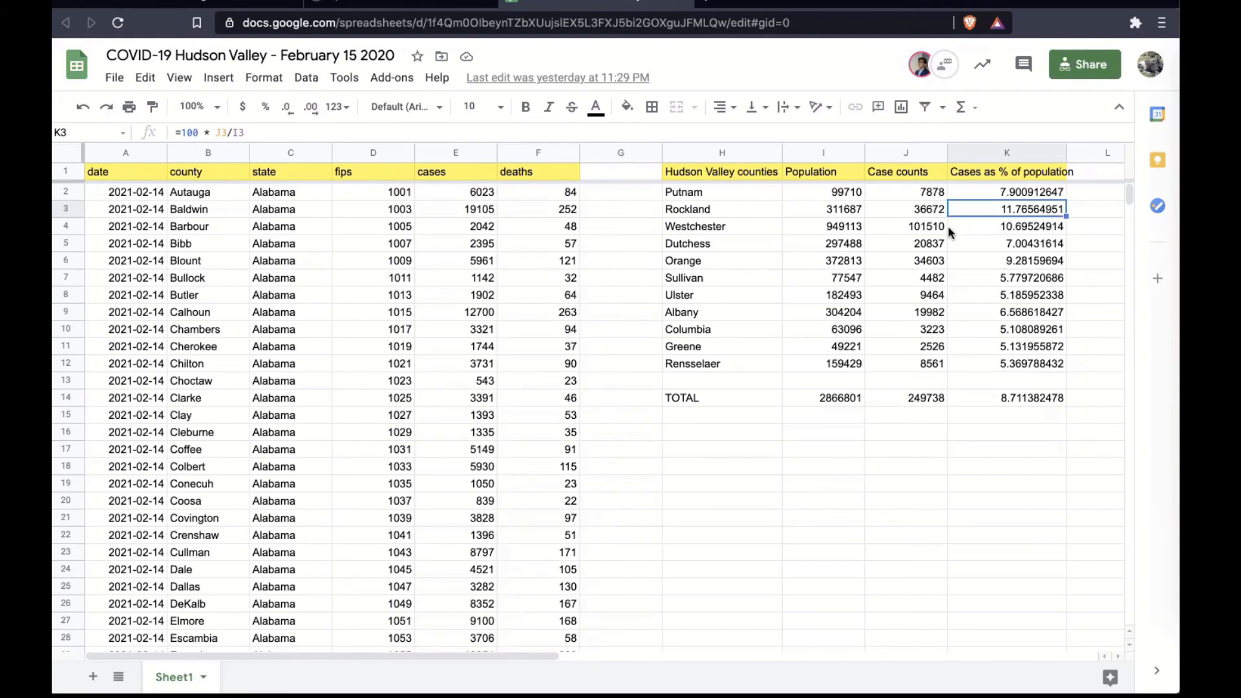
Review the source records and highlight the county names, populations, case counts and percentages in rows 2 to 12 of the summary table
drag(137, 197, 460, 516)
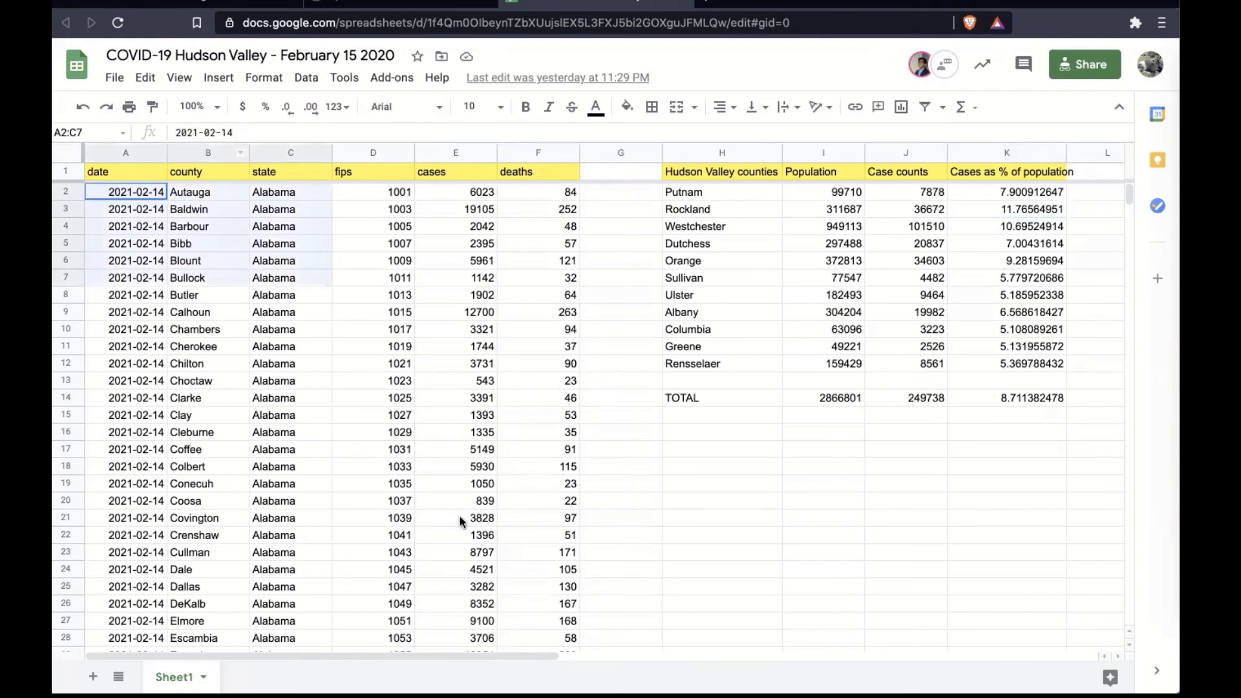
click(673, 466)
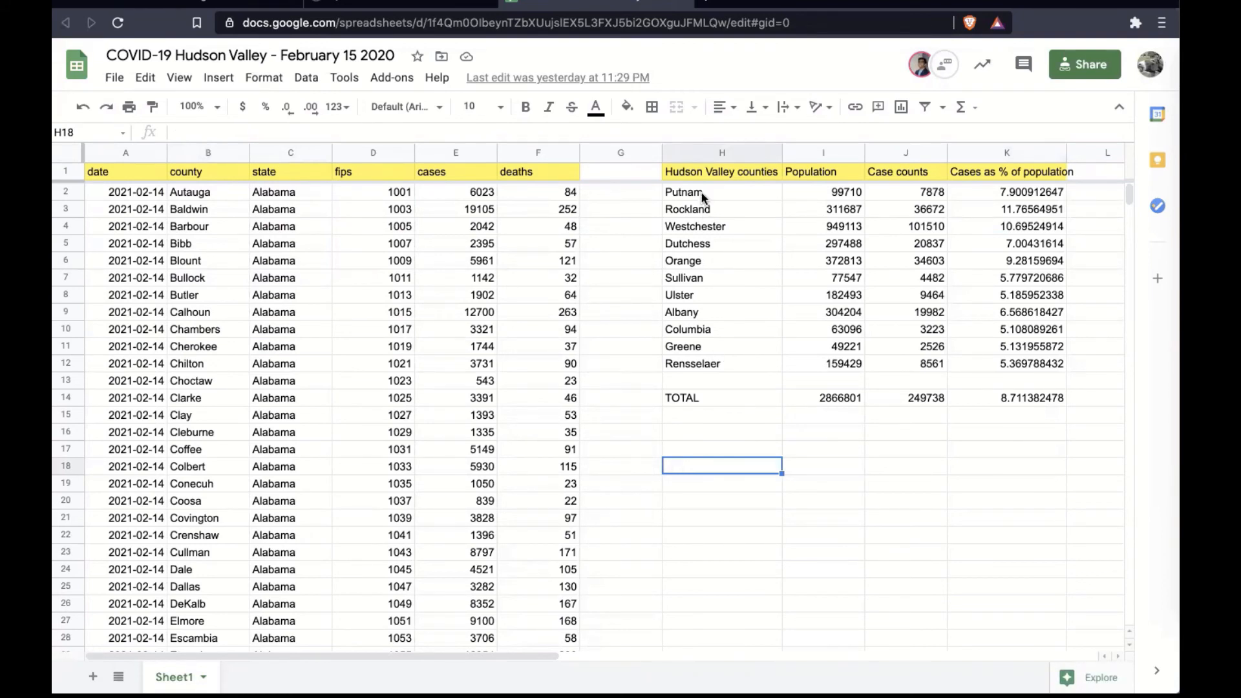
drag(703, 194, 700, 370)
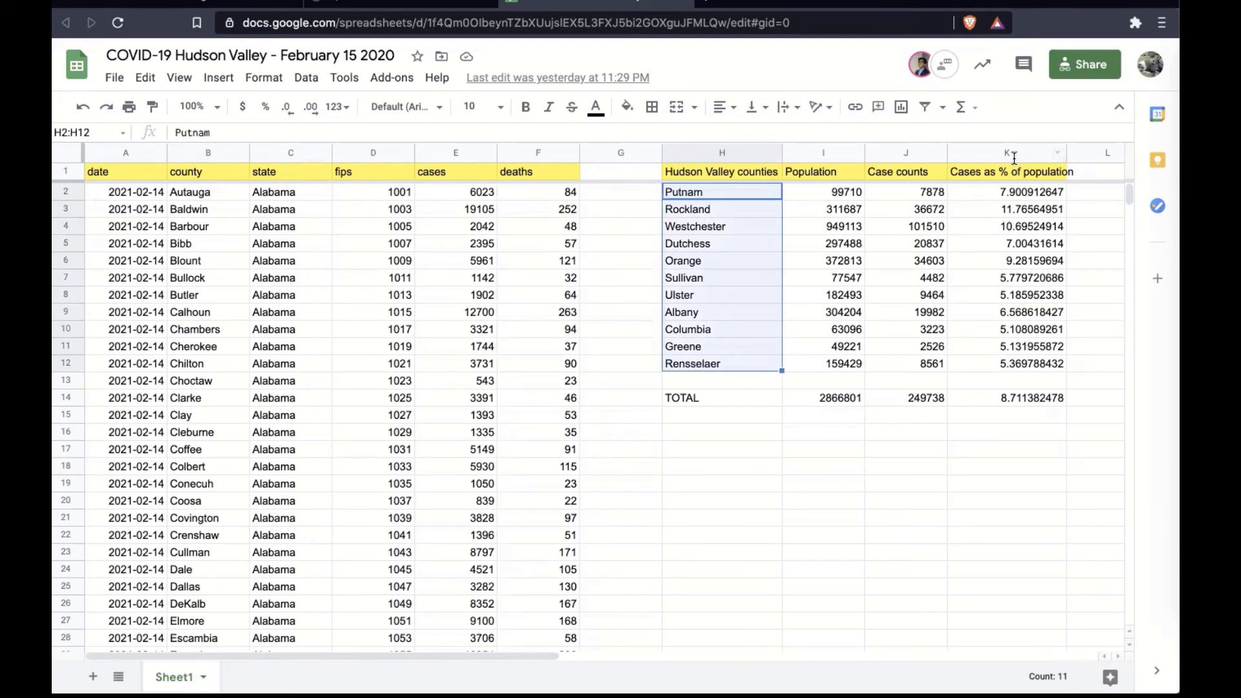
drag(839, 194, 838, 366)
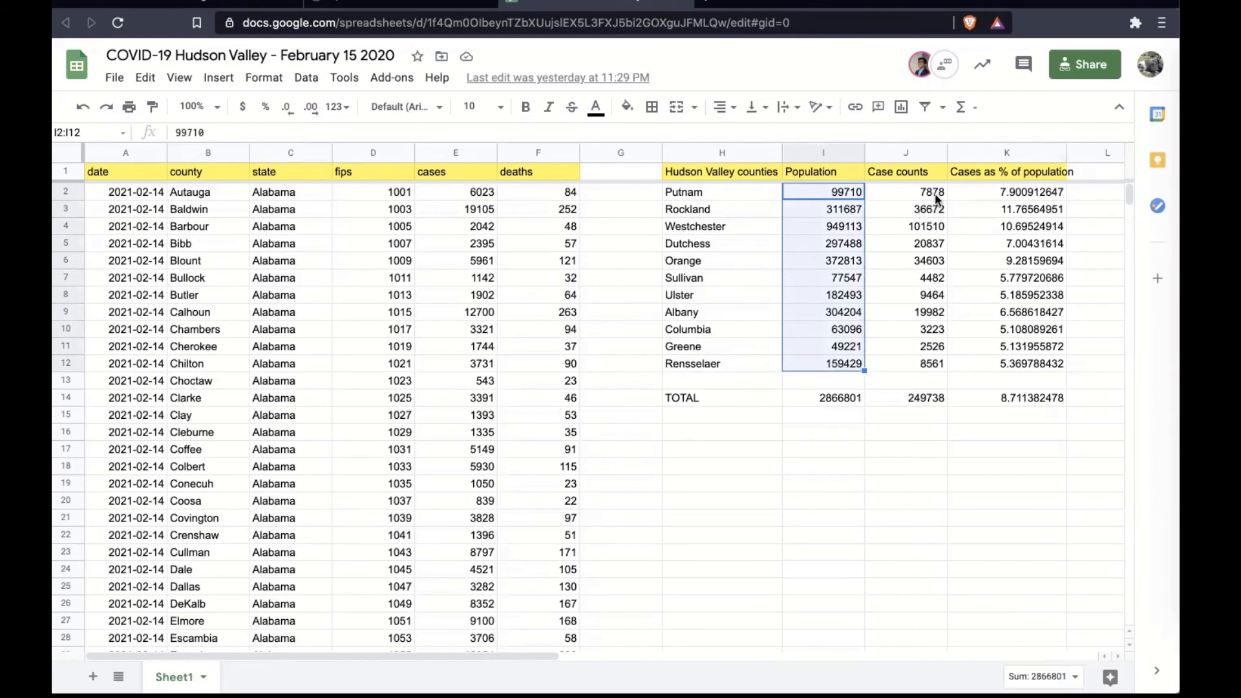
drag(918, 192, 918, 363)
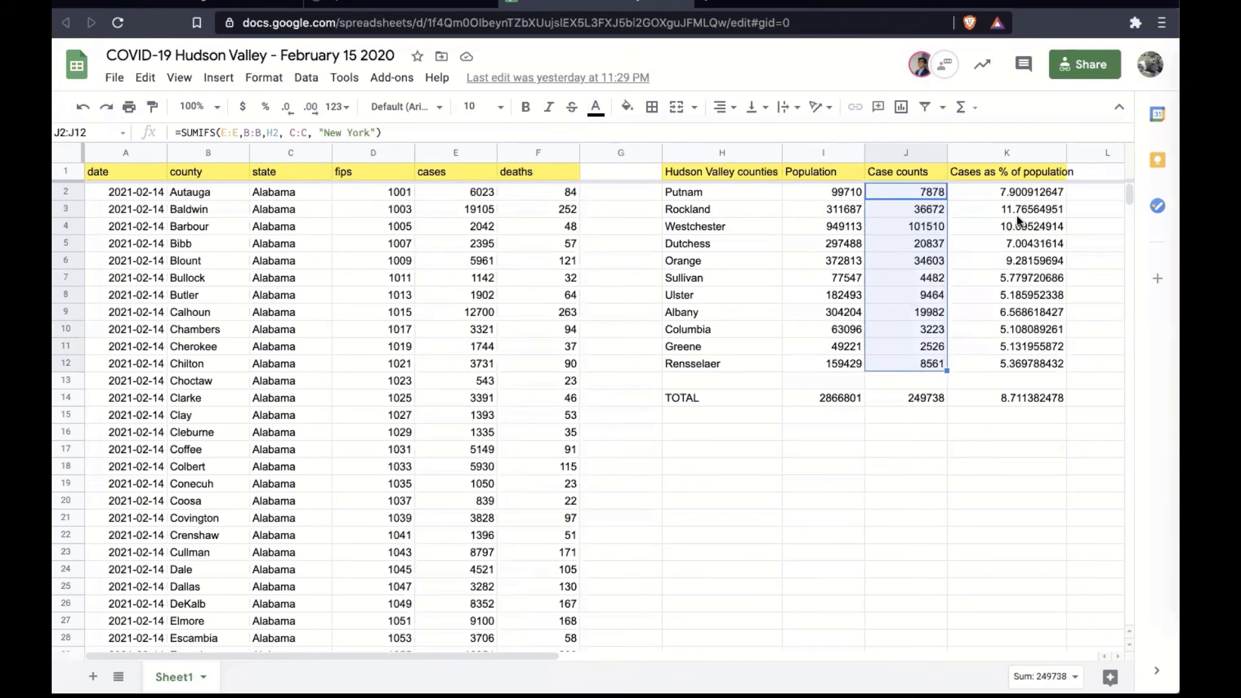
drag(1028, 192, 1029, 365)
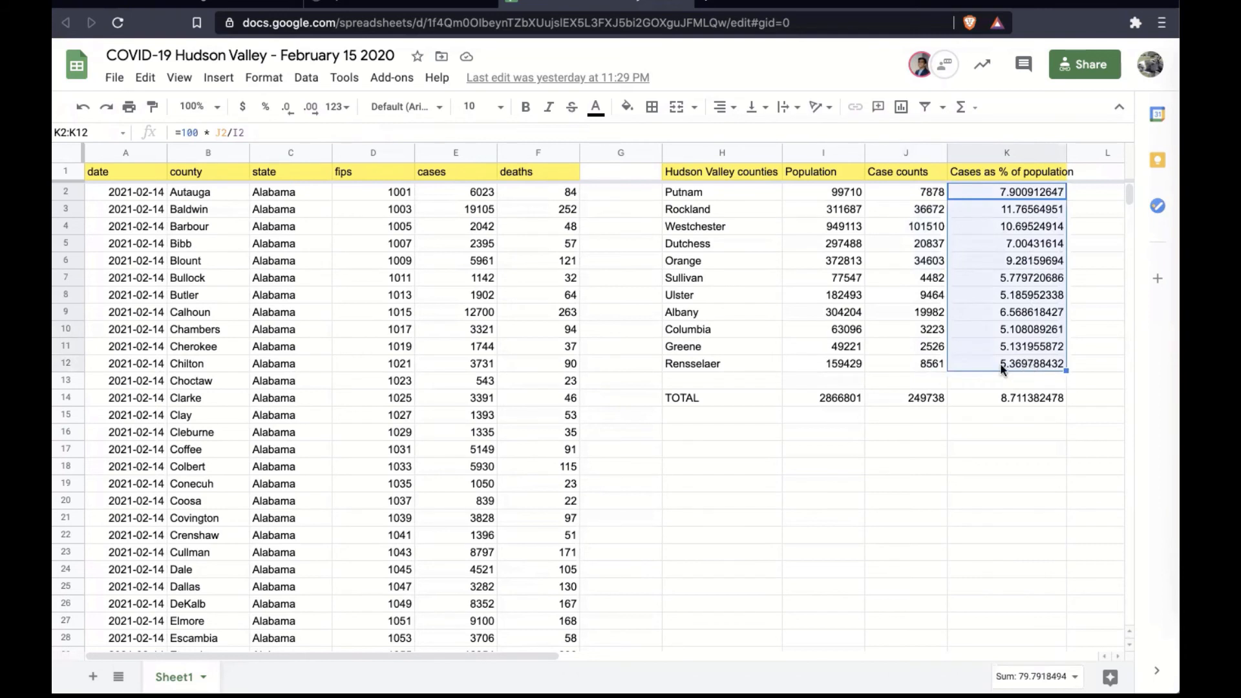
Examine the TOTAL row's SUM formulas for case counts in J14 and population in I14
click(924, 403)
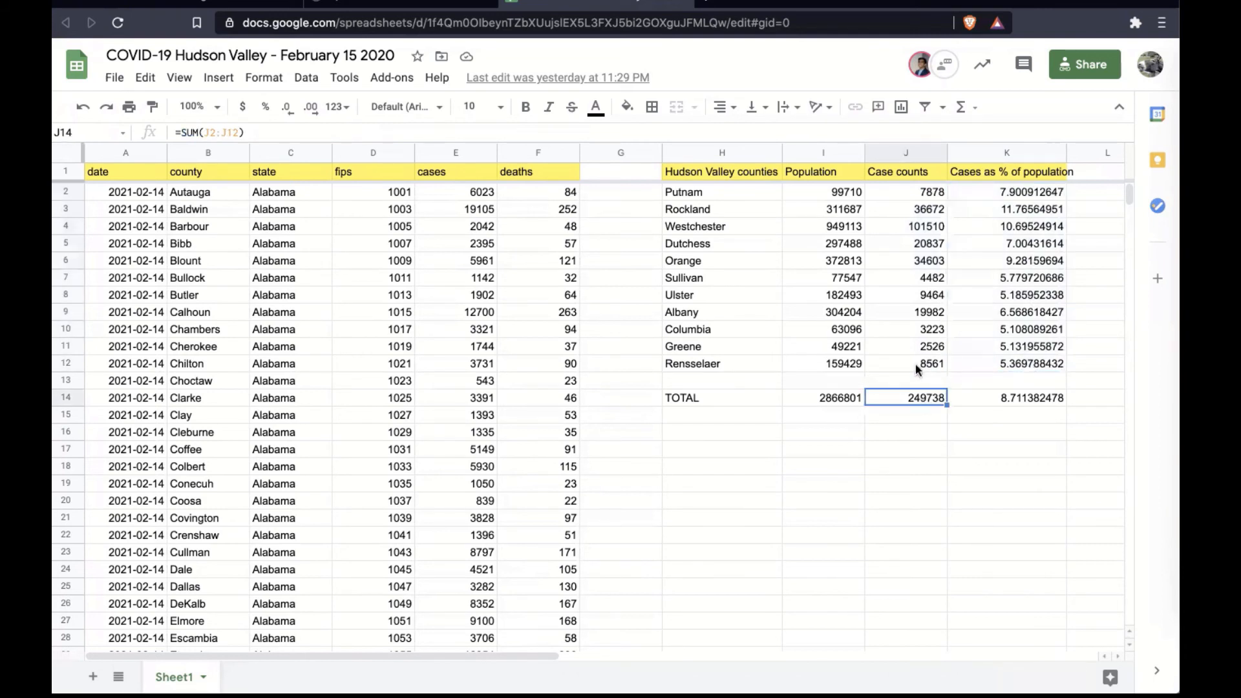
click(680, 401)
double_click(891, 398)
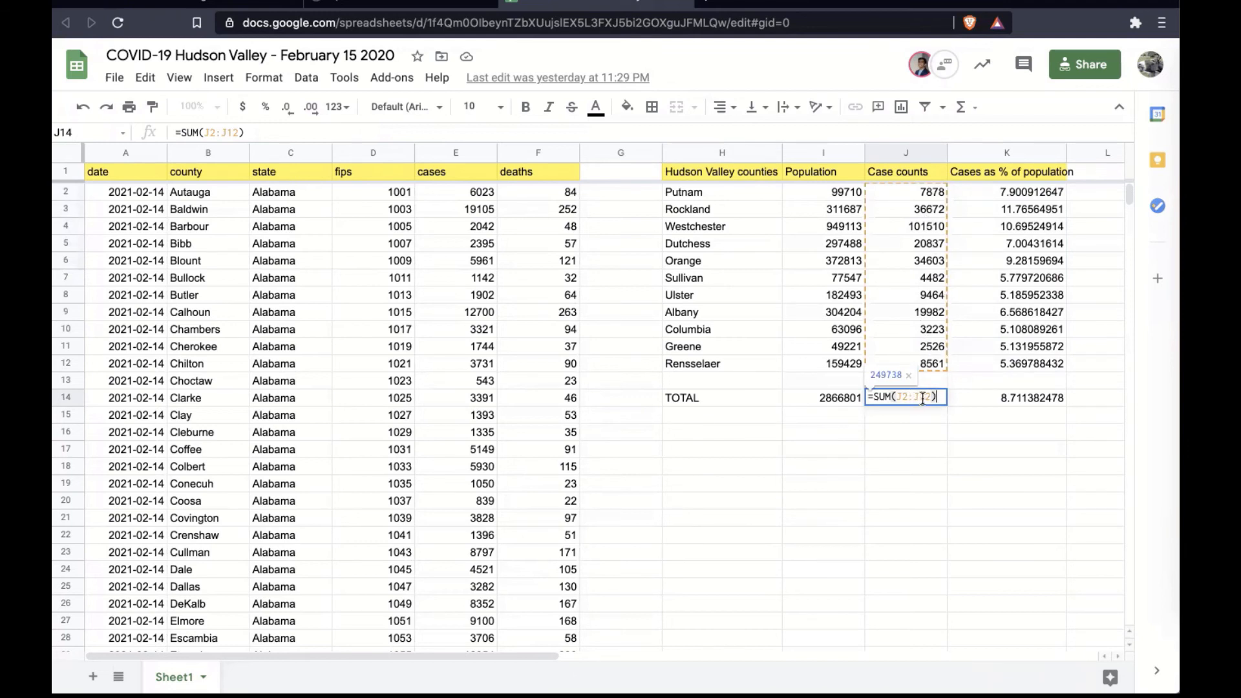
key(Escape)
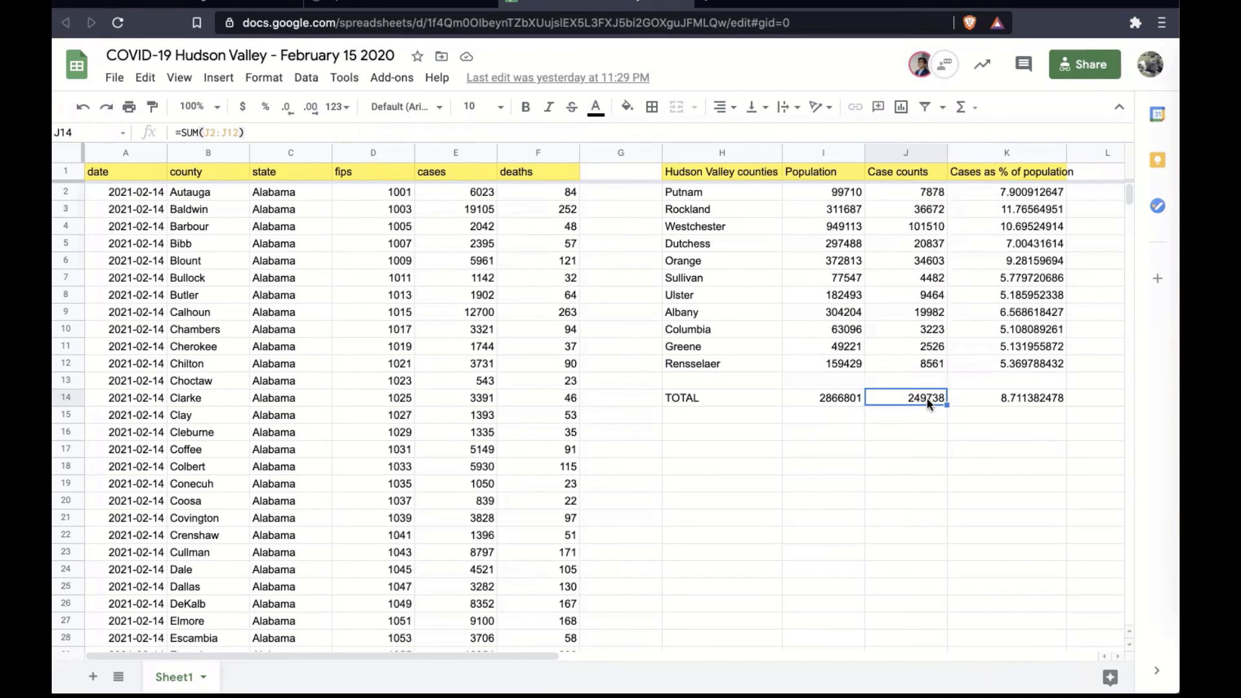
click(850, 406)
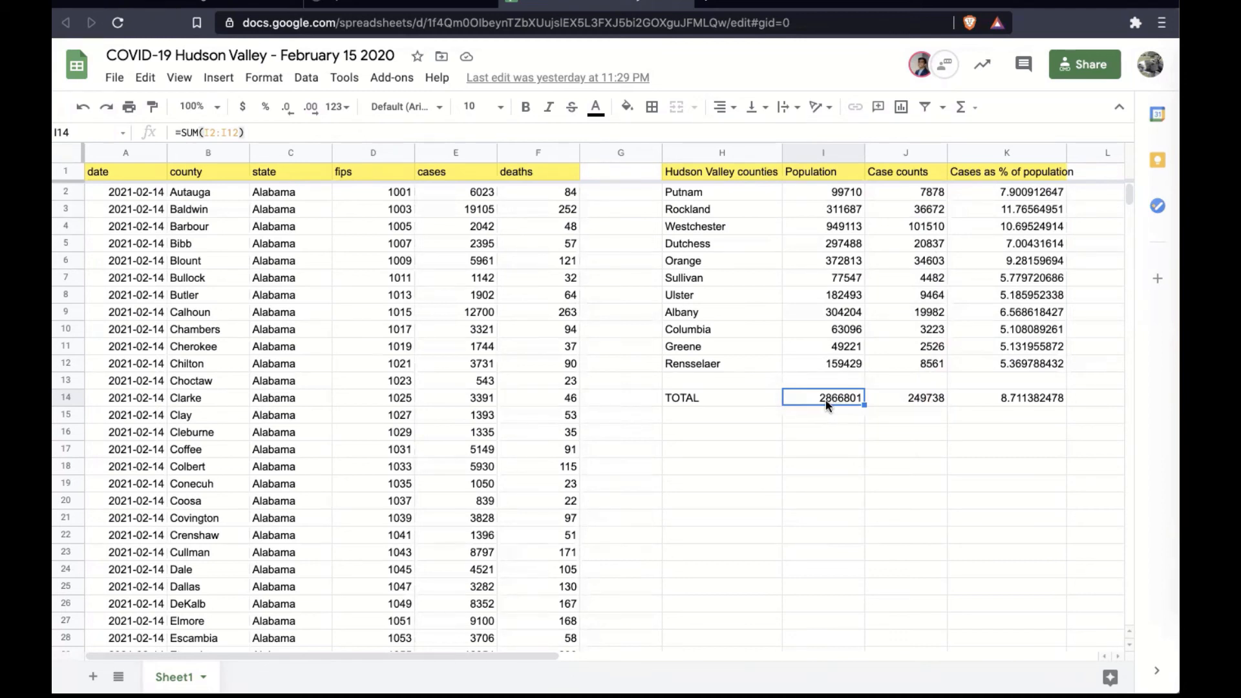
double_click(837, 400)
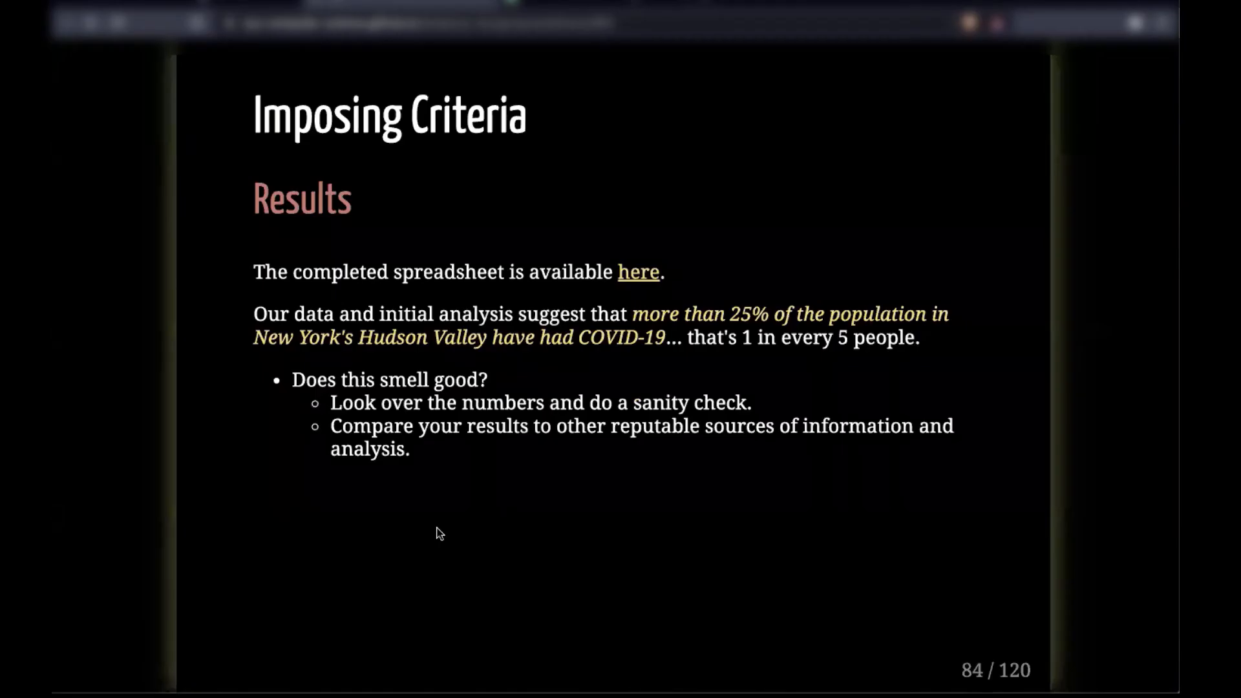
key(Right)
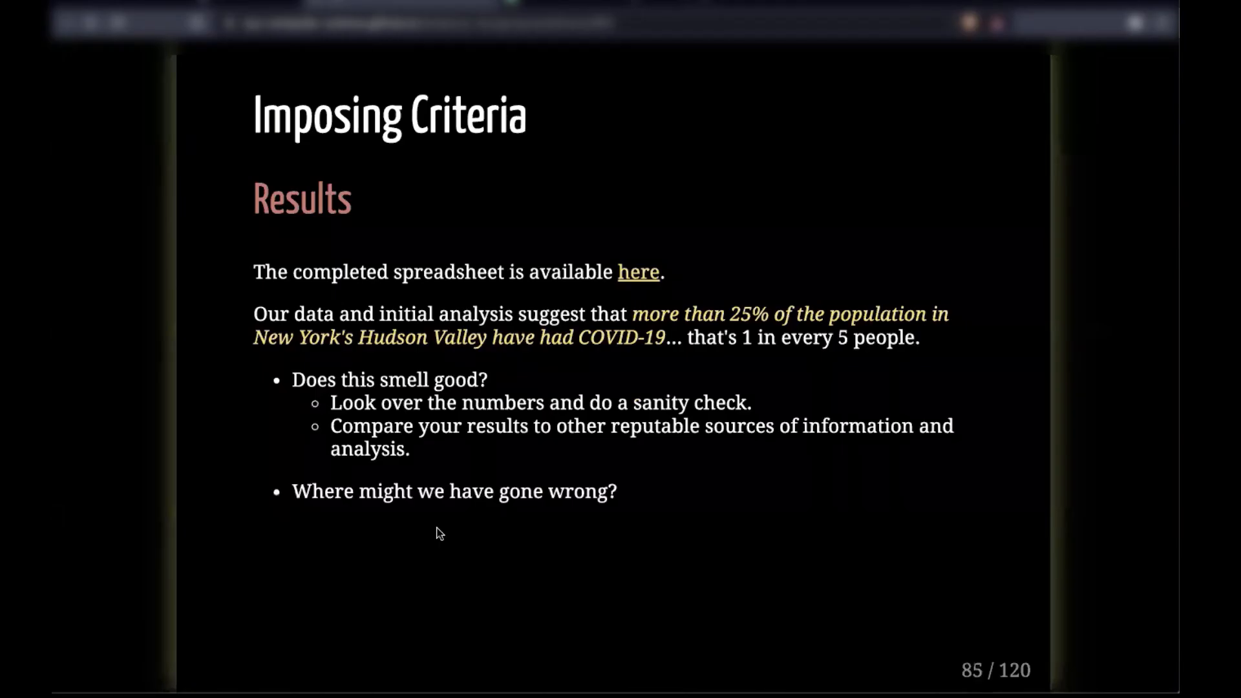
key(Right)
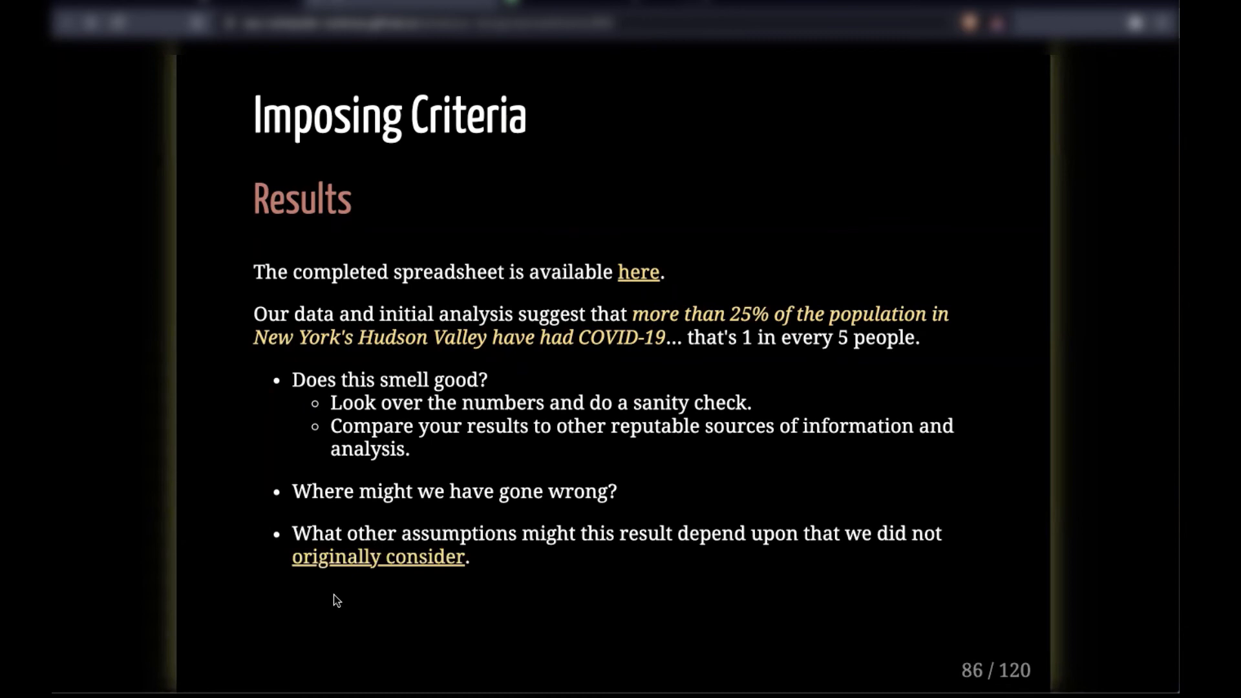
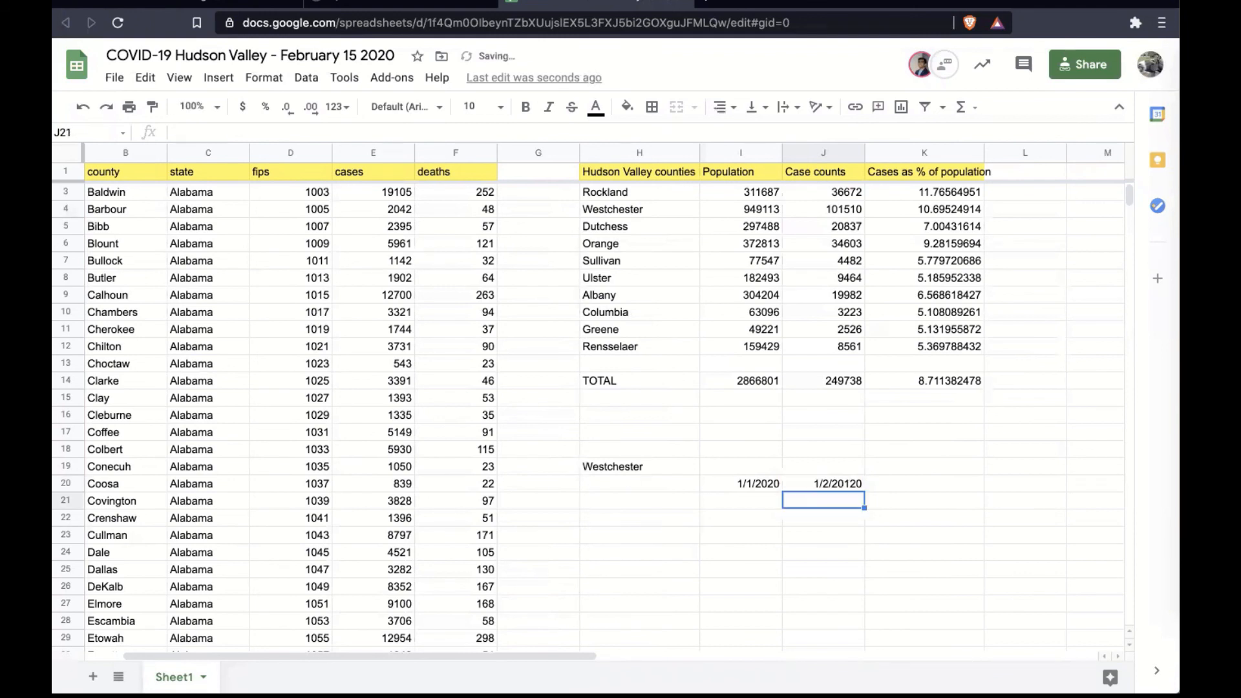
Extend the date series from I20:J20 across row 20 through column L
click(748, 482)
shift+click(807, 487)
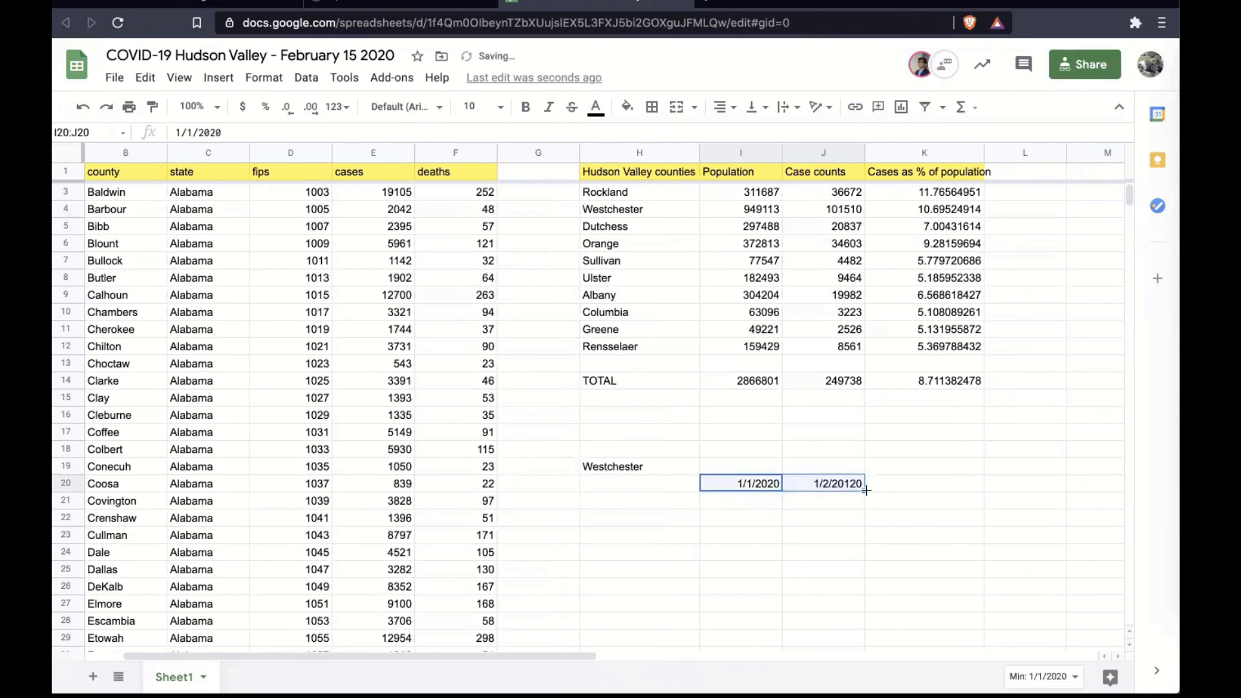
drag(864, 491, 985, 492)
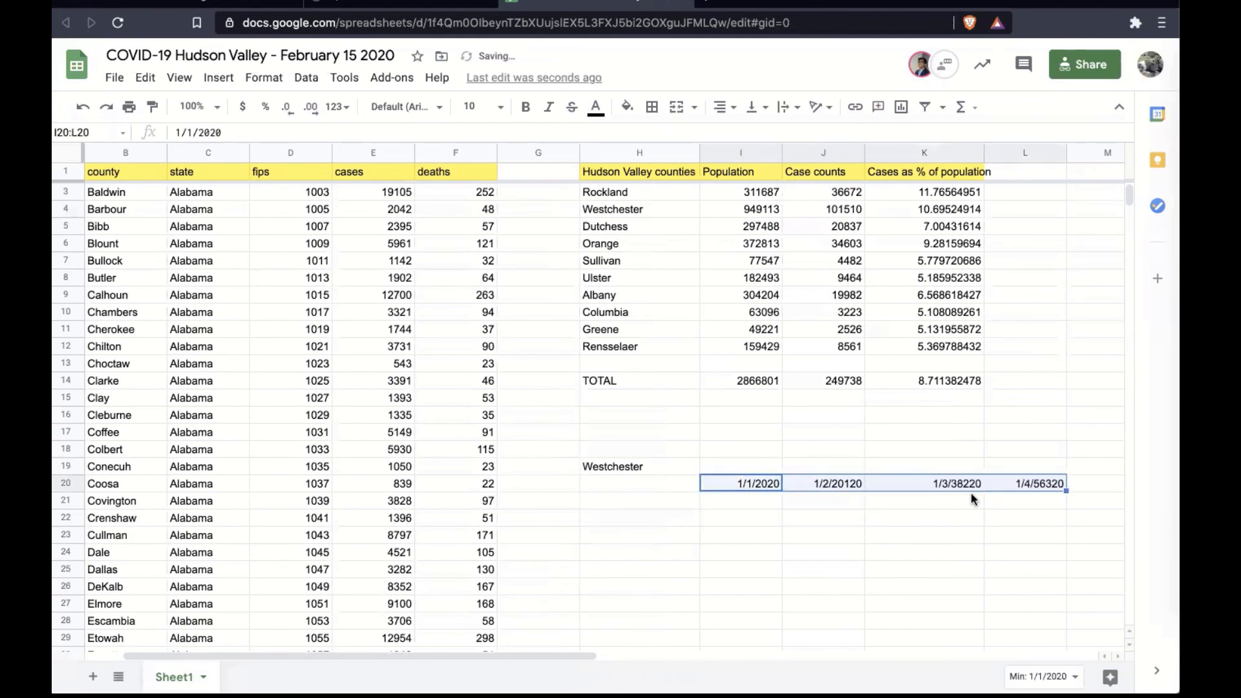
Review the cases column, the Westchester label in H19 and the date in I20 as inputs for a conditional sum
click(743, 464)
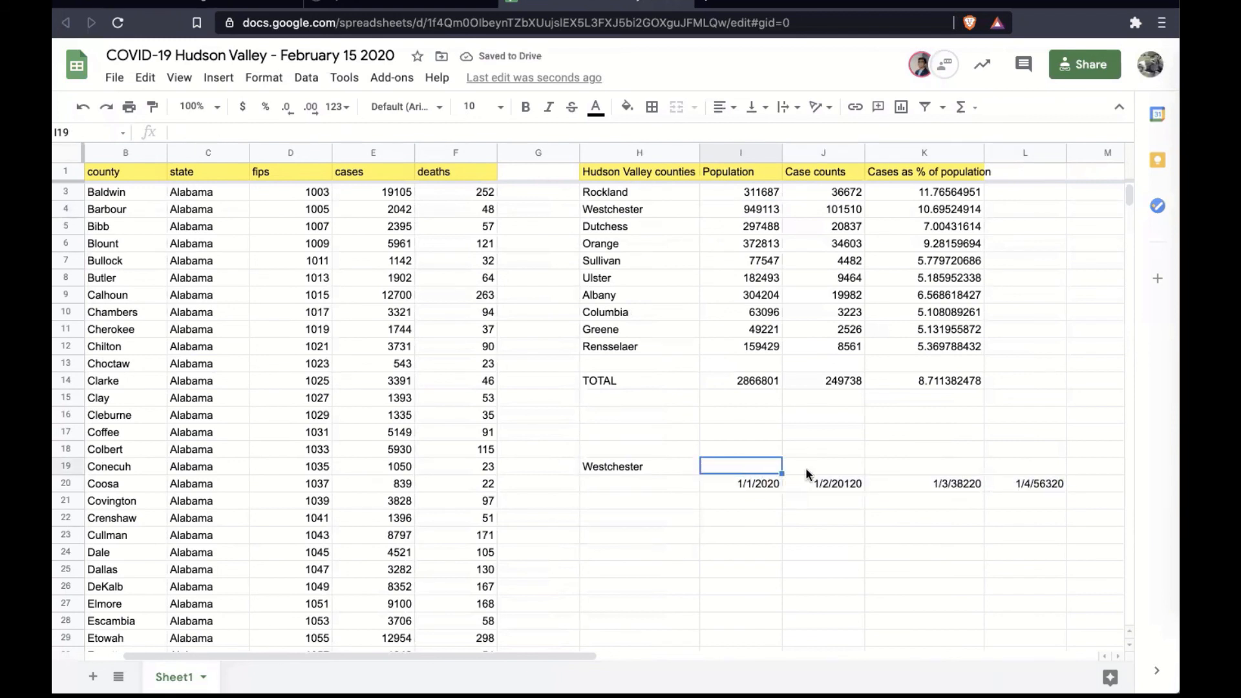
click(372, 151)
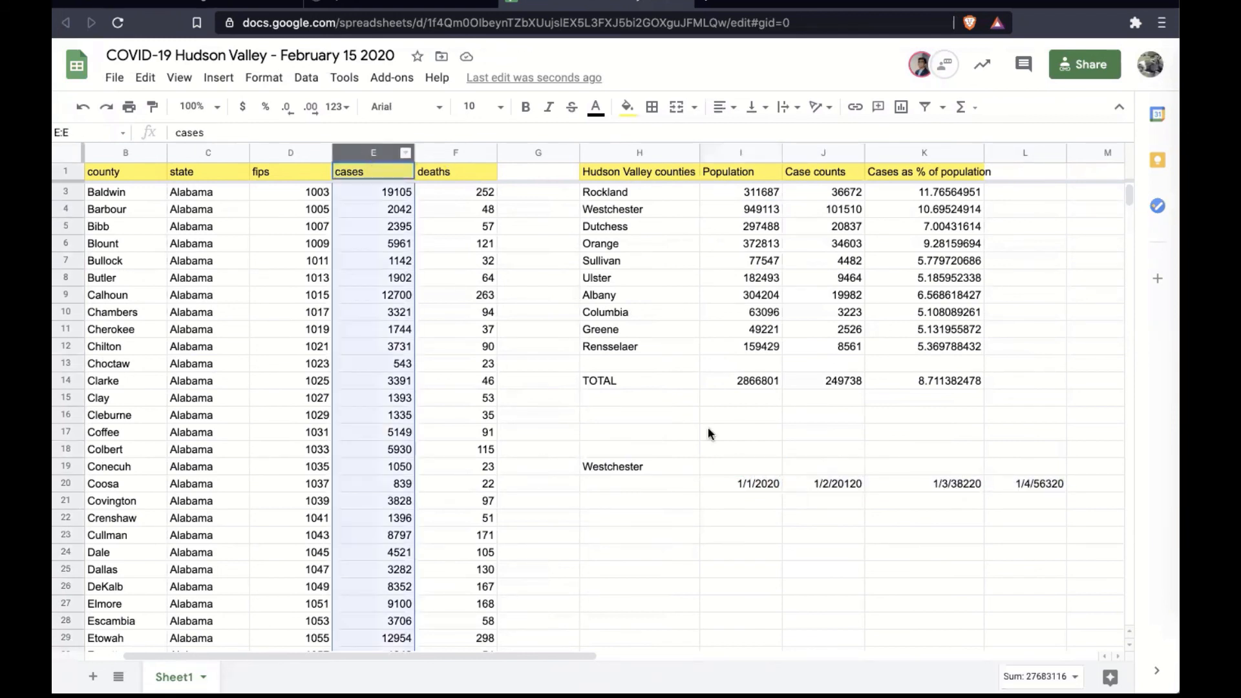
click(728, 470)
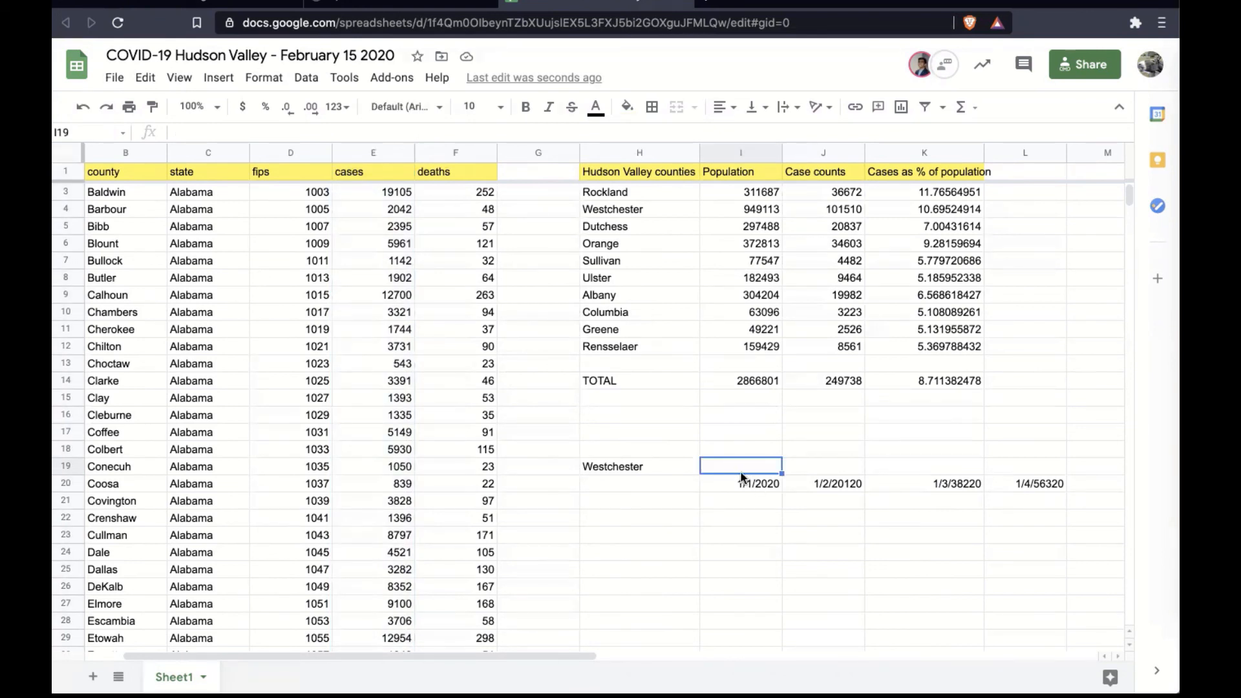
click(629, 469)
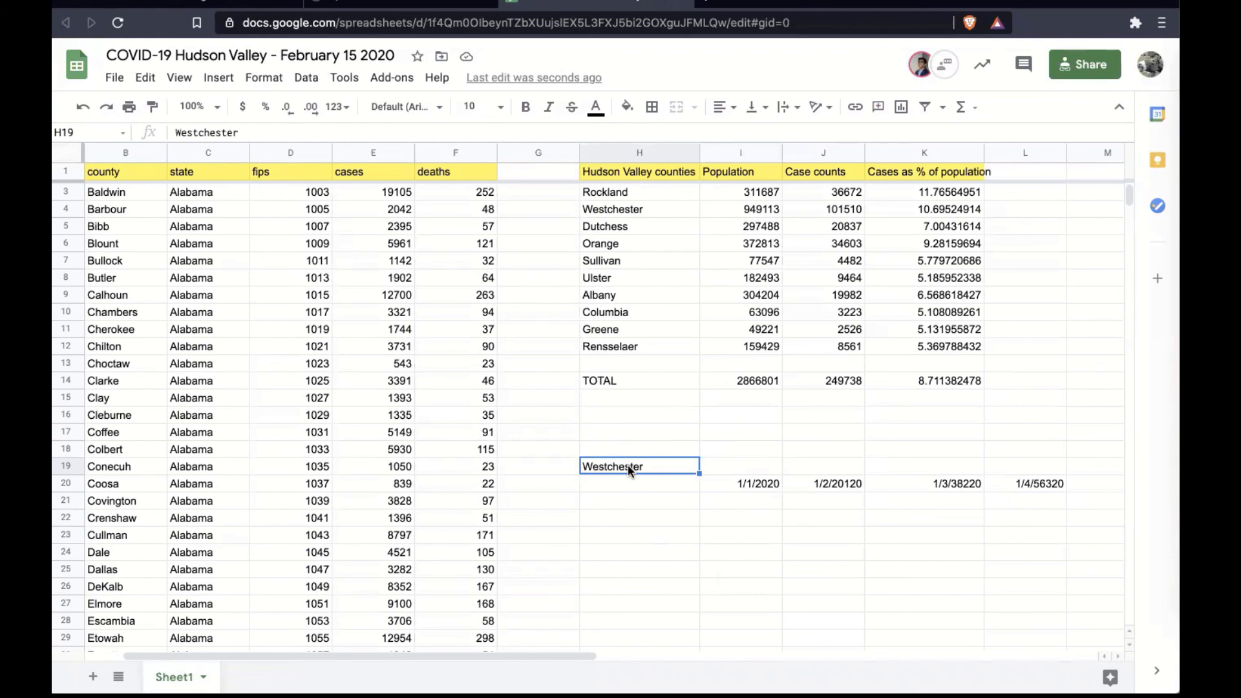
click(715, 466)
click(731, 482)
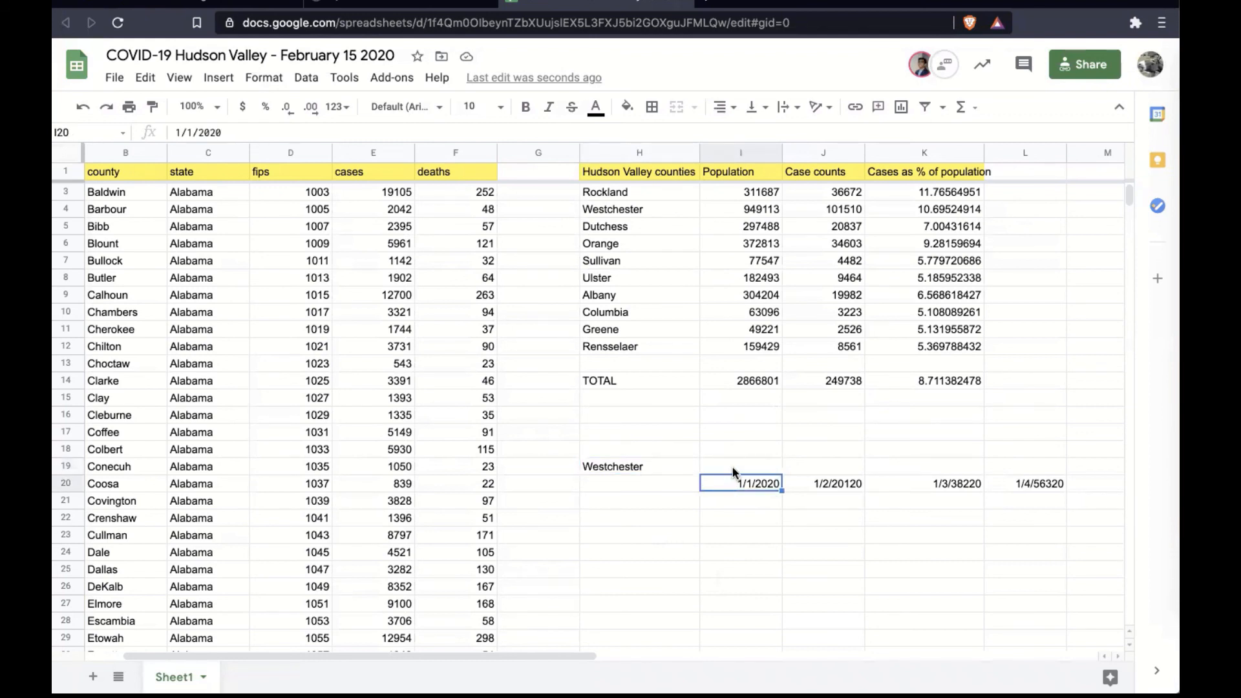
Begin a SUMIFS formula in I19 that sums the cases in E:E where the county in B:B matches H19
click(733, 466)
text(=SUMI)
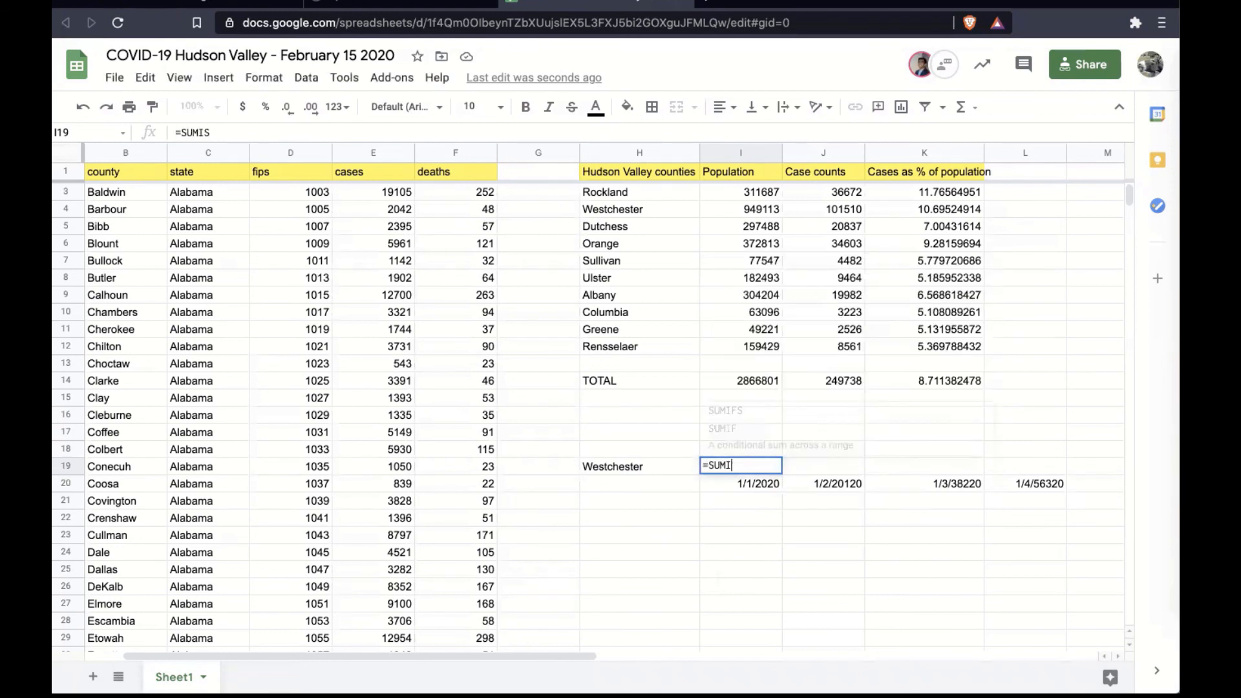
key(Tab)
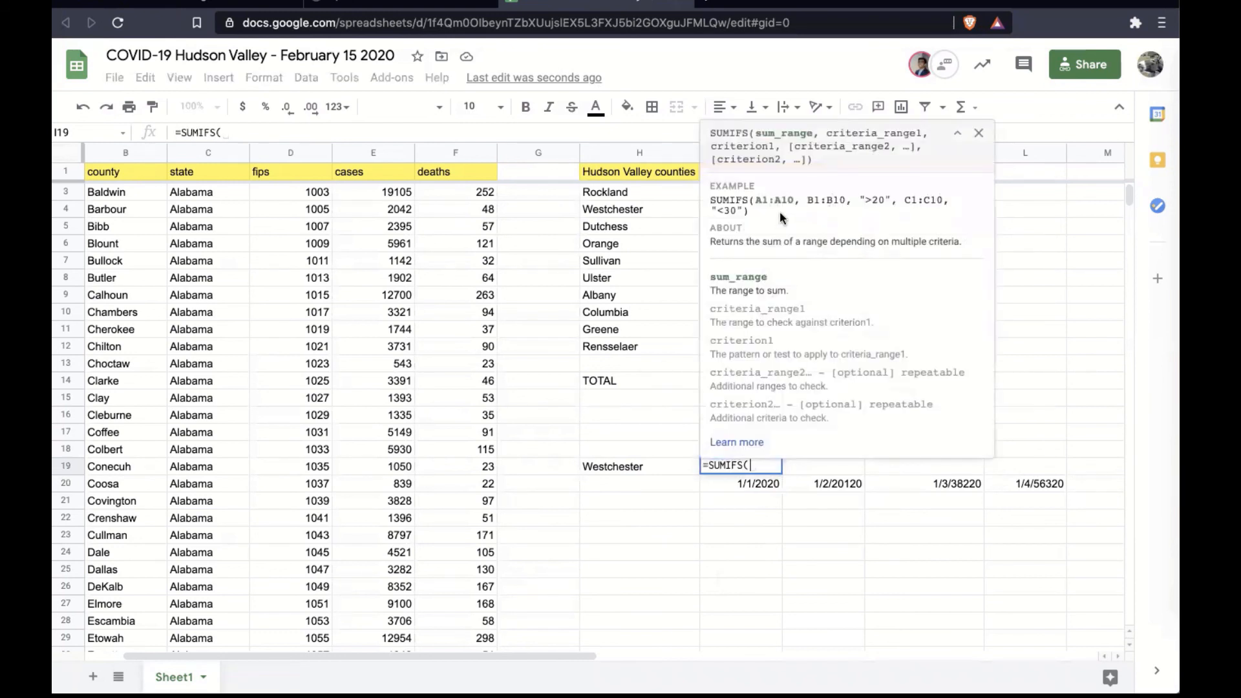
click(366, 153)
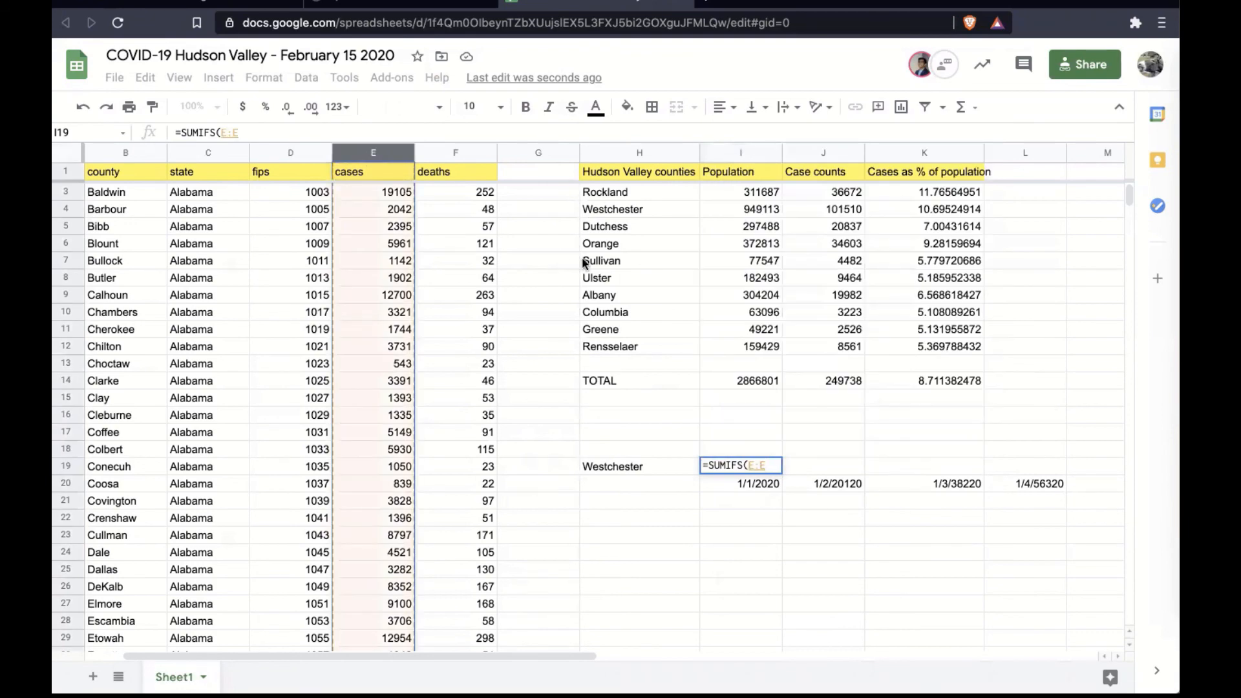
text(,)
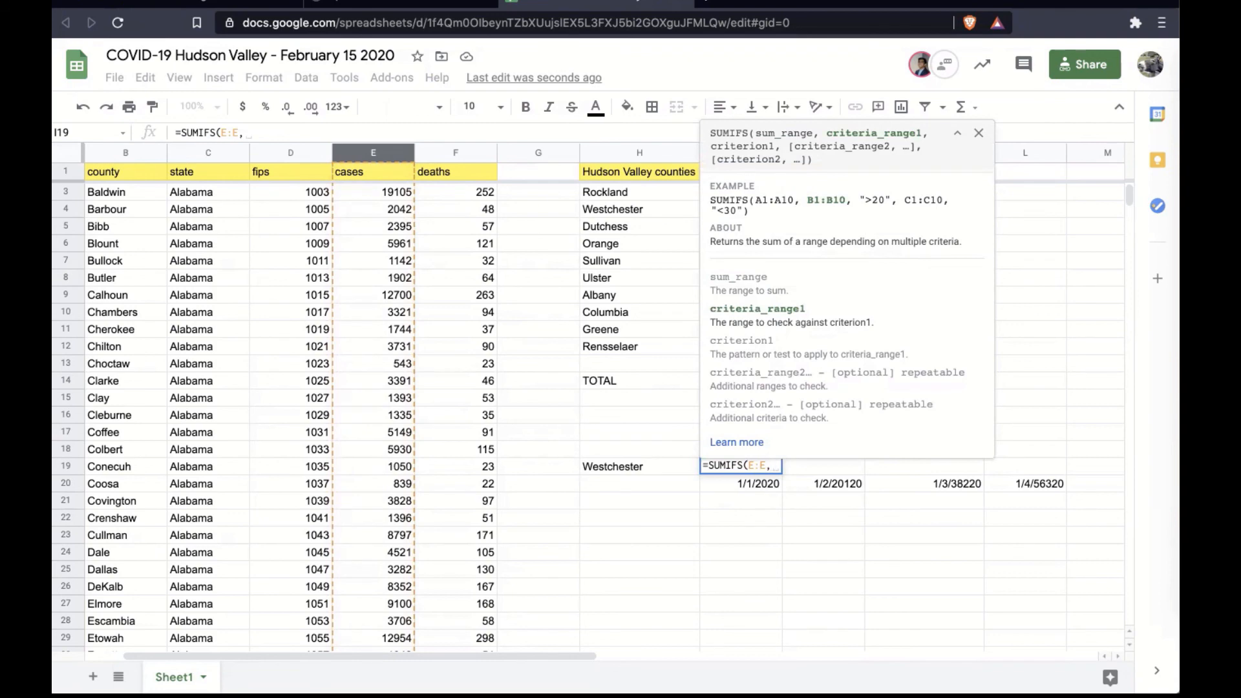
click(130, 150)
text(,)
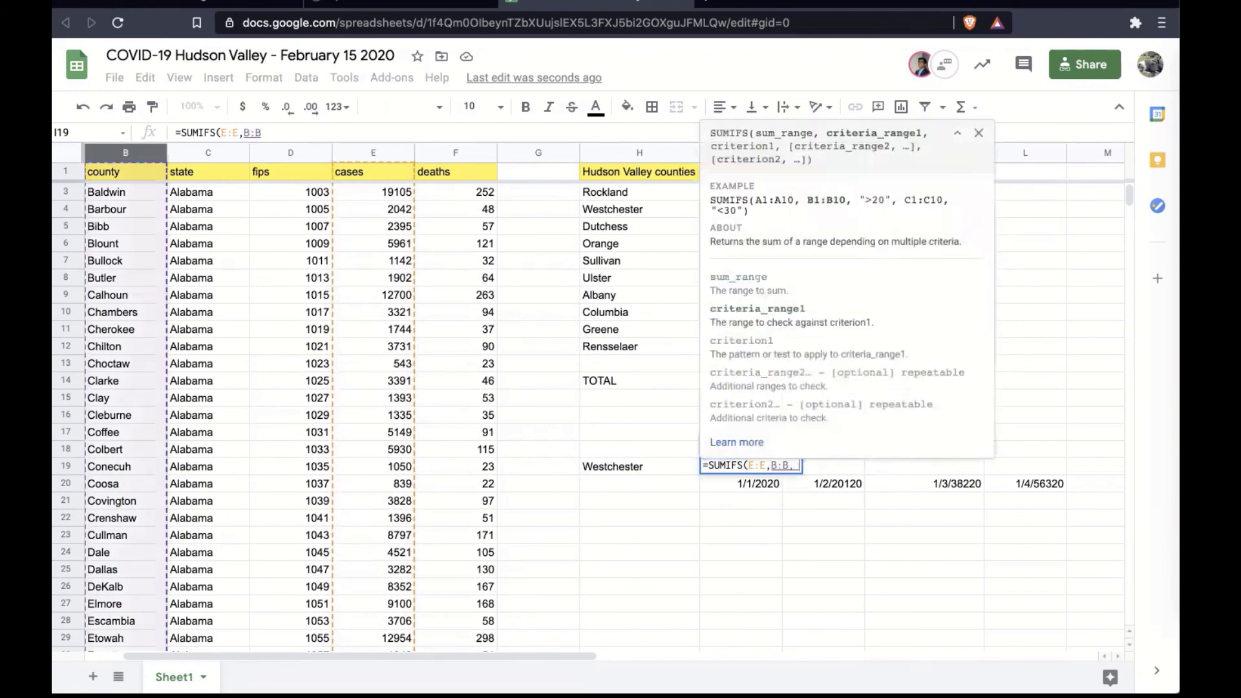
click(657, 464)
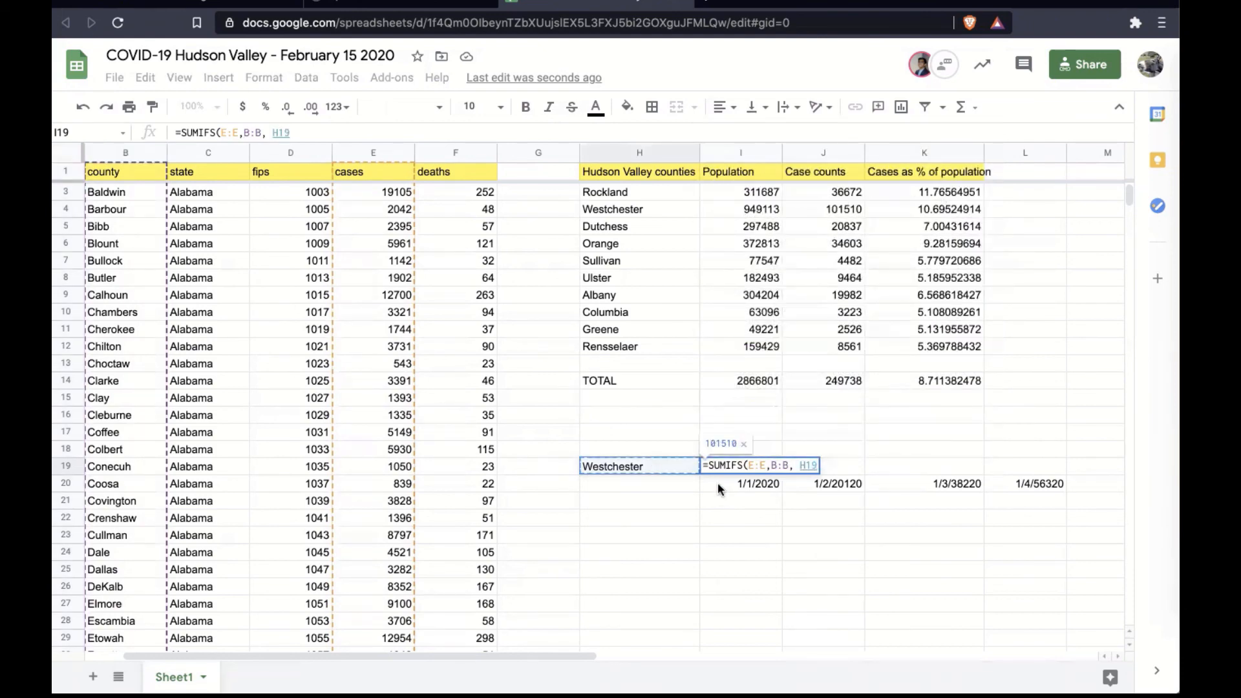
text(,)
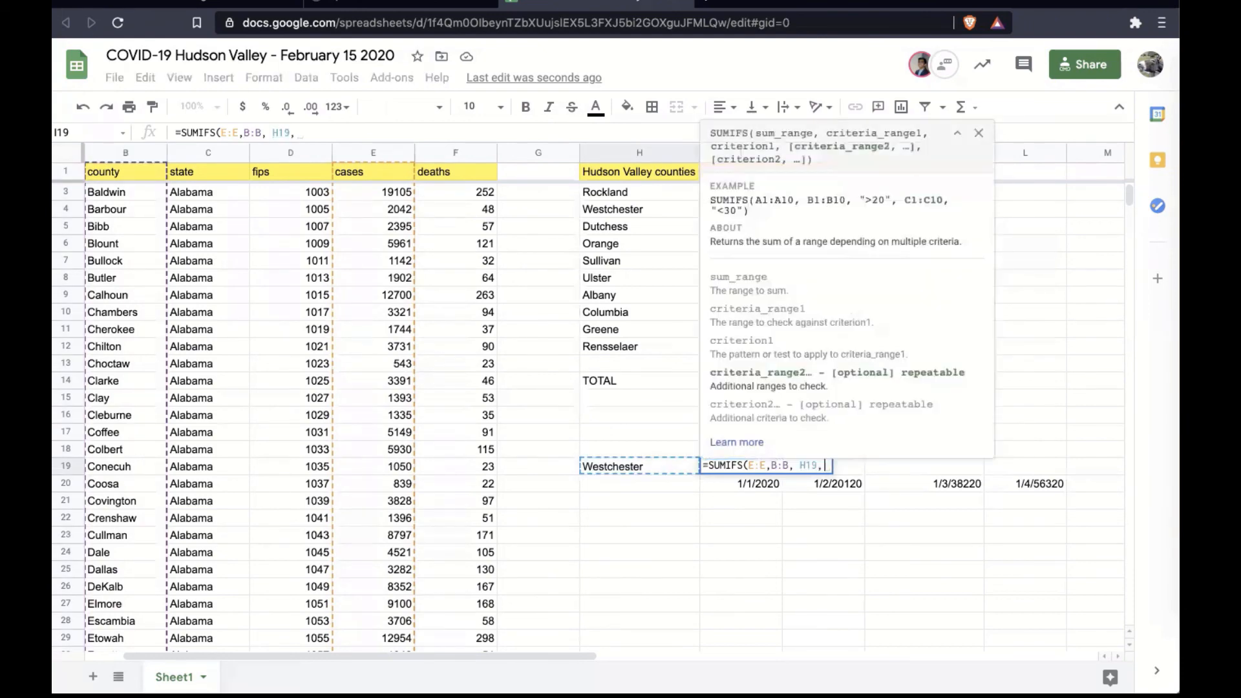
Complete the SUMIFS formula with the criteria C:C equal to "New York" and A:A matching the date in I20
click(188, 149)
text(, "New York")
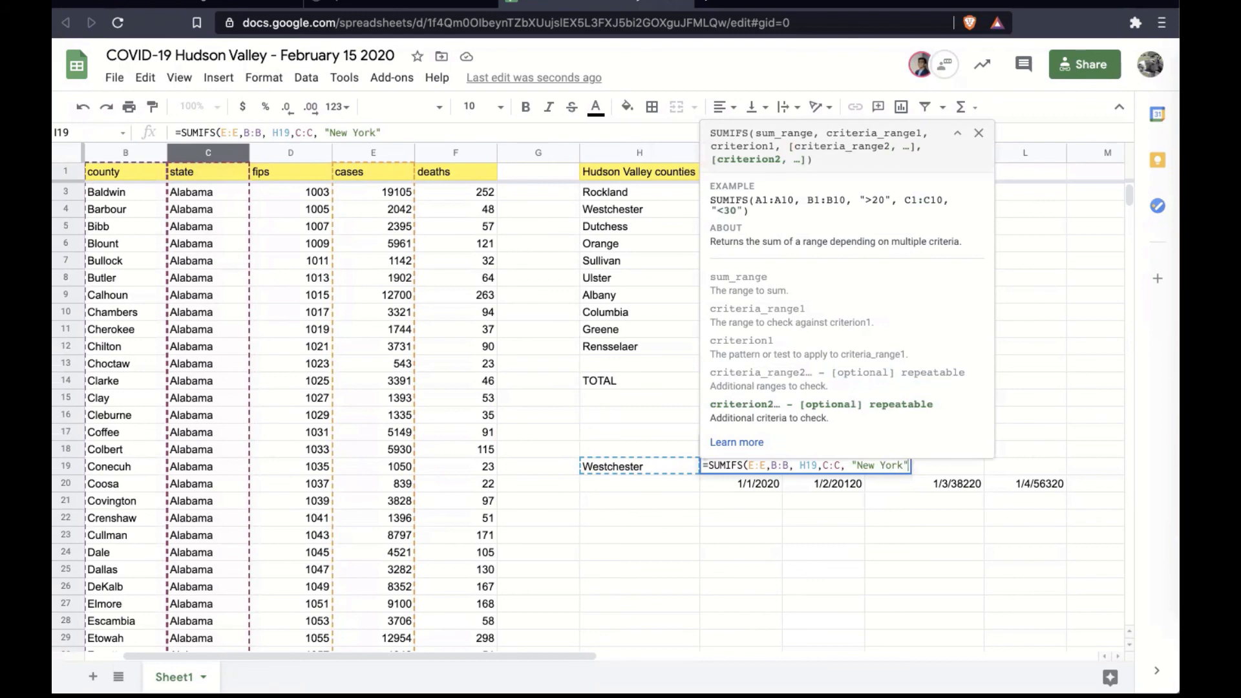
text(,)
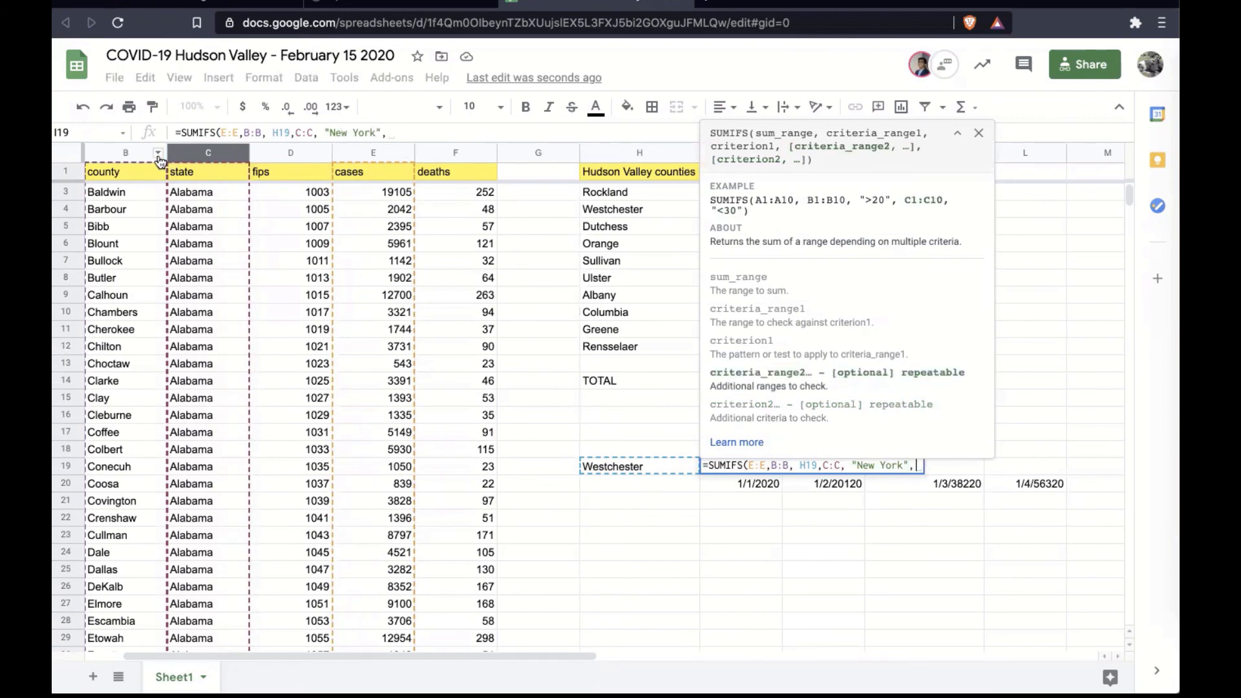
scroll(162, 156, left, 1)
click(123, 157)
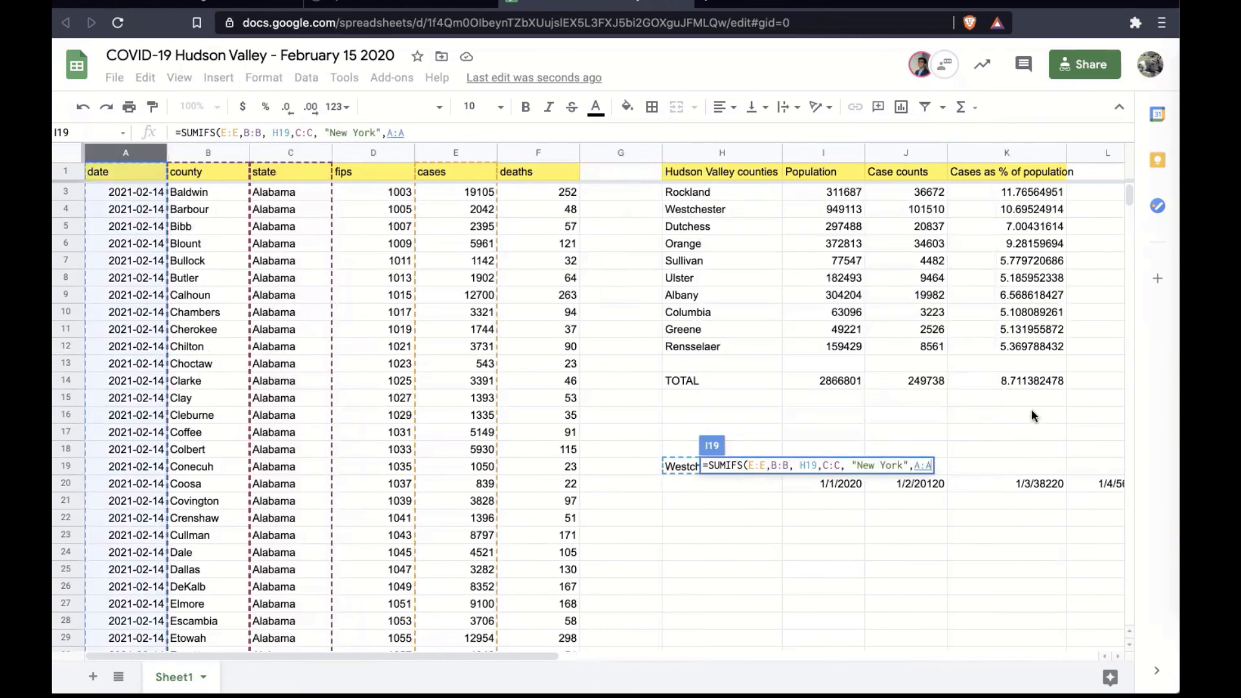
text(,)
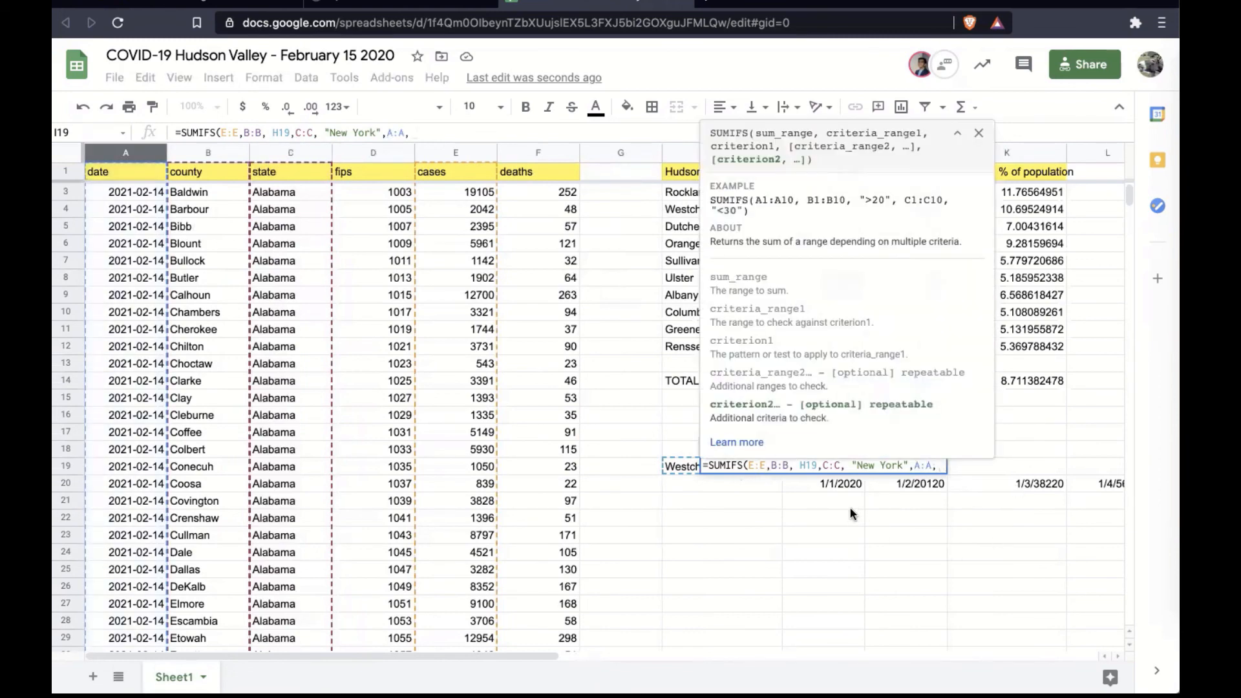
key(Down)
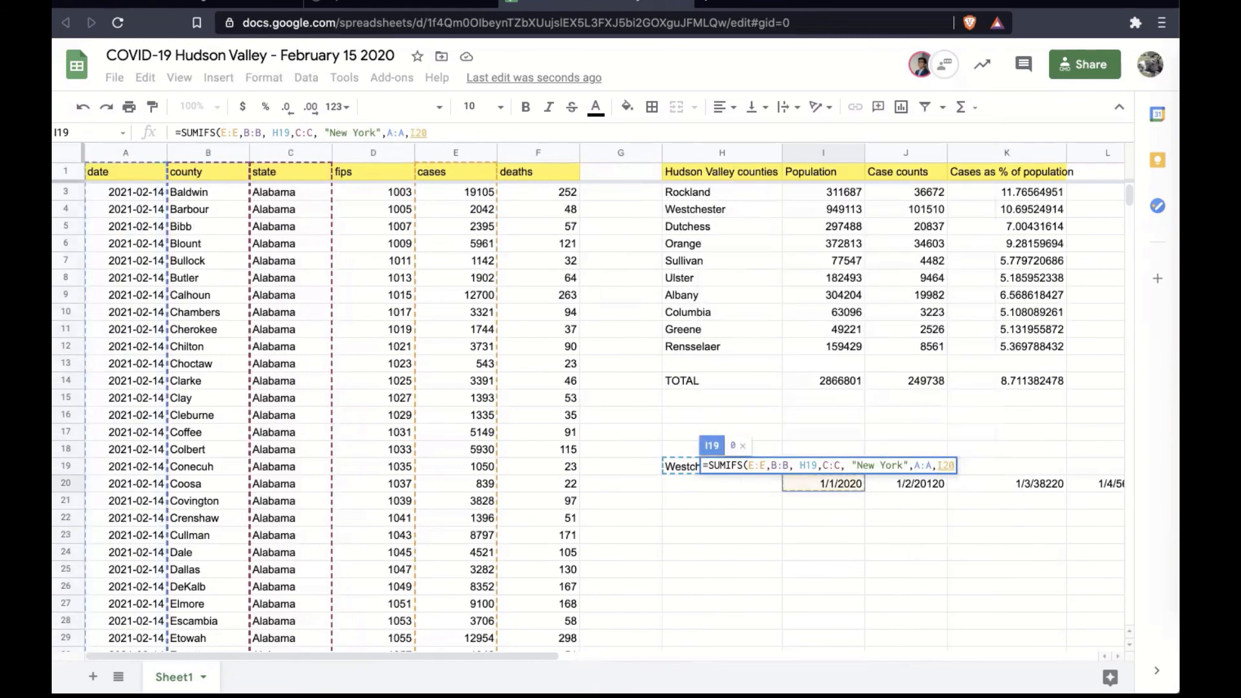
key(Return)
scroll(863, 569, right, 2)
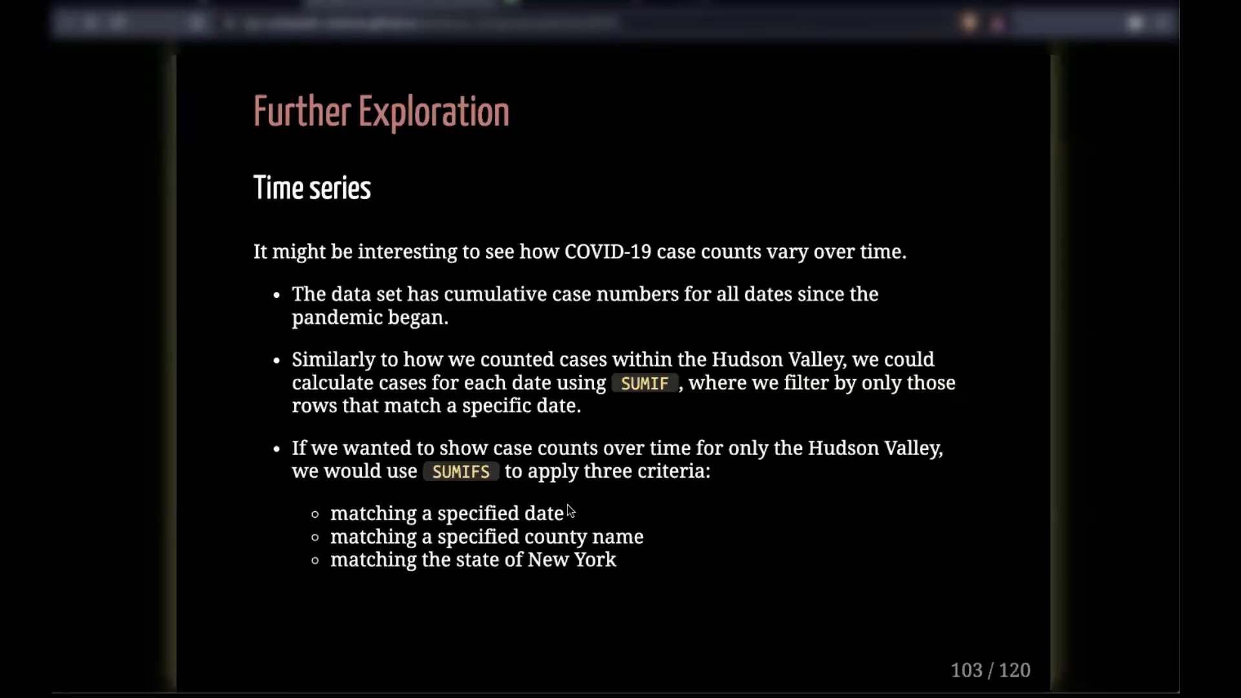
Advance the slide deck from Time series to Pivot tables and open the linked example with a pivot table and a map chart
drag(330, 510, 678, 575)
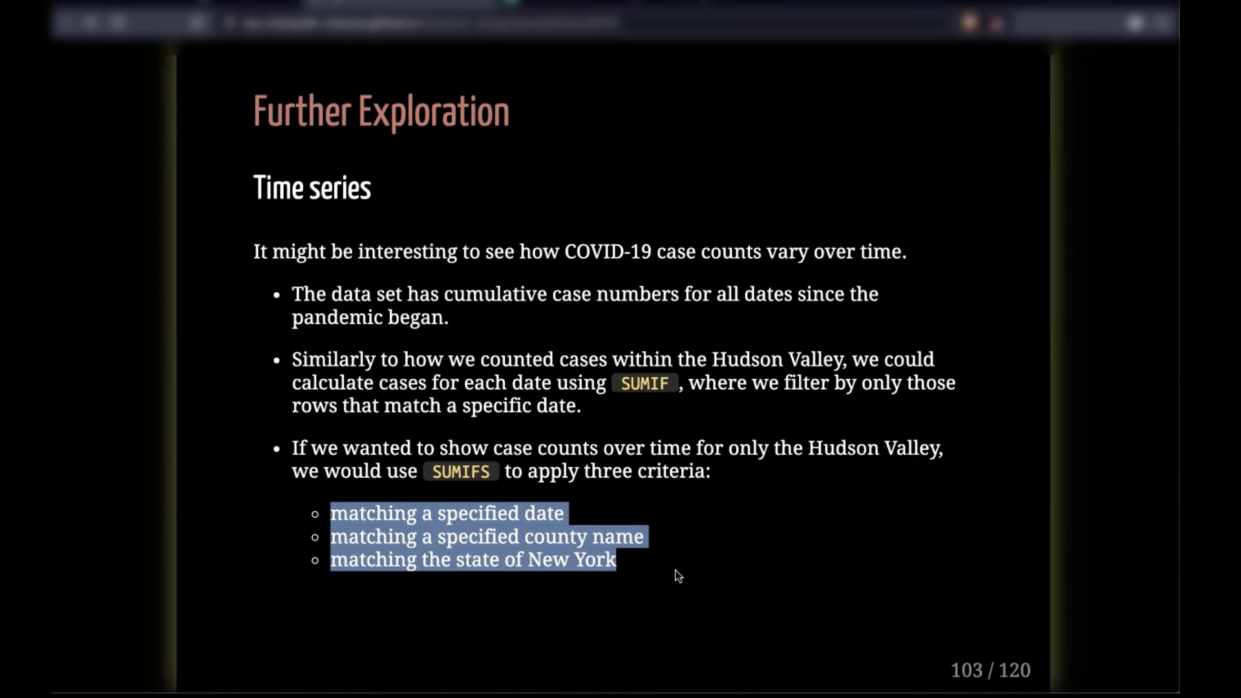
key(Right)
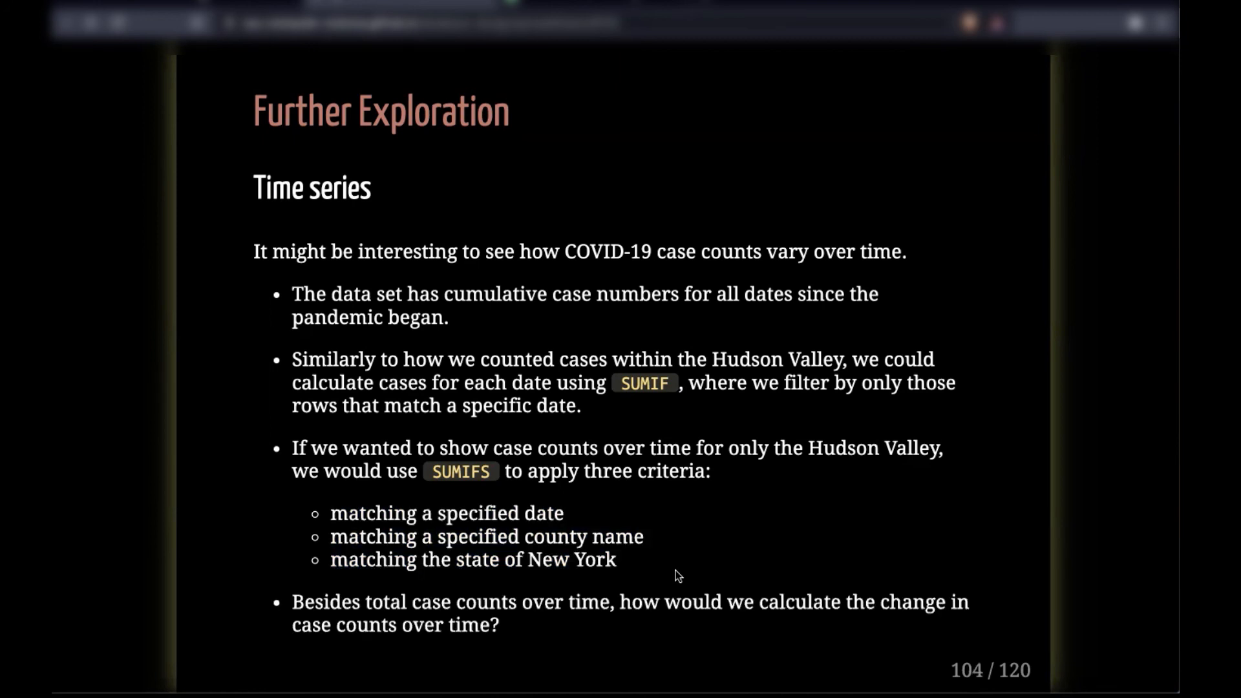
key(Right)
key(Right)
key(Right)
key(Right)
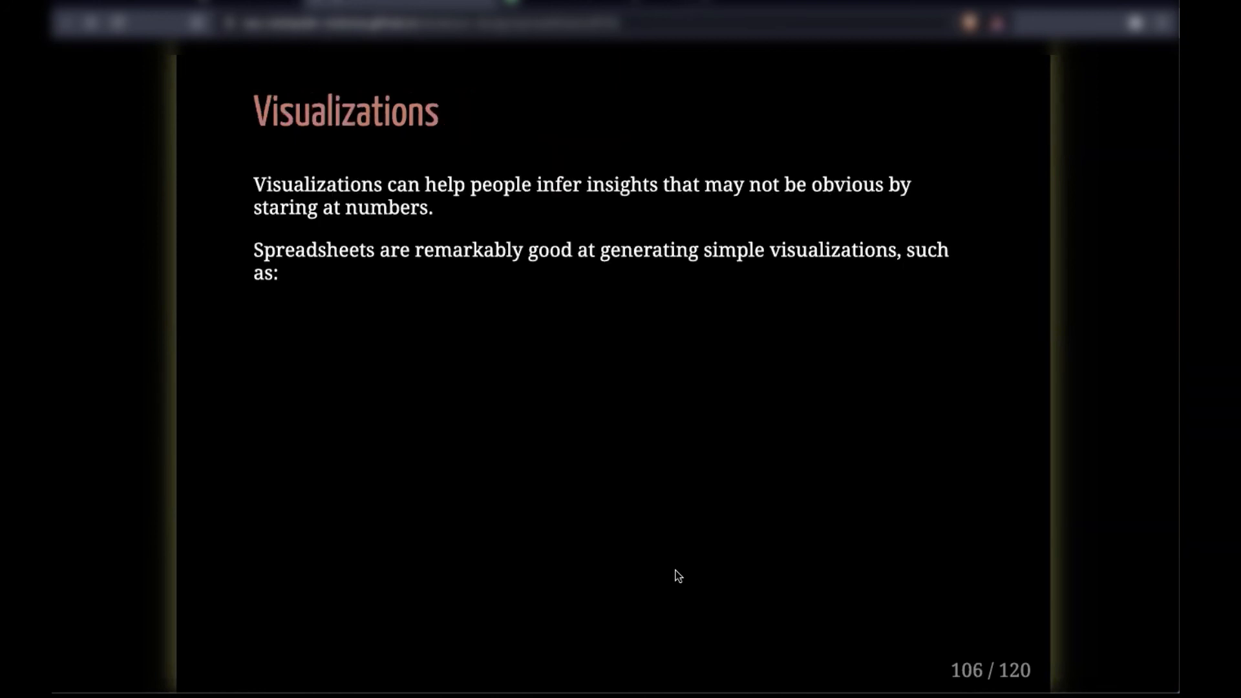
key(Right)
key(Right)
key(Right)
key(Right)
key(Right)
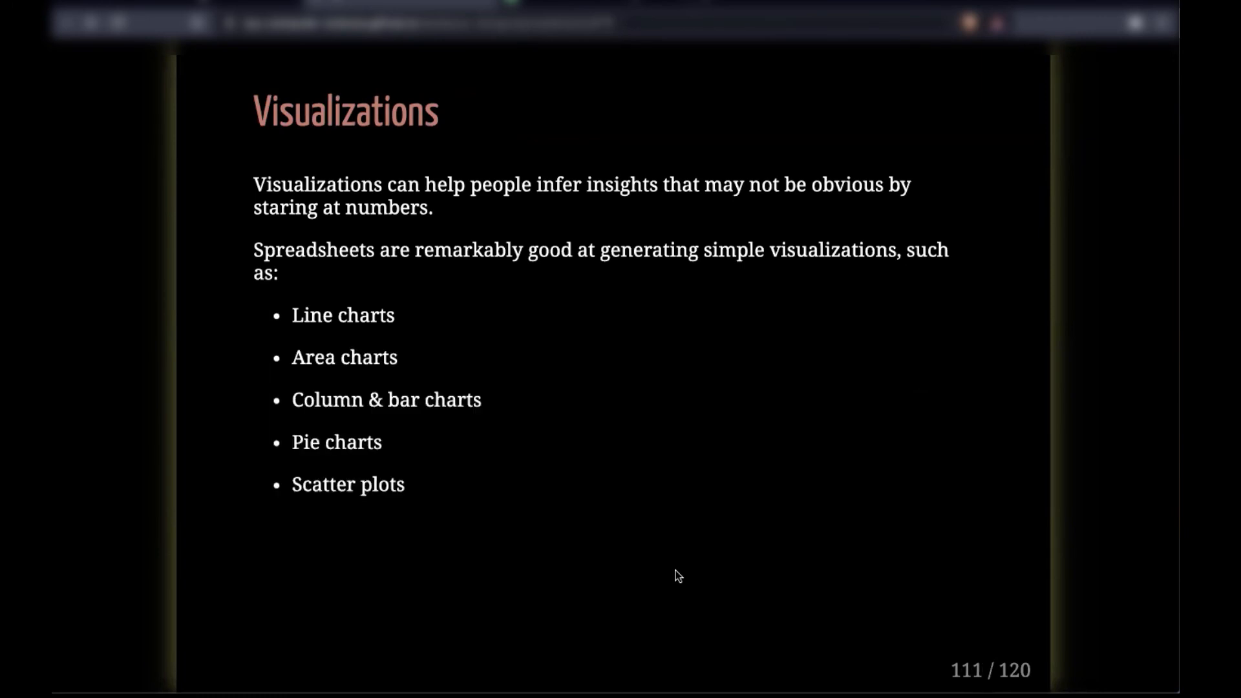
key(Right)
key(Right)
key(Right)
key(Right)
key(Right)
key(Right)
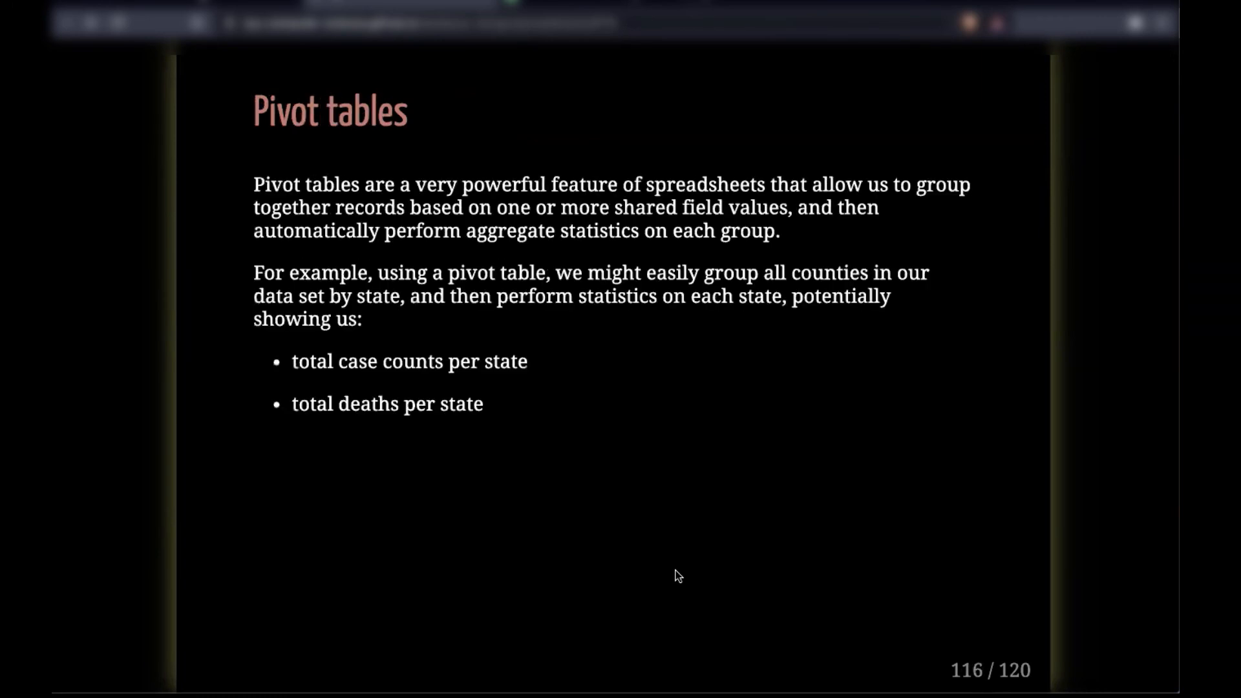
key(Left)
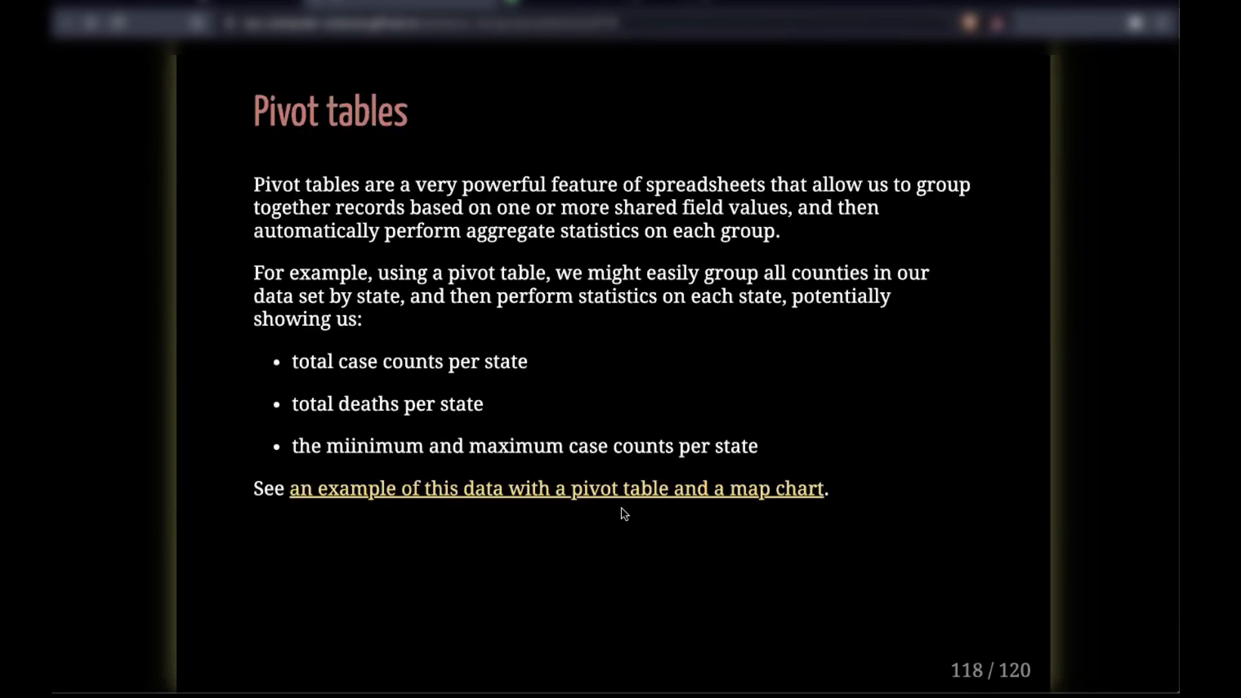
click(606, 495)
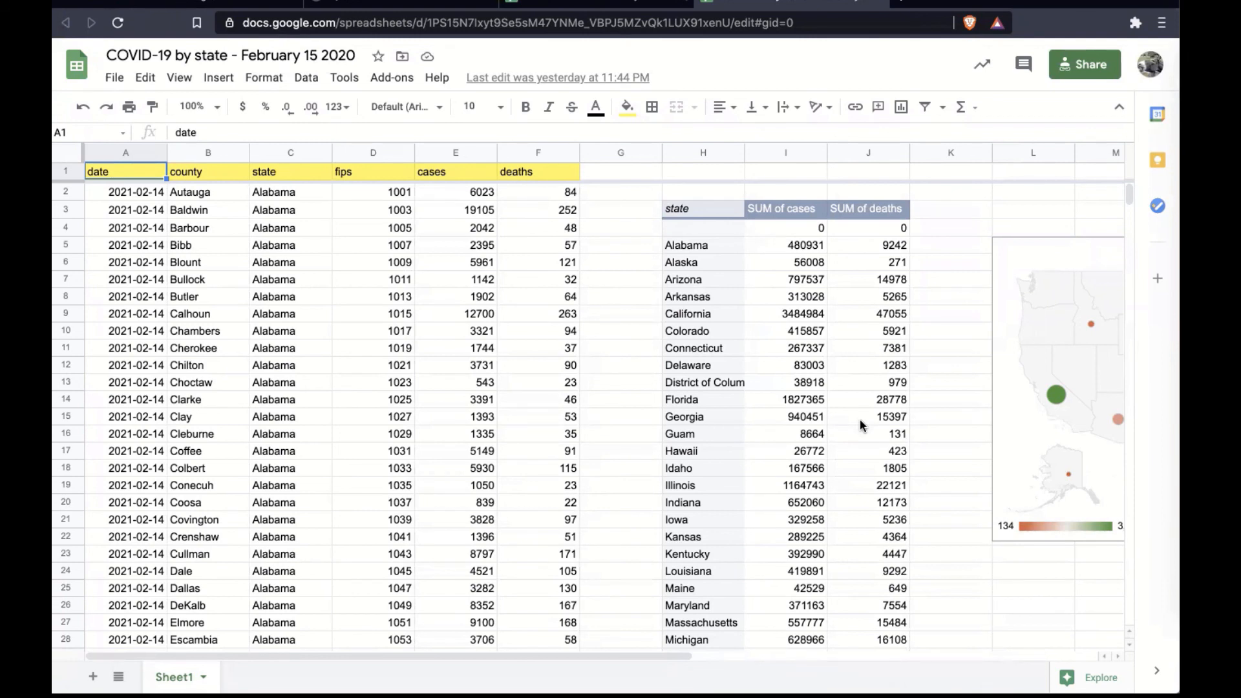
Open the pivot table's settings and examine the summed cases and deaths for Alabama and Alaska
click(693, 244)
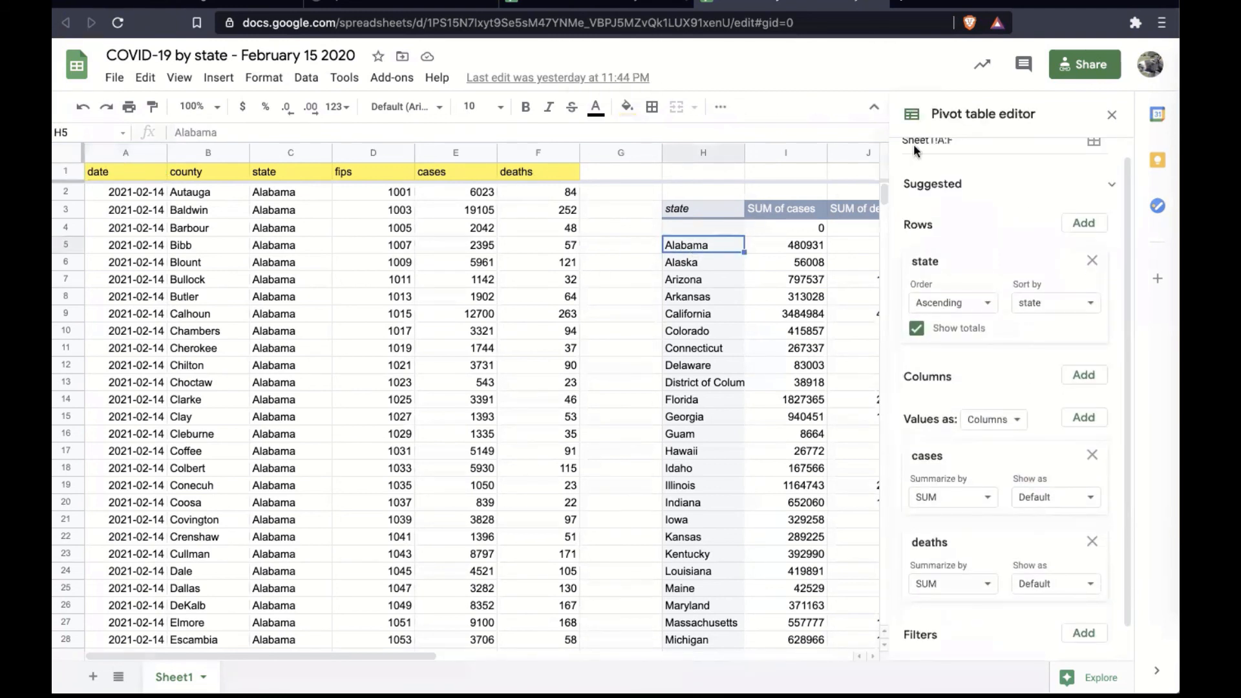
click(673, 188)
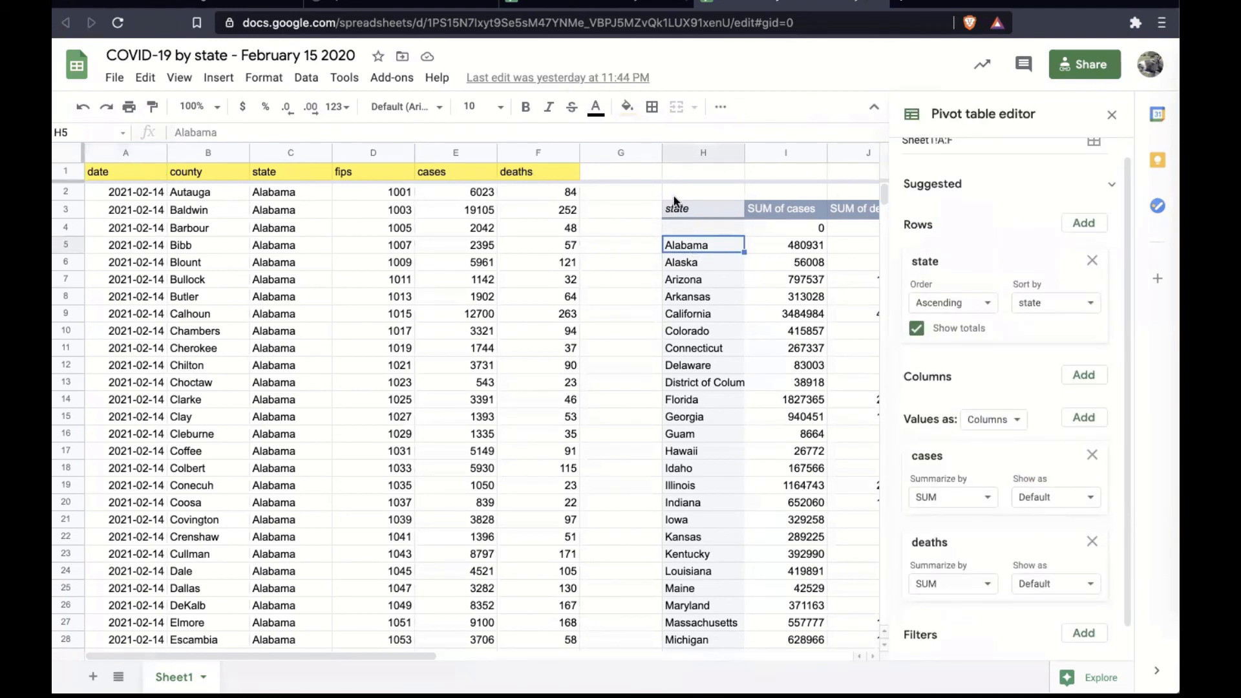
click(691, 247)
click(770, 245)
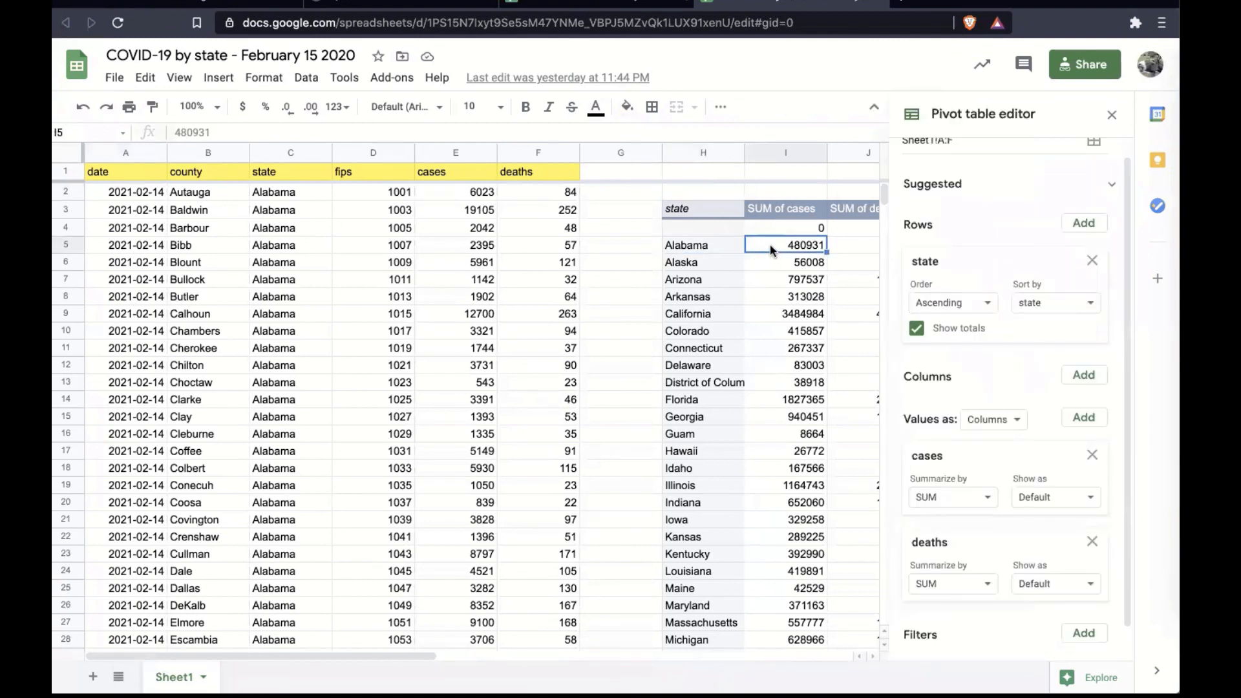
click(842, 244)
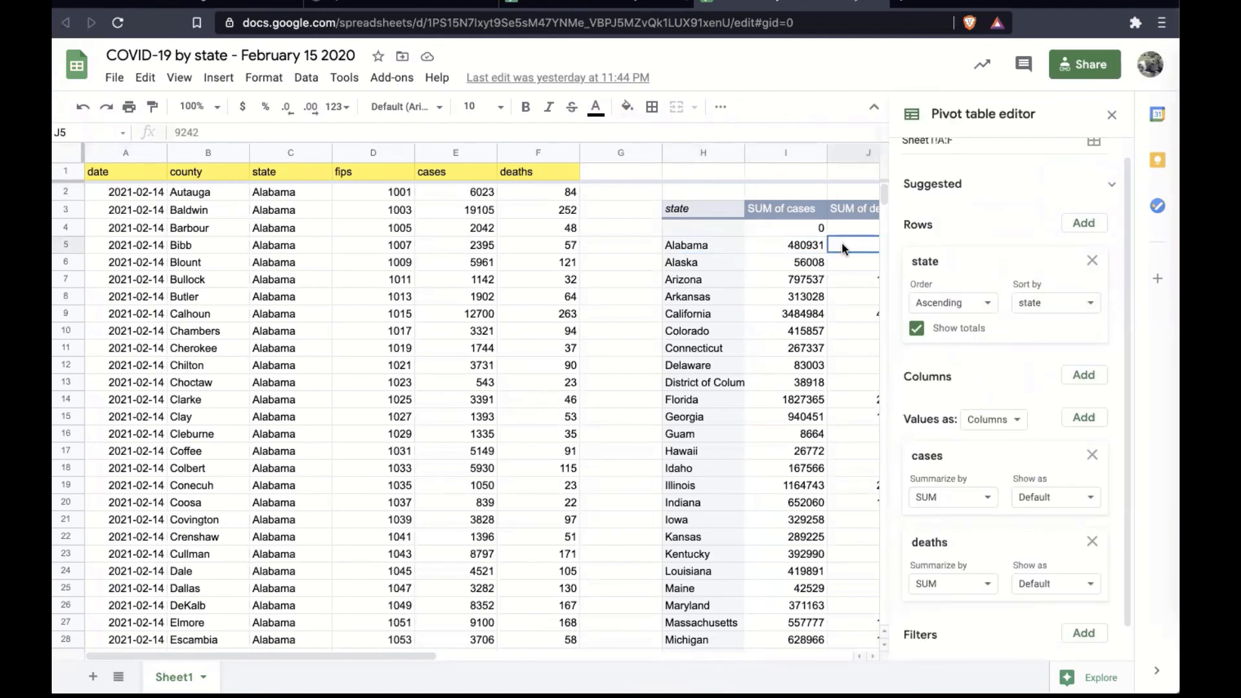
click(716, 265)
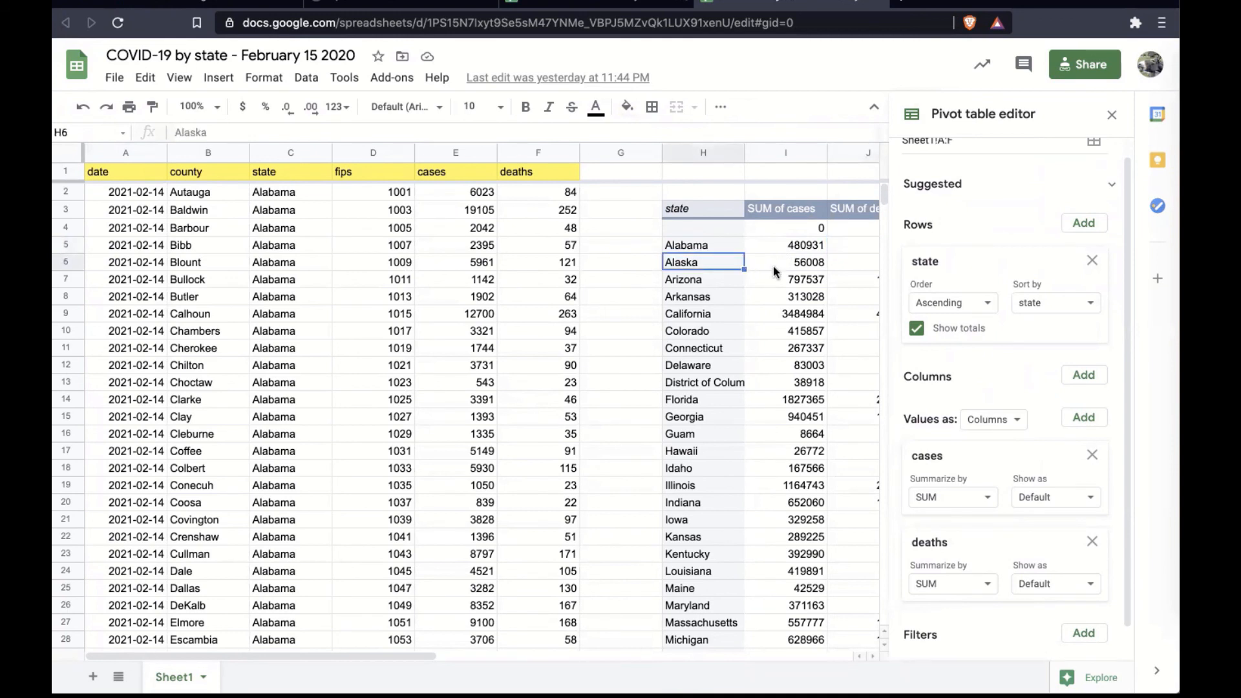
click(773, 265)
click(851, 266)
Look through the pivot table's state list, recheck Alabama's case and death sums, and view the US map chart beside it
click(718, 245)
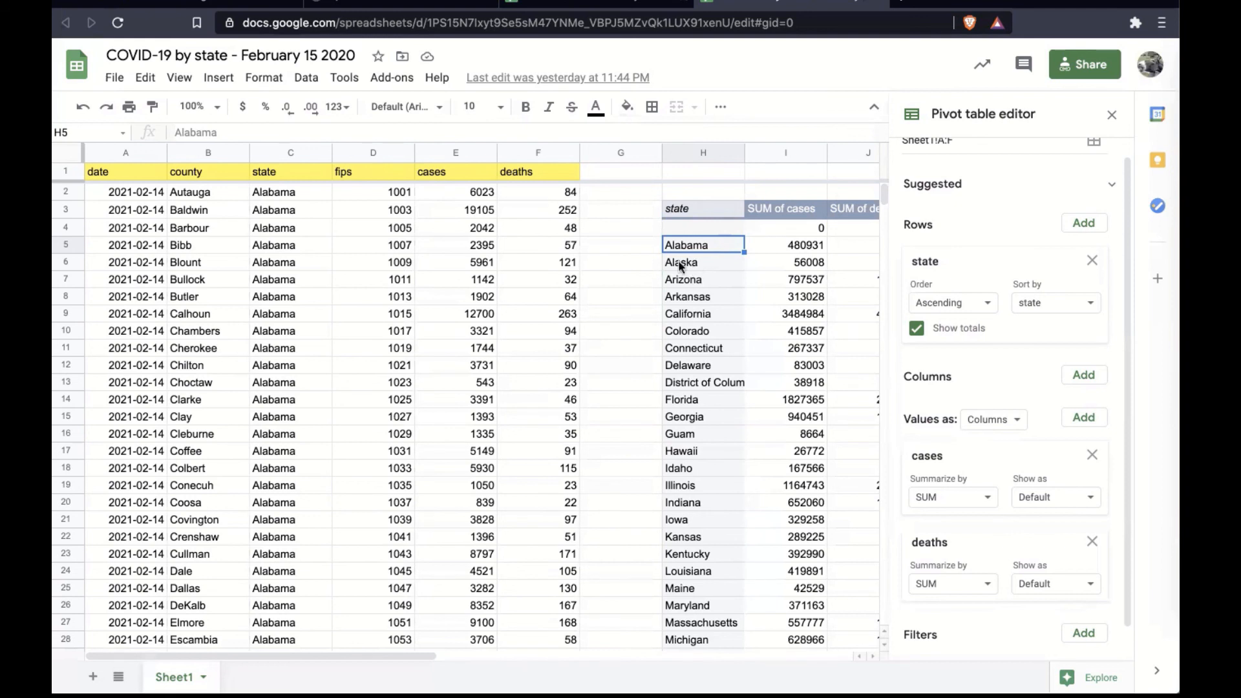
scroll(711, 557, down, 1)
scroll(713, 566, down, 1)
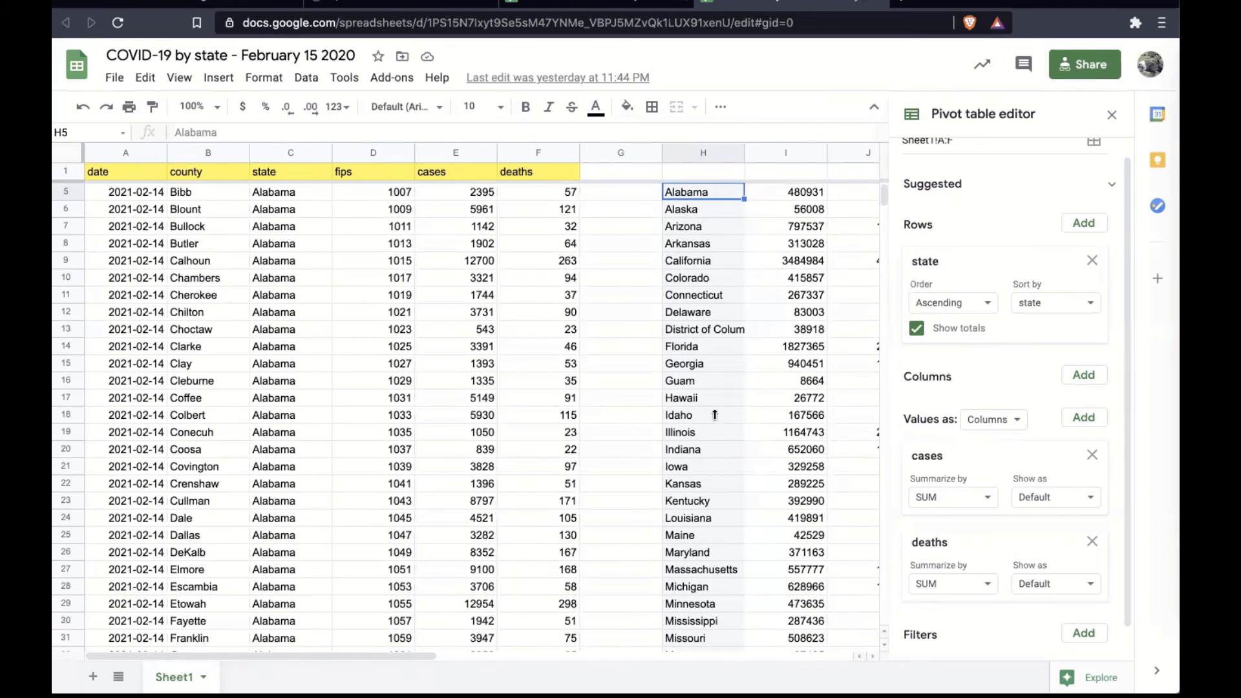
click(787, 191)
scroll(787, 191, up, 2)
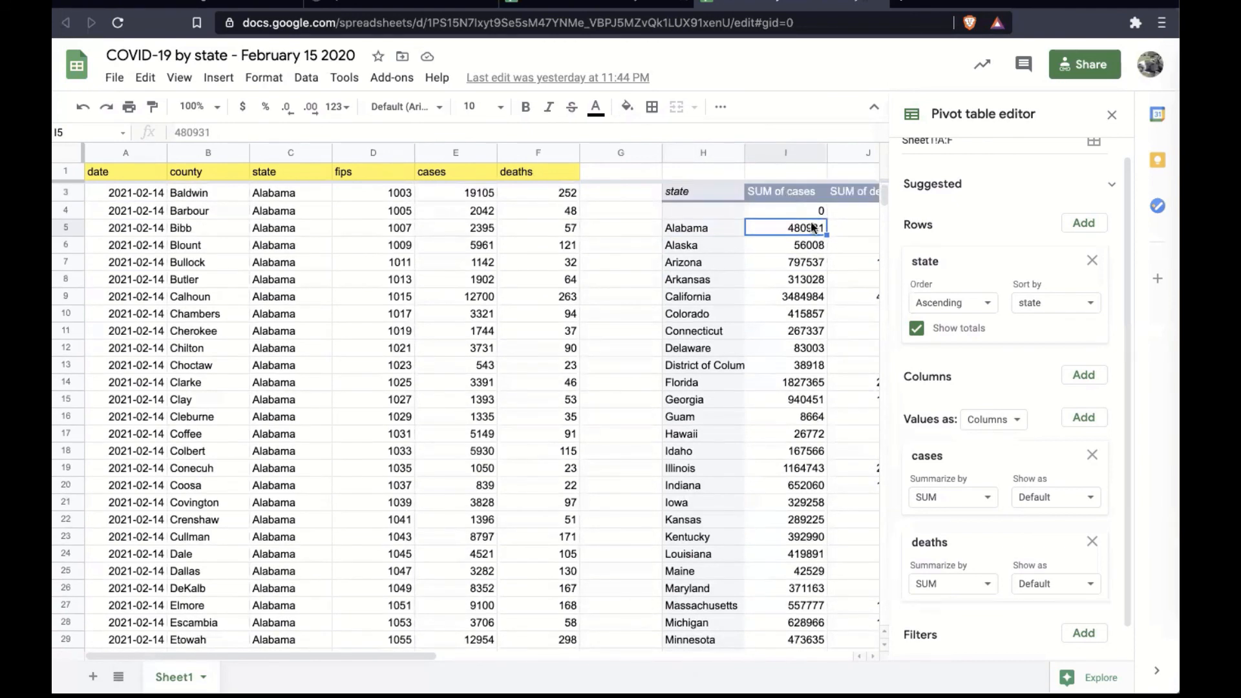
click(844, 227)
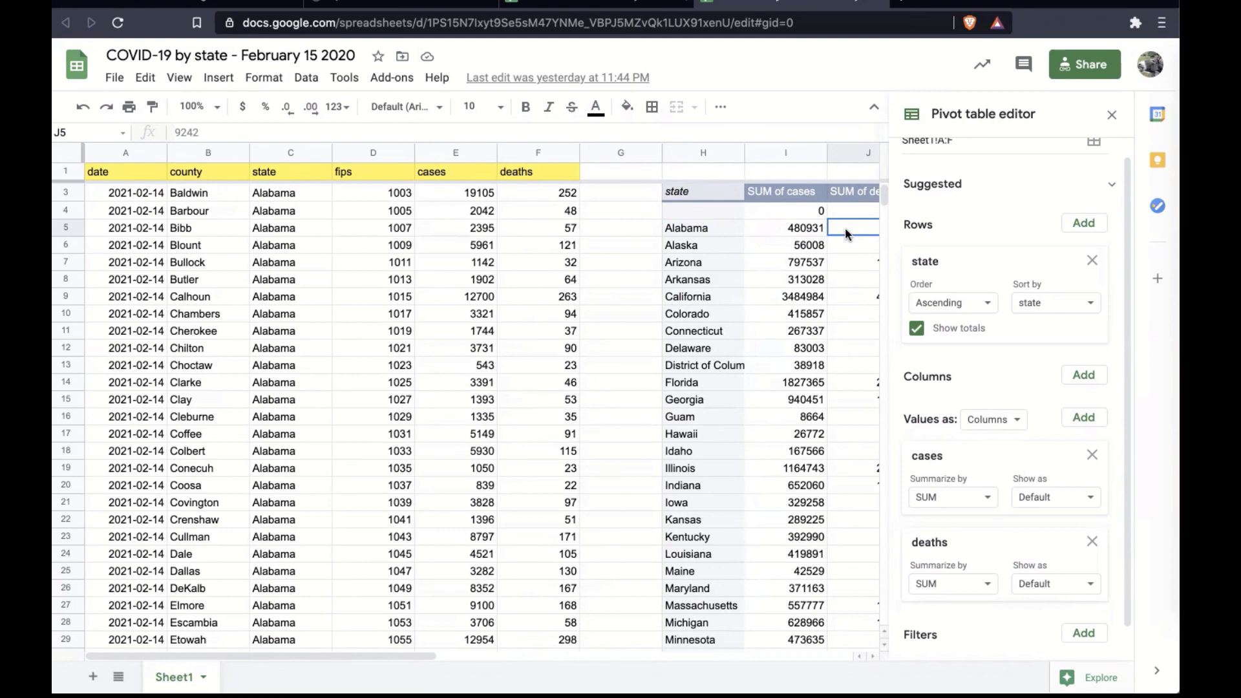
scroll(688, 390, right, 7)
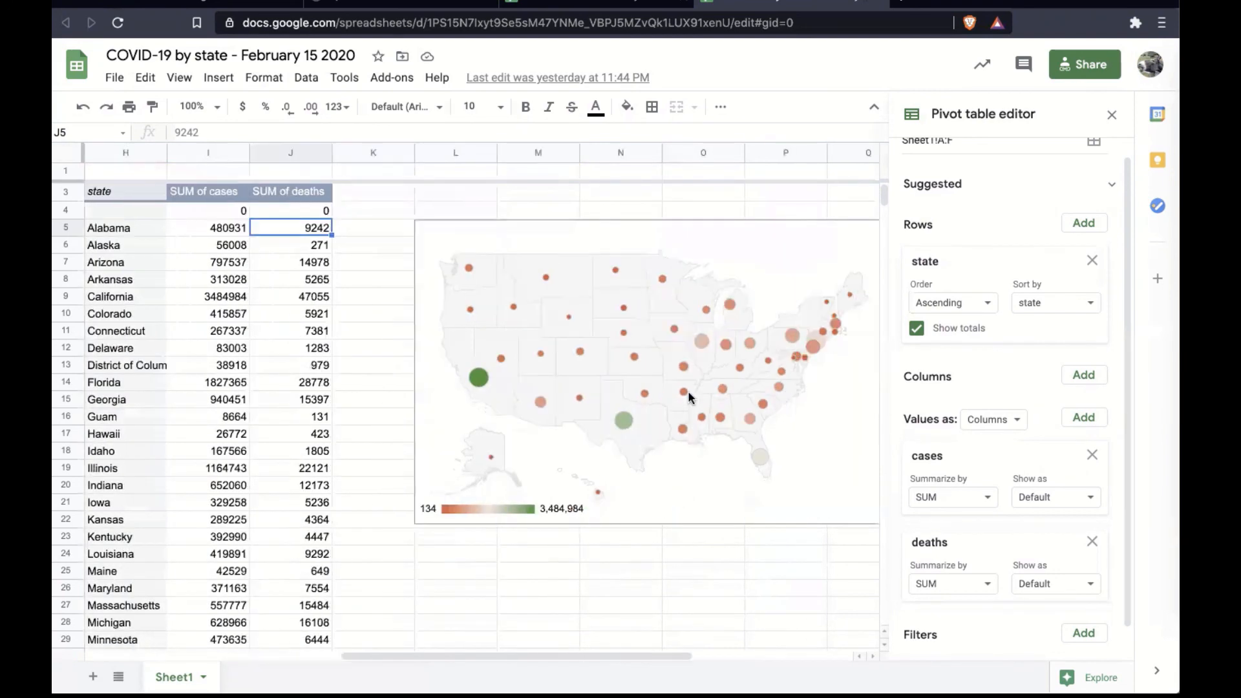
Select the US map chart and examine its state markers, including California's, across the full map
scroll(688, 397, right, 1)
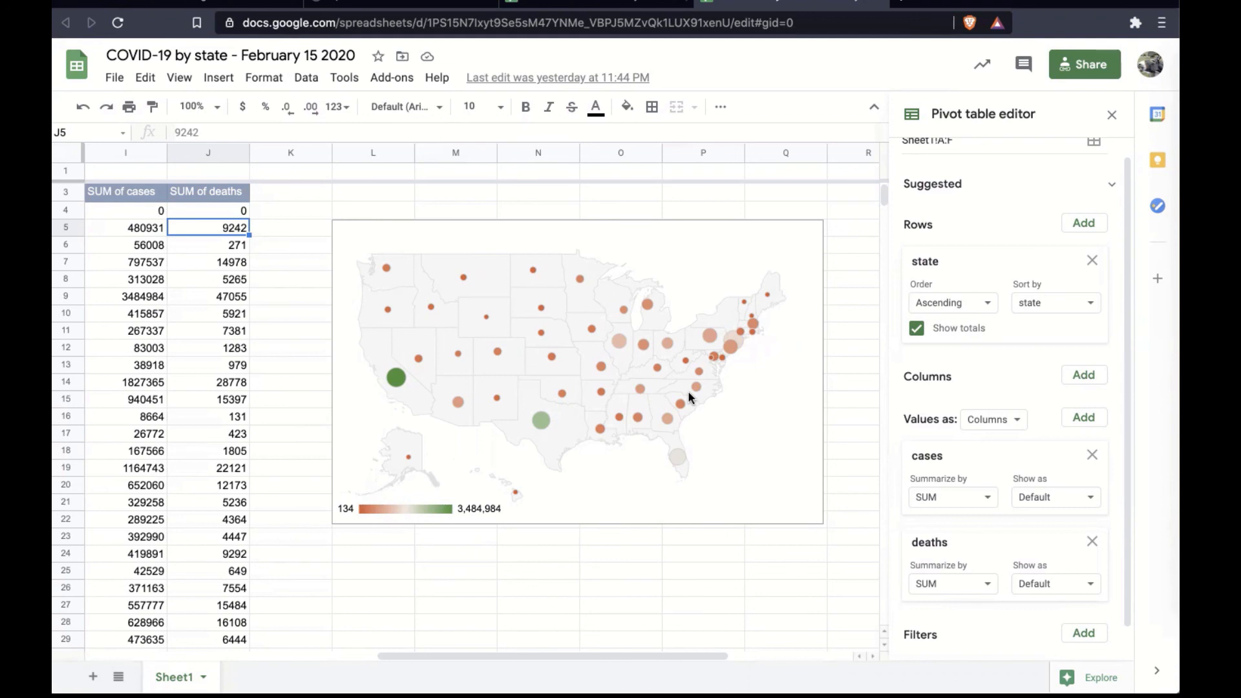
click(609, 418)
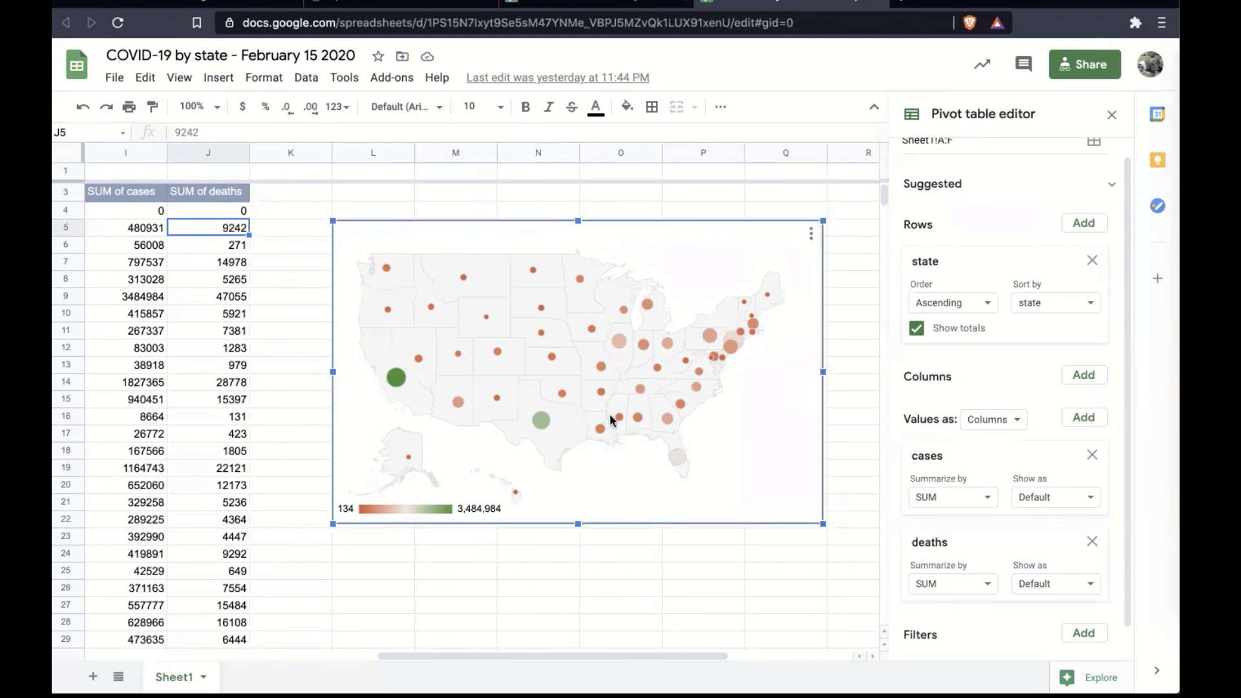
scroll(610, 418, right, 4)
scroll(610, 421, left, 2)
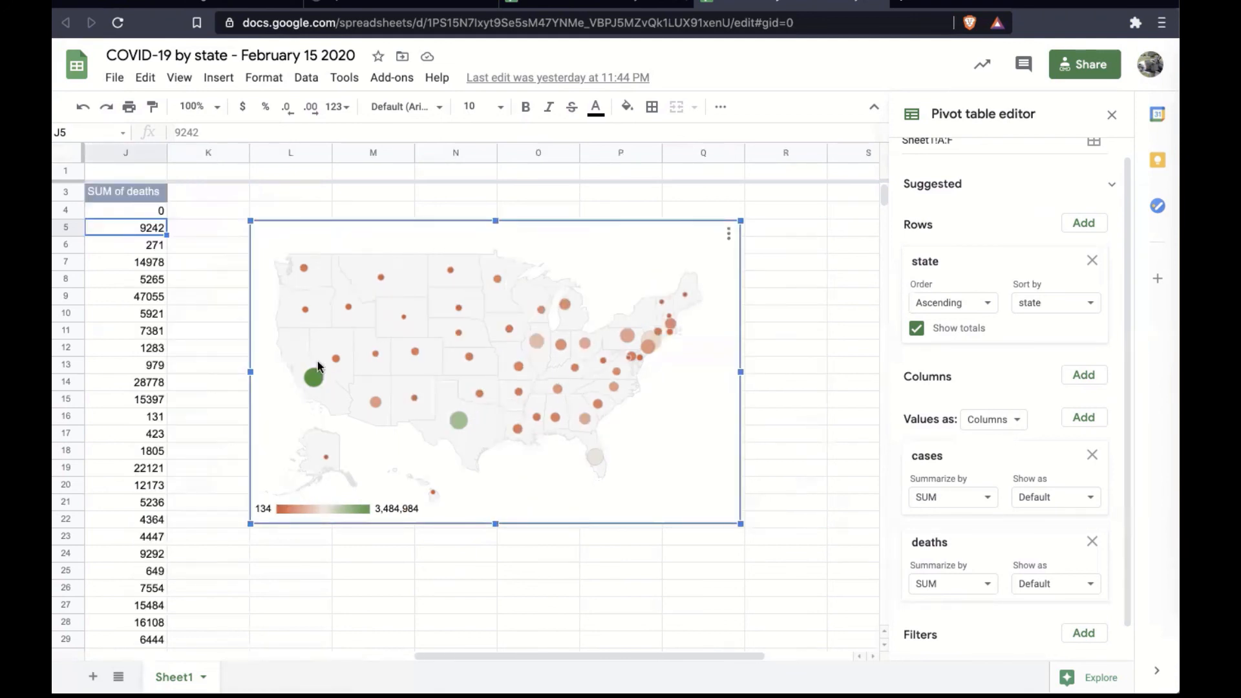
mouse_move(314, 381)
mouse_move(506, 325)
Select the pivot table range H3:J59, leaving out the grand total row, and begin inserting a chart from it
scroll(209, 181, left, 4)
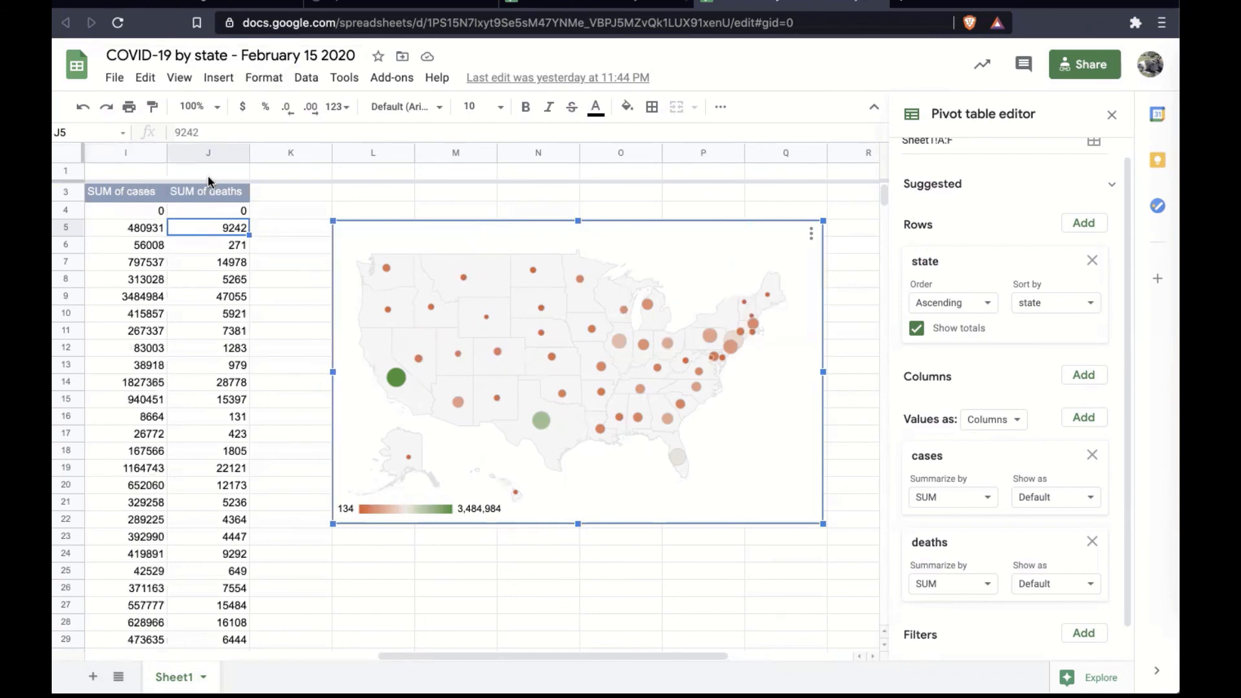
click(279, 191)
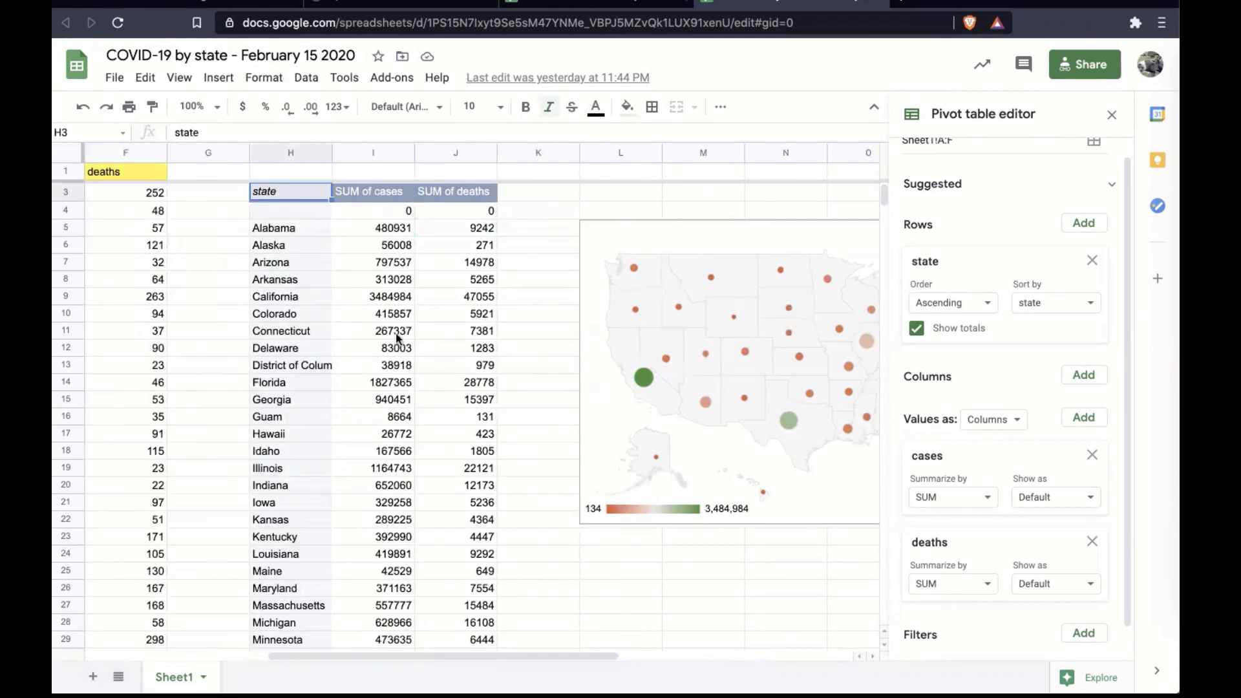
scroll(396, 338, down, 15)
shift+click(472, 382)
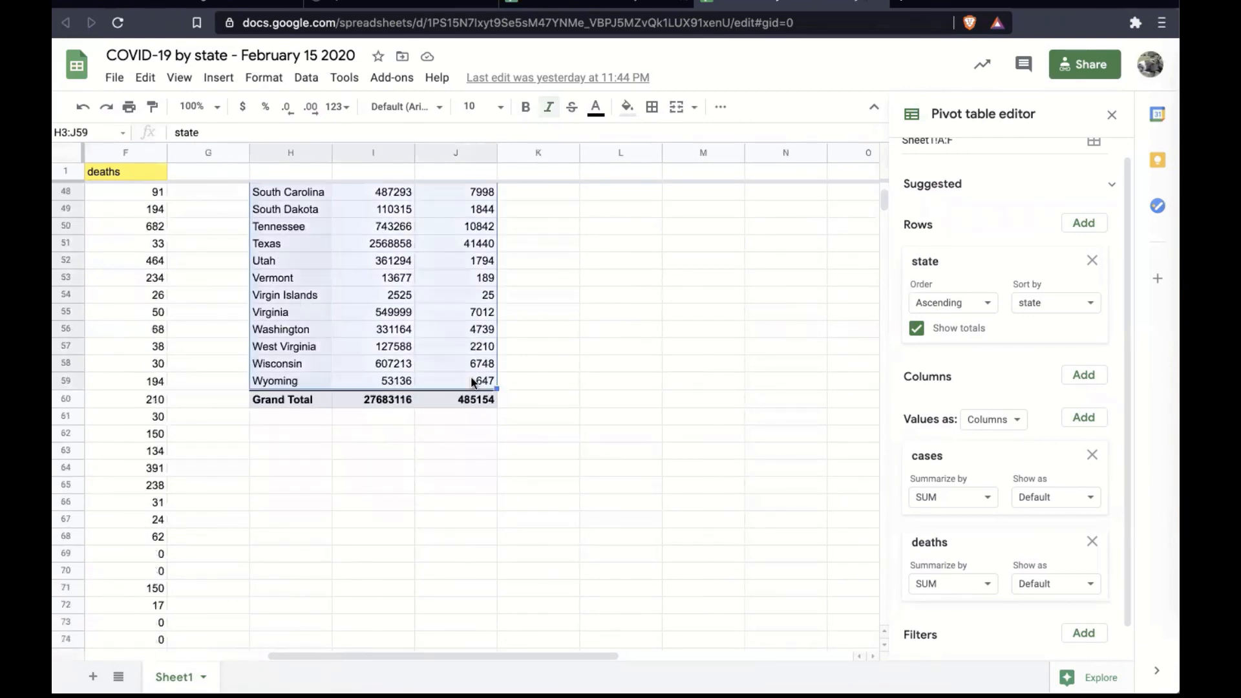
scroll(472, 381, up, 15)
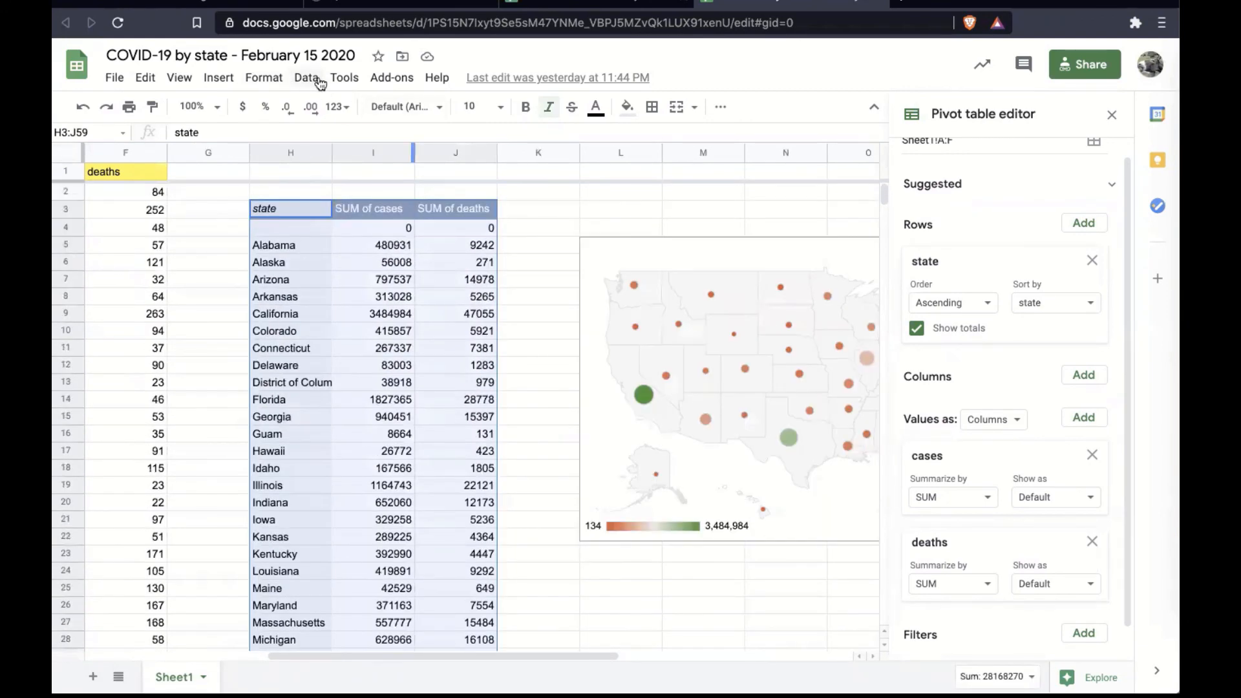
click(319, 82)
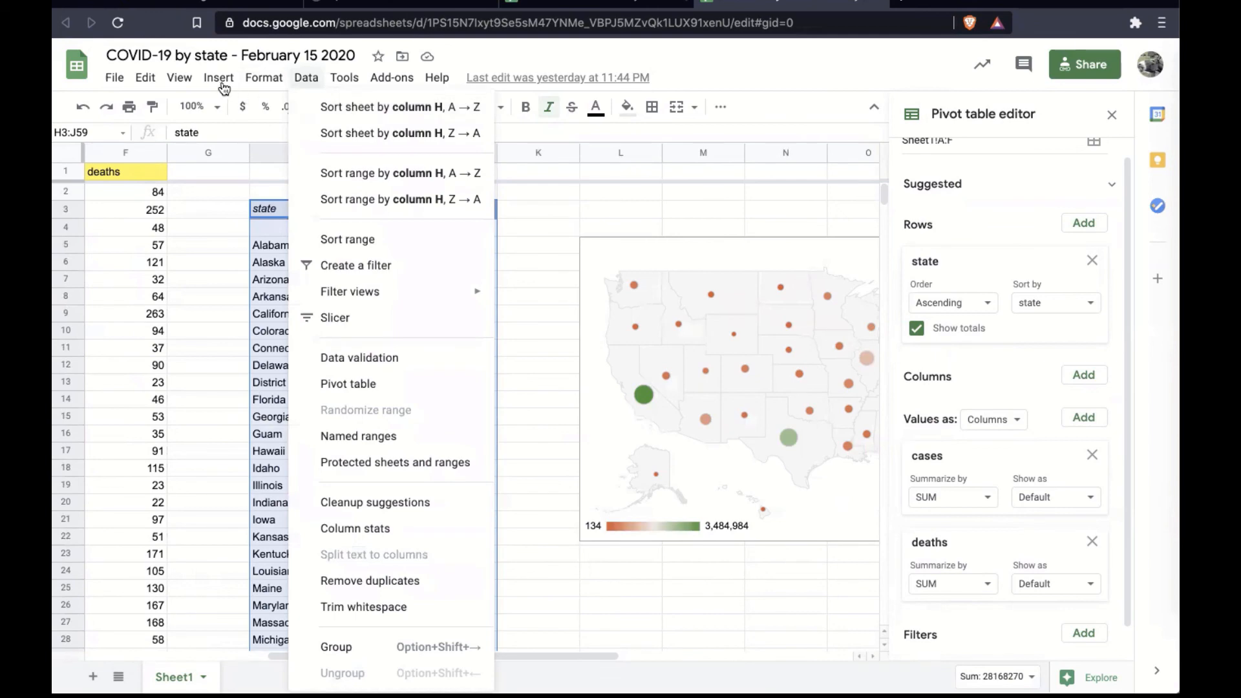
mouse_move(218, 78)
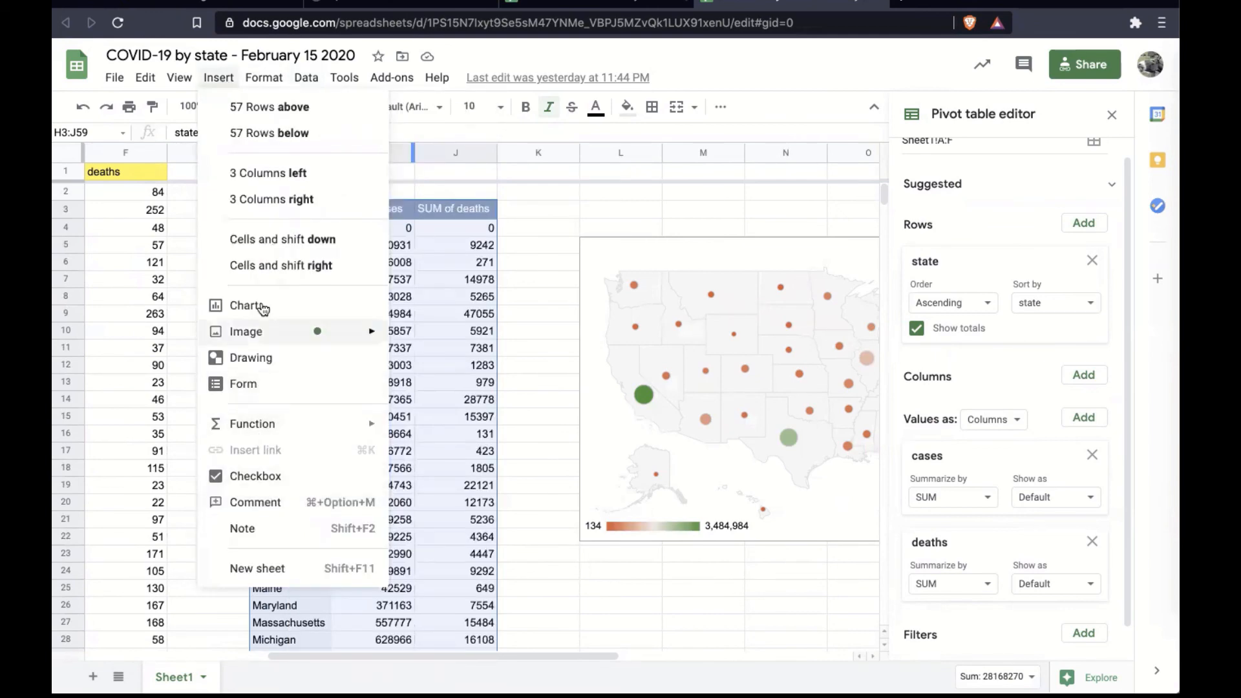